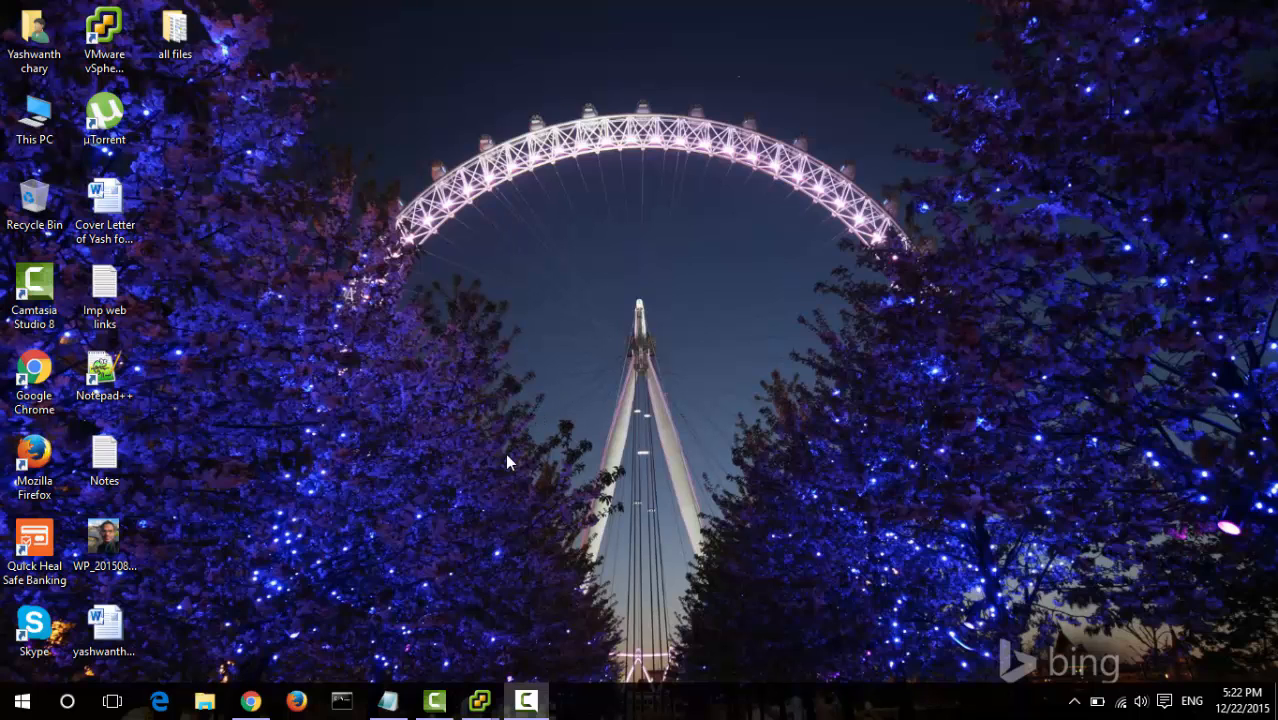
# - Bring up the Module 6 notes in Notepad and look over the task lines
pyautogui.click(404, 706)
pyautogui.click(342, 97)
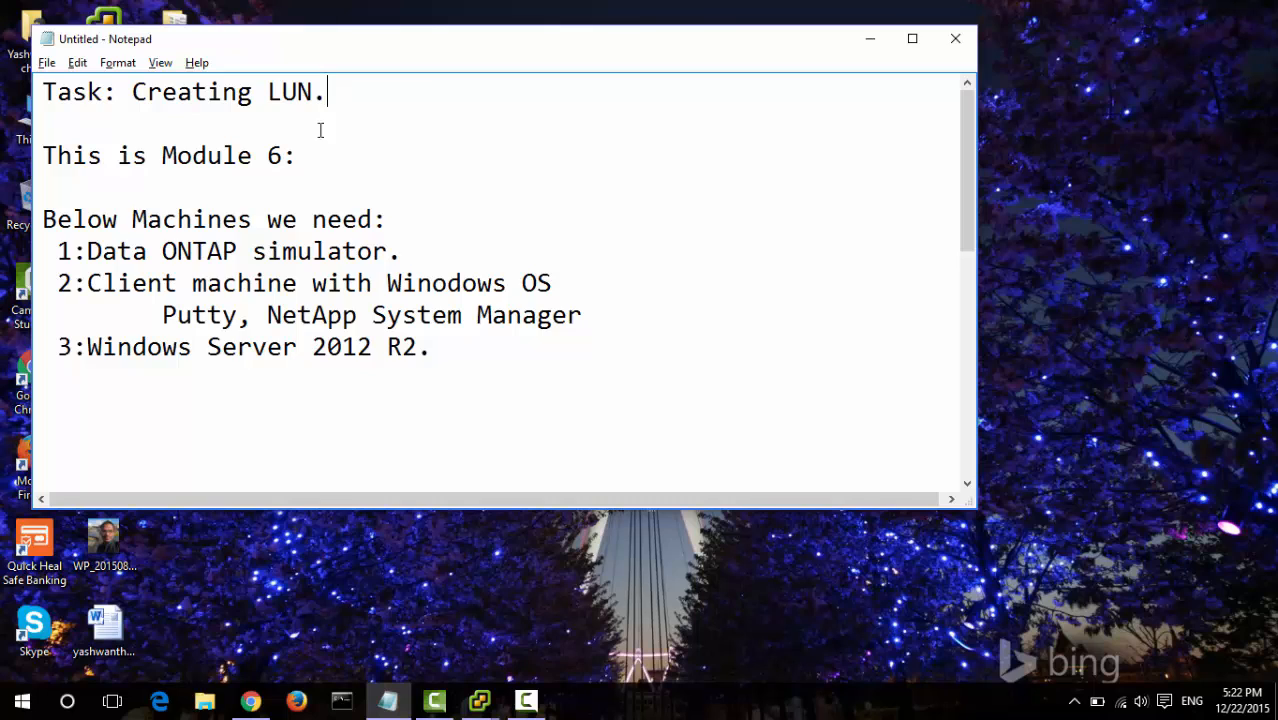
pyautogui.click(297, 156)
pyautogui.click(133, 251)
pyautogui.click(466, 303)
pyautogui.click(211, 316)
# - Append 'also oncommand system manager' to the end of the Putty line
pyautogui.click(618, 320)
pyautogui.write('also onca')
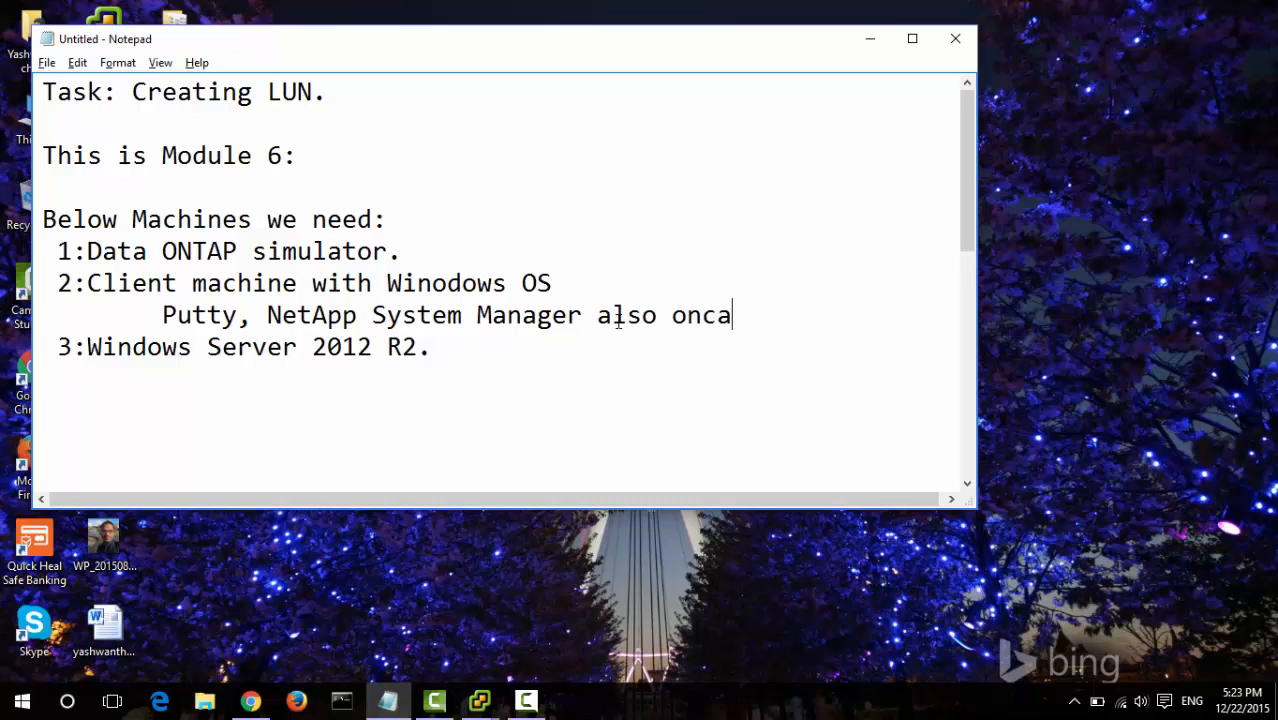
pyautogui.press('BackSpace')
pyautogui.write('ommanc')
pyautogui.press('BackSpace')
pyautogui.write('d st')
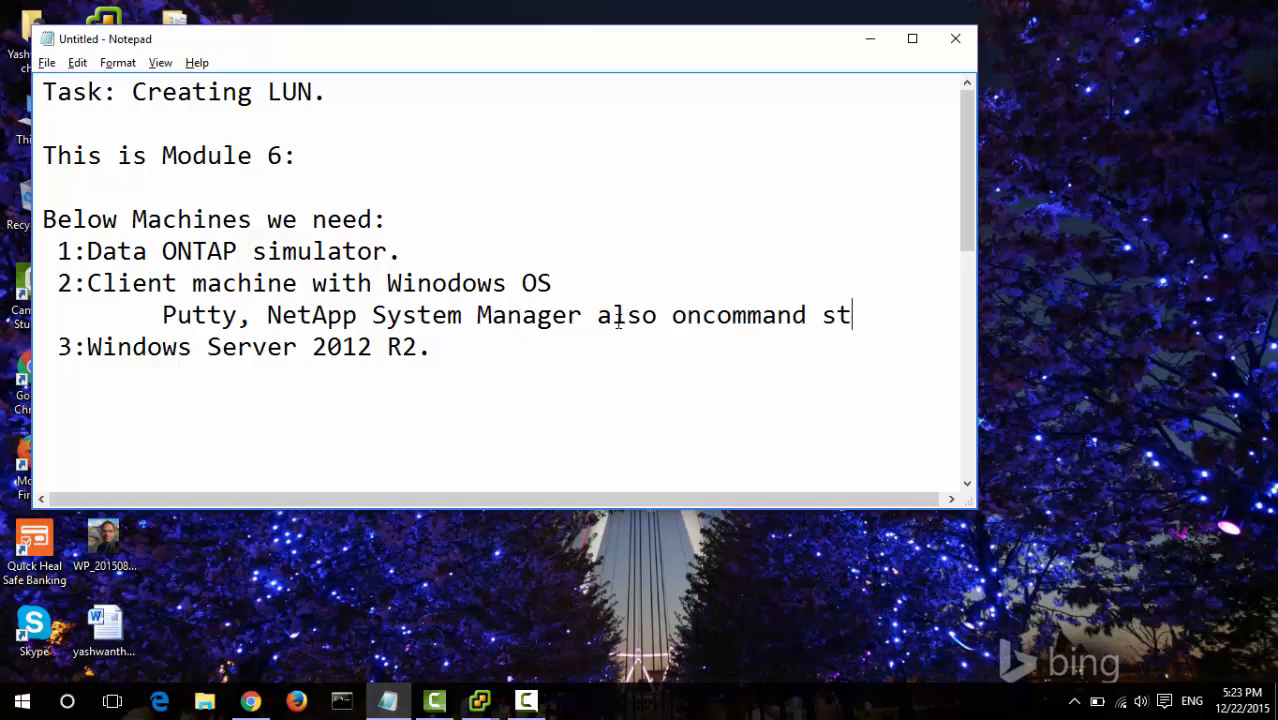
pyautogui.press('BackSpace')
pyautogui.write('ystem manager')
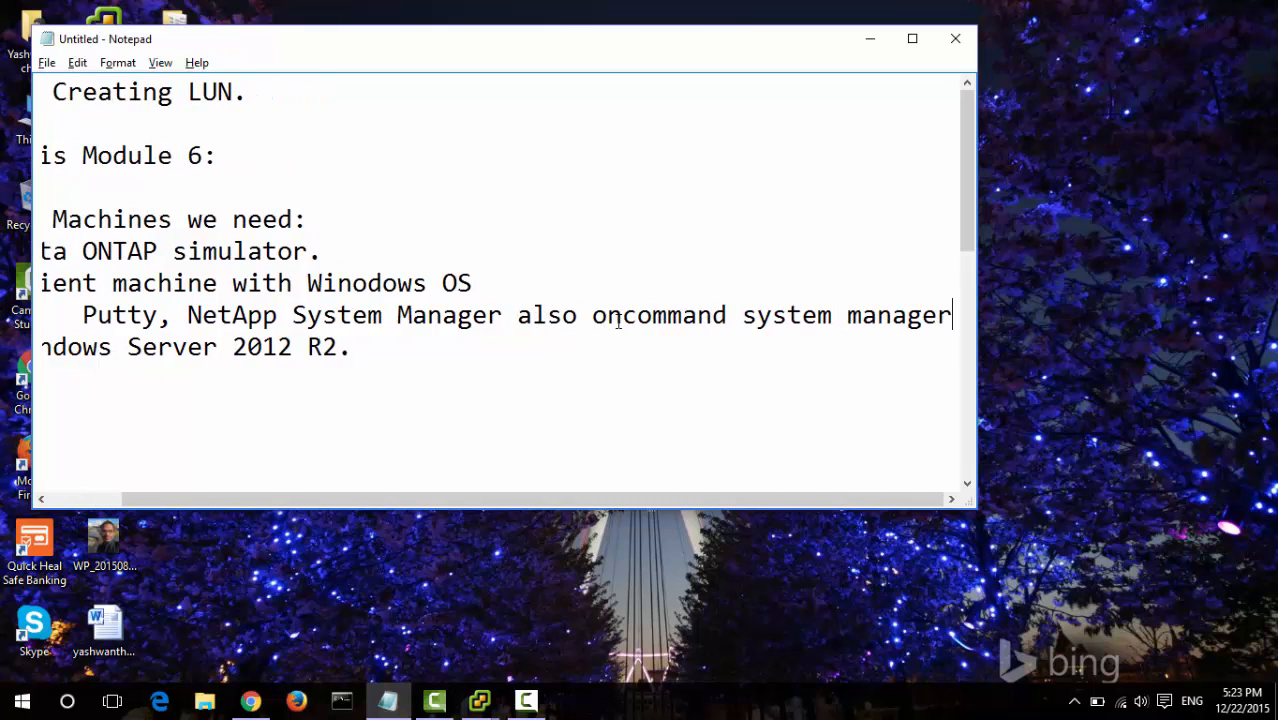
pyautogui.press('Down')
pyautogui.press('Home')
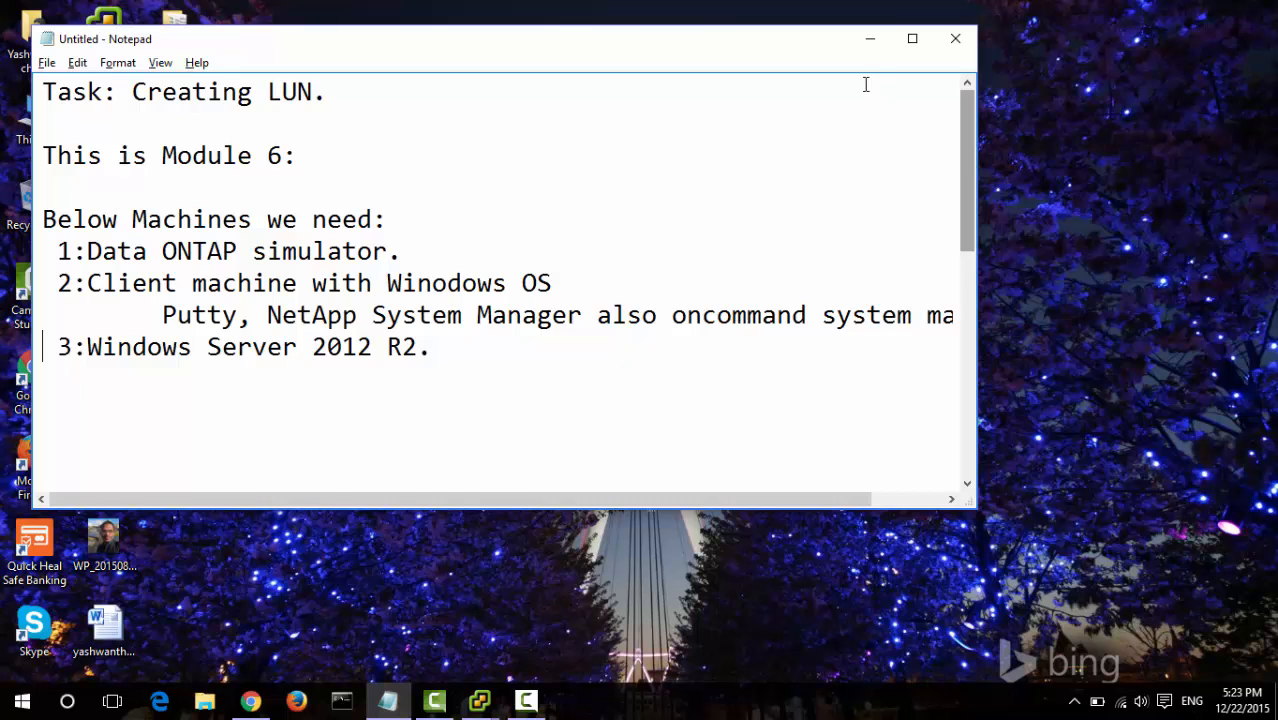
# - Minimize the notes and show the Win8ClientGA virtual machine console full screen
pyautogui.click(870, 40)
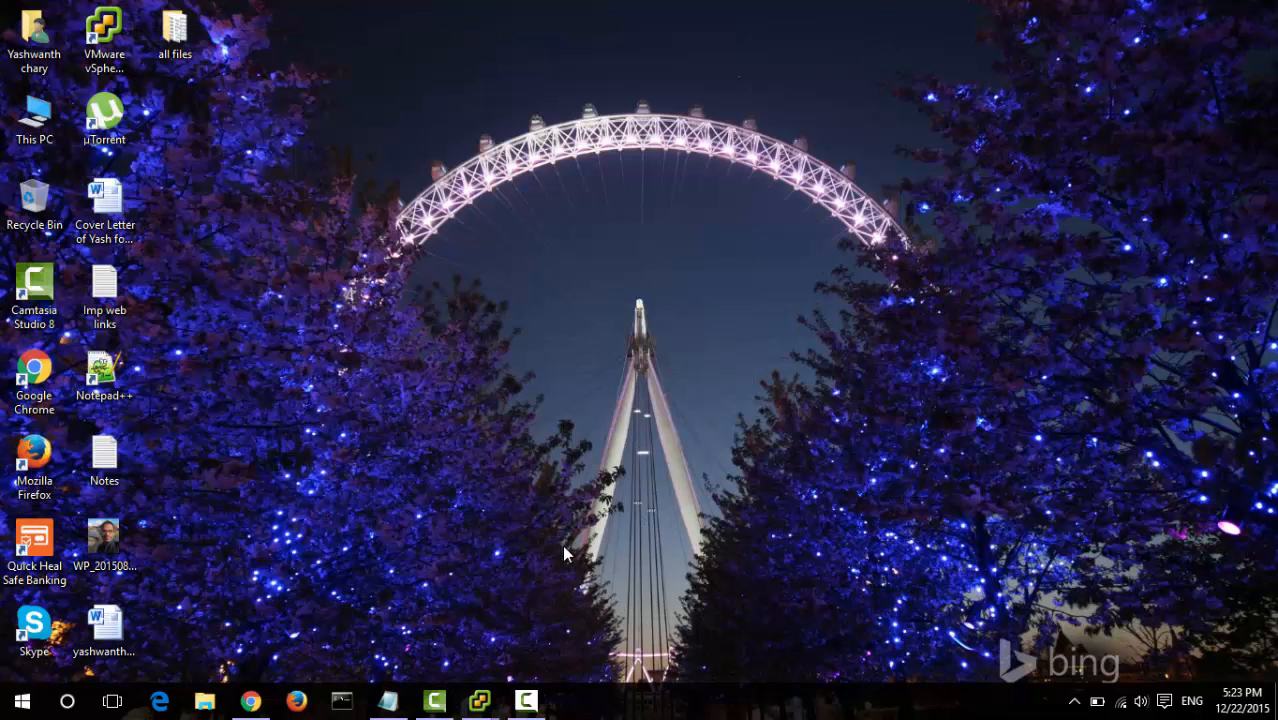
pyautogui.moveTo(479, 700)
pyautogui.moveTo(368, 646)
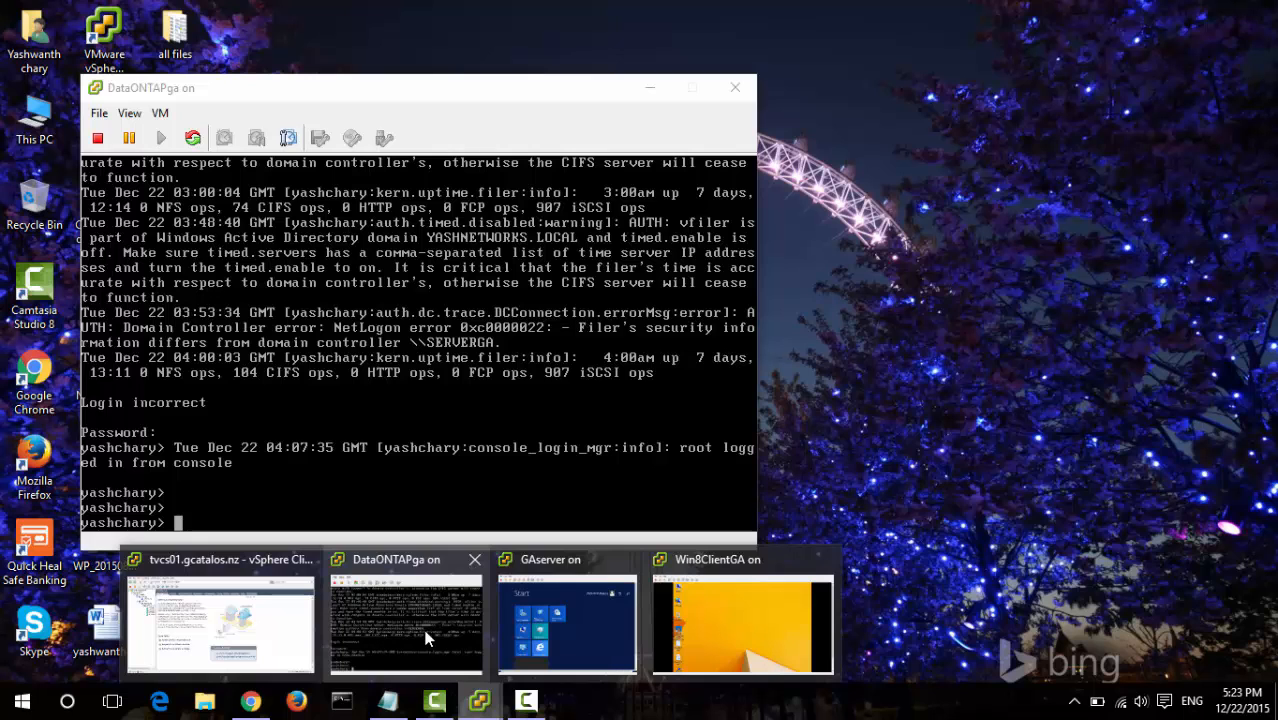
pyautogui.moveTo(589, 597)
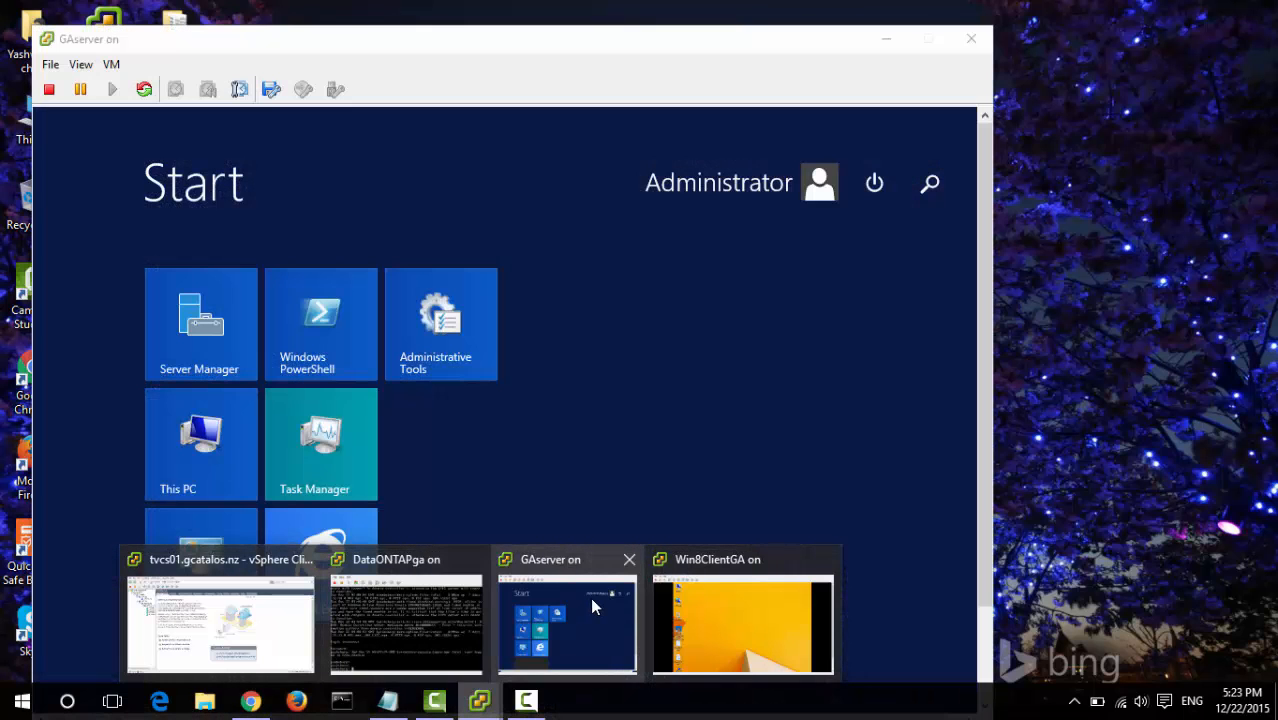
pyautogui.moveTo(794, 604)
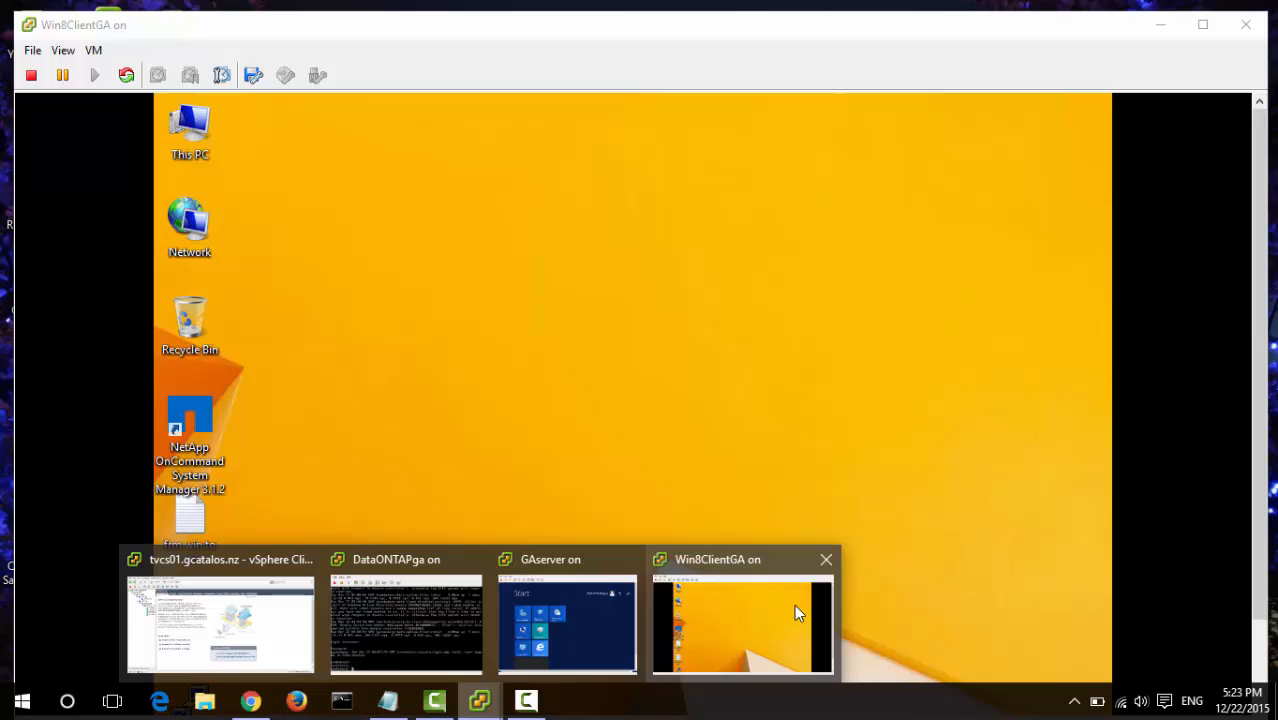
pyautogui.click(779, 598)
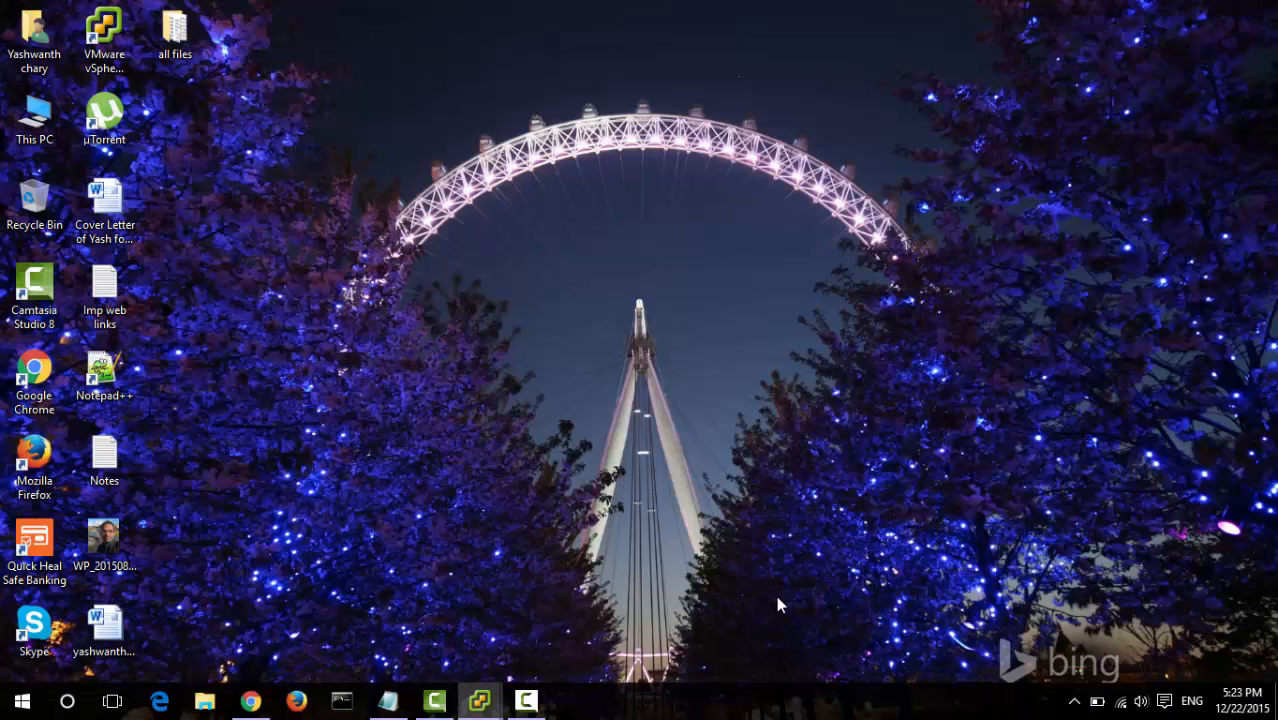
pyautogui.hotkey('ctrl', 'alt', 'Return')
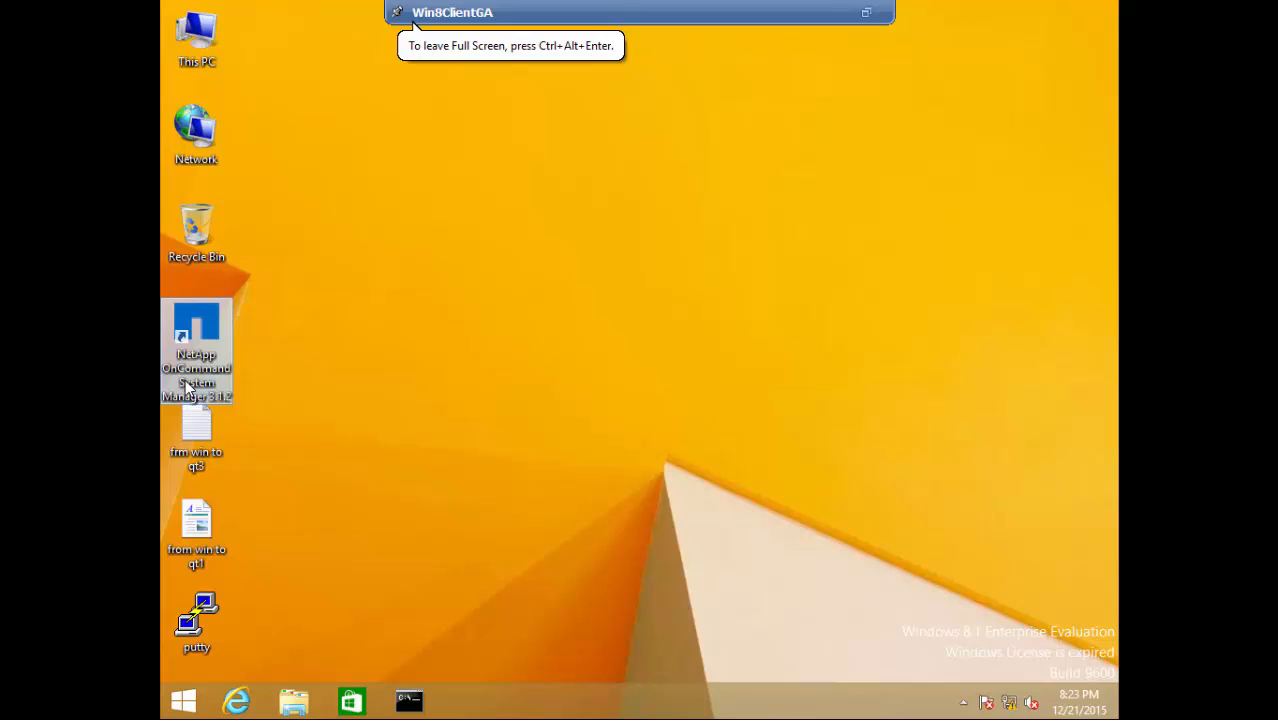
# - Launch OnCommand System Manager maximized, skip the network checker, and log in to 10.1.50.74
pyautogui.doubleClick(190, 320)
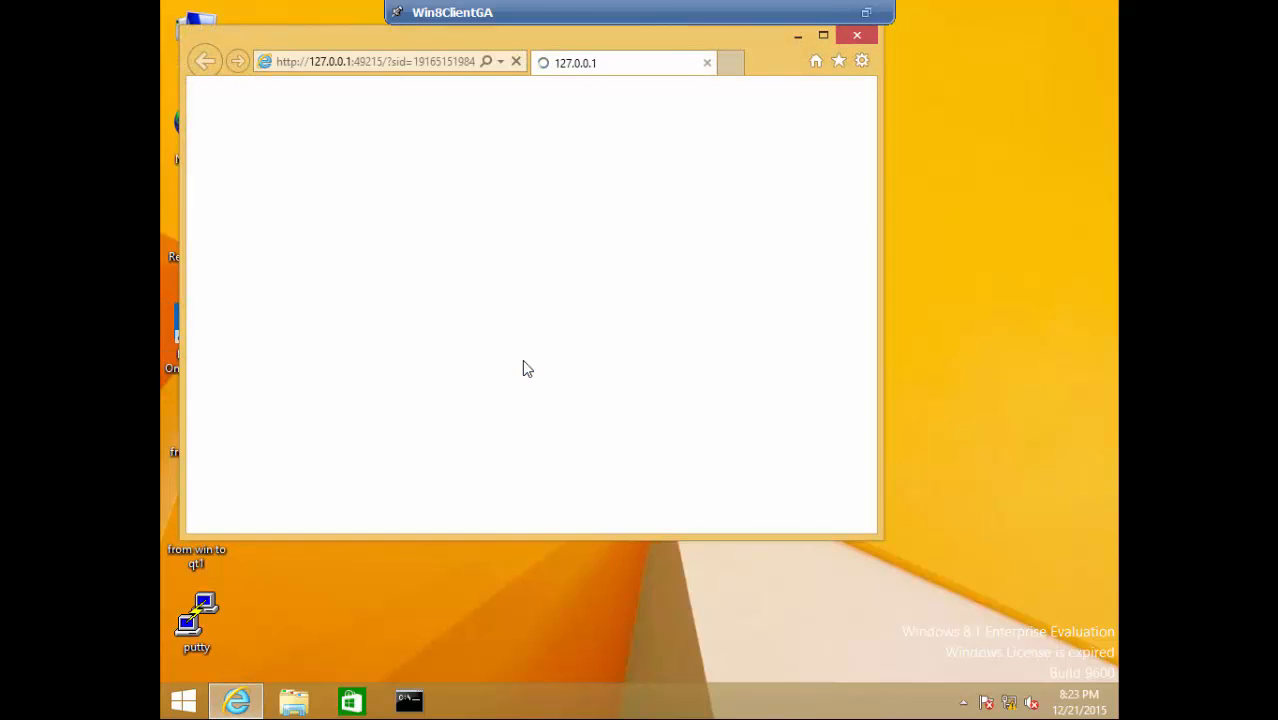
pyautogui.click(823, 35)
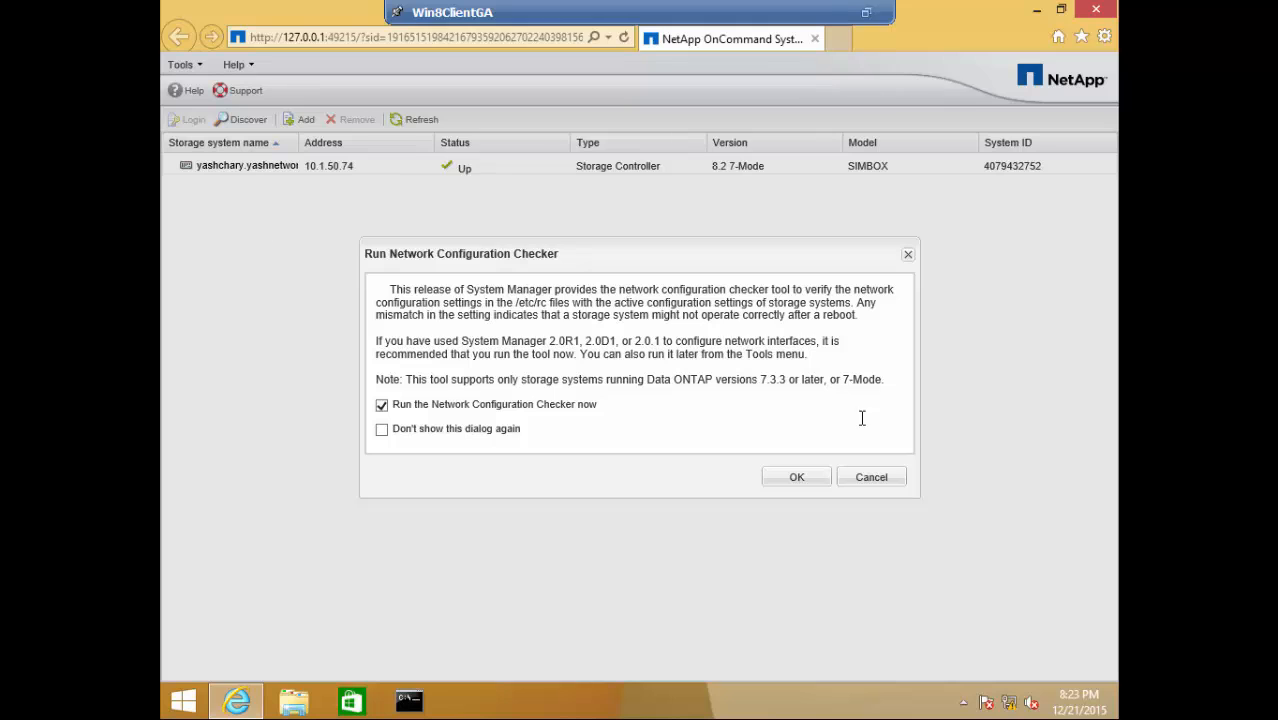
pyautogui.click(872, 478)
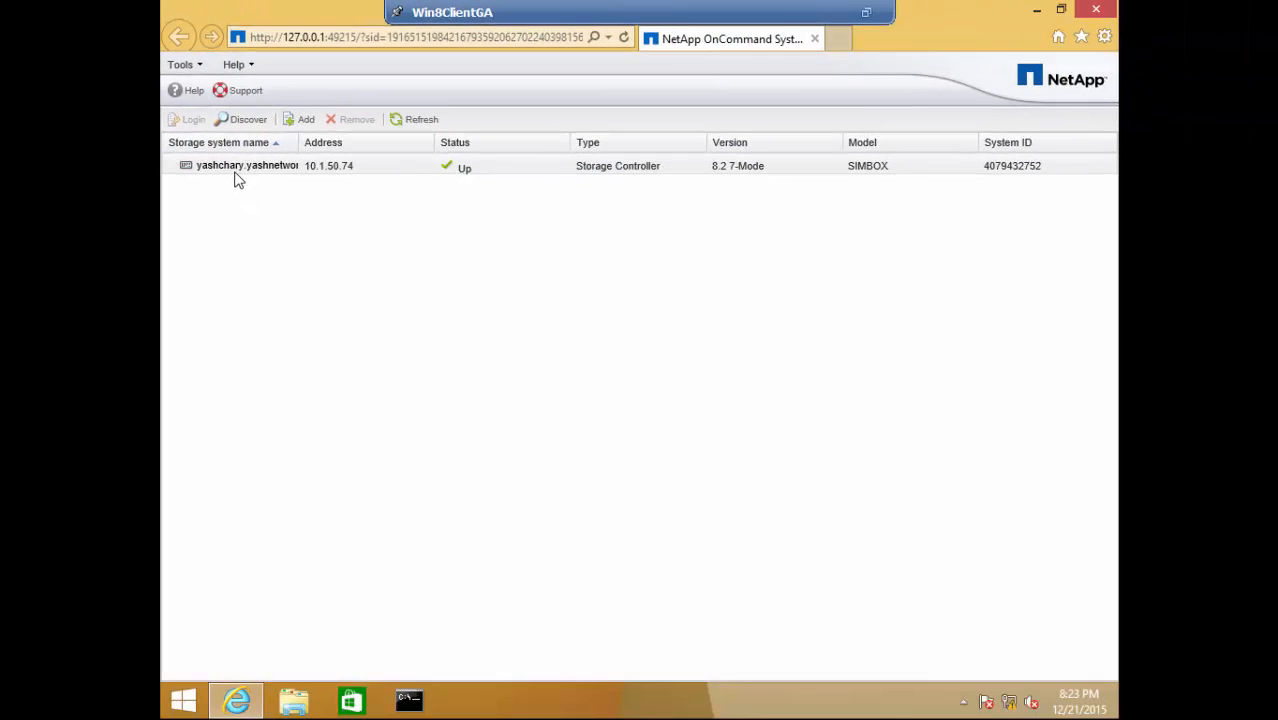
pyautogui.click(238, 176)
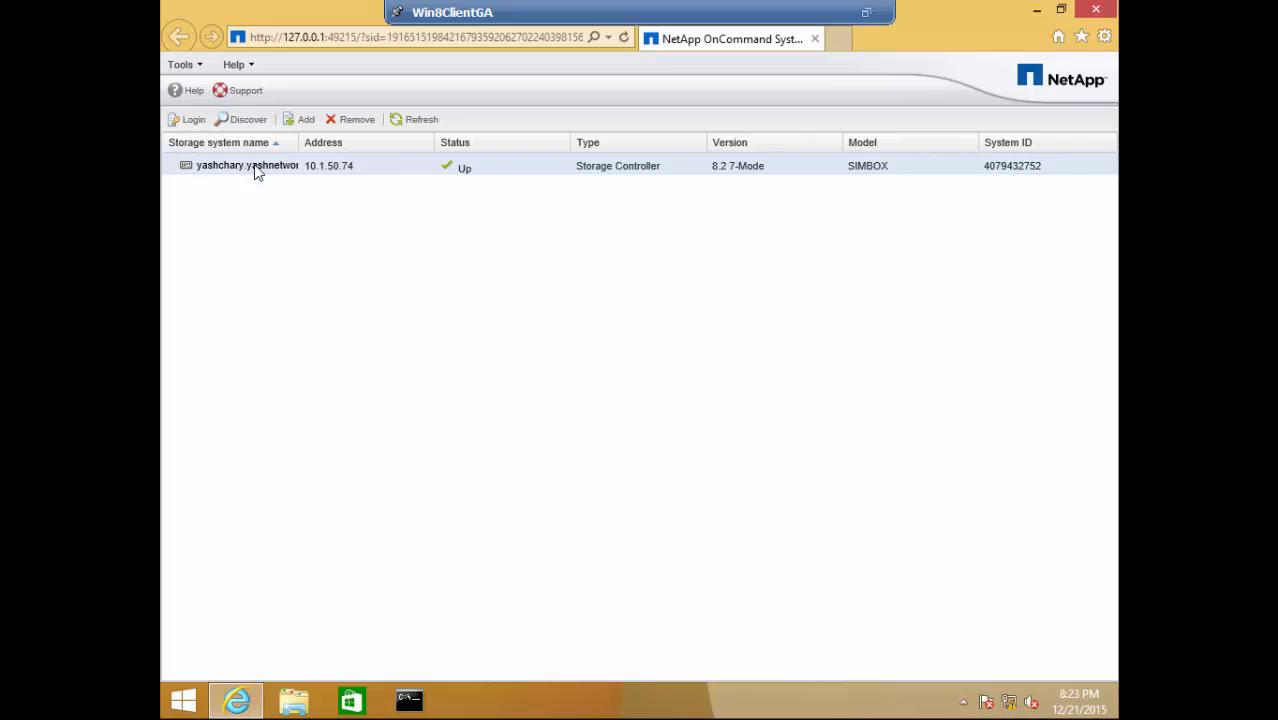
pyautogui.click(305, 119)
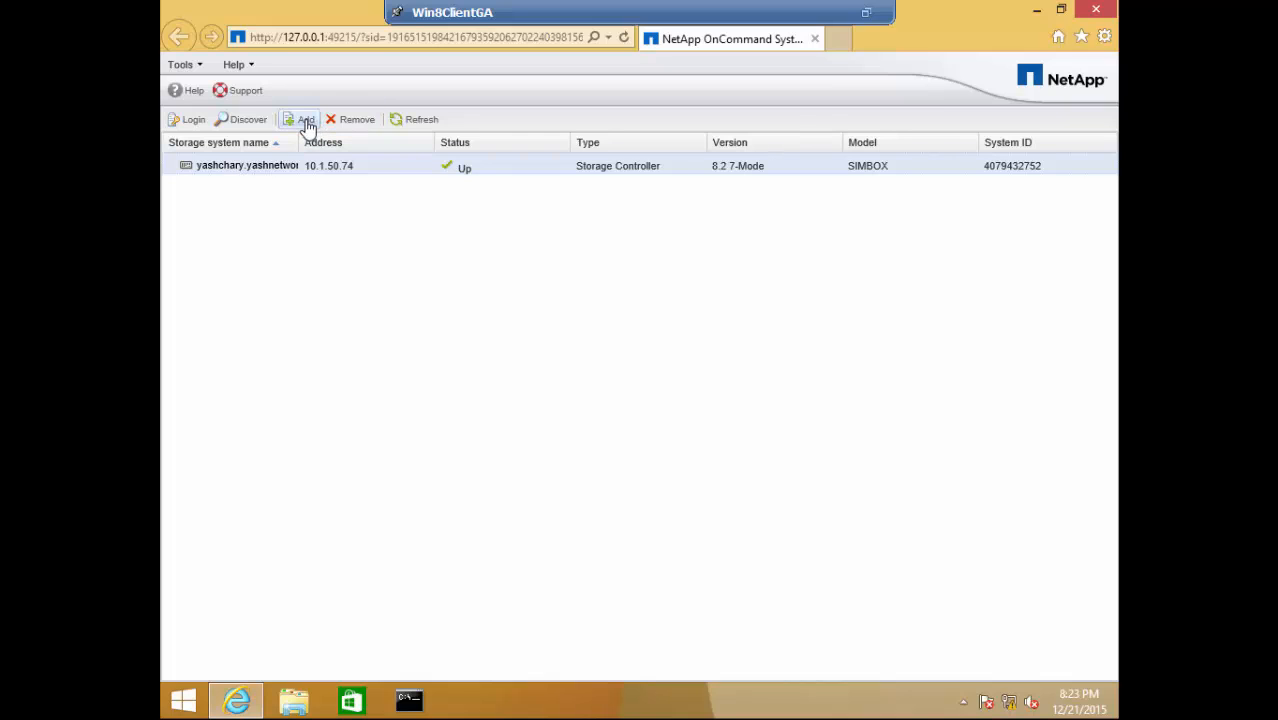
pyautogui.doubleClick(252, 176)
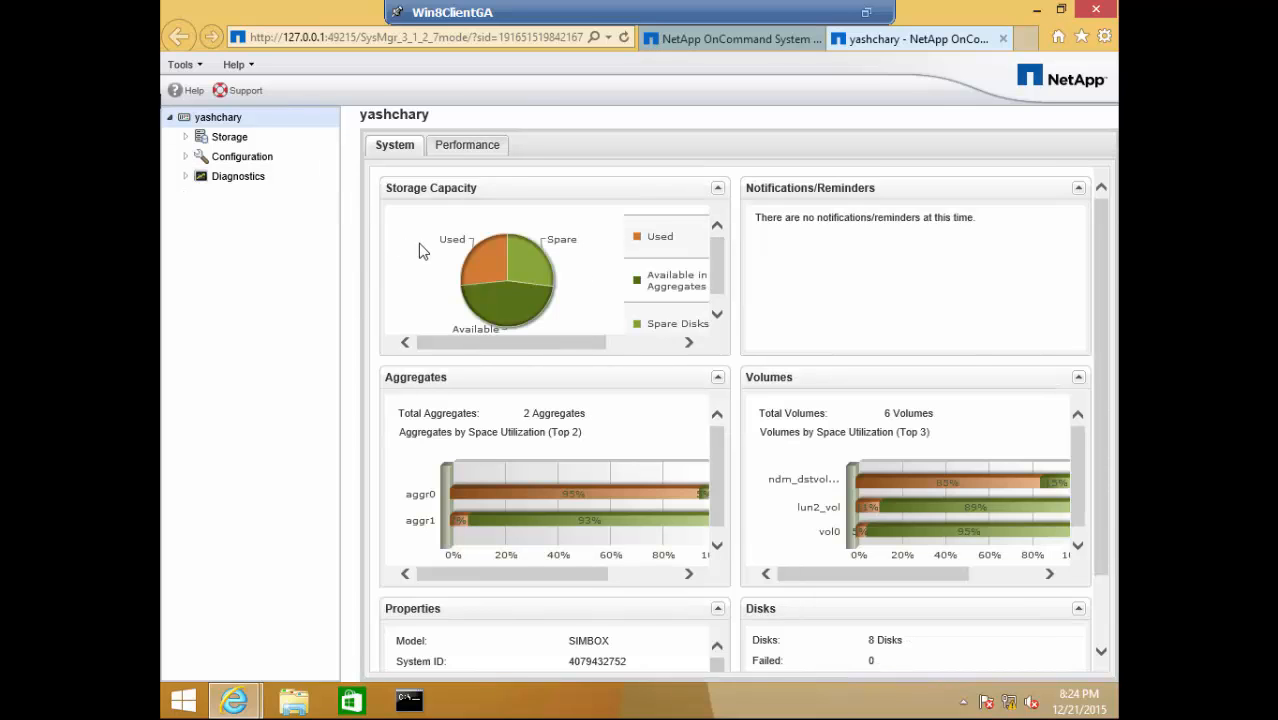
# - Expand the Storage, Configuration and Diagnostics sections, then minimize System Manager
pyautogui.click(185, 137)
pyautogui.click(186, 315)
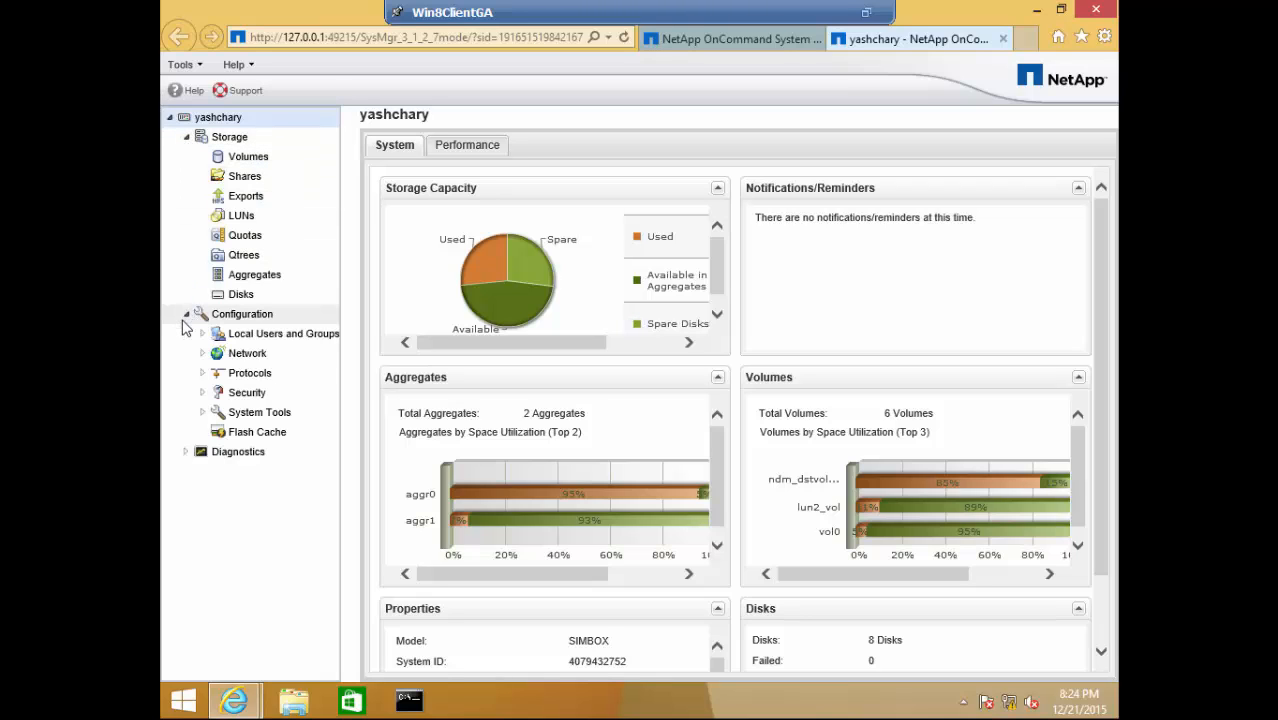
pyautogui.click(186, 453)
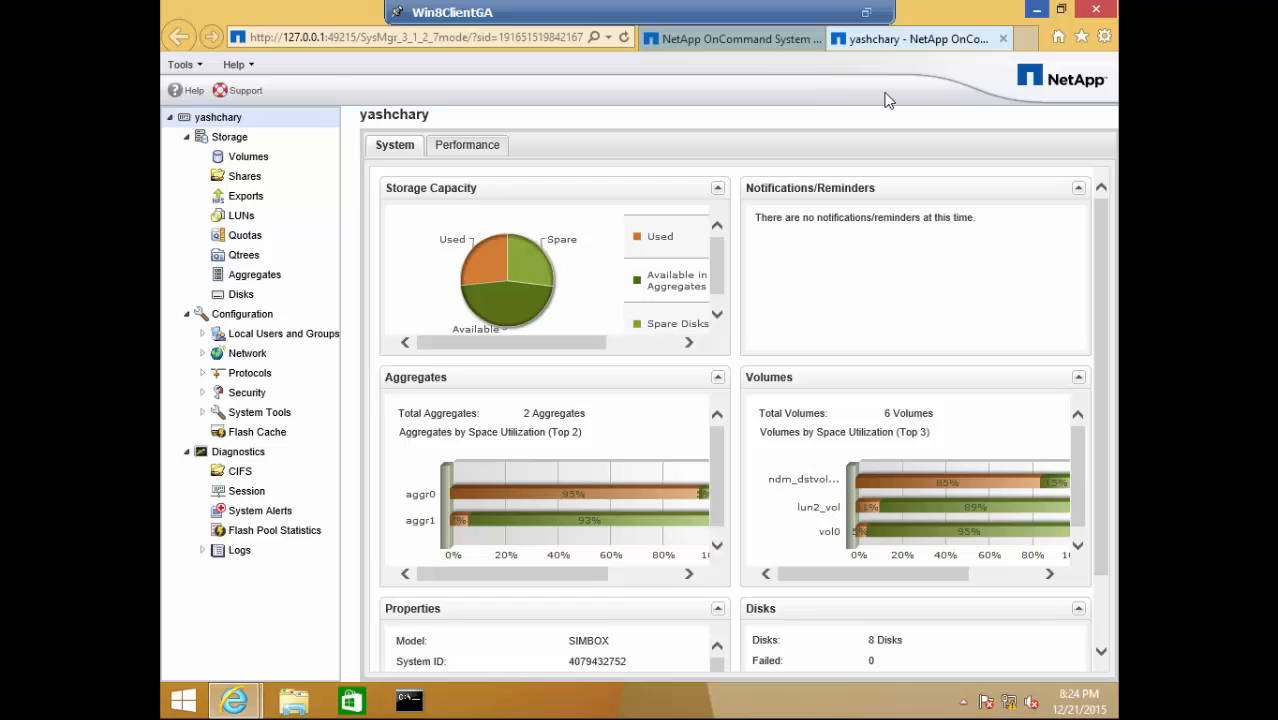
pyautogui.click(1040, 12)
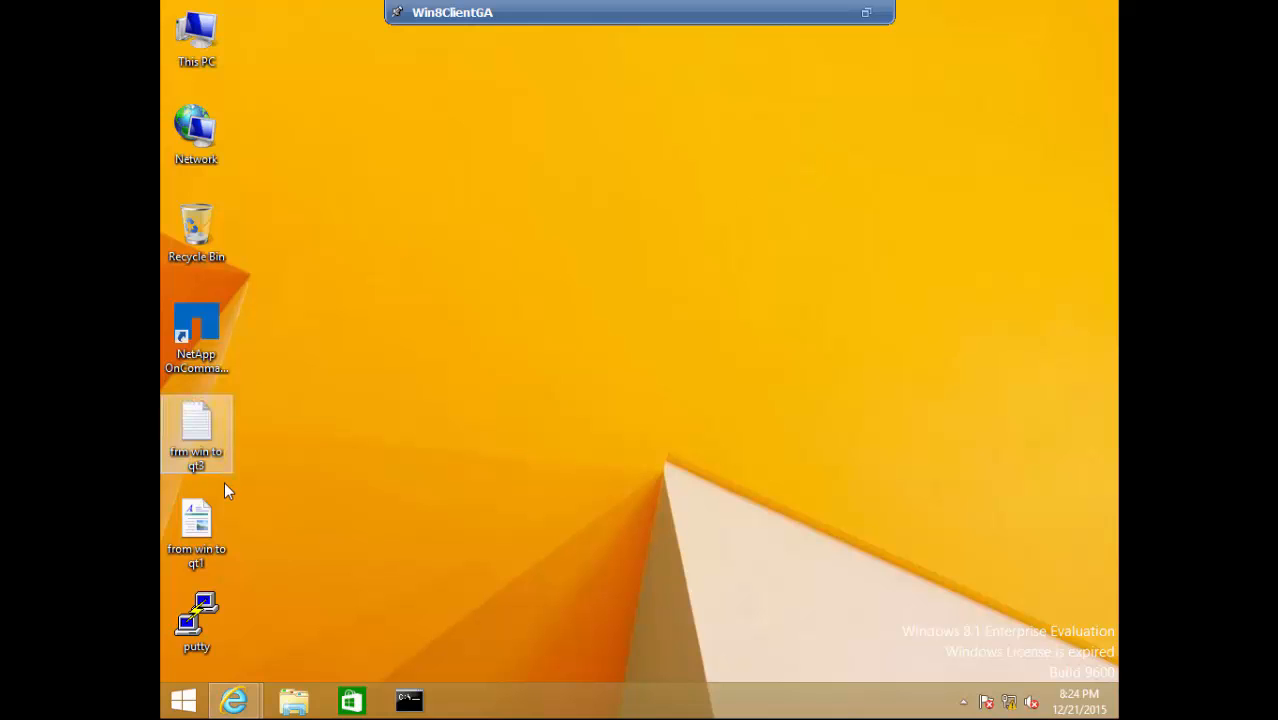
# - Open the dataontap PuTTY session, log in as root, and exit full screen
pyautogui.doubleClick(201, 605)
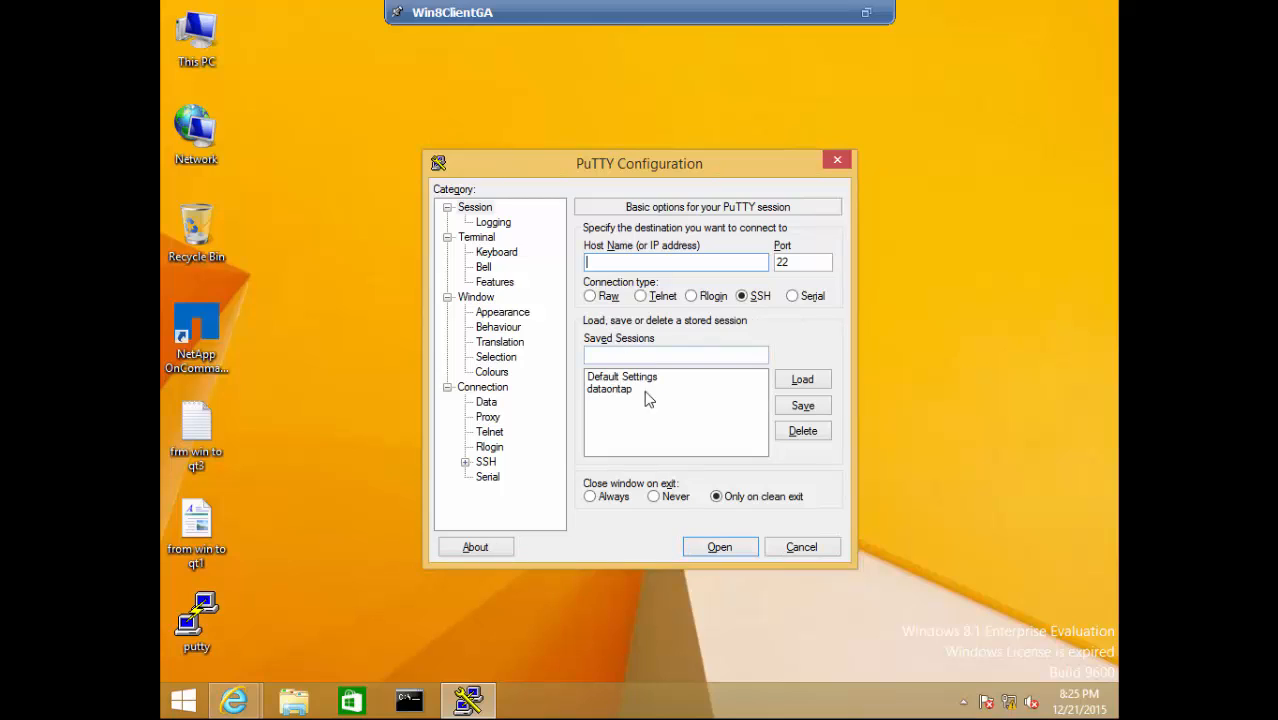
pyautogui.click(605, 390)
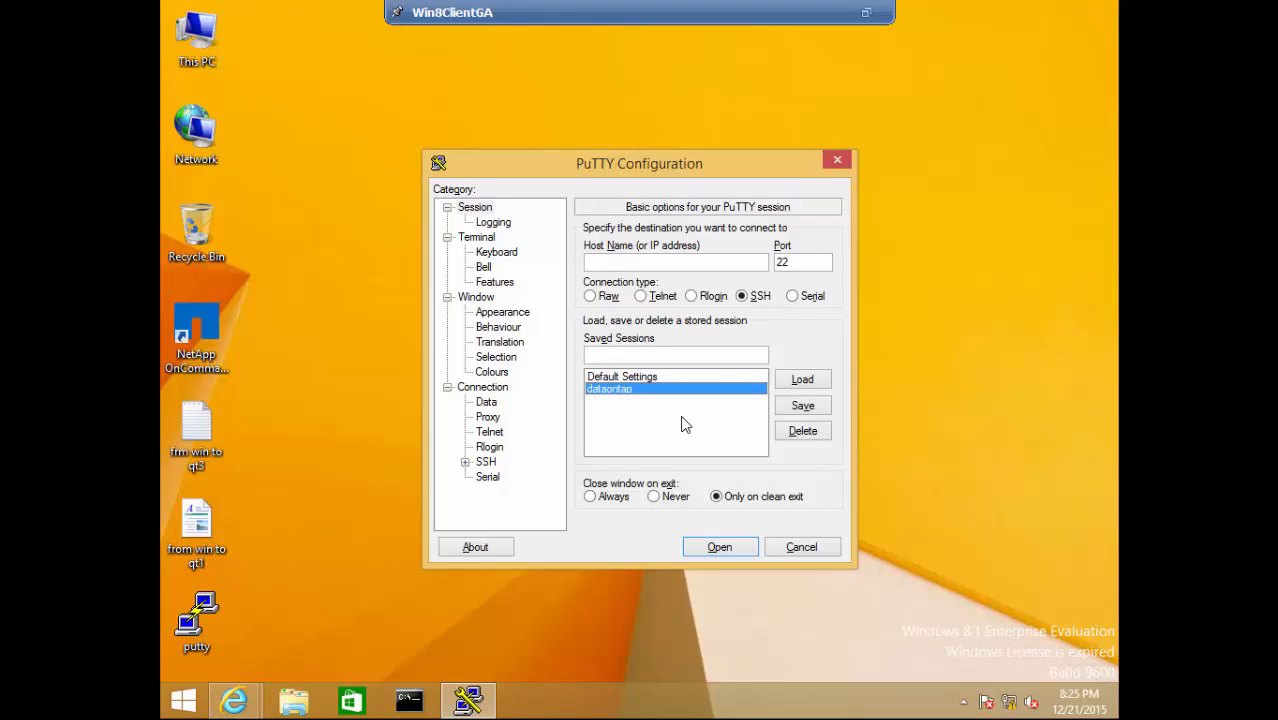
pyautogui.click(701, 549)
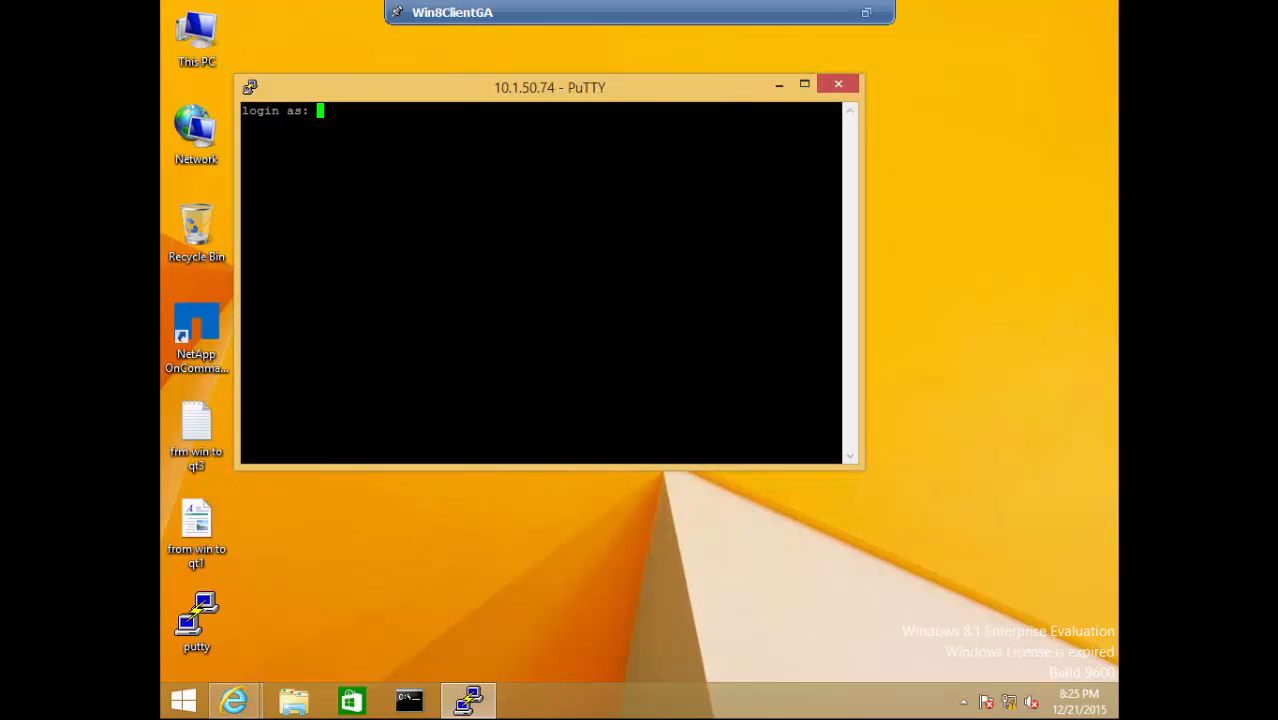
pyautogui.write('root')
pyautogui.press('Return')
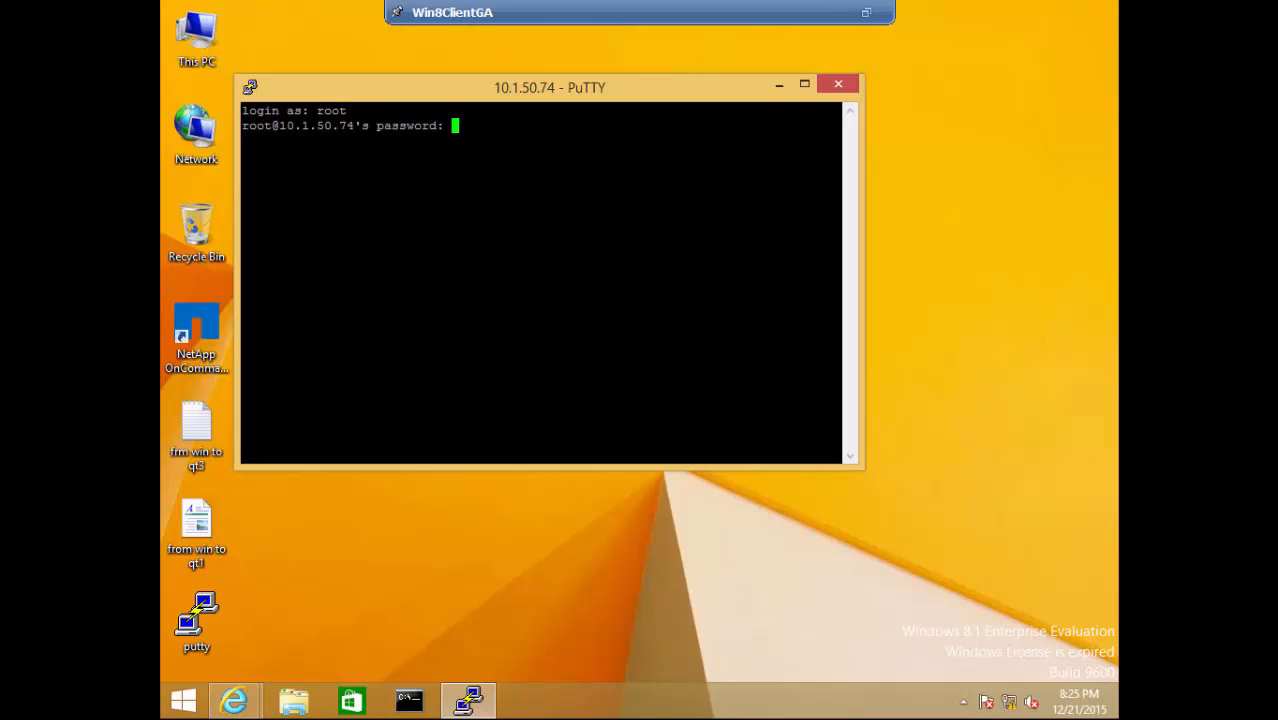
pyautogui.press('Return')
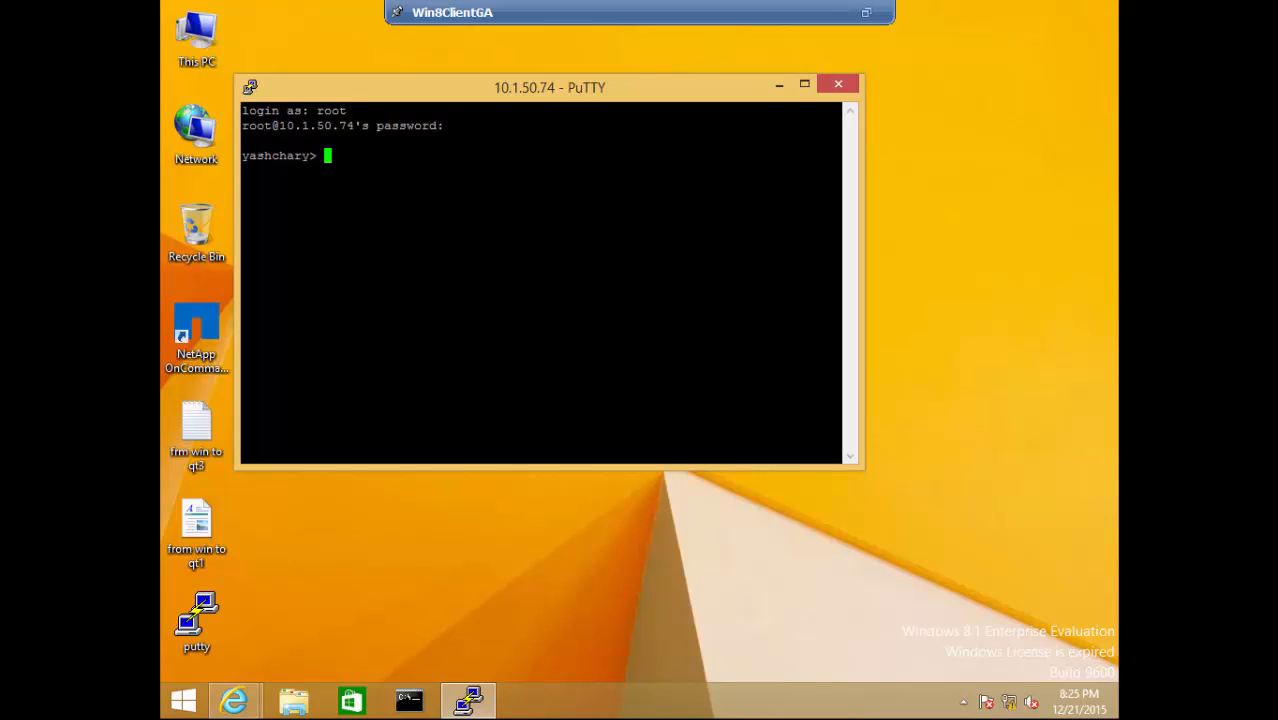
pyautogui.press('Return')
pyautogui.press('Return')
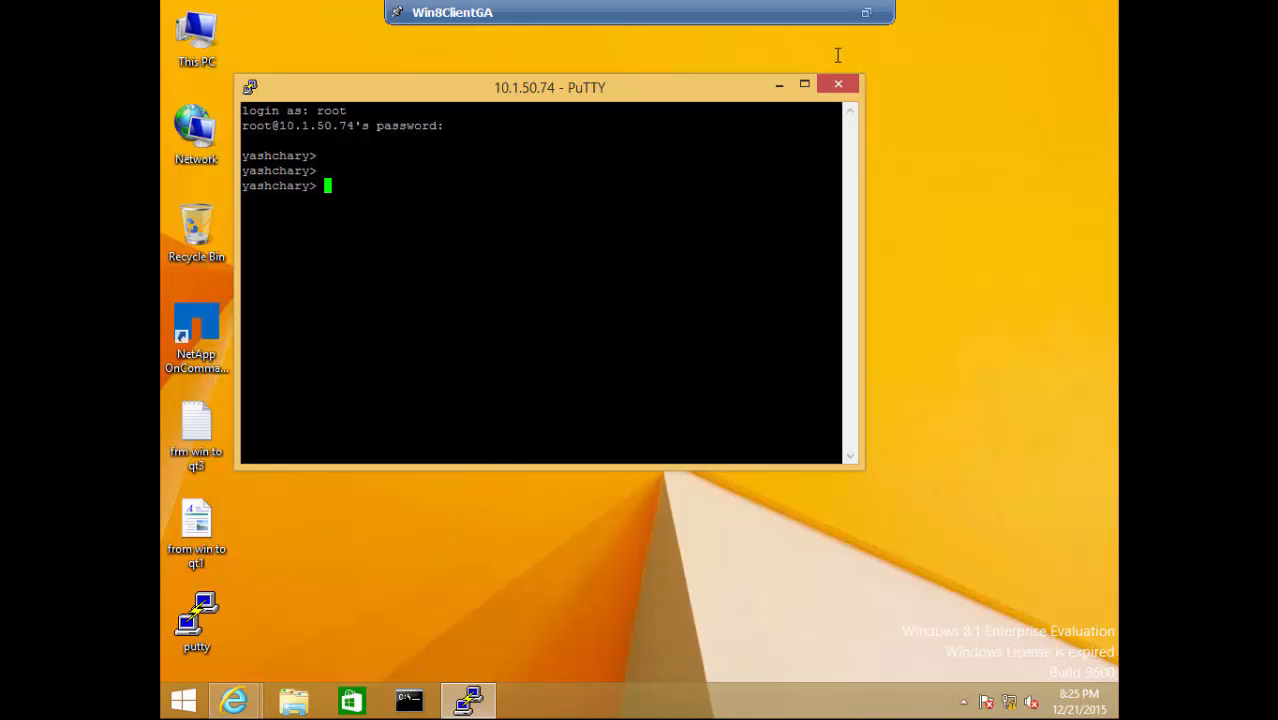
pyautogui.hotkey('ctrl', 'alt')
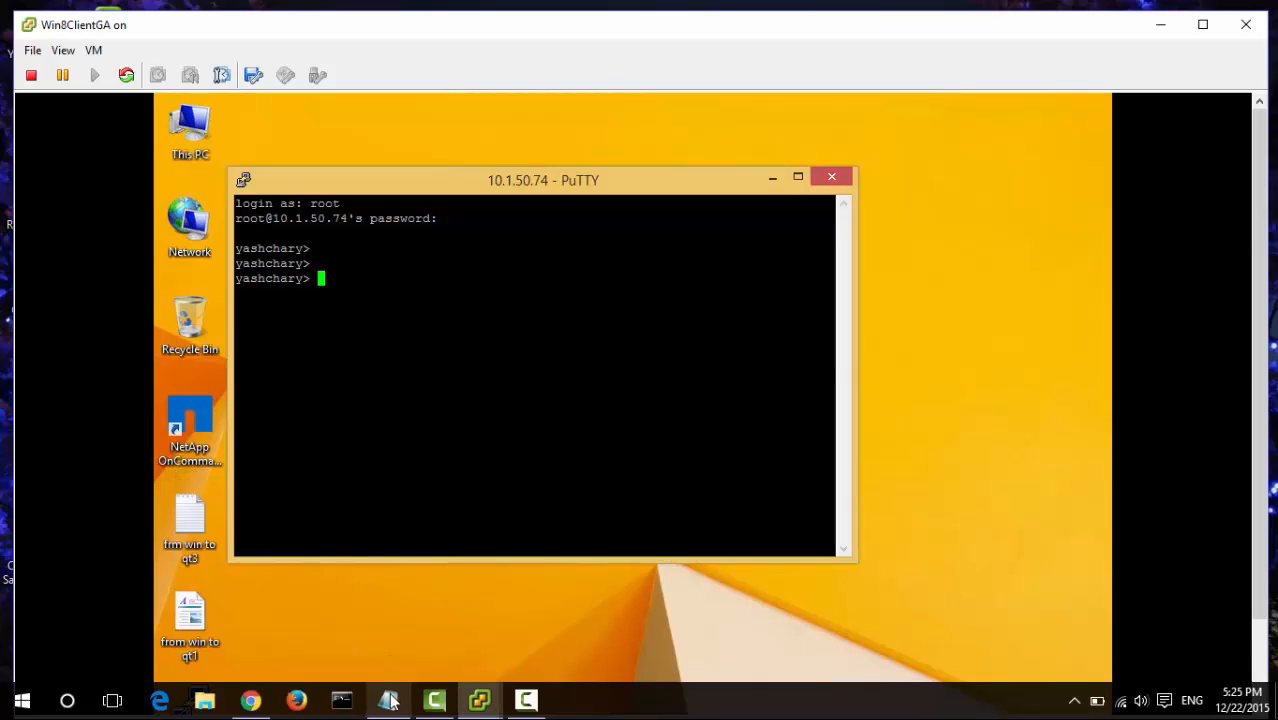
# - Update both Windows Server objectives in the notes to 2012 R2, then minimize Notepad
pyautogui.click(389, 701)
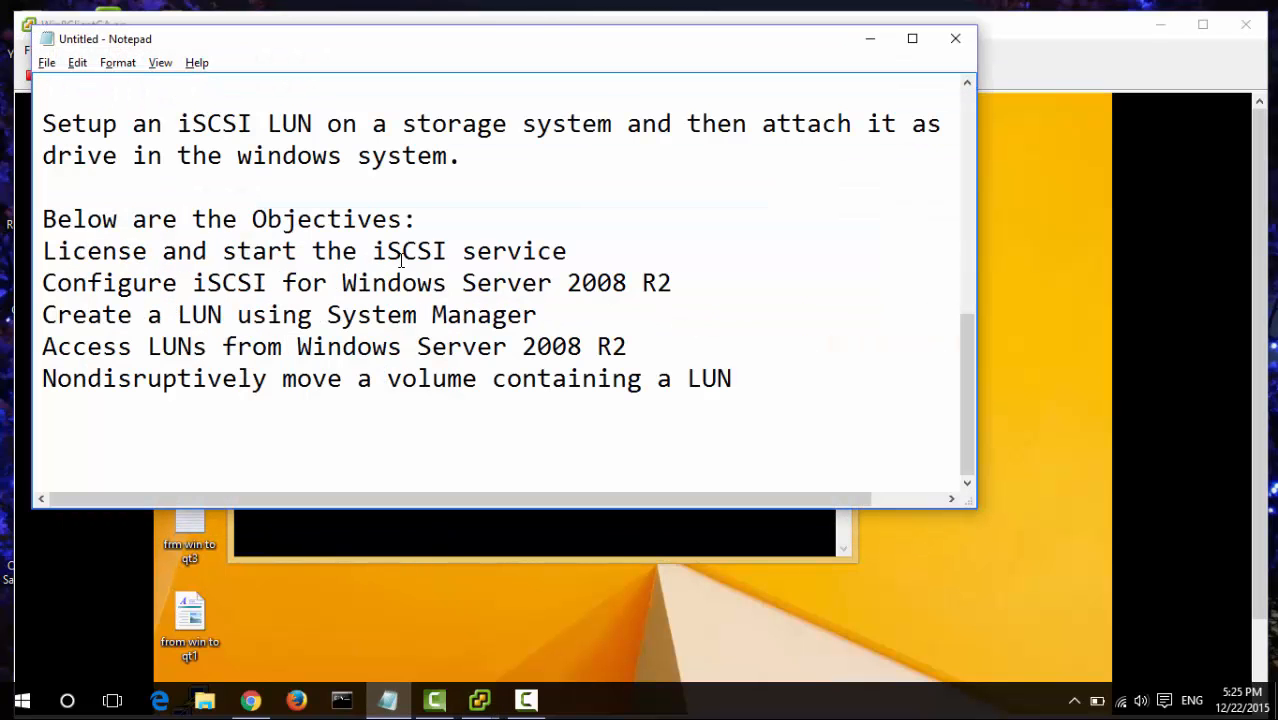
pyautogui.click(427, 213)
pyautogui.click(102, 255)
pyautogui.click(475, 256)
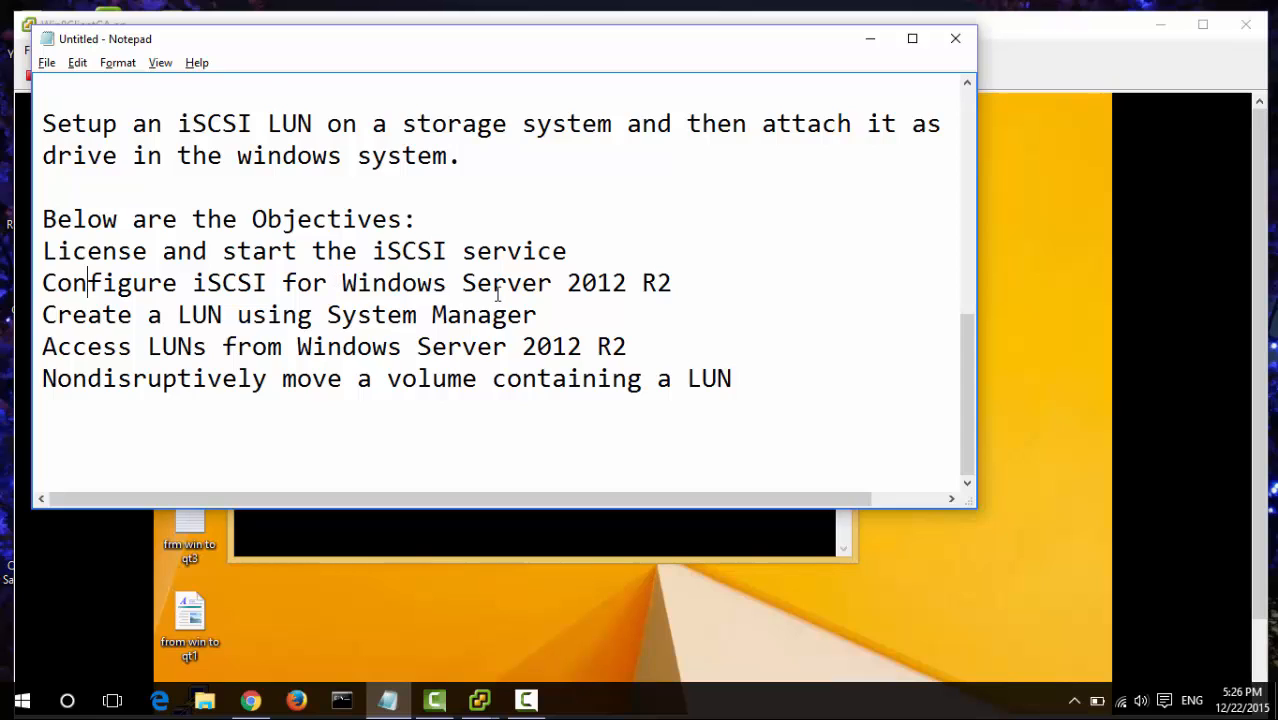
pyautogui.click(122, 312)
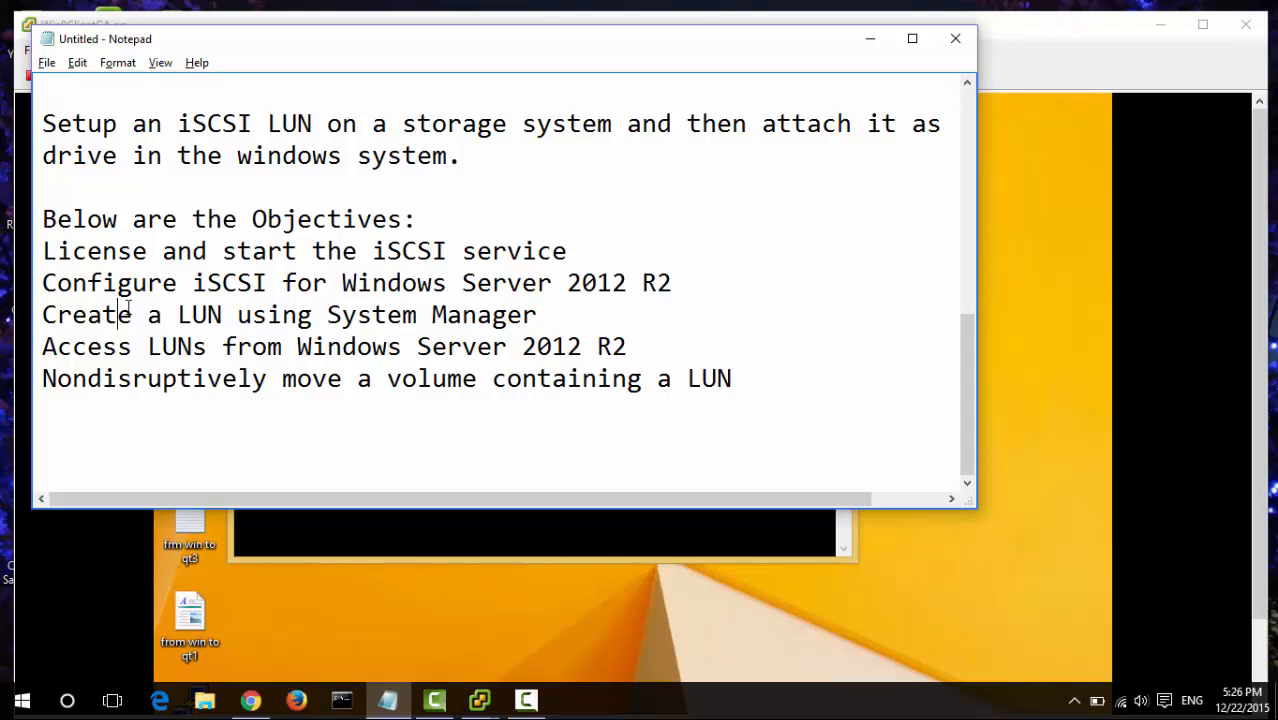
pyautogui.click(329, 315)
pyautogui.click(88, 376)
pyautogui.click(738, 381)
pyautogui.click(131, 251)
pyautogui.click(870, 38)
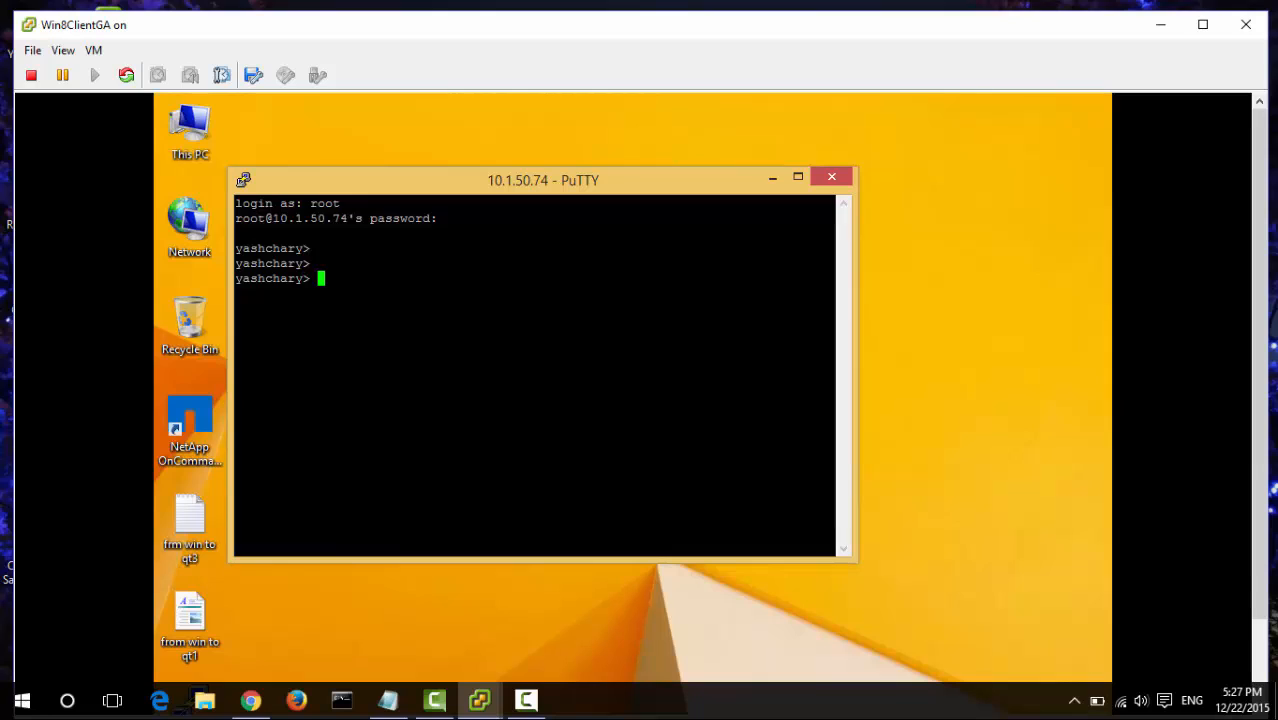
# - Check the storage system's iSCSI state with 'iscsi status'
pyautogui.press('Return')
pyautogui.write('iscsi ')
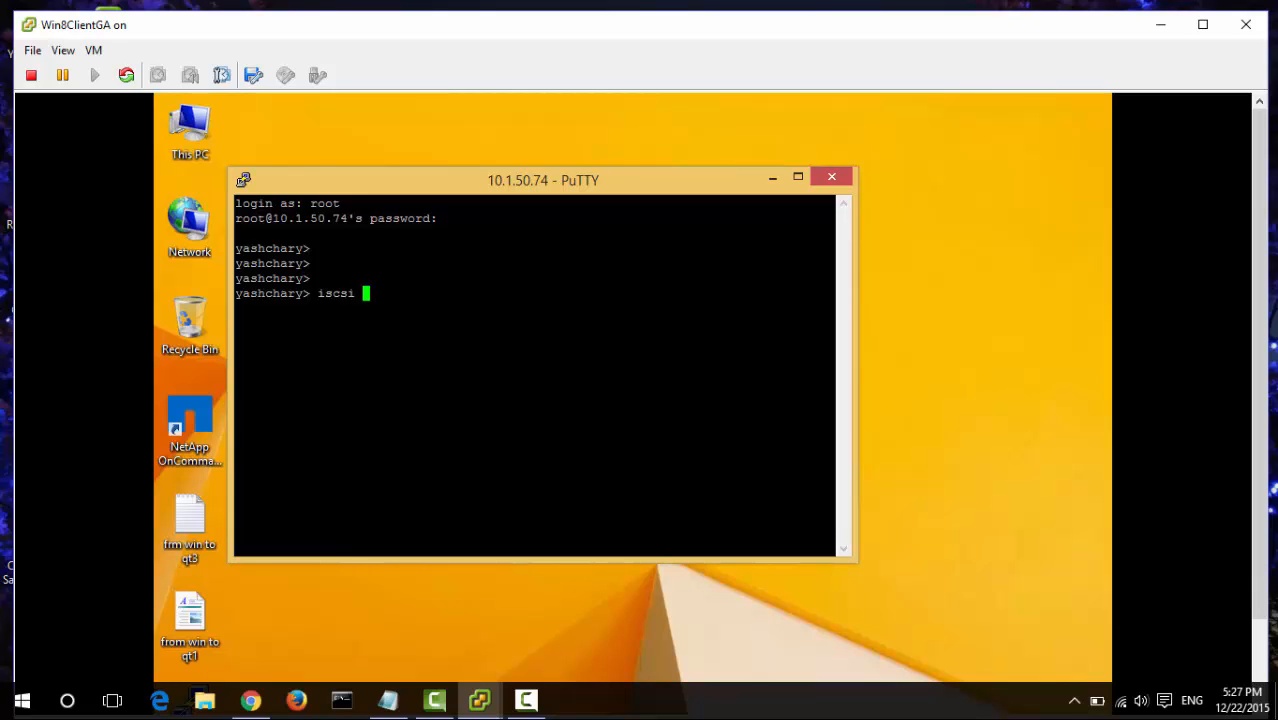
pyautogui.write('status')
pyautogui.press('Return')
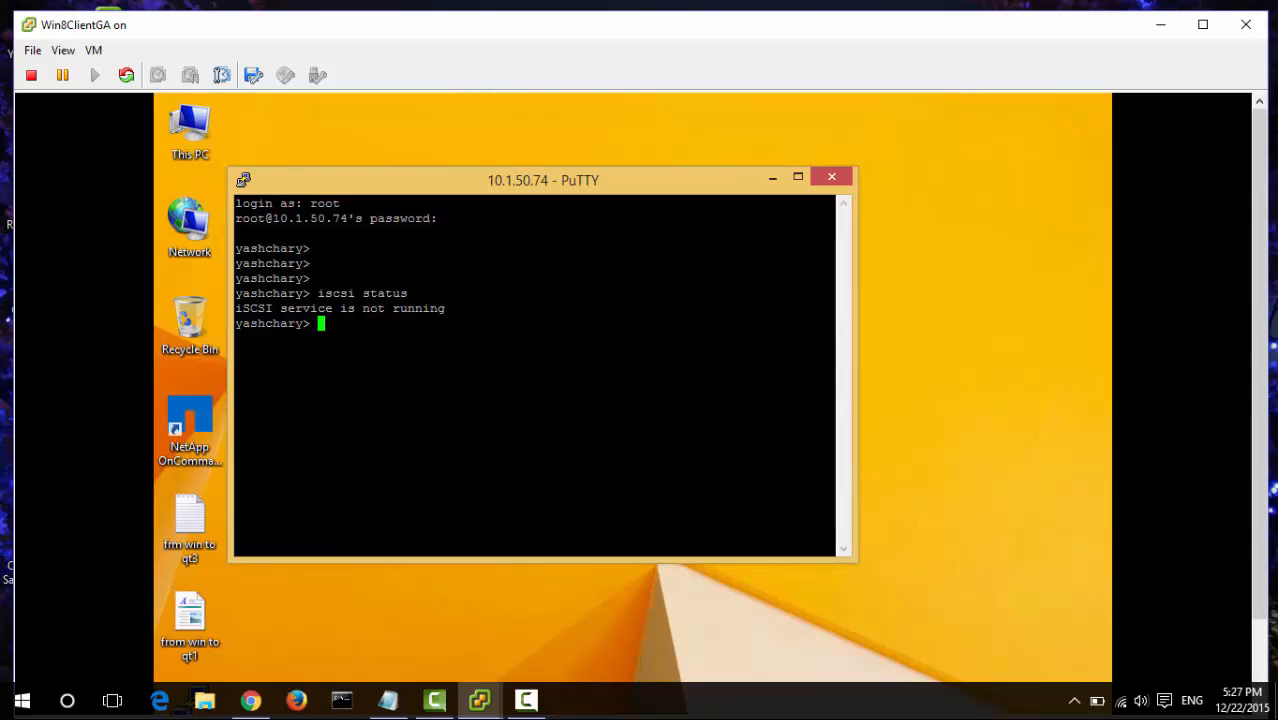
# - Discard a partially typed license add command and start iSCSI with 'iscsi start'
pyautogui.hotkey('ctrl', 'alt', 'Return')
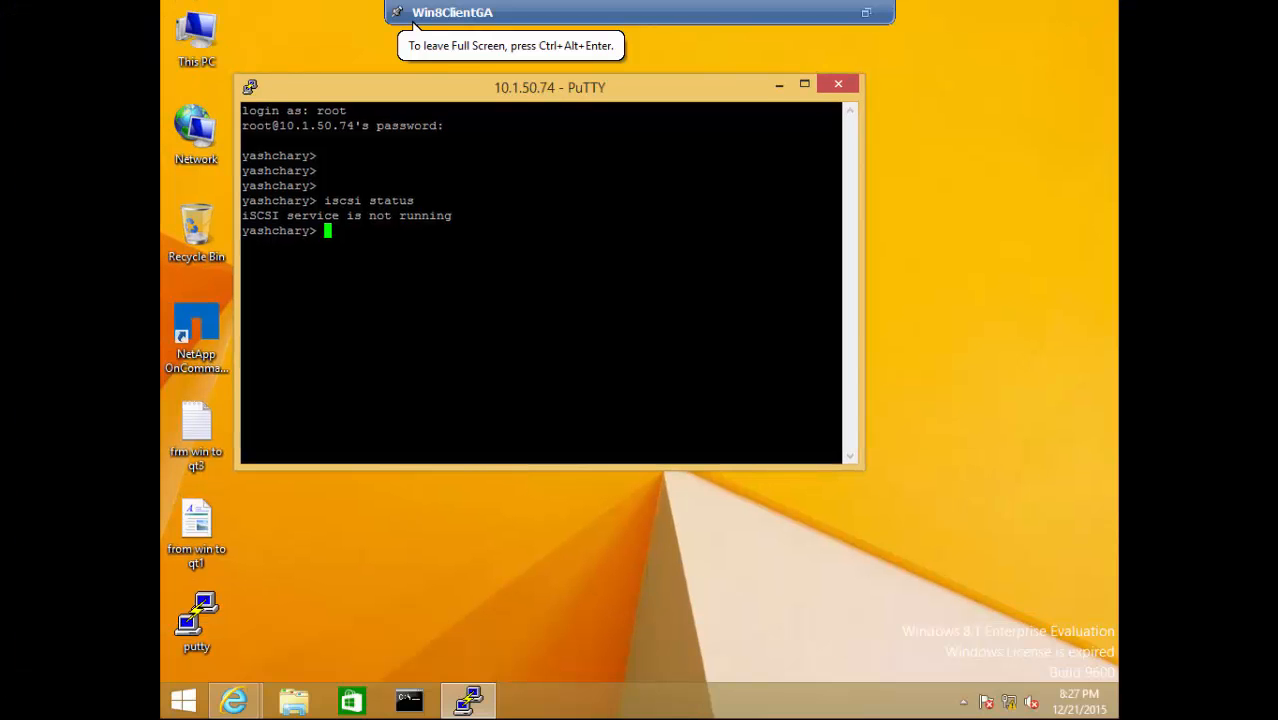
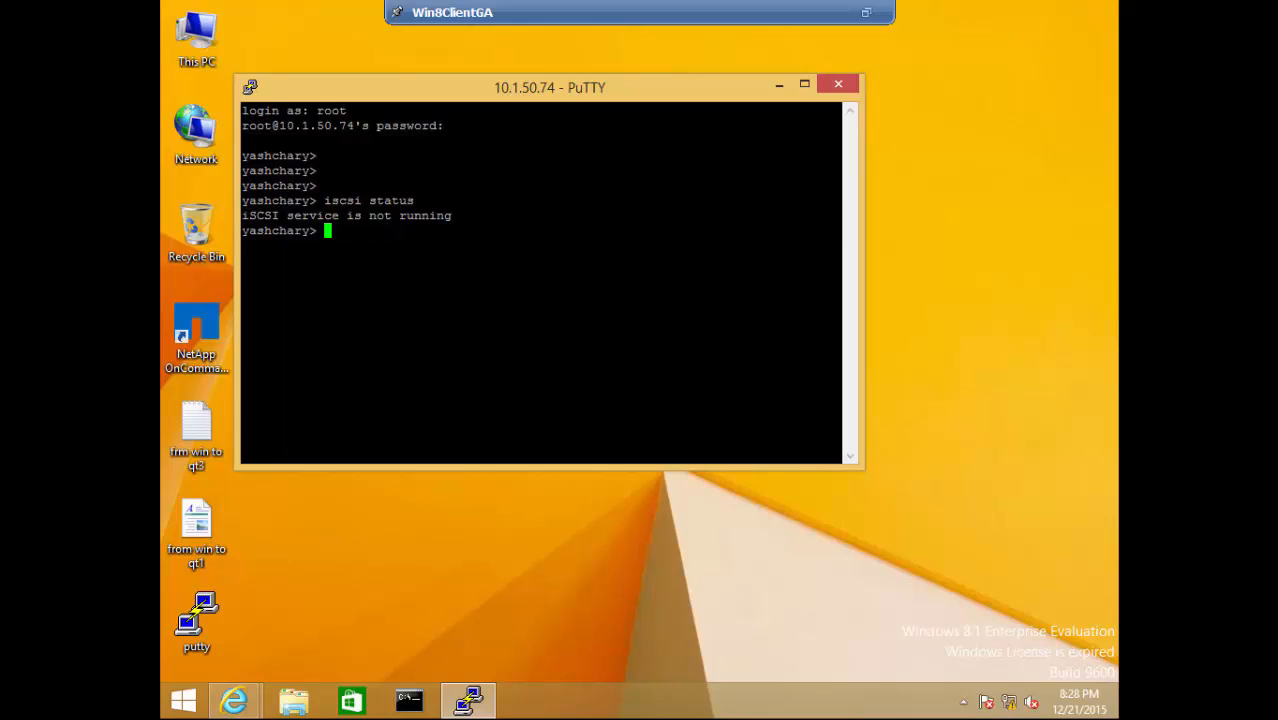
pyautogui.press('Return')
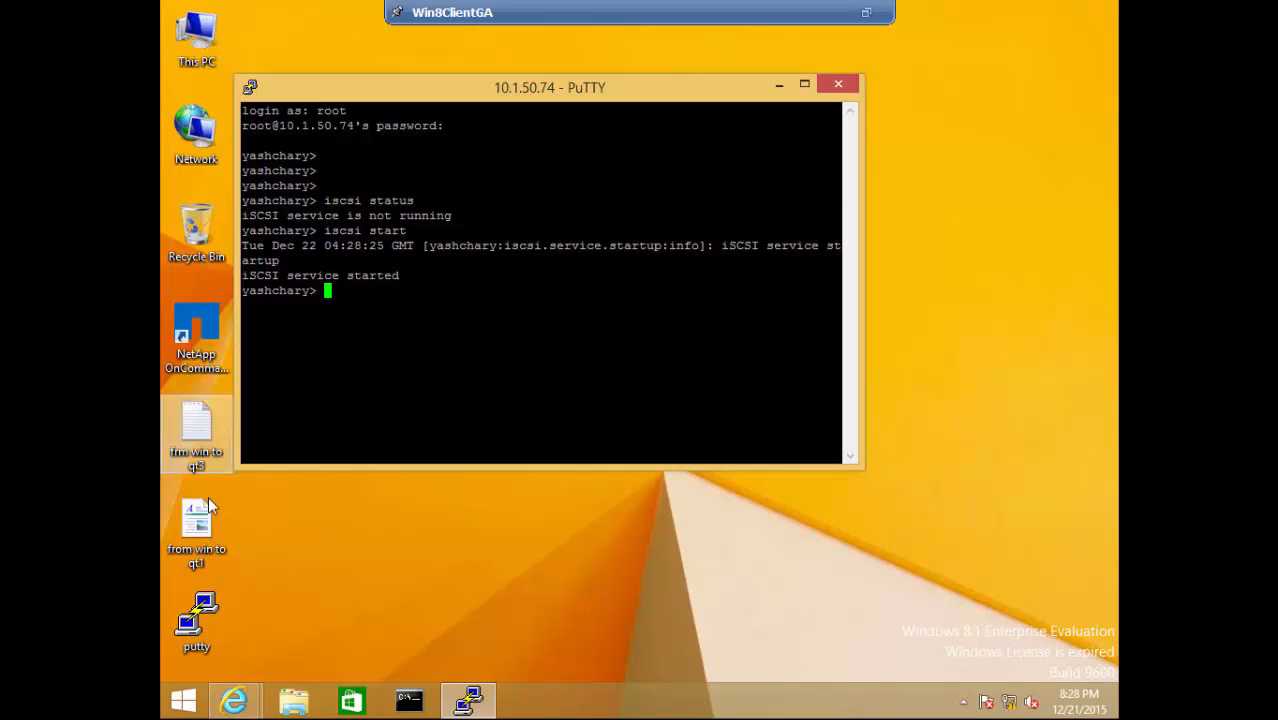
pyautogui.click(235, 708)
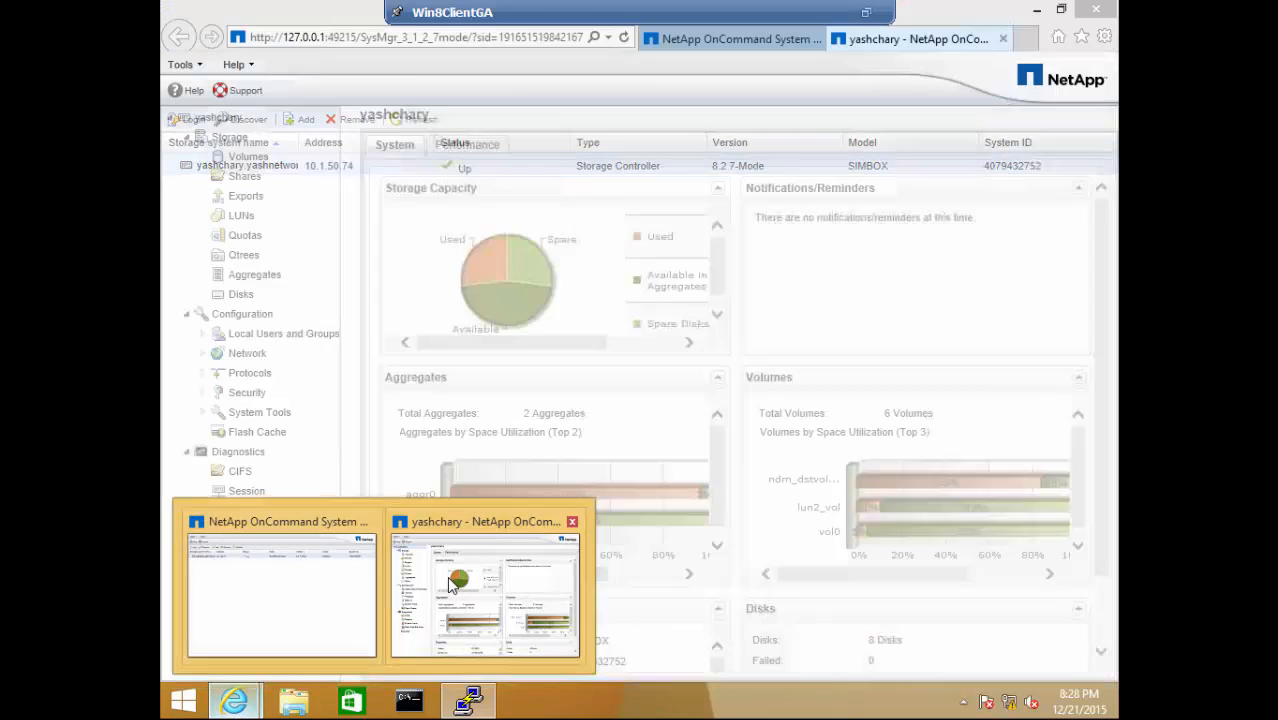
# - In System Manager, open Protocols > iSCSI and select the e0a interface at 10.1.50.74
pyautogui.click(407, 592)
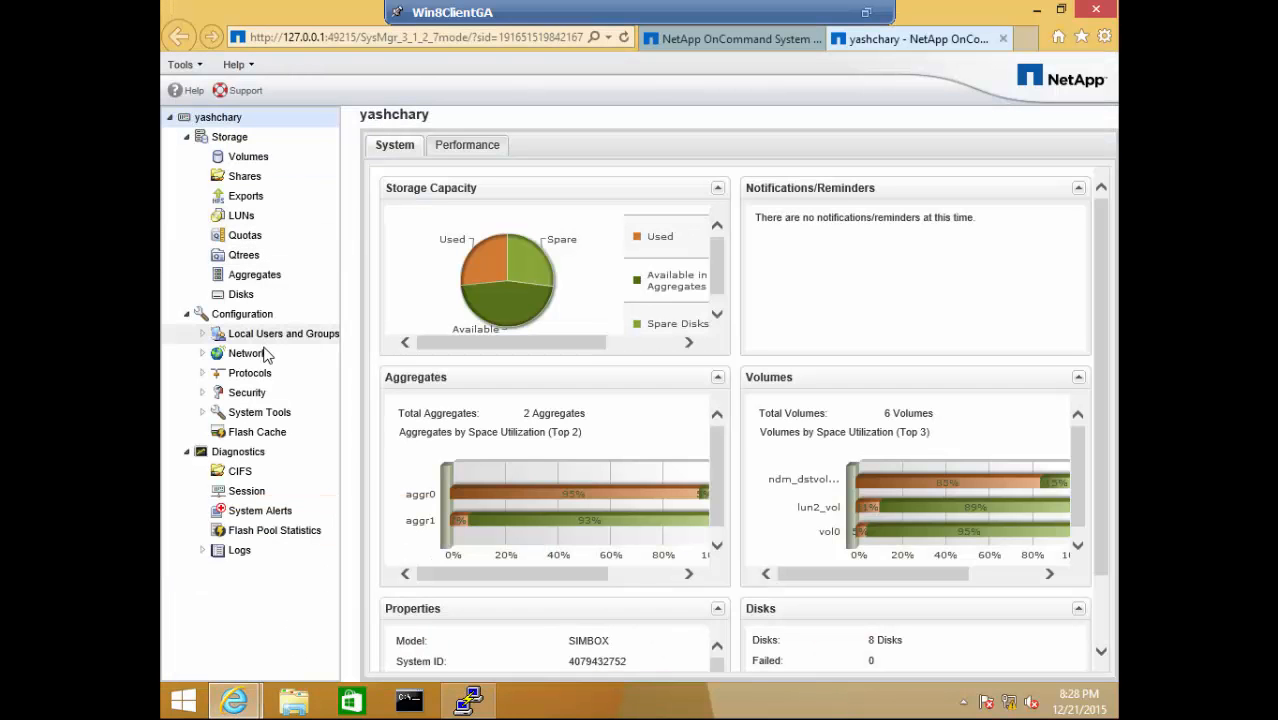
pyautogui.click(252, 374)
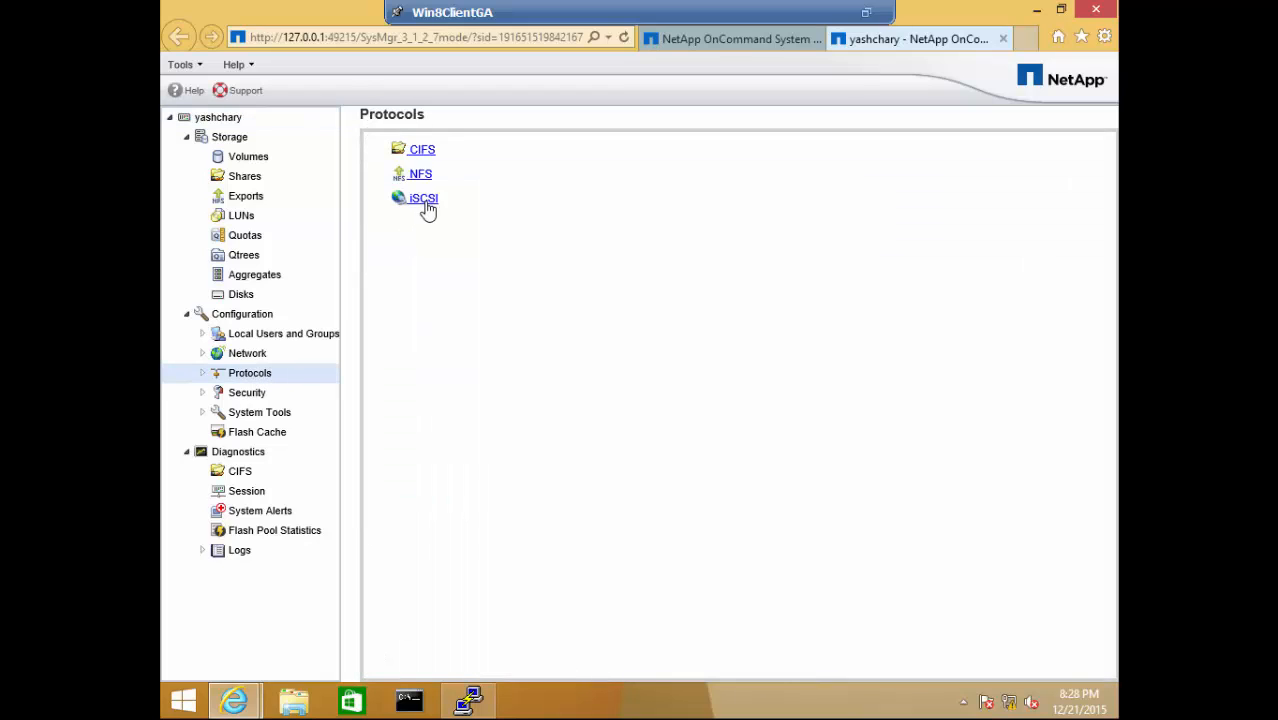
pyautogui.click(424, 204)
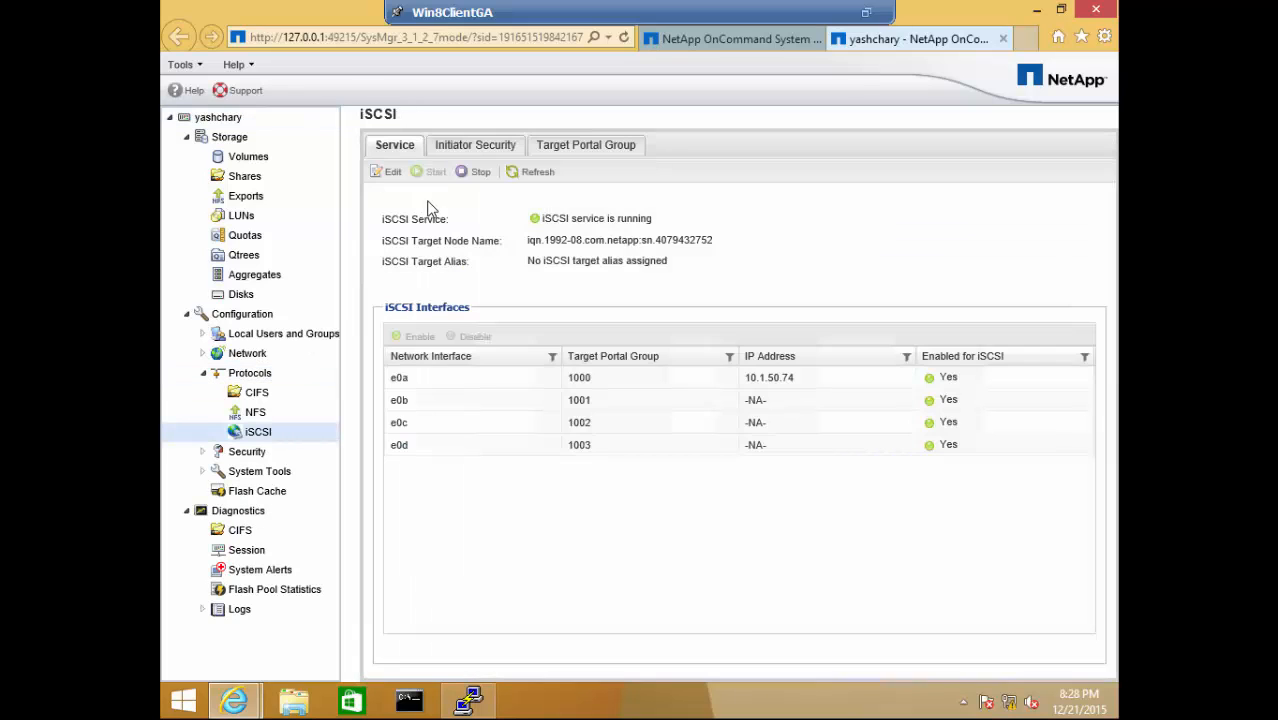
pyautogui.click(779, 386)
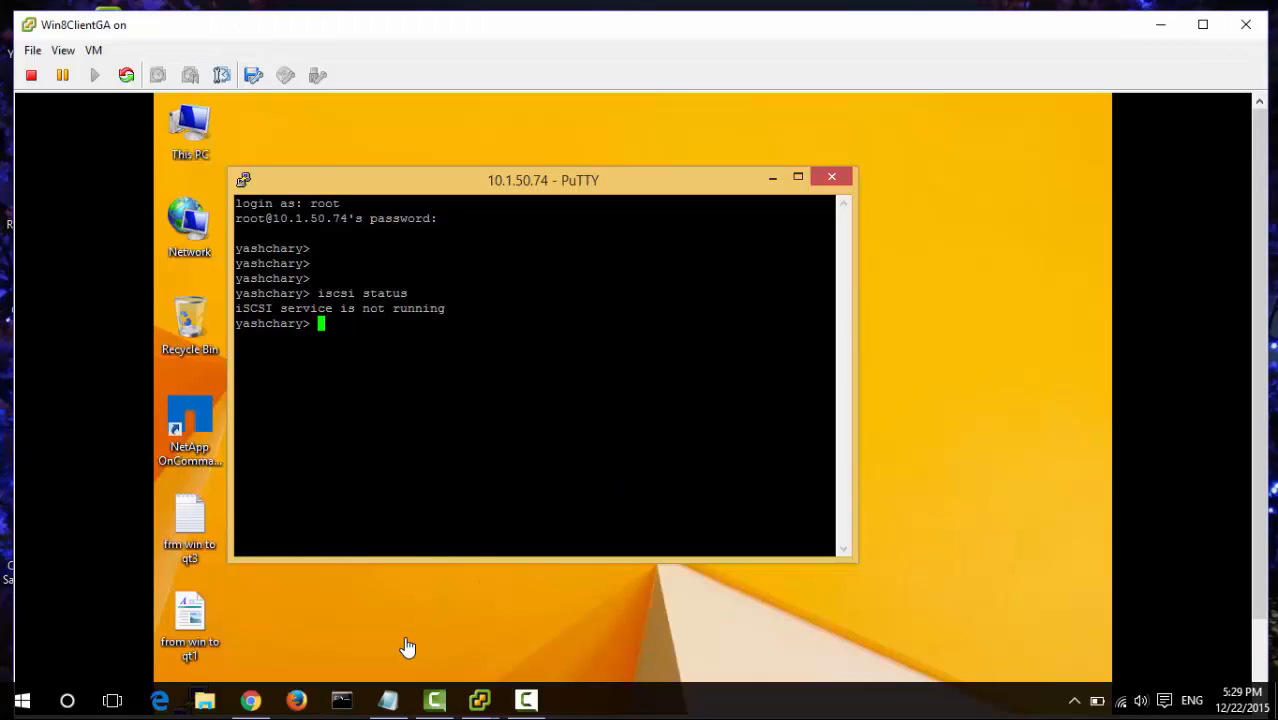
# - Add a blank line after 'License and start the iSCSI service' and minimize the notes
pyautogui.click(479, 700)
pyautogui.click(387, 700)
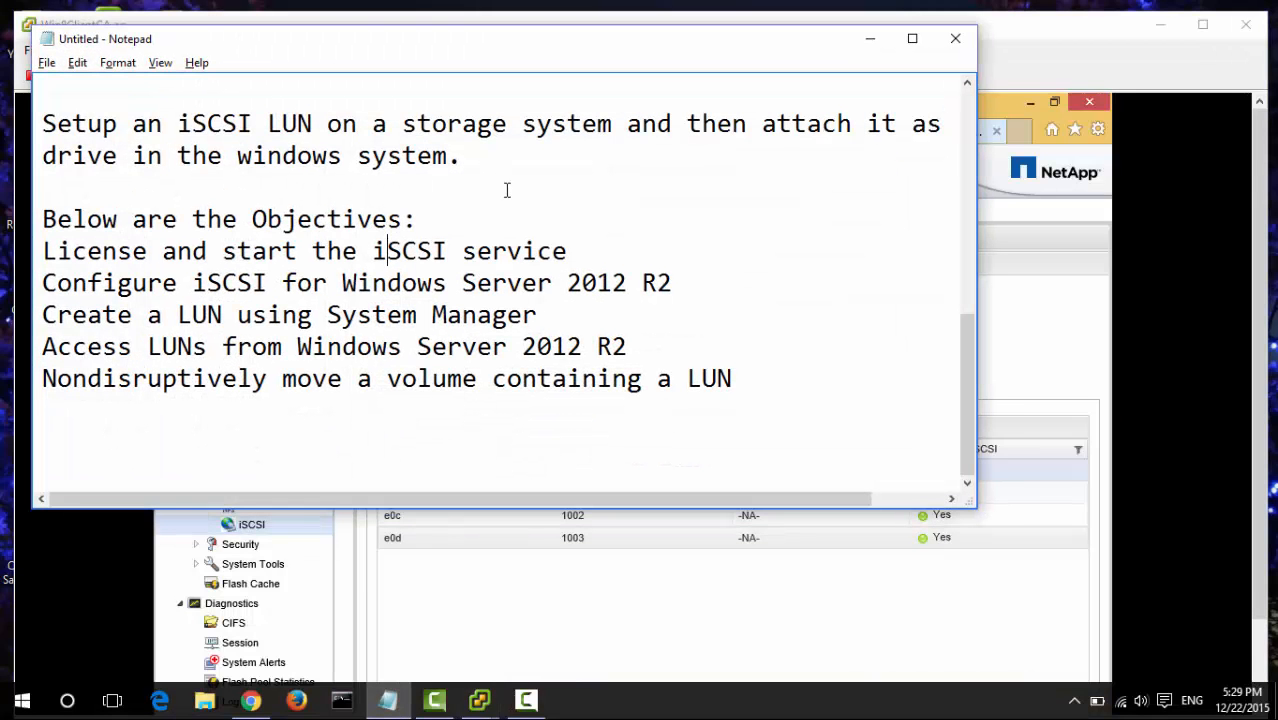
pyautogui.click(608, 254)
pyautogui.press('Return')
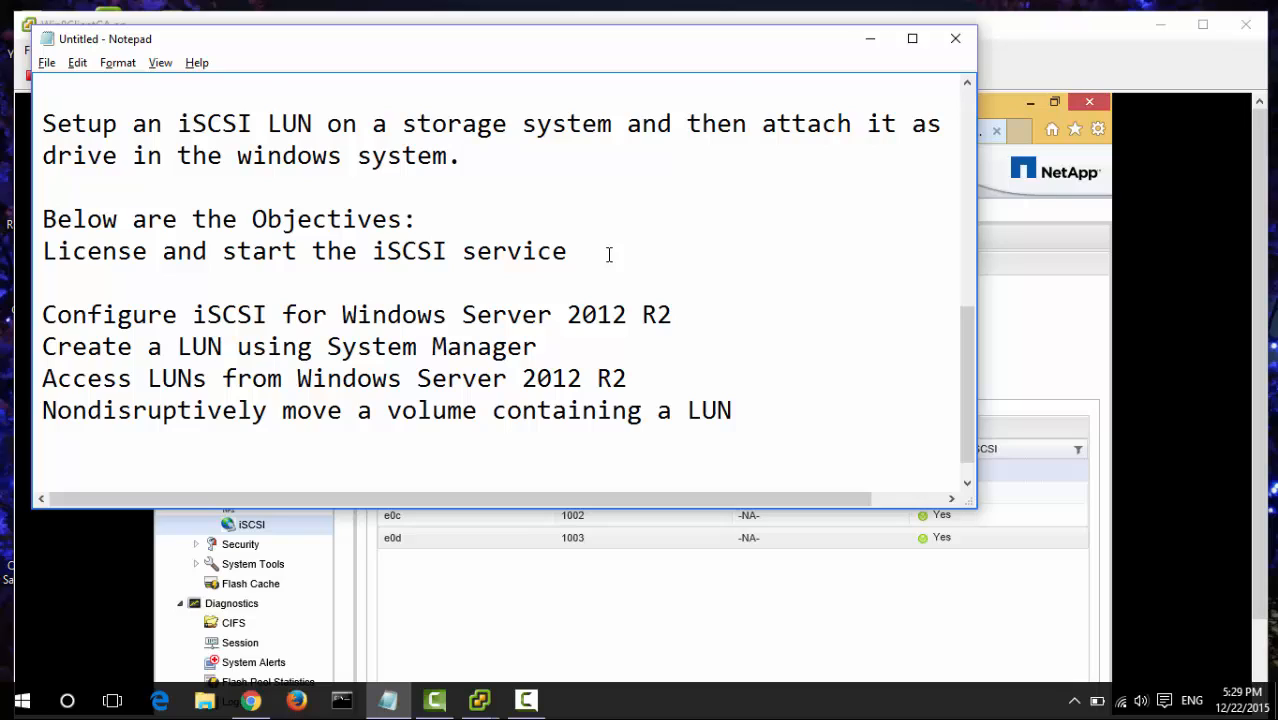
pyautogui.click(608, 254)
pyautogui.press('Down')
pyautogui.press('Down')
pyautogui.click(870, 38)
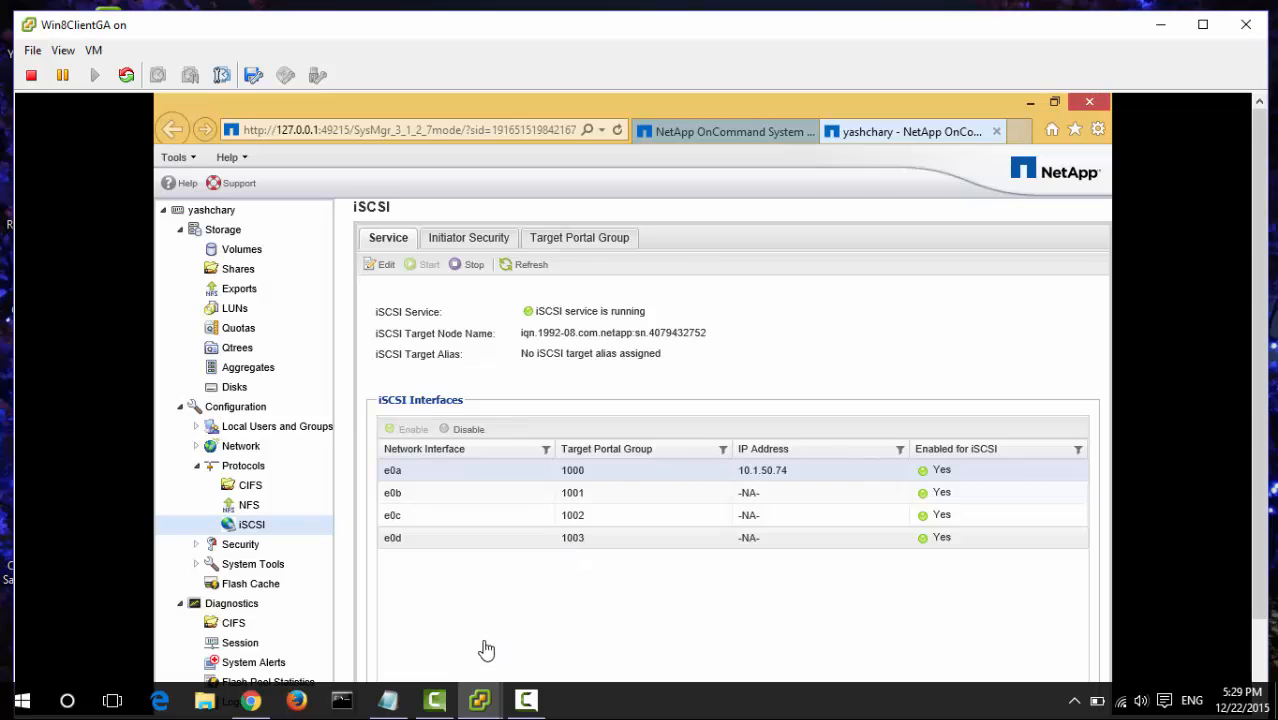
# - Open the GAserver VM console and switch it to full screen
pyautogui.click(490, 708)
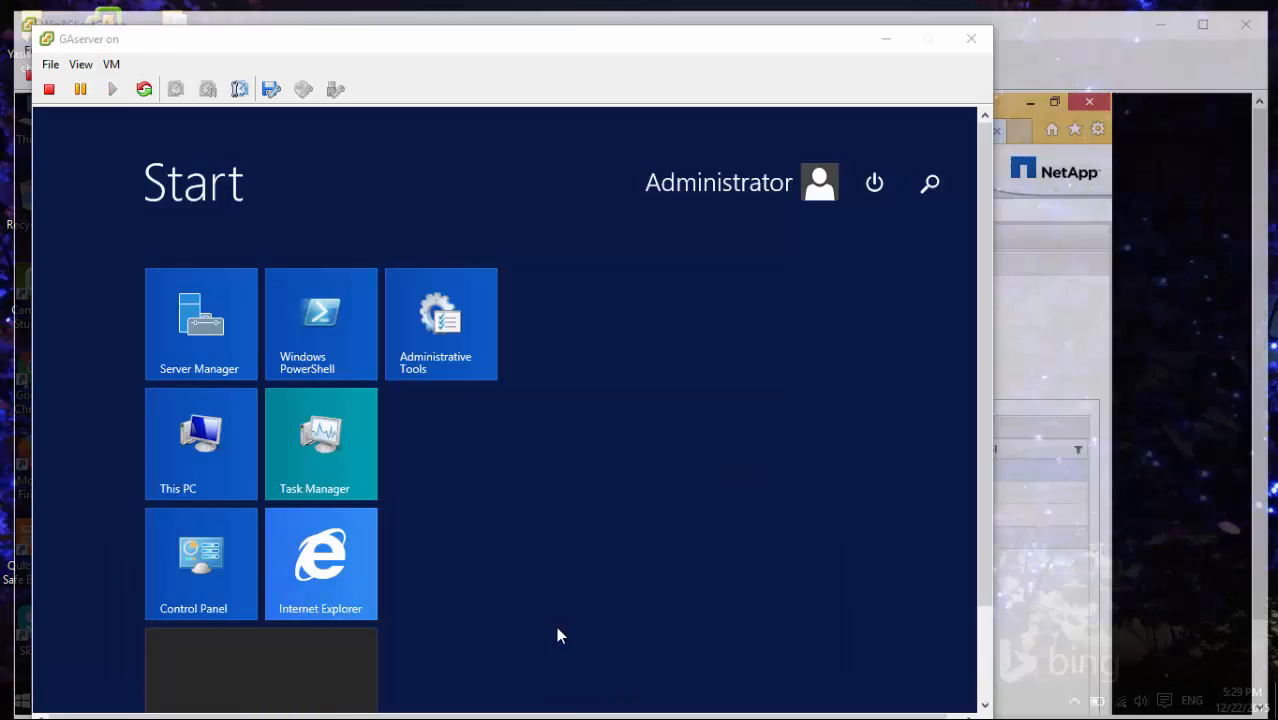
pyautogui.click(556, 626)
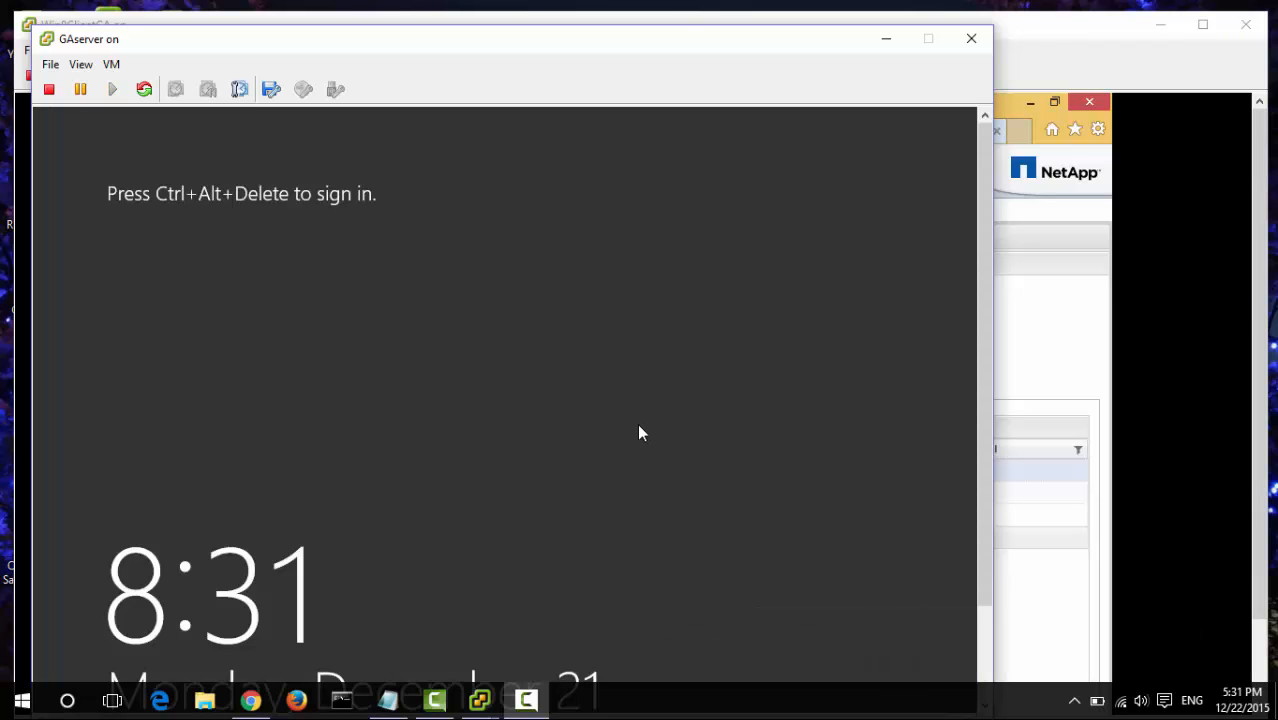
pyautogui.click(82, 66)
pyautogui.click(122, 153)
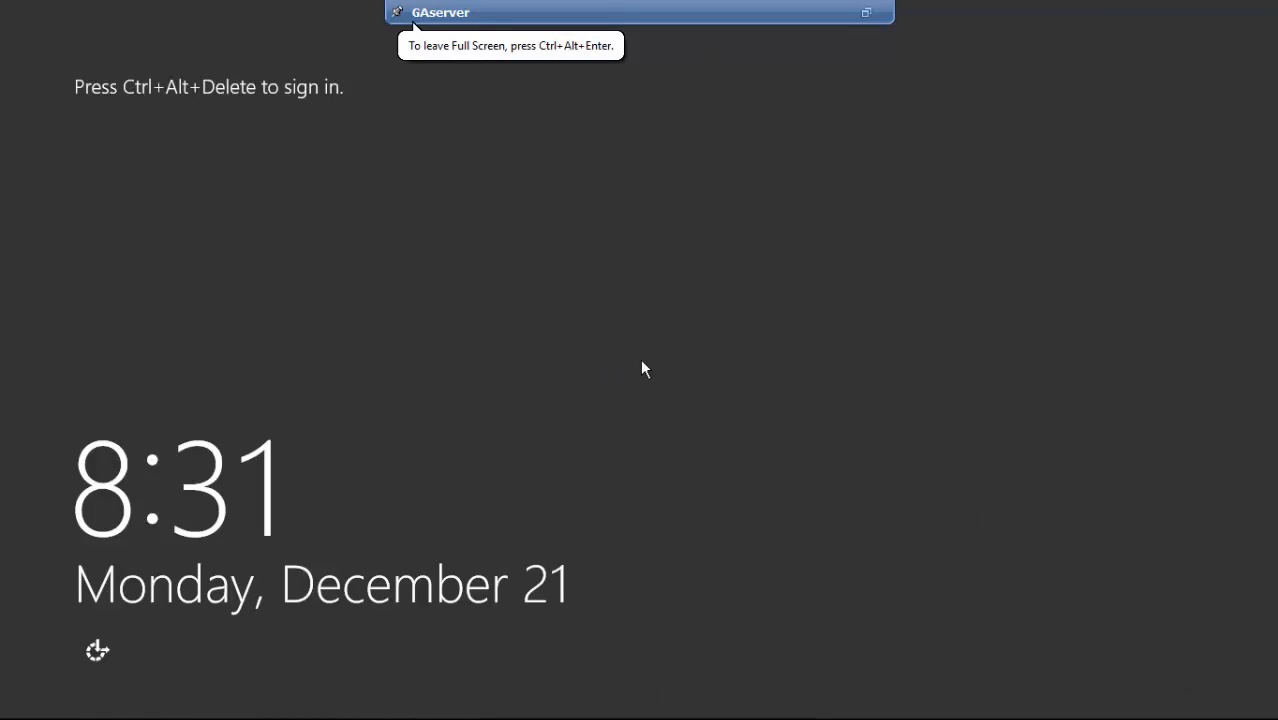
# - Sign in to GAserver with the administrator password and maximize Server Manager
pyautogui.hotkey('ctrl', 'alt', 'Delete')
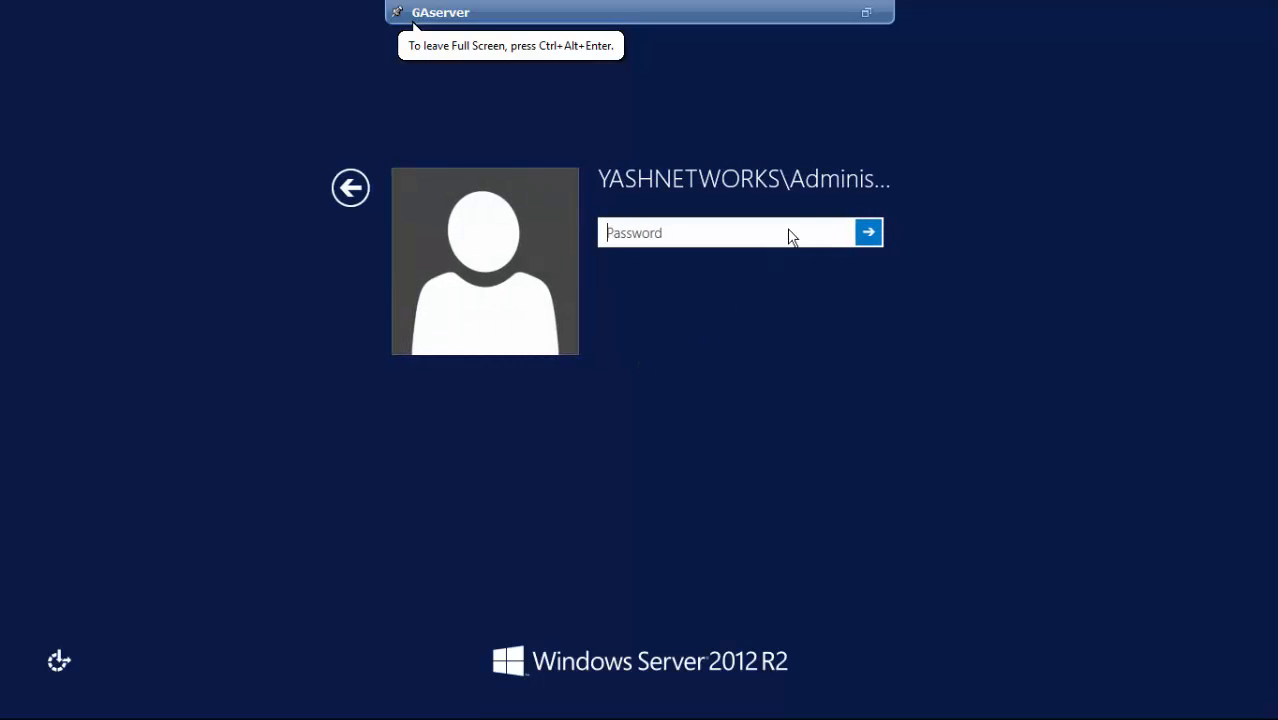
pyautogui.write('••••••••')
pyautogui.press('Return')
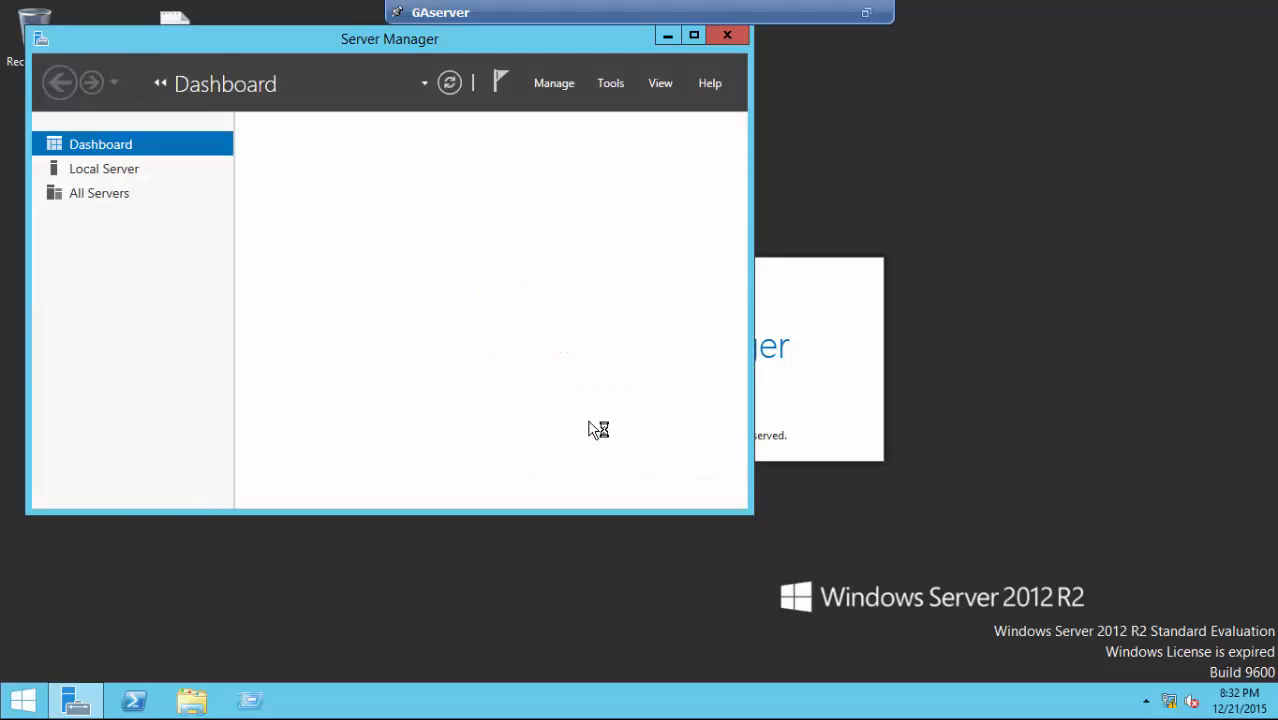
pyautogui.click(694, 35)
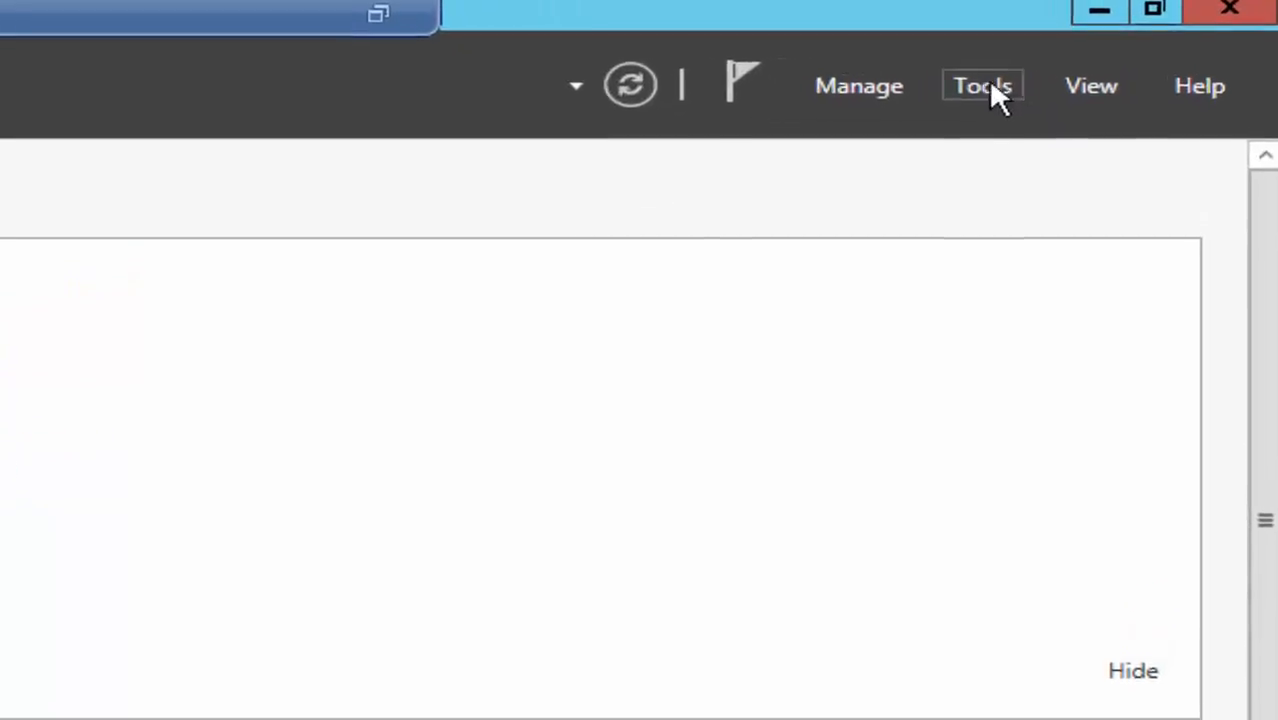
# - Launch iSCSI Initiator from Server Manager's Tools menu and view its Discovery tab
pyautogui.click(1032, 81)
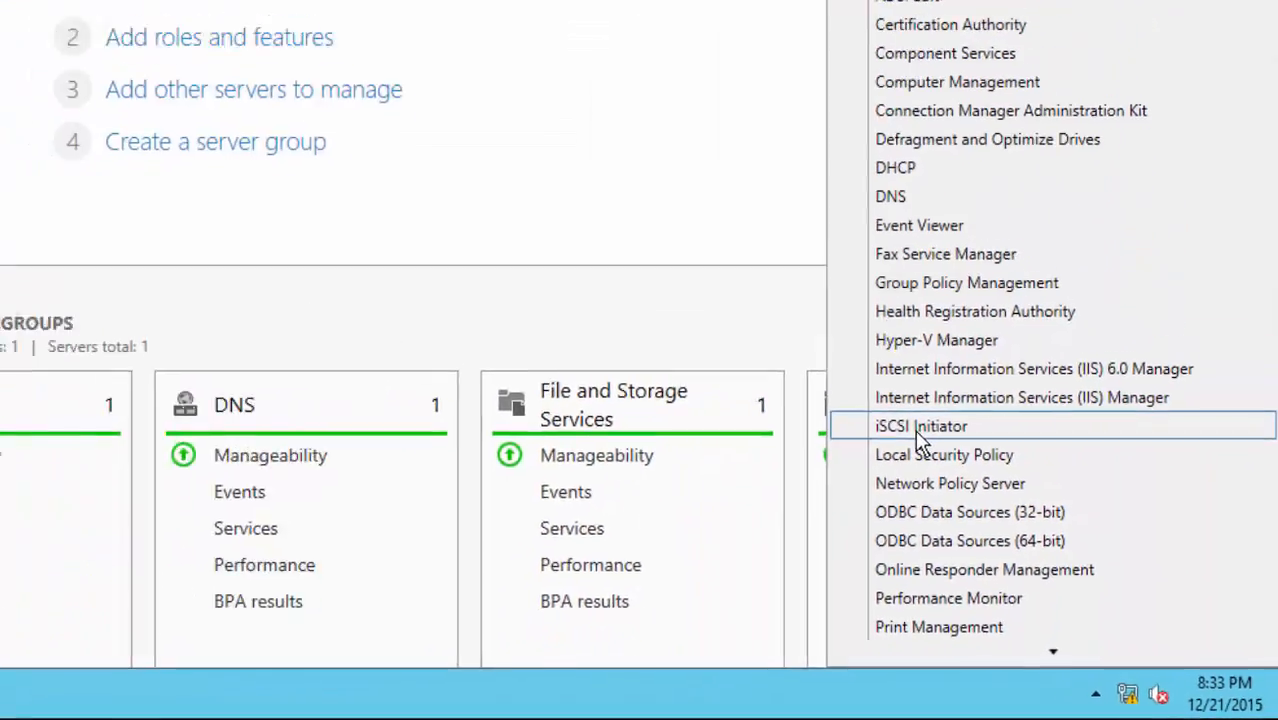
pyautogui.click(836, 380)
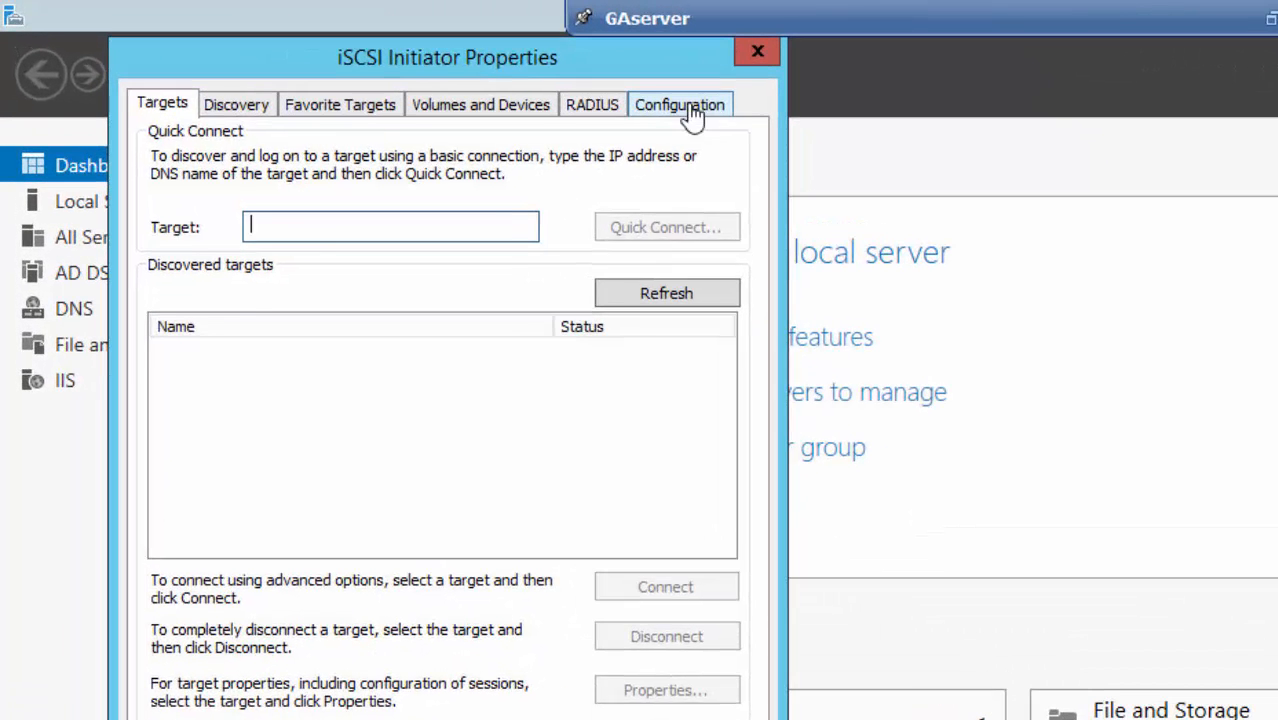
pyautogui.click(692, 112)
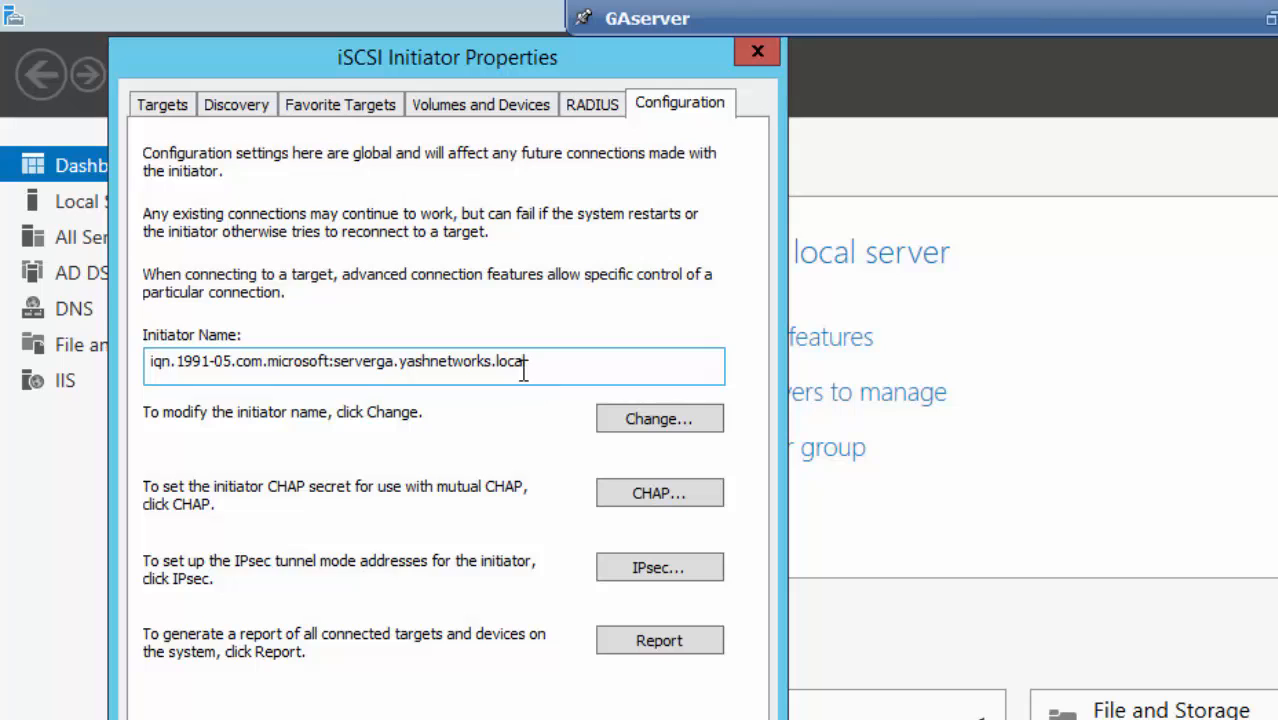
pyautogui.click(237, 105)
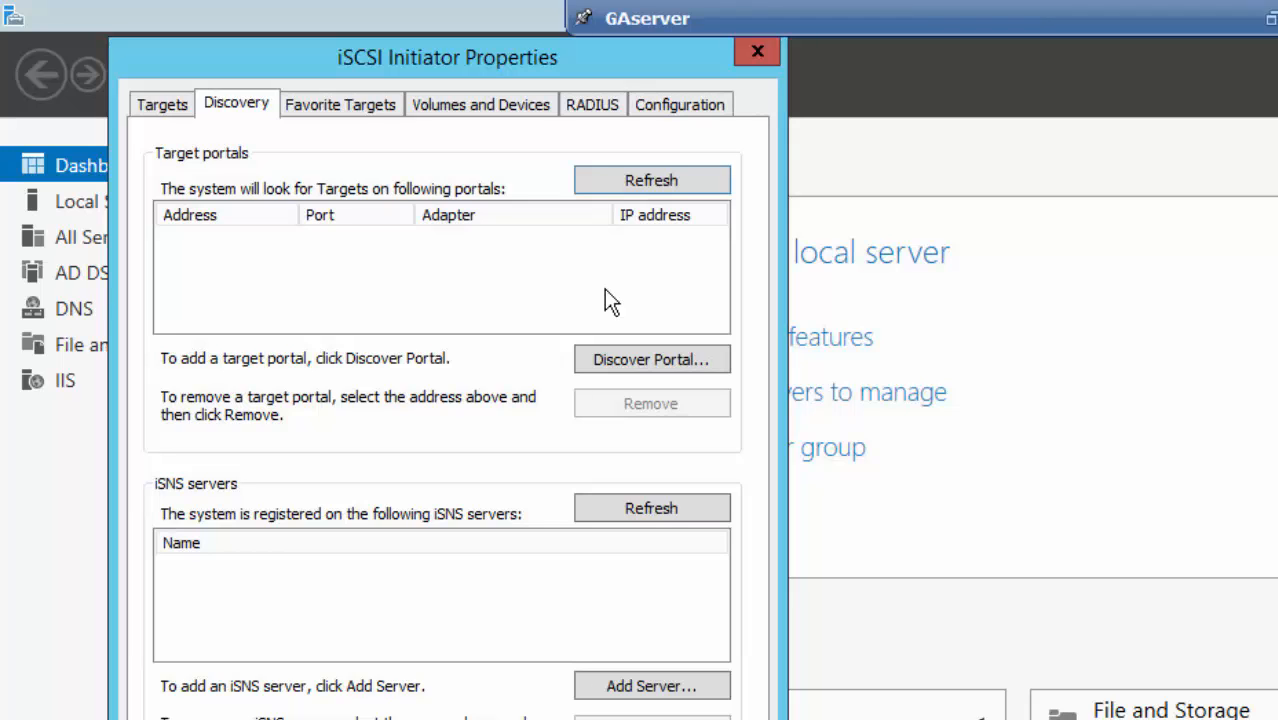
# - Add target portal 10.1.50.74 via the Microsoft iSCSI Initiator adapter and initiator IP 10.1.50.25
pyautogui.click(631, 359)
pyautogui.write('10.1.')
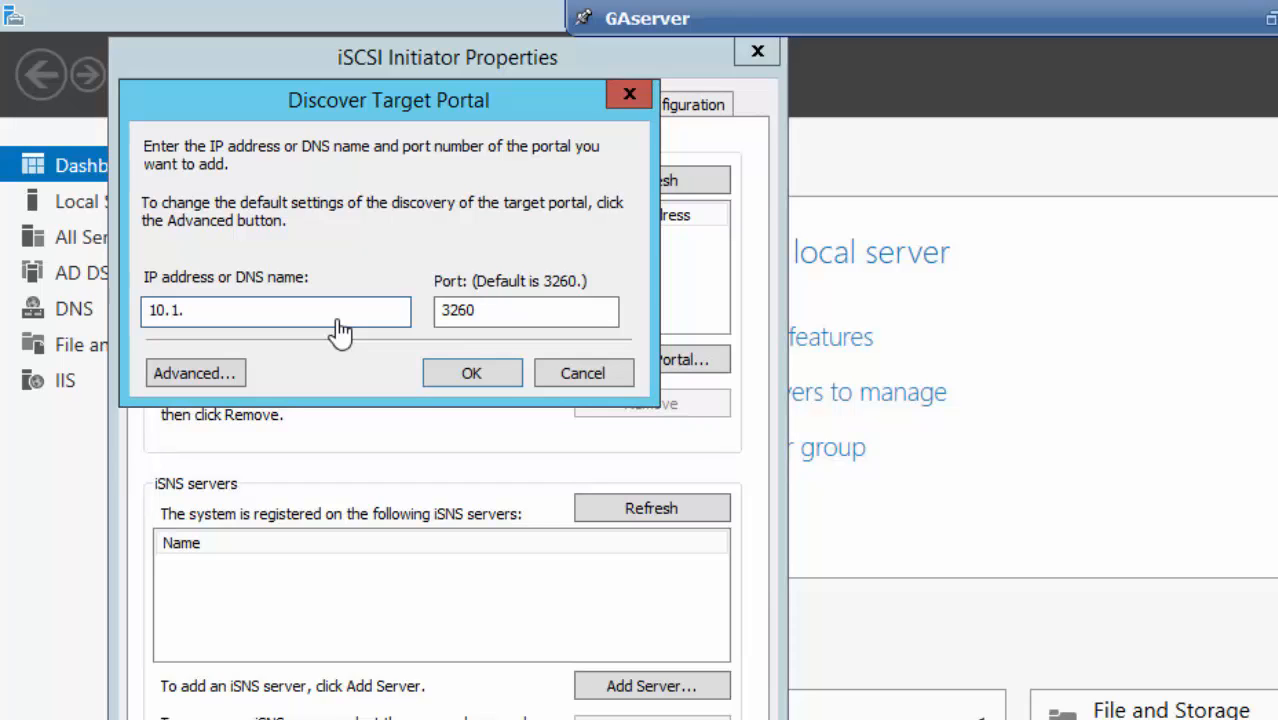
pyautogui.write('50.74')
pyautogui.click(196, 373)
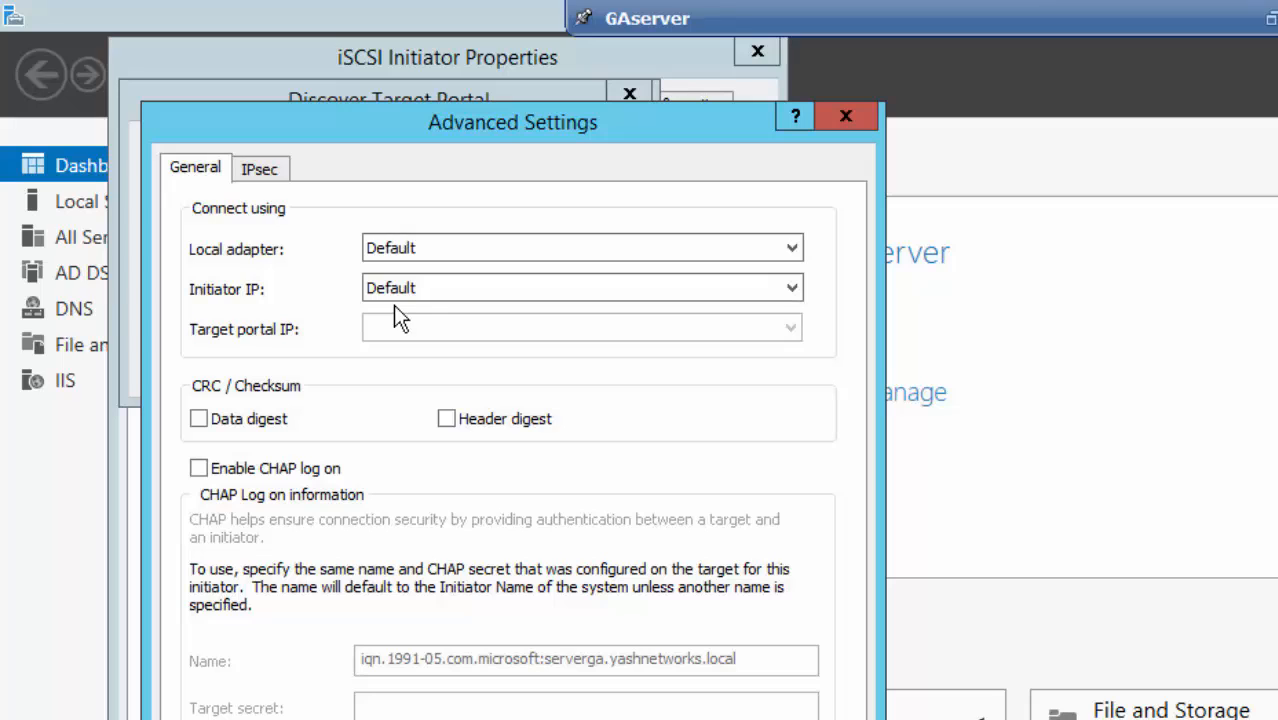
pyautogui.click(588, 252)
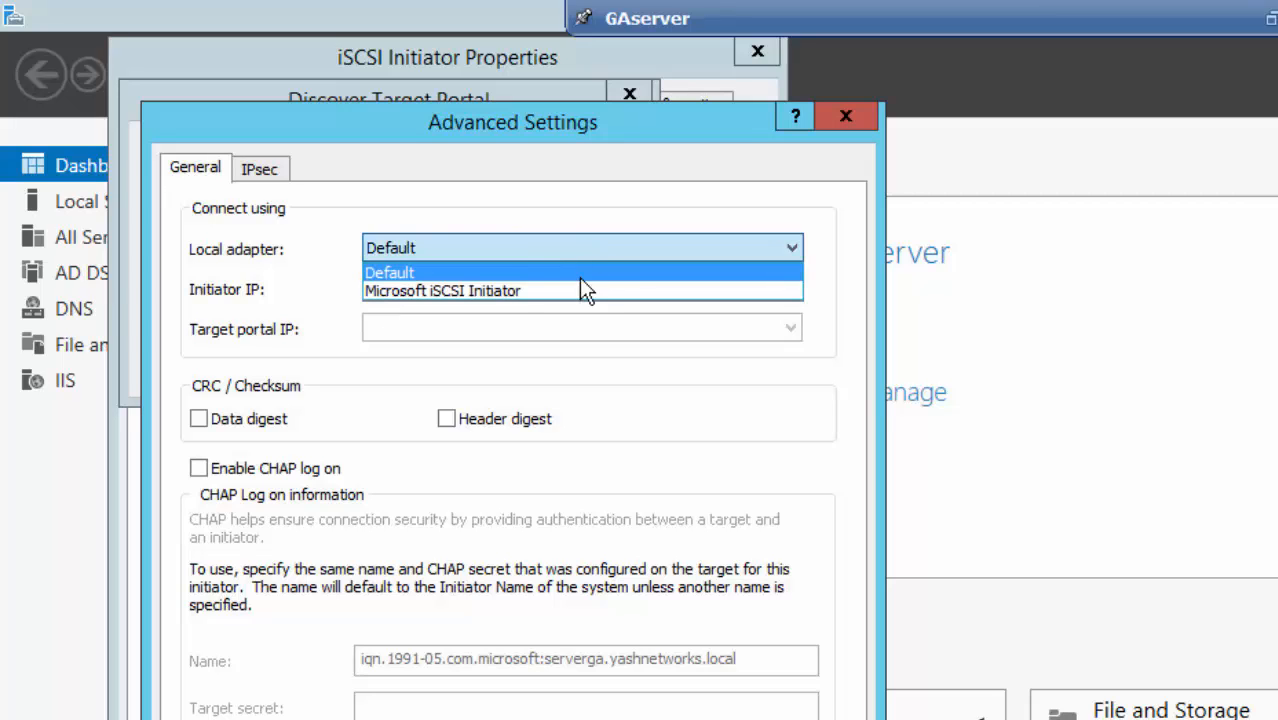
pyautogui.click(580, 291)
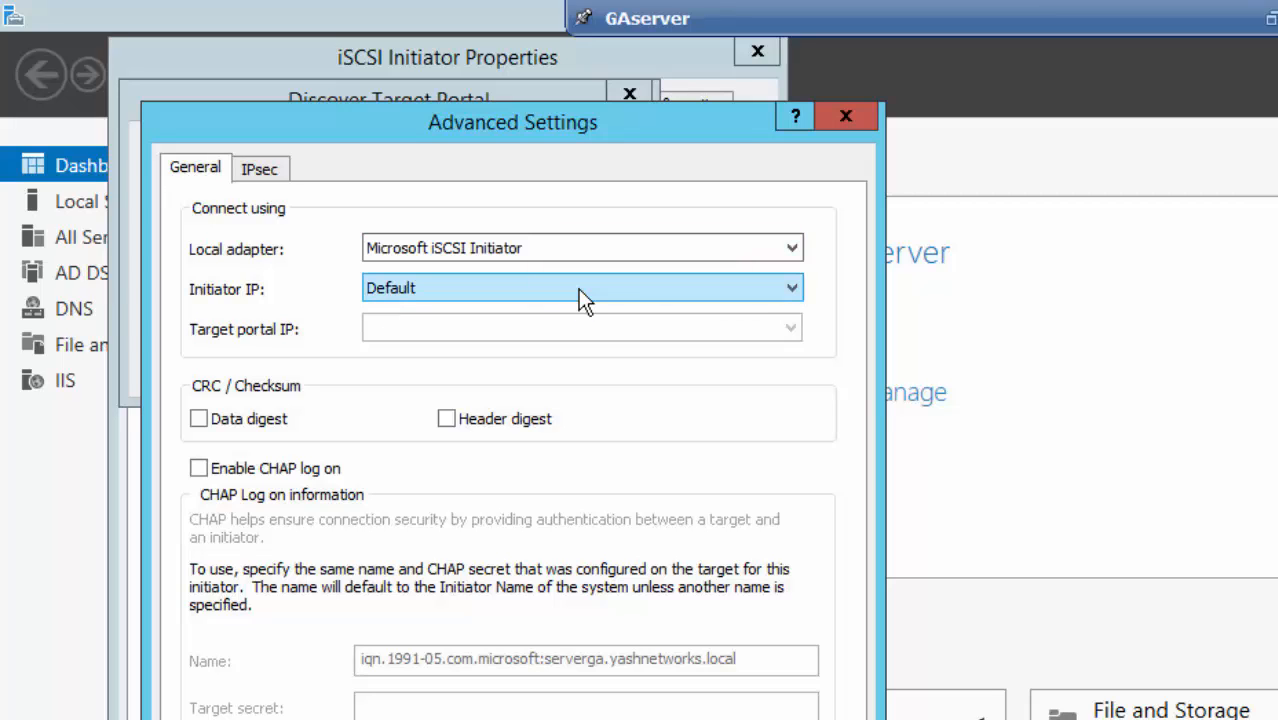
pyautogui.click(578, 289)
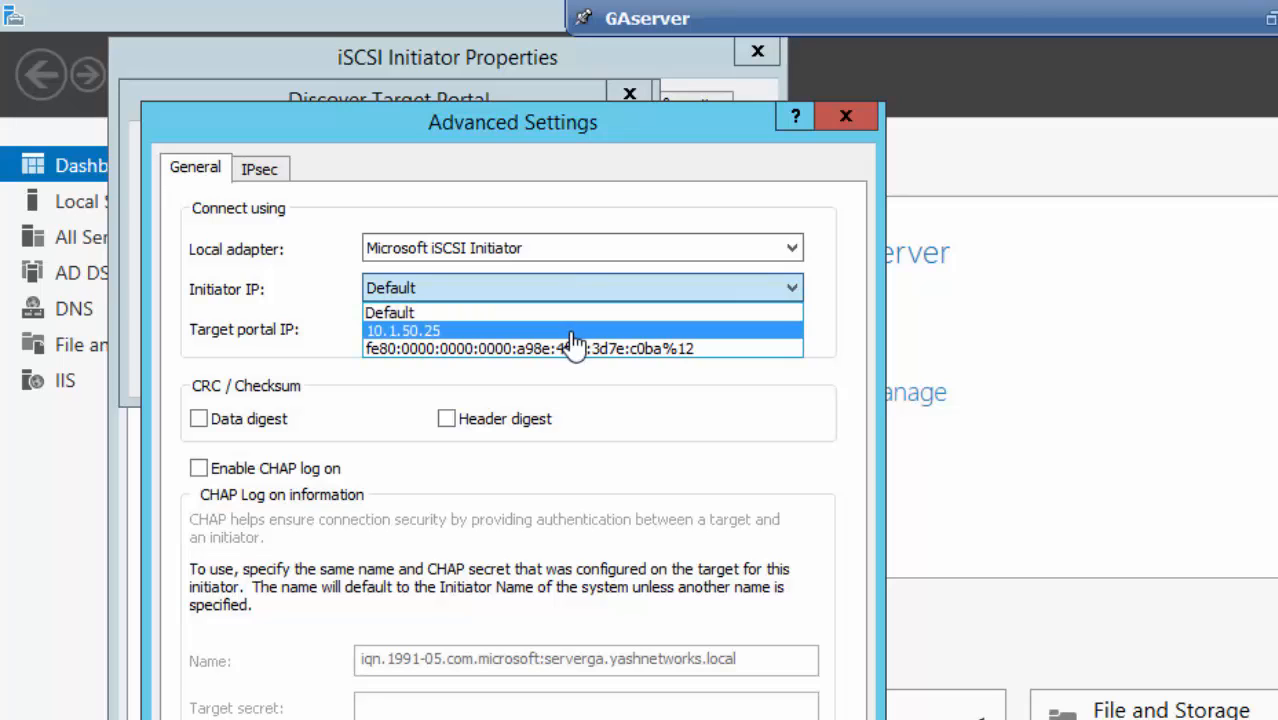
pyautogui.click(572, 332)
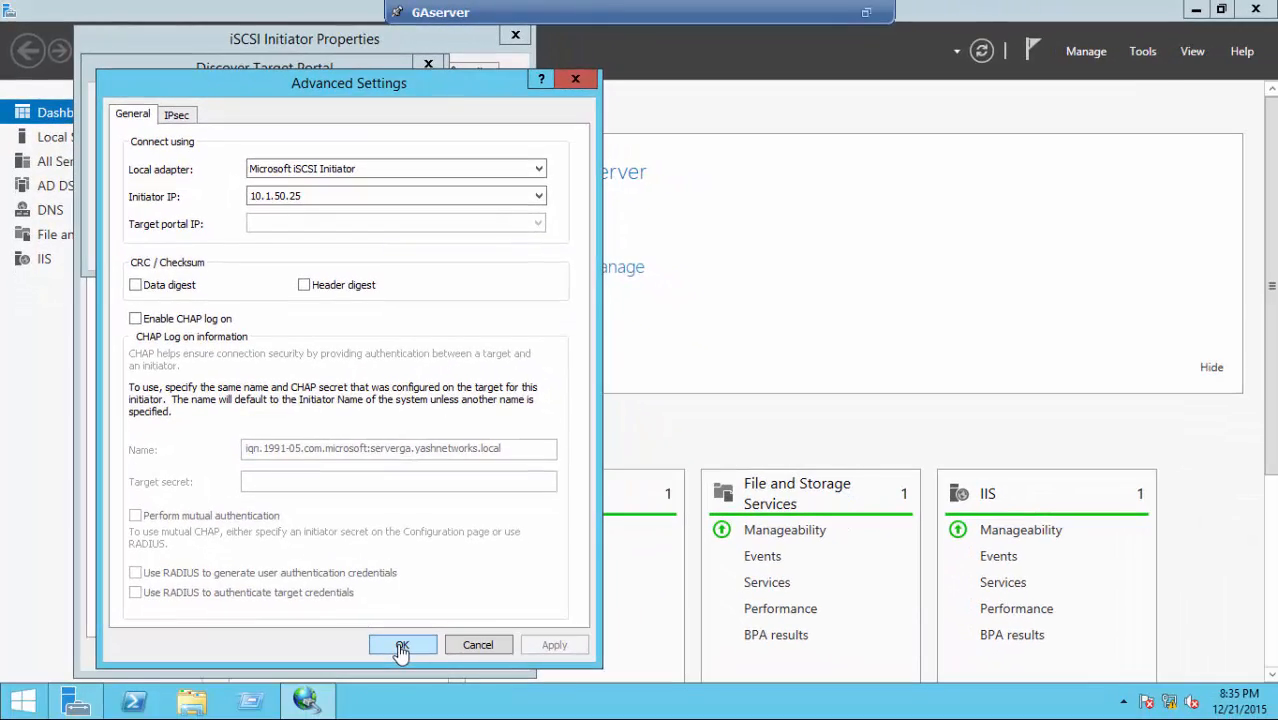
pyautogui.click(401, 646)
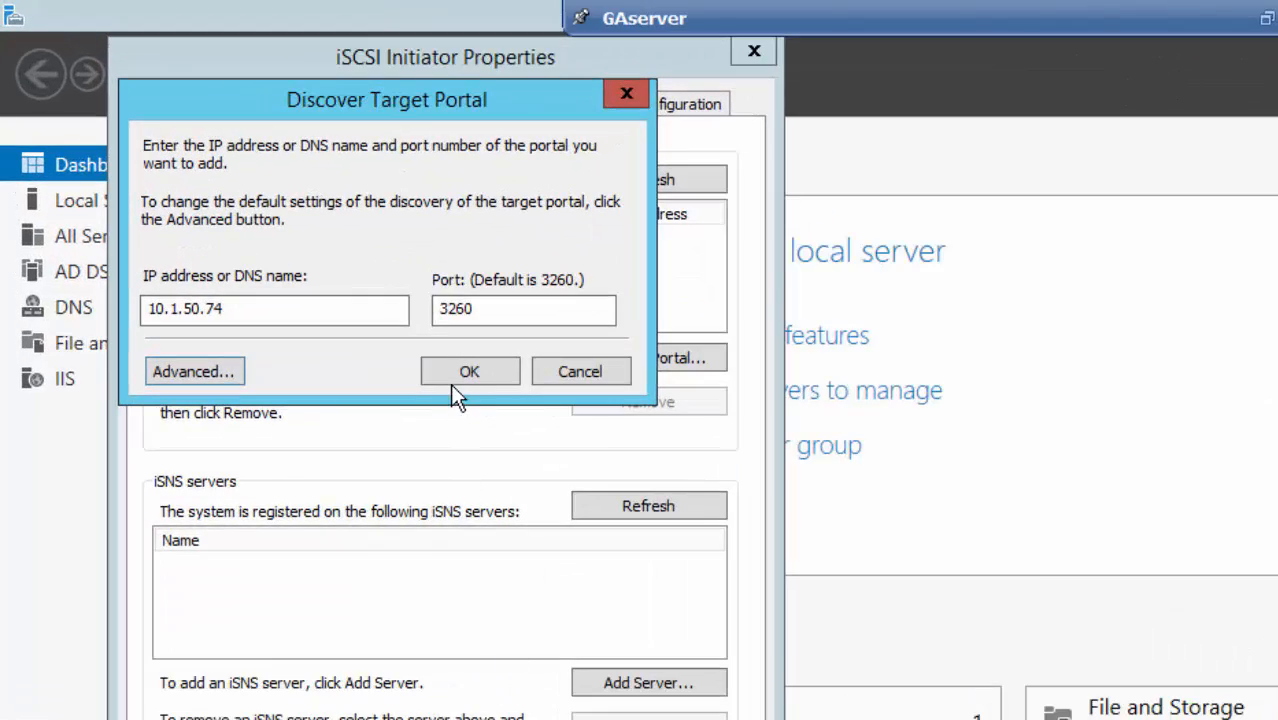
pyautogui.click(465, 373)
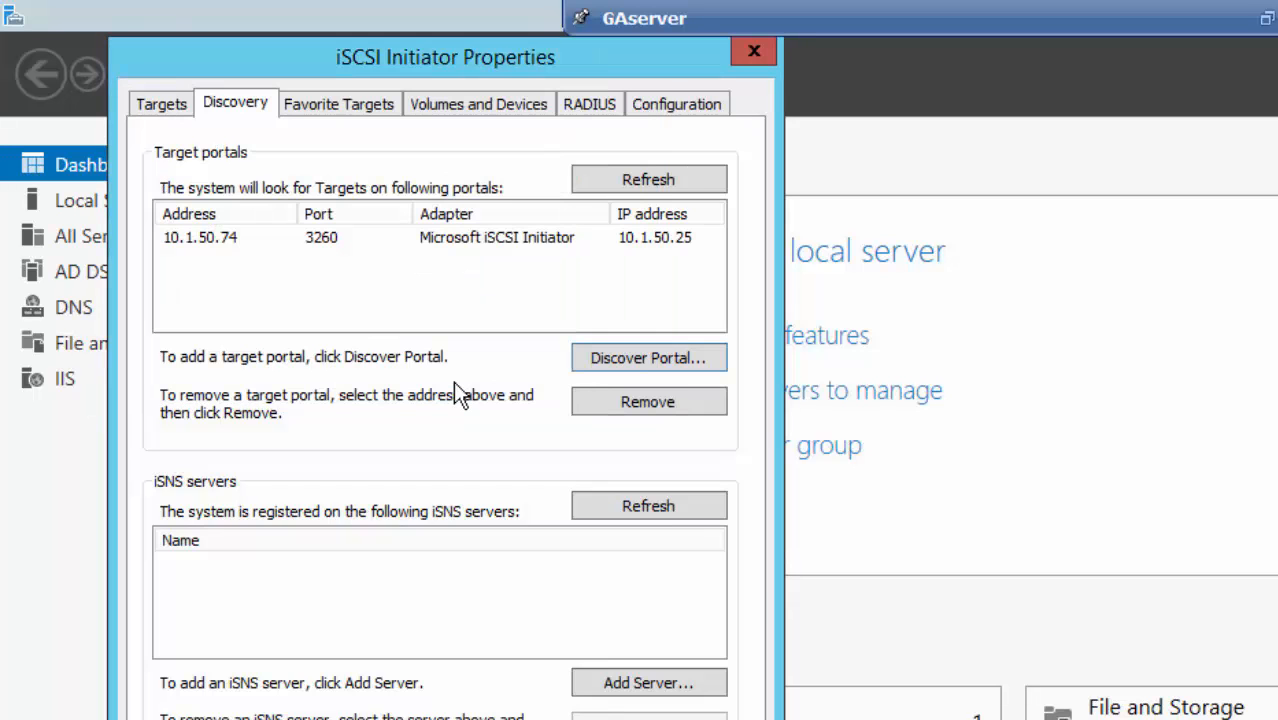
pyautogui.click(163, 105)
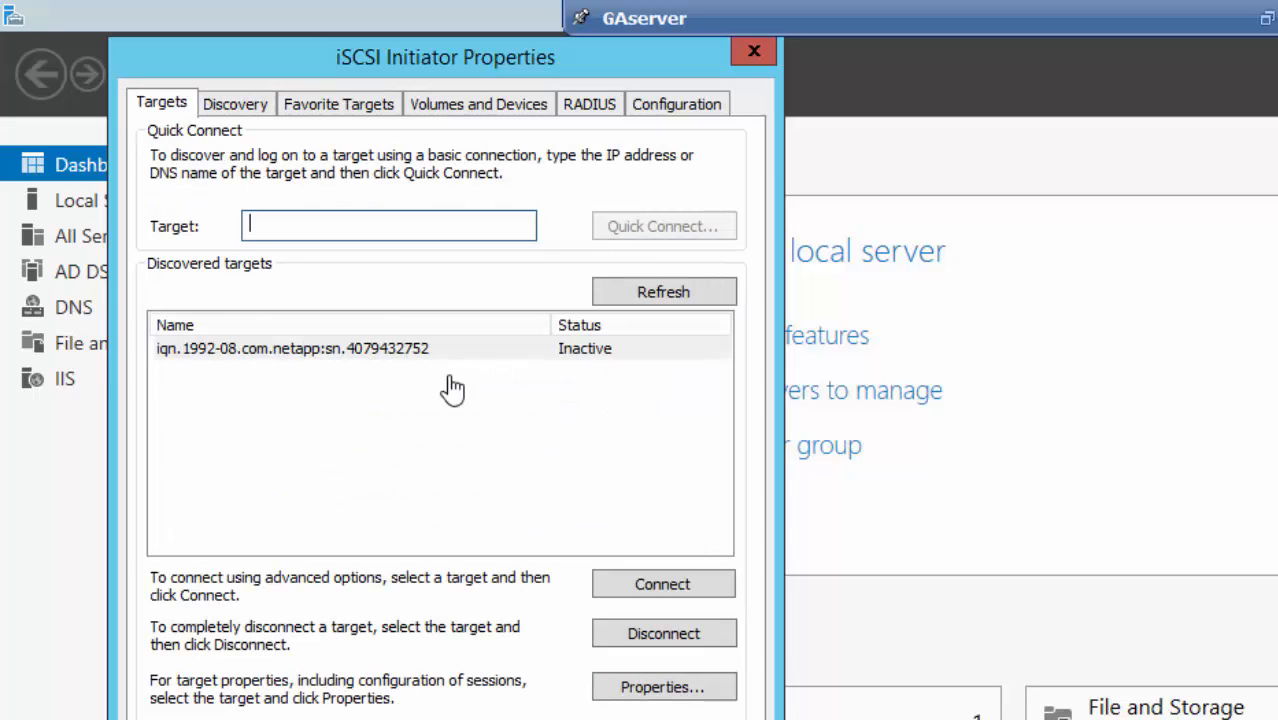
pyautogui.click(405, 358)
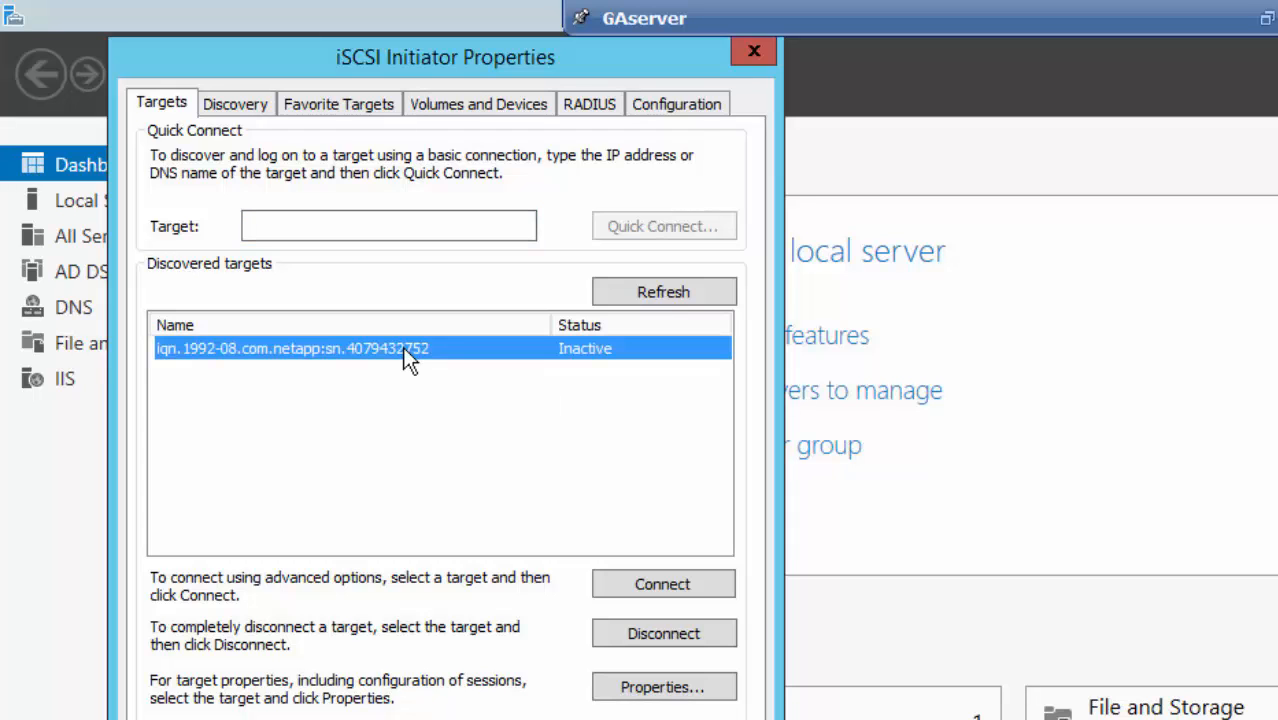
pyautogui.click(635, 690)
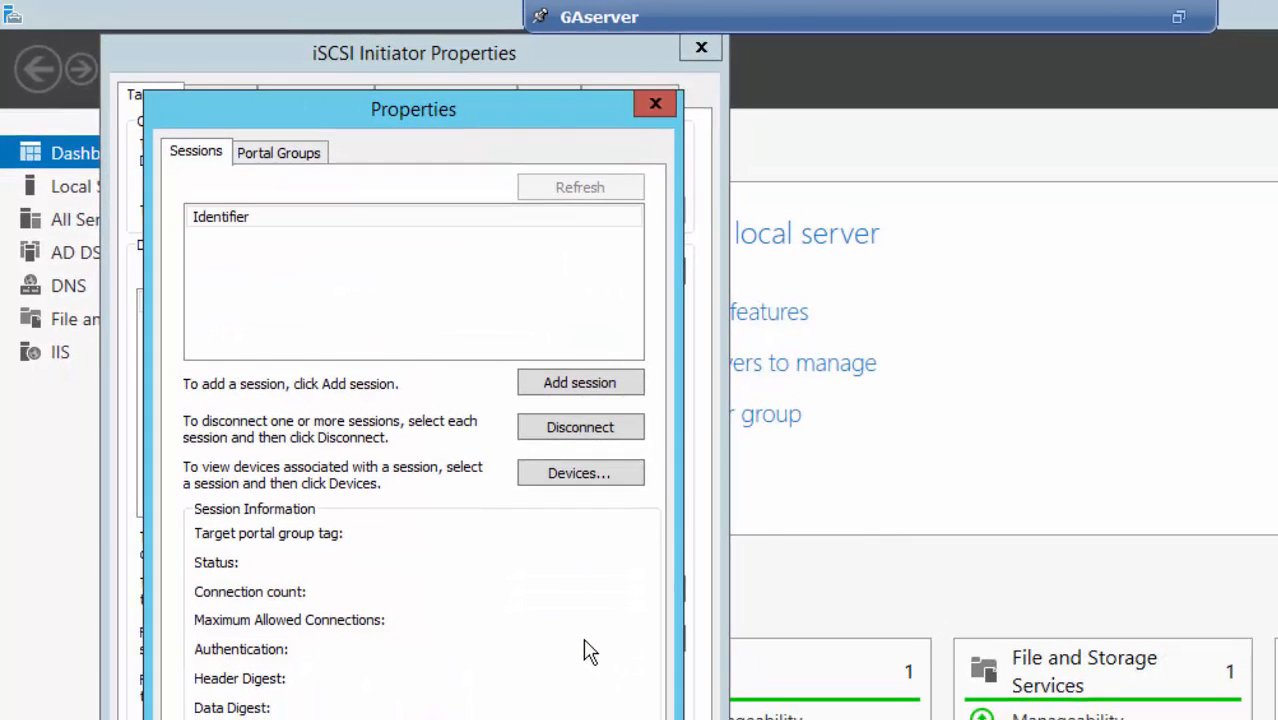
pyautogui.click(303, 160)
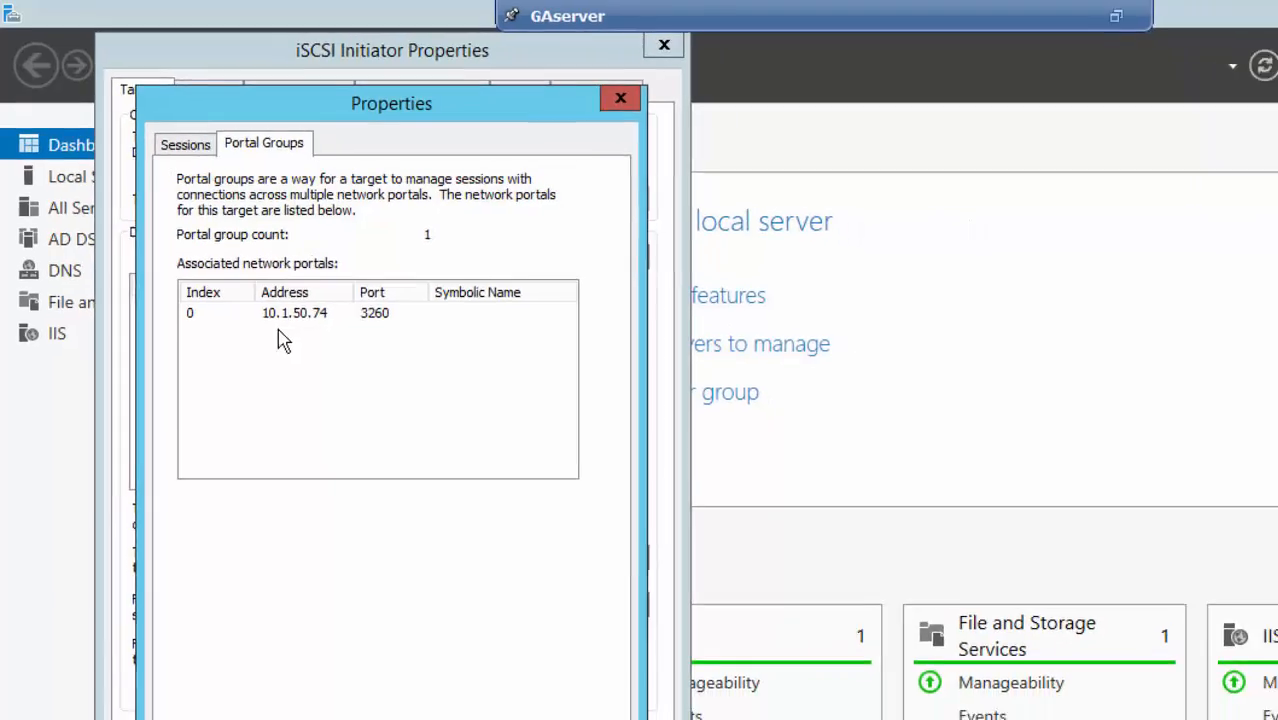
pyautogui.click(300, 331)
pyautogui.click(516, 719)
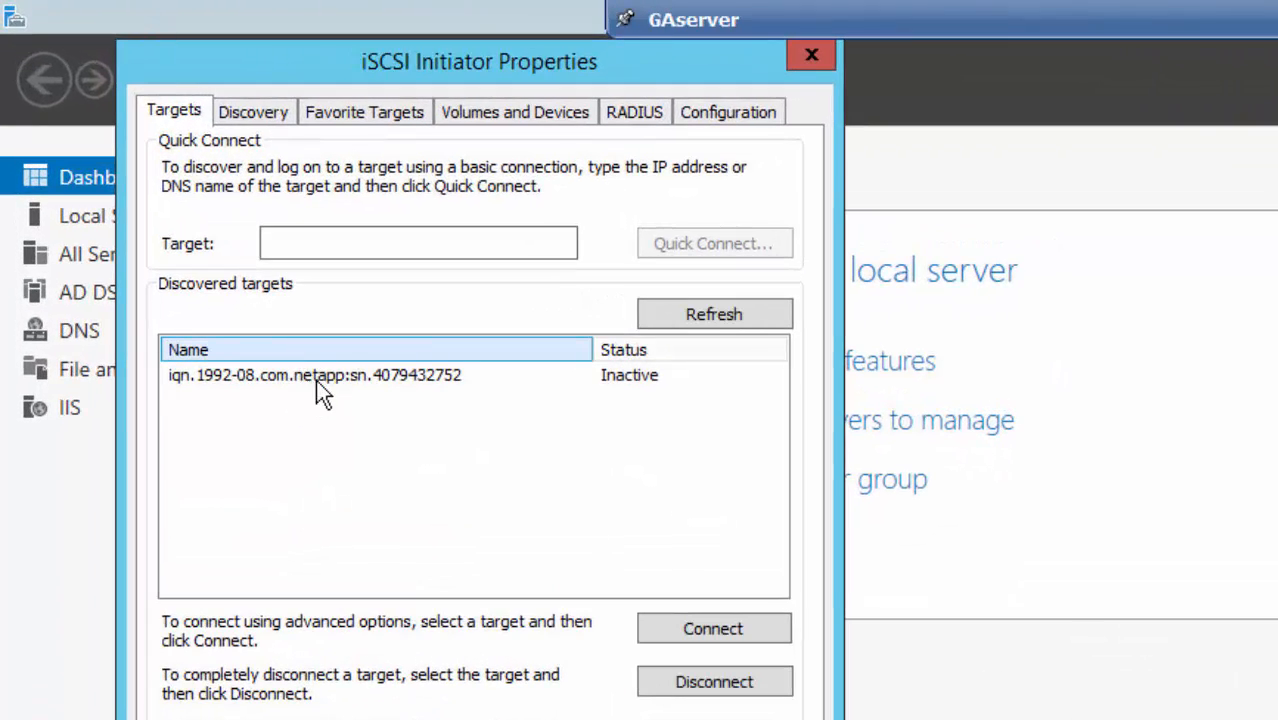
pyautogui.click(317, 379)
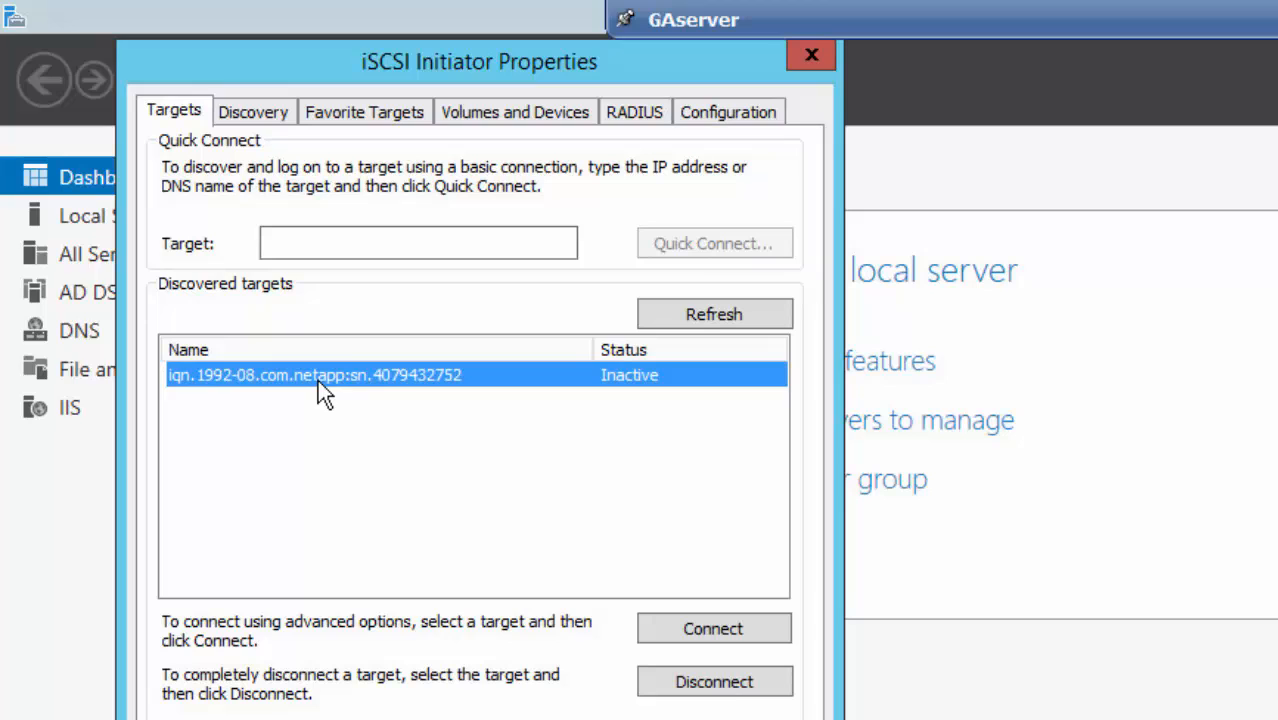
# - Connect the NetApp target with multi-path, initiator IP 10.1.50.25 and portal 10.1.50.74/3260
pyautogui.click(686, 632)
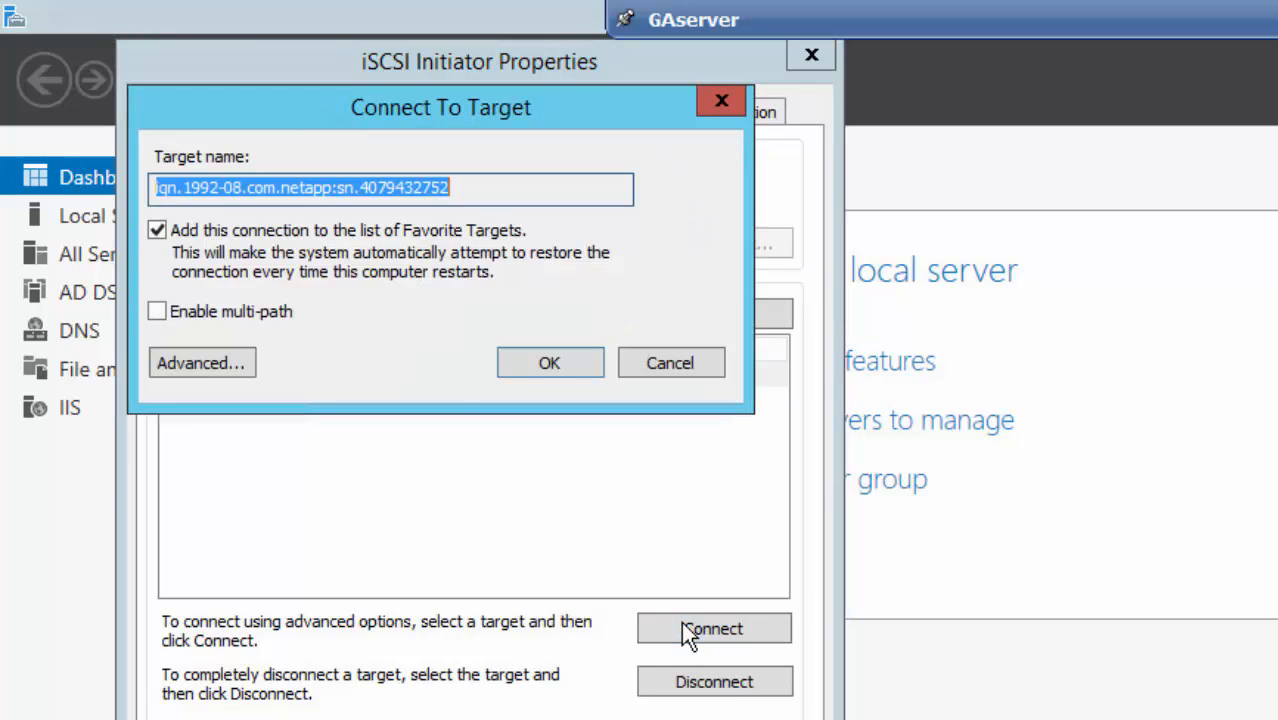
pyautogui.click(244, 315)
pyautogui.click(213, 363)
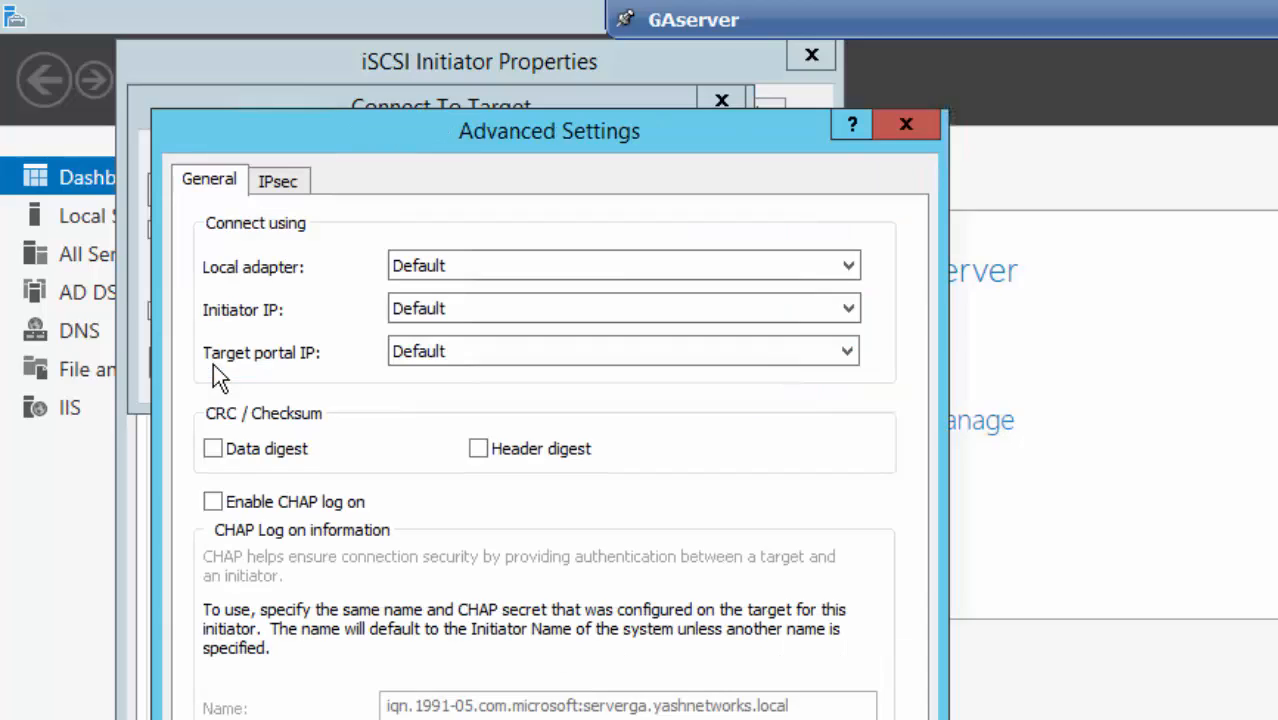
pyautogui.click(534, 267)
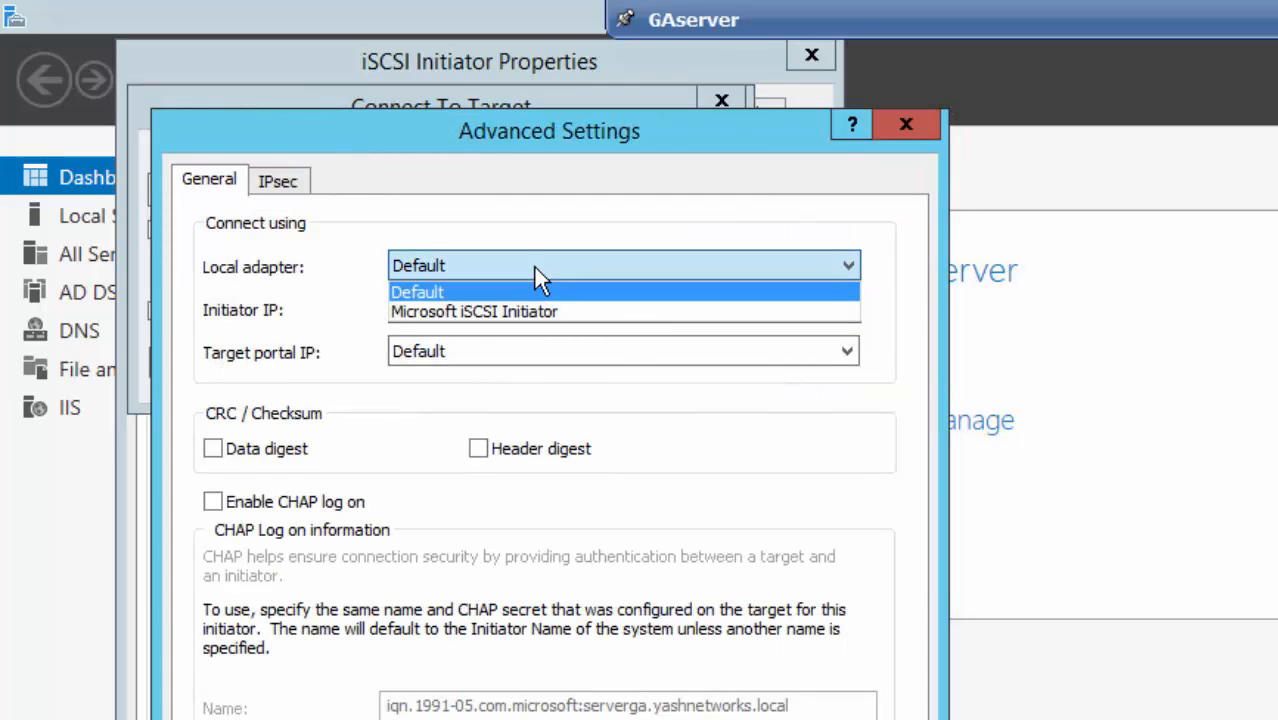
pyautogui.click(513, 313)
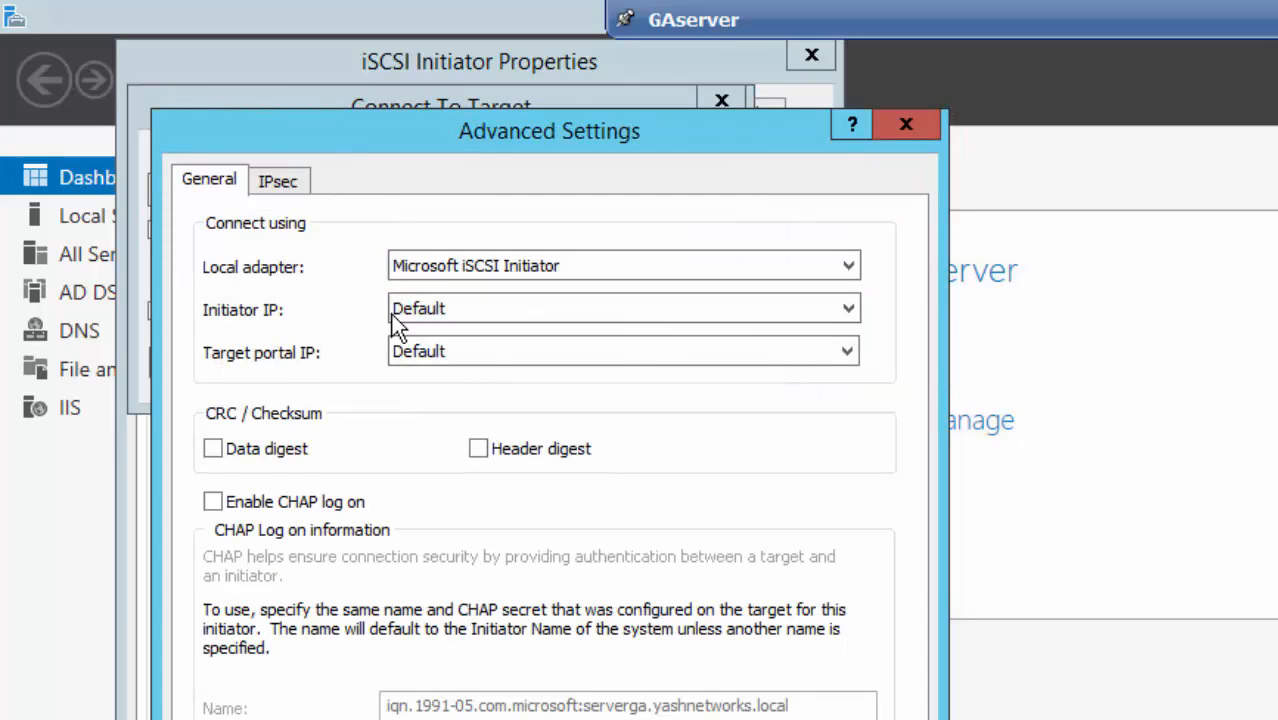
pyautogui.click(432, 313)
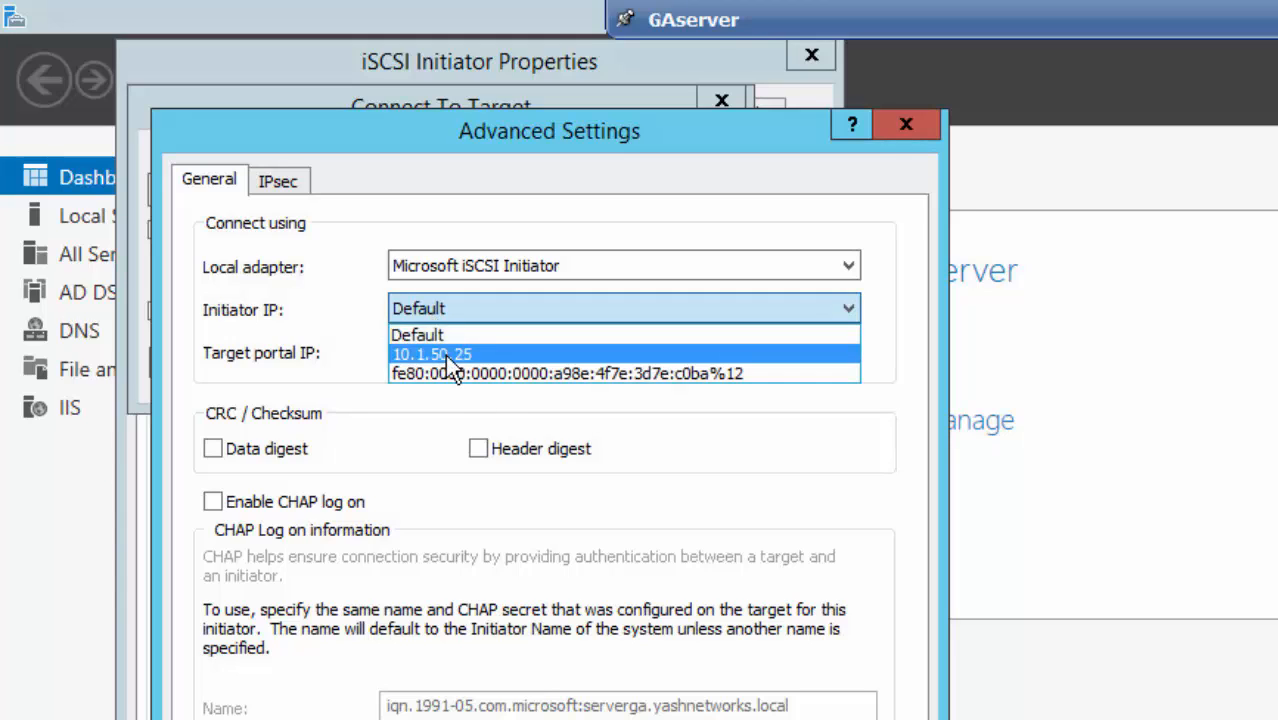
pyautogui.click(445, 354)
pyautogui.click(436, 360)
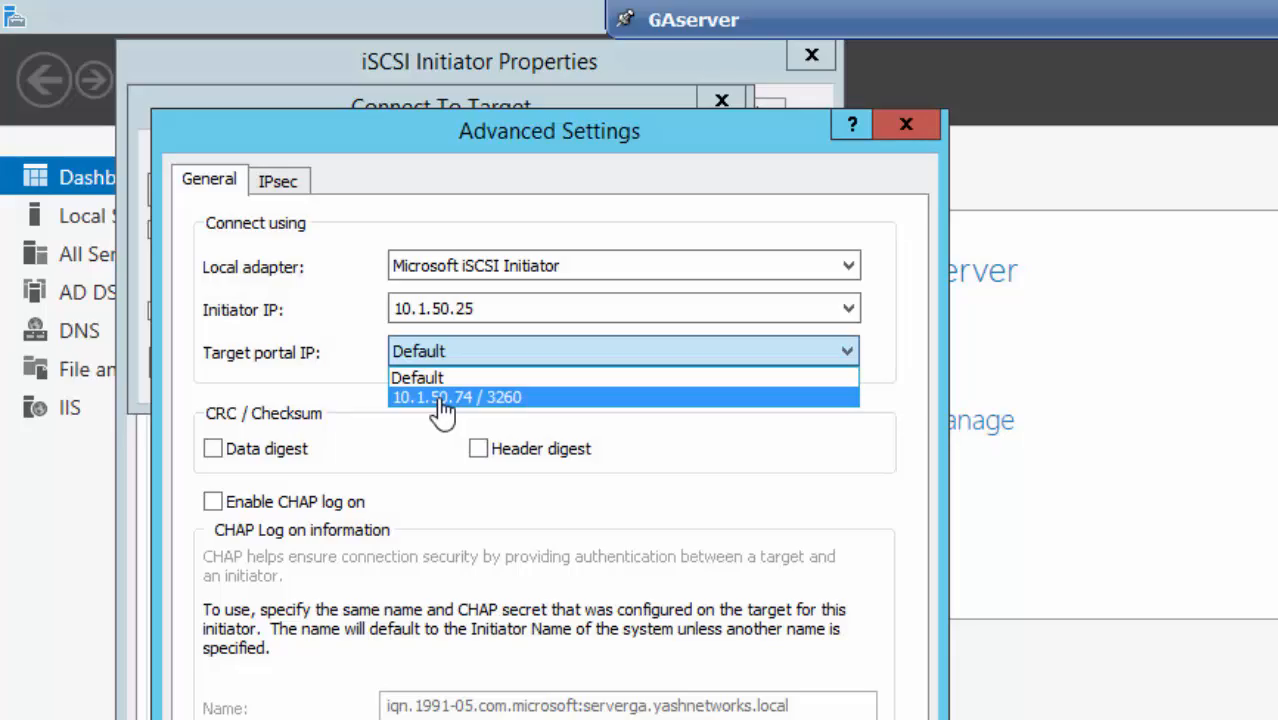
pyautogui.click(440, 398)
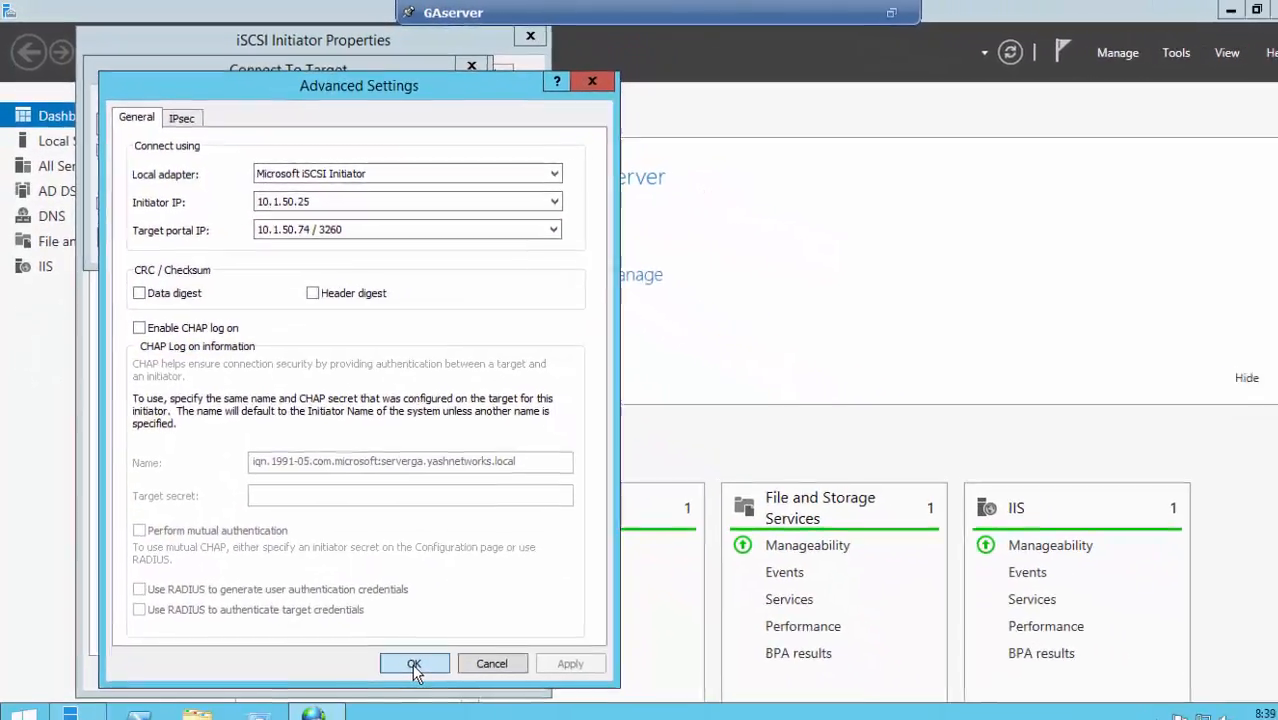
pyautogui.click(416, 662)
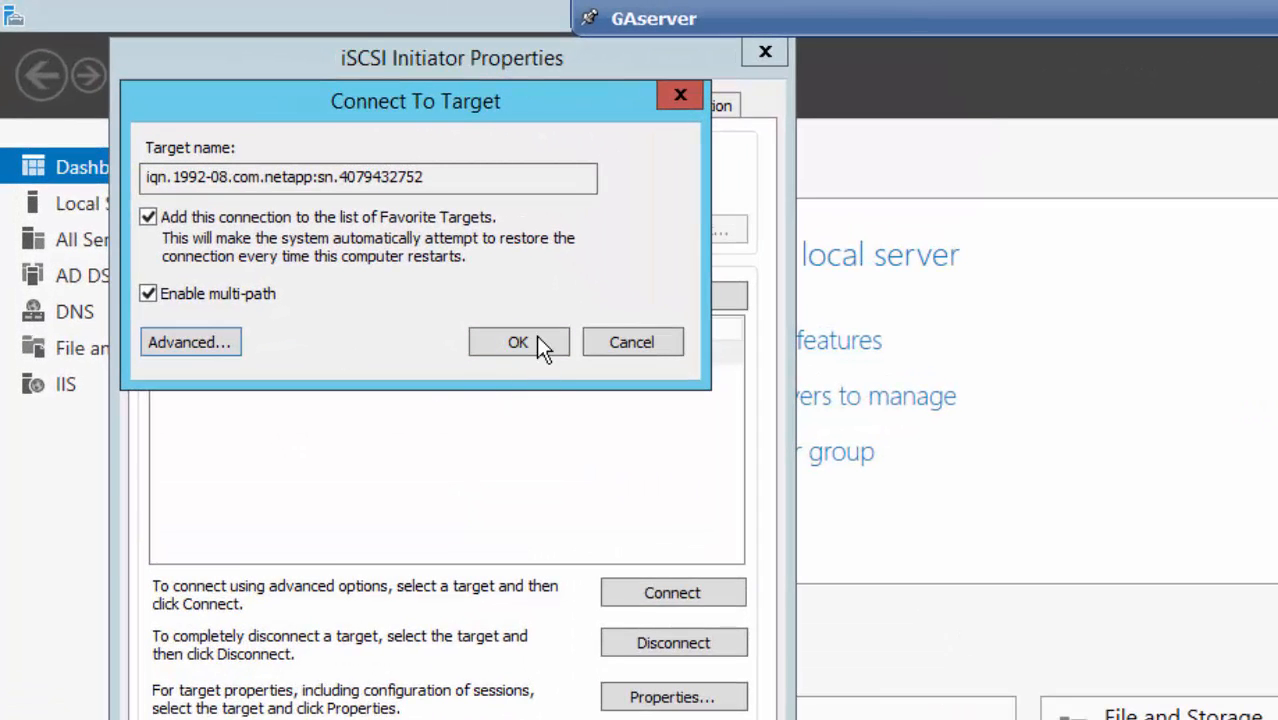
pyautogui.click(541, 345)
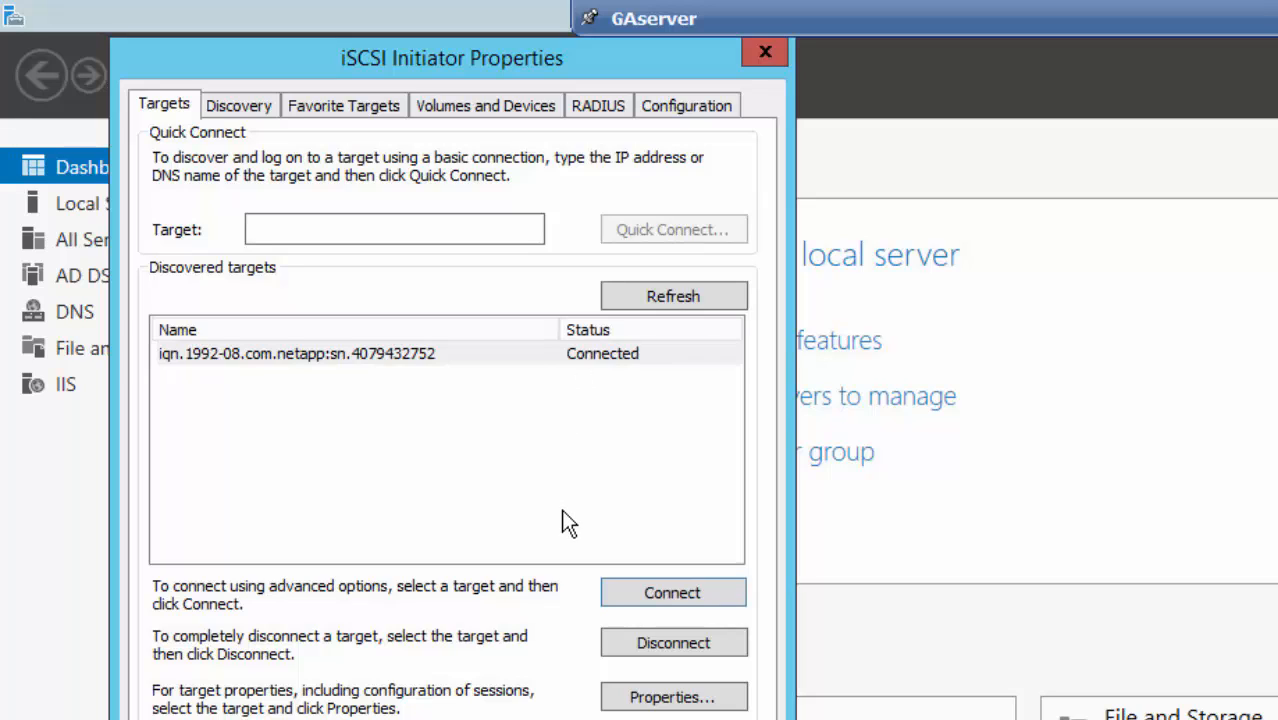
# - Review the connected target's session and portal groups, then close iSCSI Initiator Properties
pyautogui.click(612, 677)
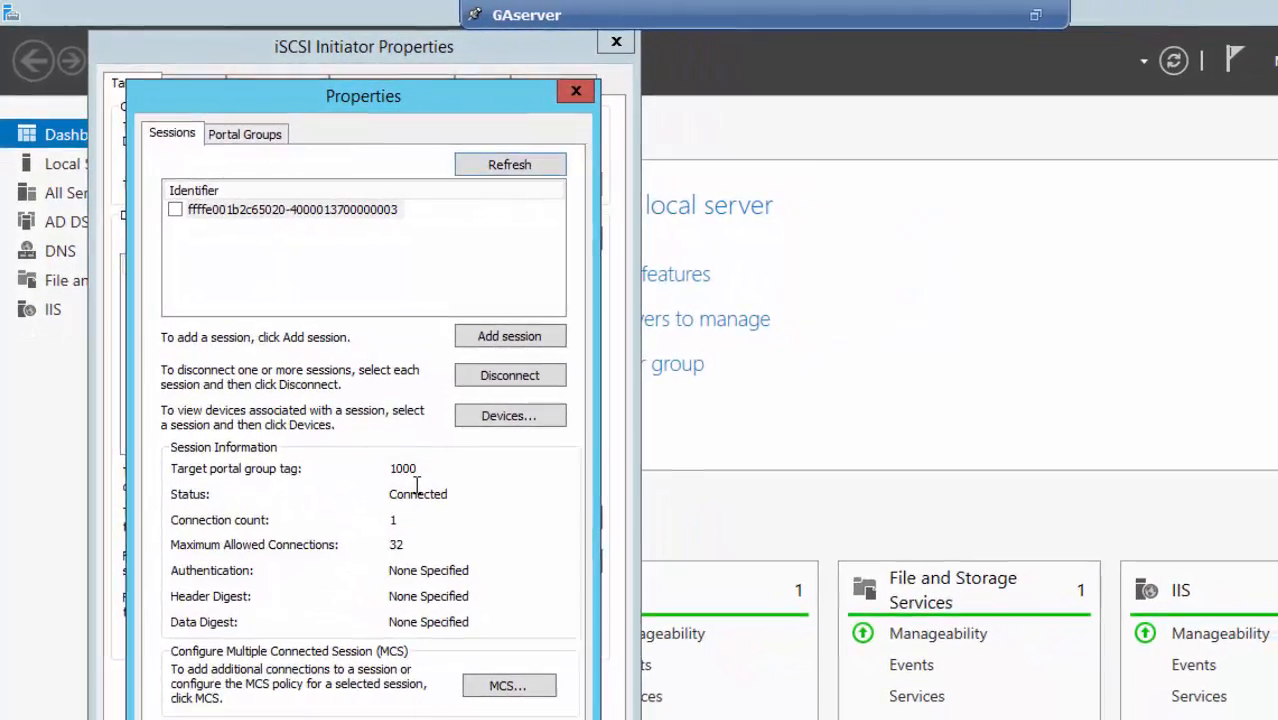
pyautogui.click(213, 134)
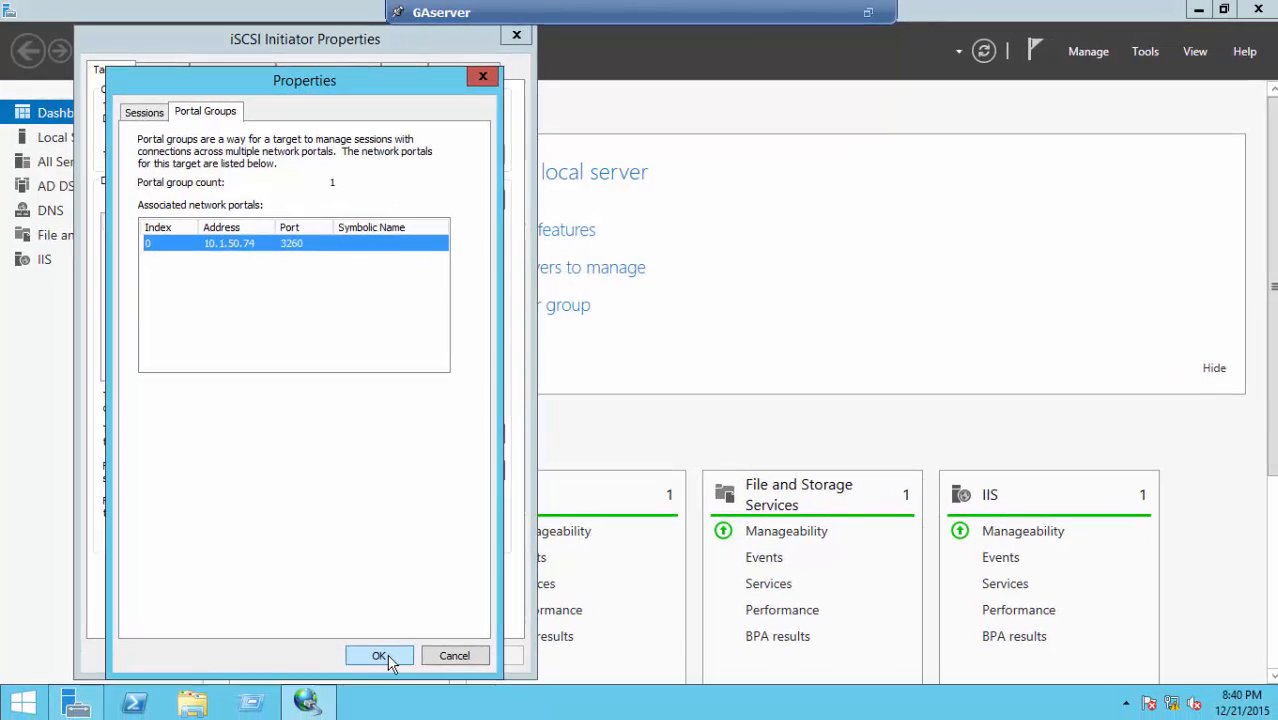
pyautogui.click(397, 687)
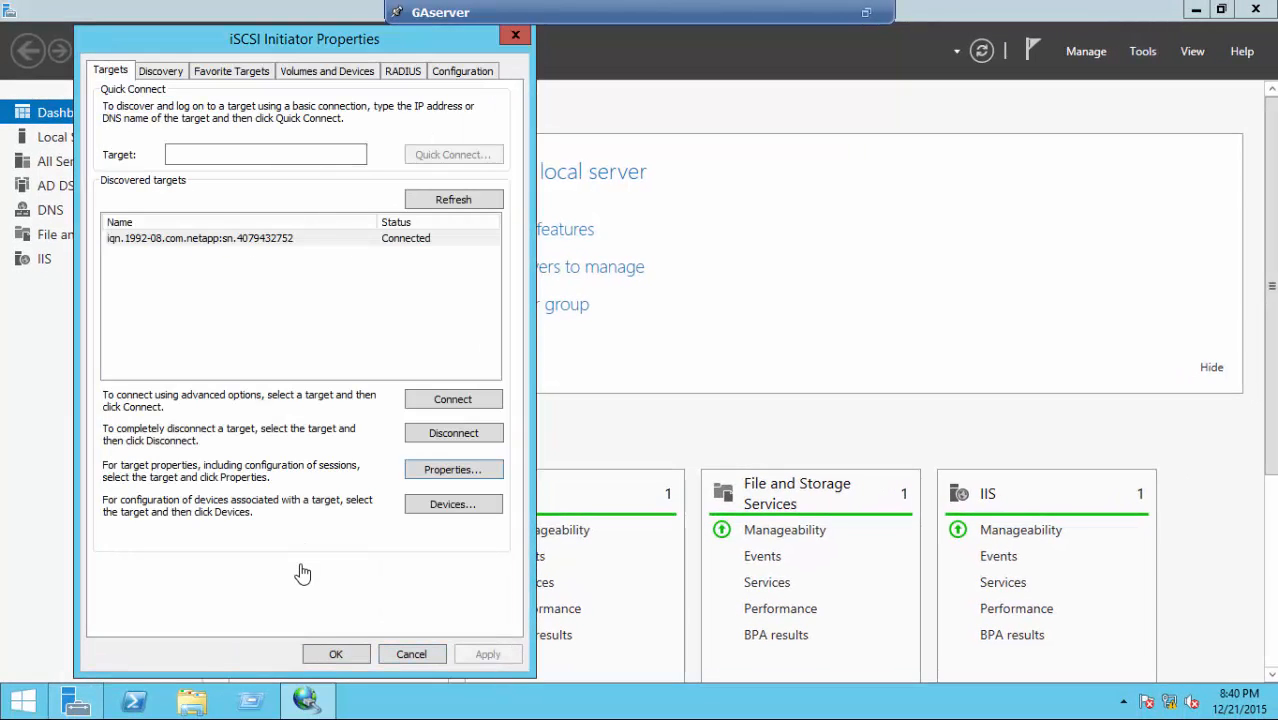
pyautogui.click(335, 656)
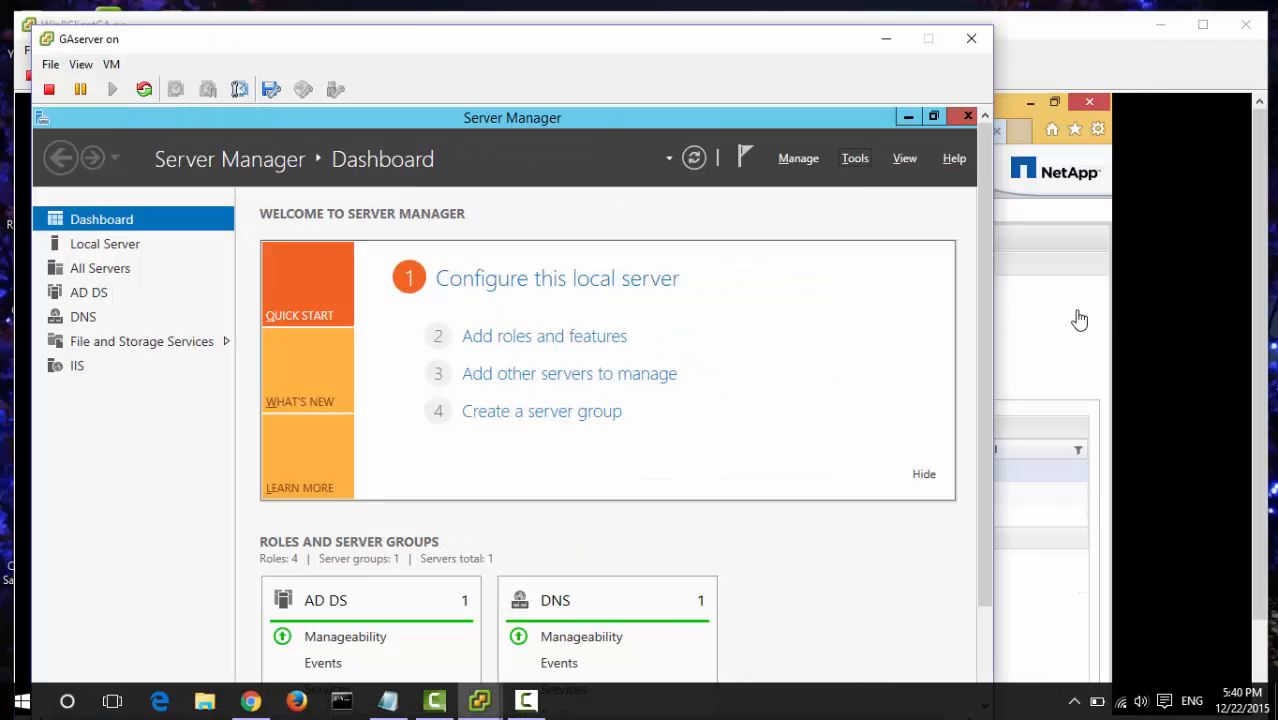
# - Unlock the Win8ClientGA VM with the account password and go to the LUNs page
pyautogui.click(1115, 309)
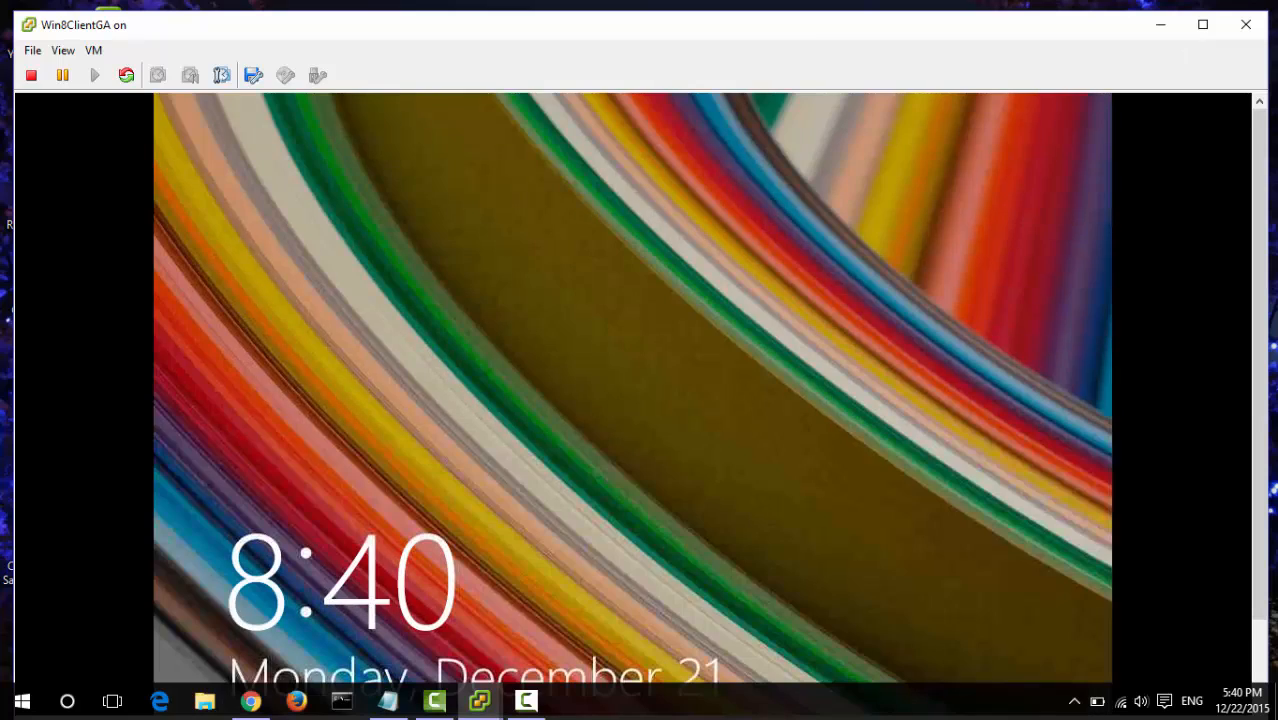
pyautogui.press('space')
pyautogui.hotkey('ctrl', 'alt', 'Return')
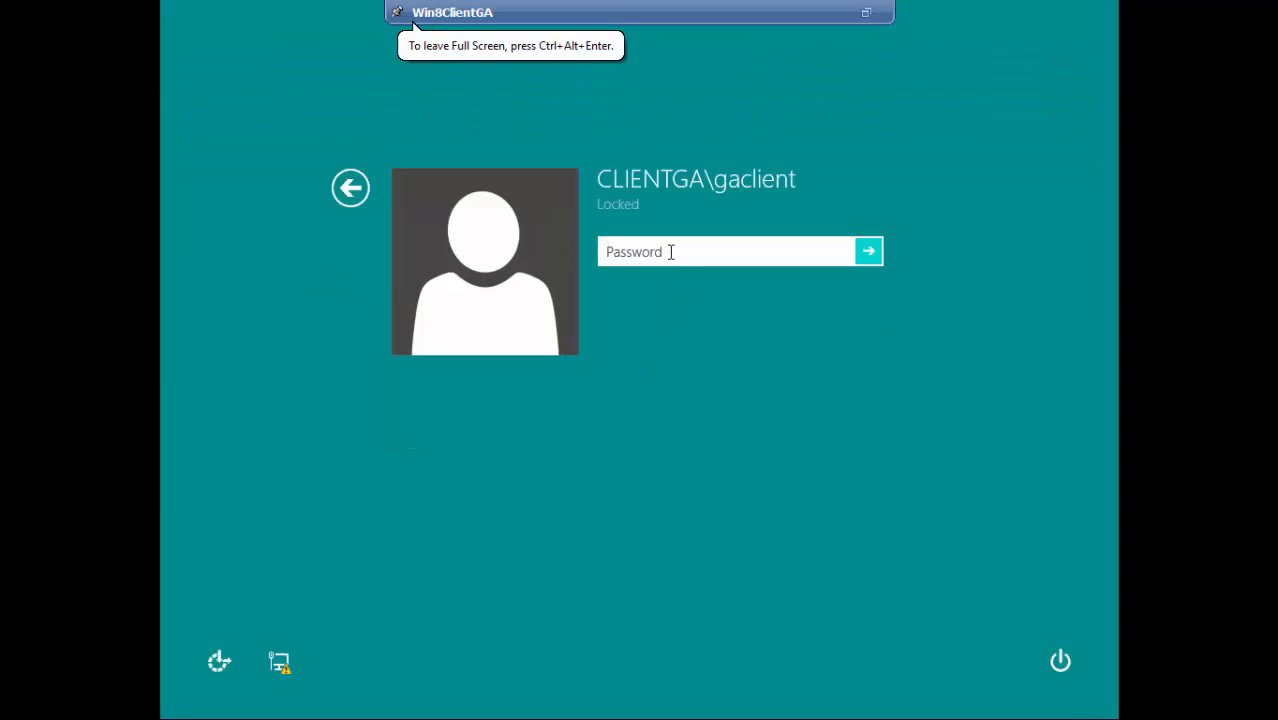
pyautogui.write('•••••••••')
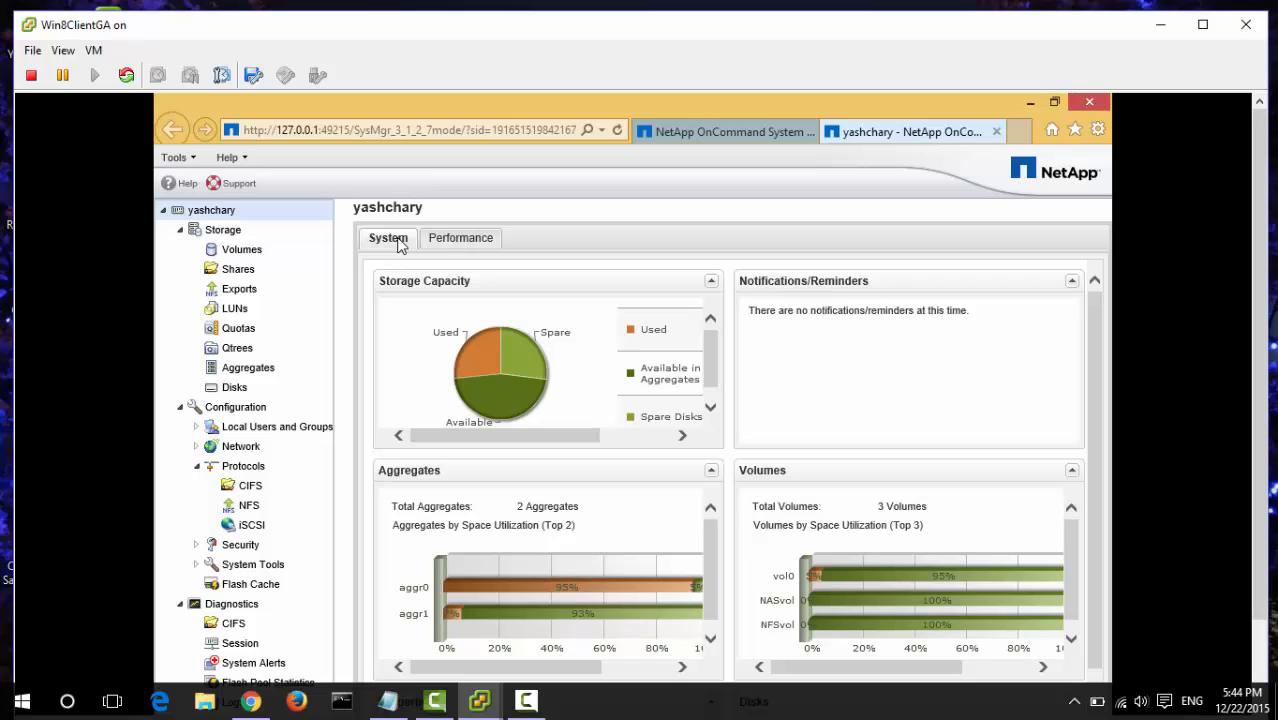
pyautogui.click(234, 310)
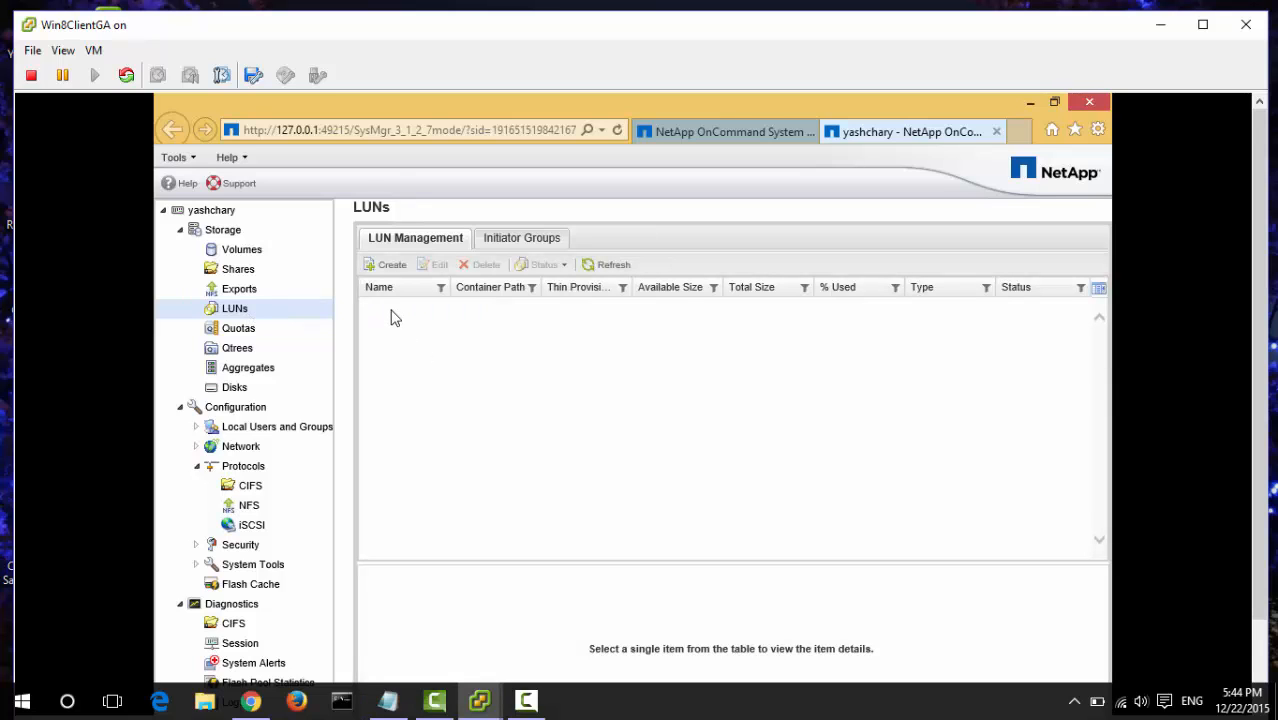
# - Define a new LUN named lun1, described 'LUN for ISCSI initiator', sized 60 MB
pyautogui.click(390, 268)
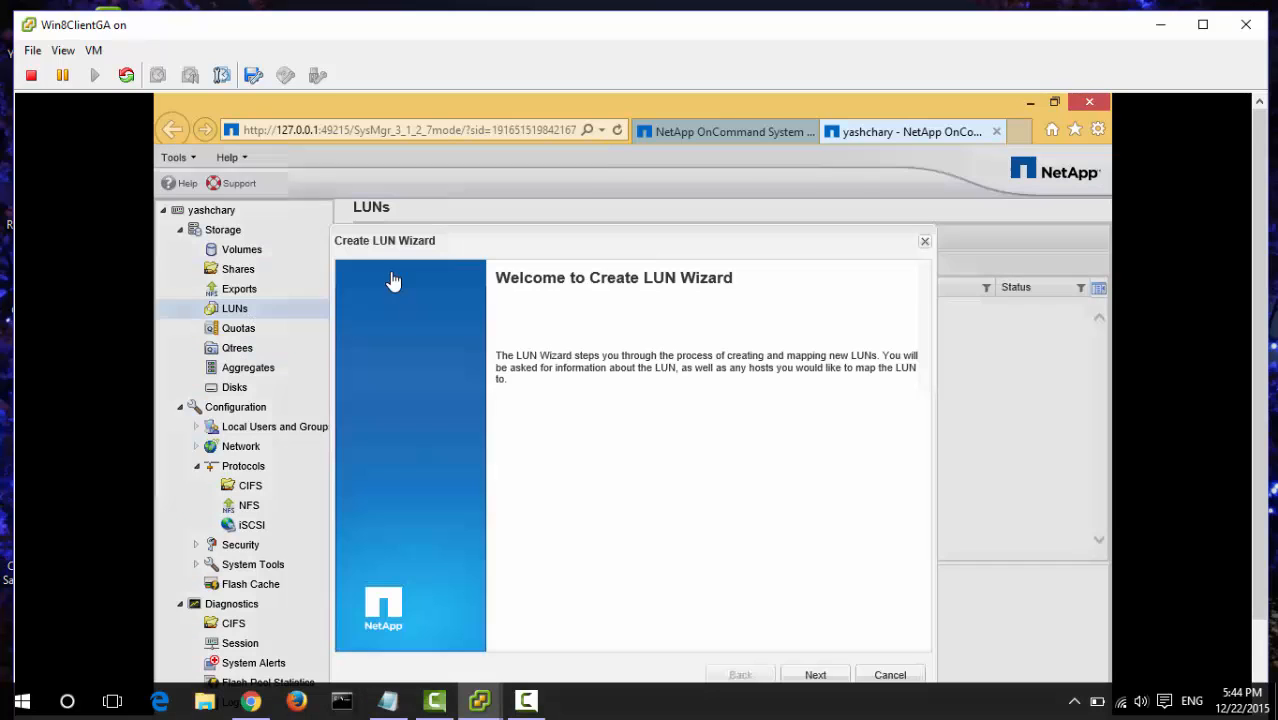
pyautogui.click(818, 675)
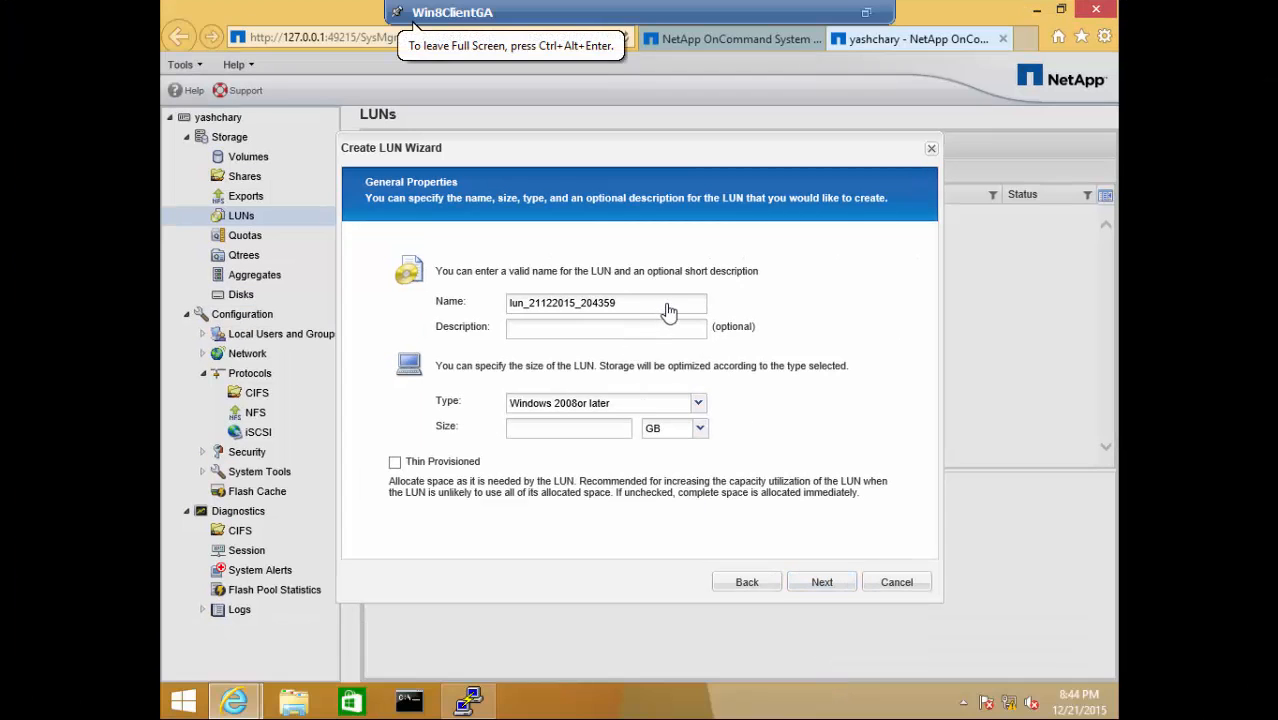
pyautogui.click(668, 303)
pyautogui.press('BackSpace')
pyautogui.press('BackSpace')
pyautogui.press('BackSpace')
pyautogui.press('BackSpace')
pyautogui.press('BackSpace')
pyautogui.press('BackSpace')
pyautogui.press('BackSpace')
pyautogui.press('BackSpace')
pyautogui.press('BackSpace')
pyautogui.press('BackSpace')
pyautogui.press('BackSpace')
pyautogui.press('BackSpace')
pyautogui.press('BackSpace')
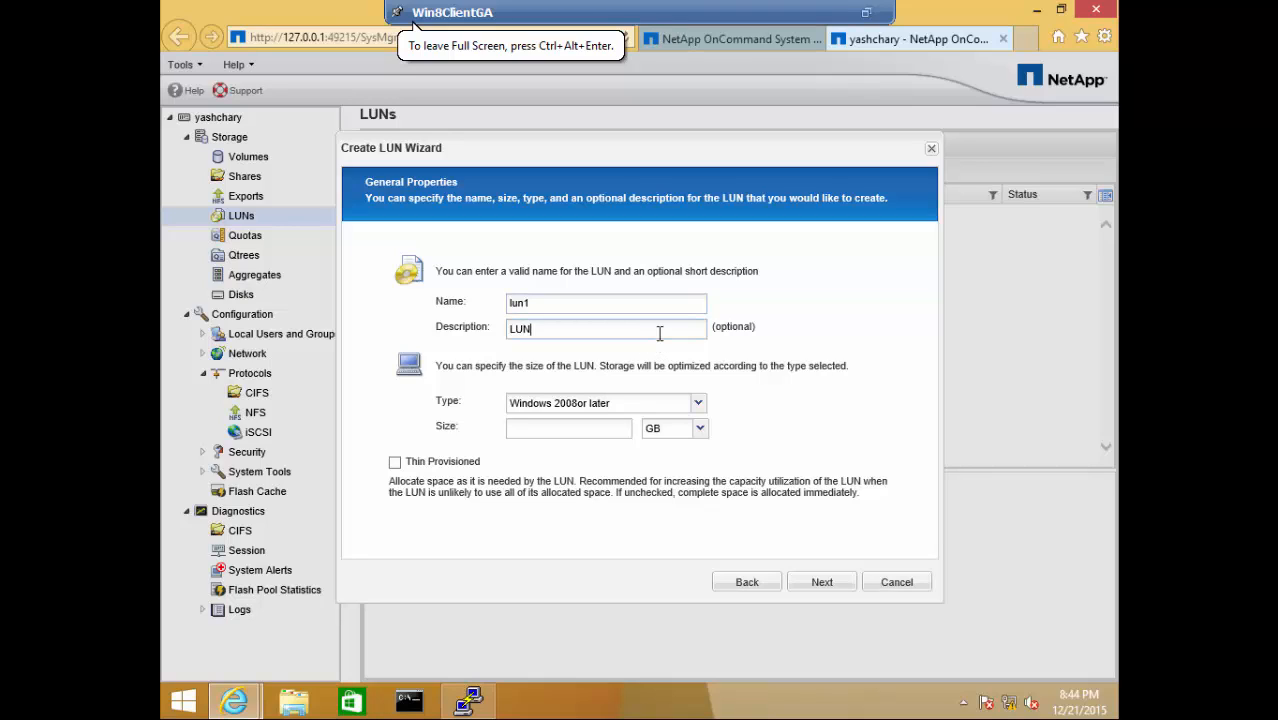
pyautogui.click(659, 333)
pyautogui.write('LUN for ISCSI initiator')
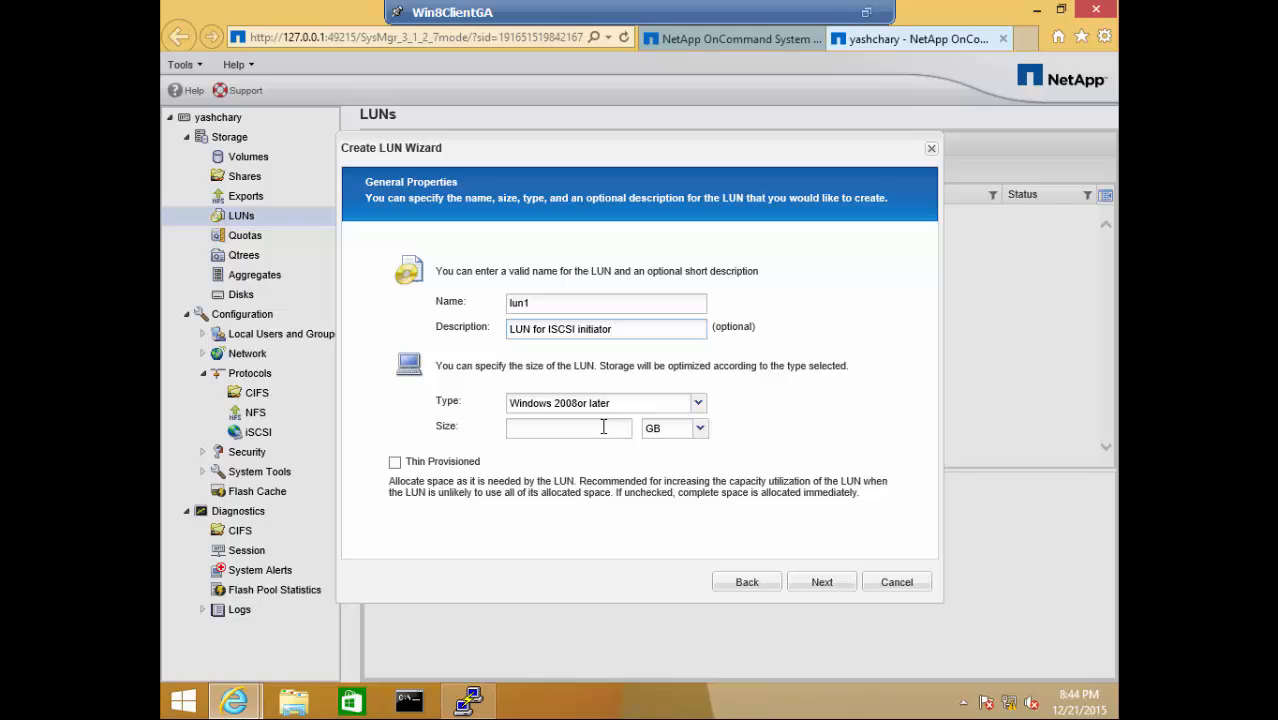
pyautogui.click(700, 428)
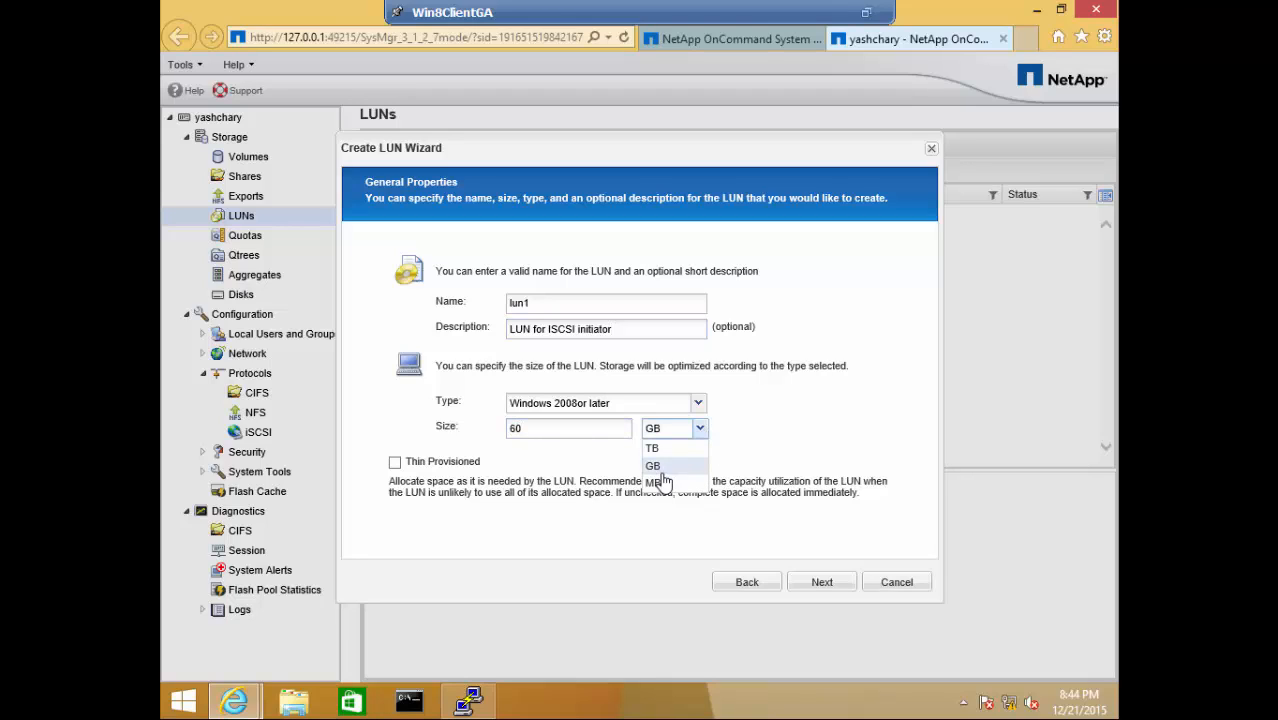
pyautogui.click(656, 480)
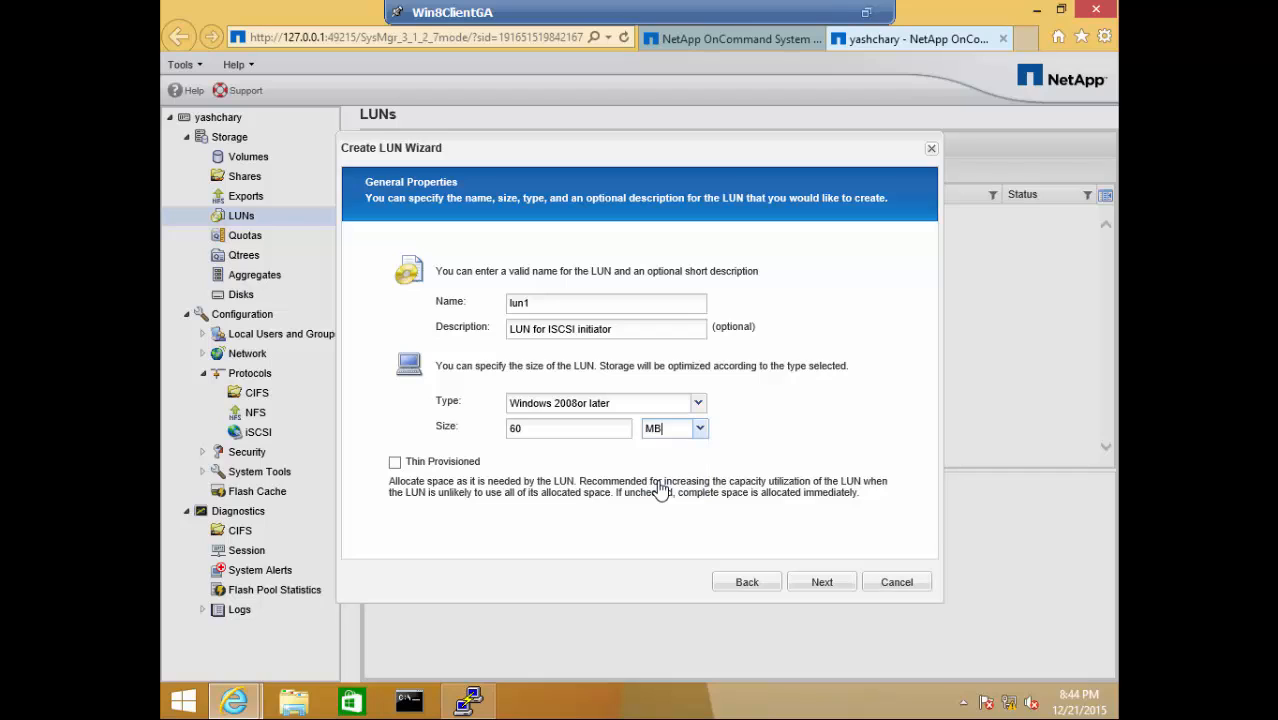
# - Place lun1 in a new volume lun1_vol on aggr1
pyautogui.click(822, 584)
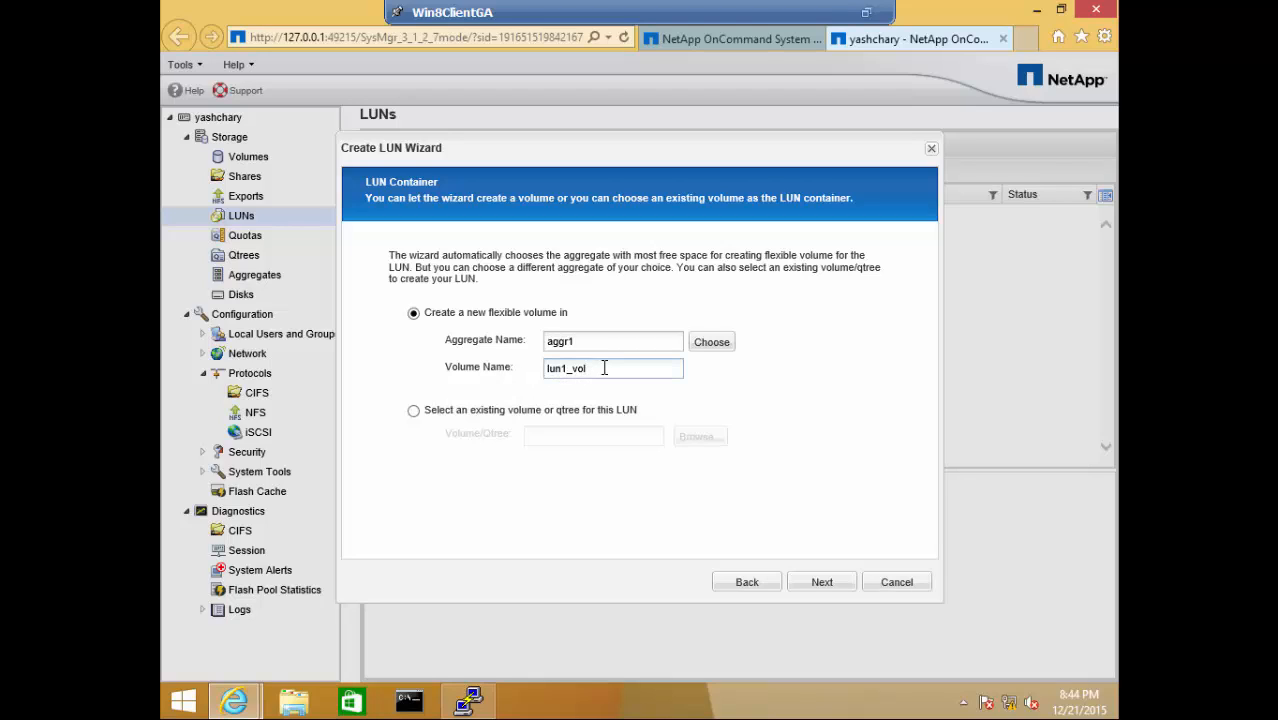
pyautogui.click(822, 584)
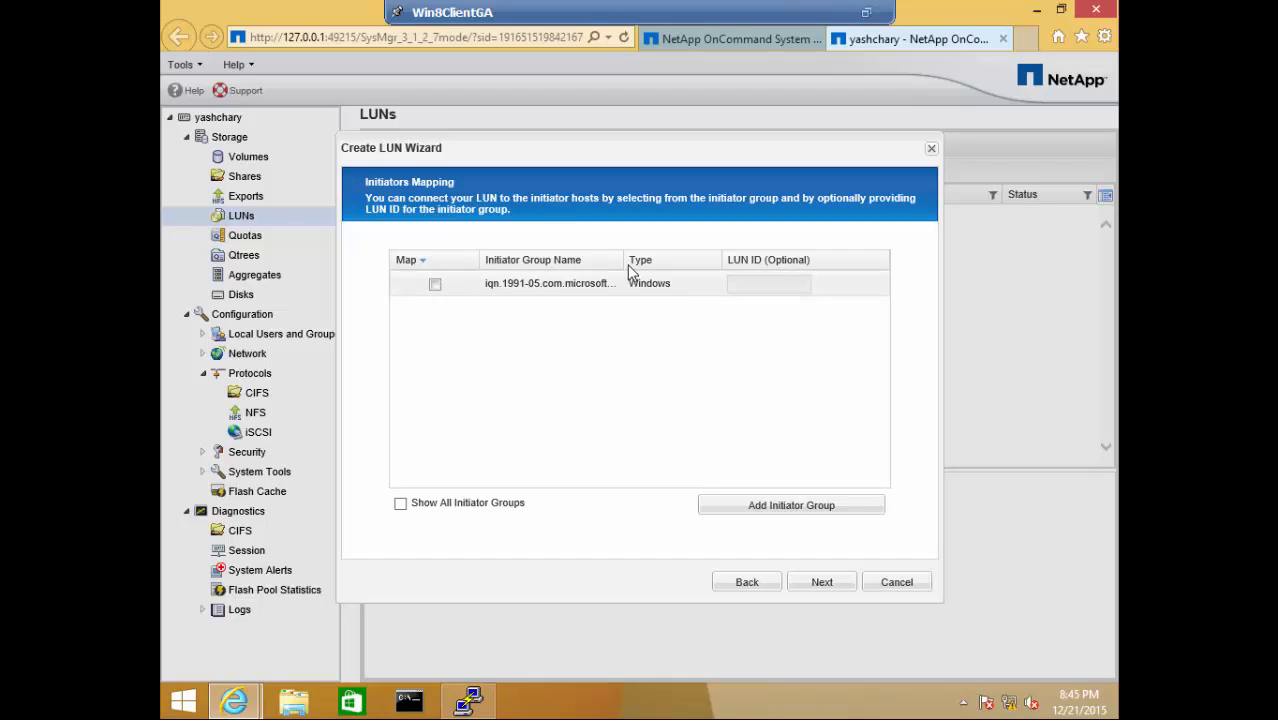
pyautogui.moveTo(624, 262); pyautogui.dragTo(737, 268)
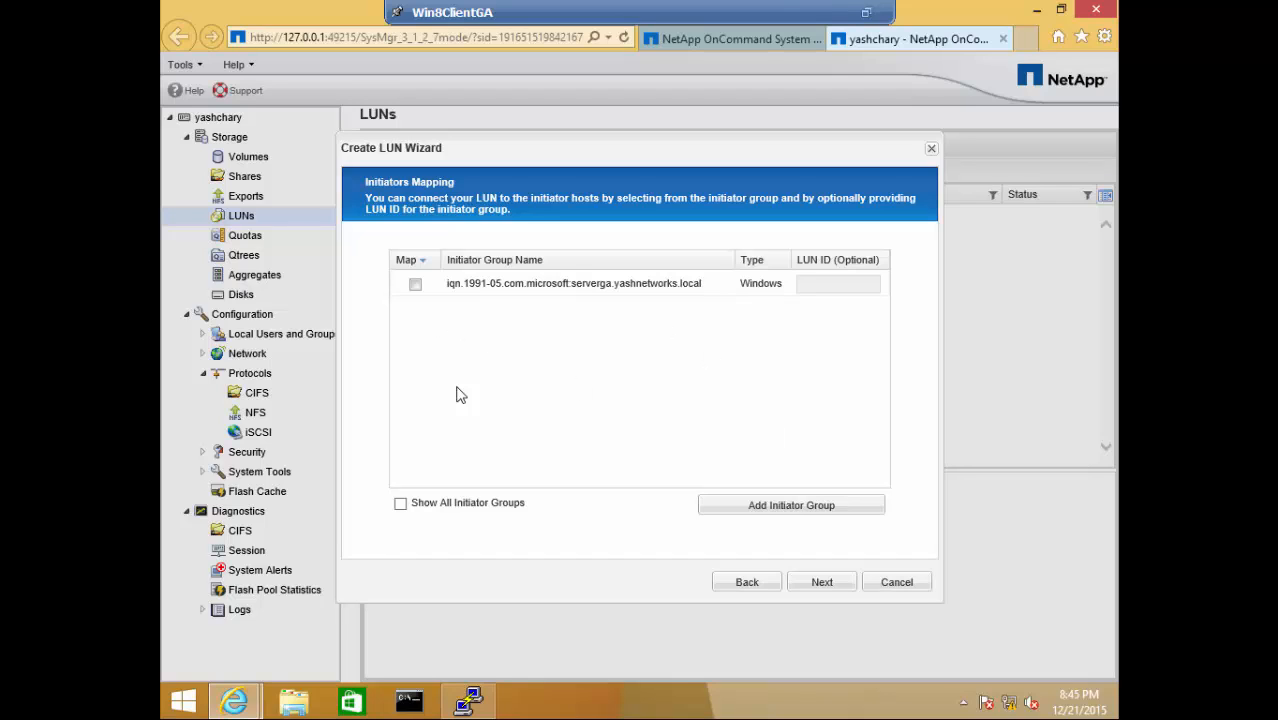
# - Cancel creating a new initiator group and map lun1 to the existing iqn group
pyautogui.click(767, 511)
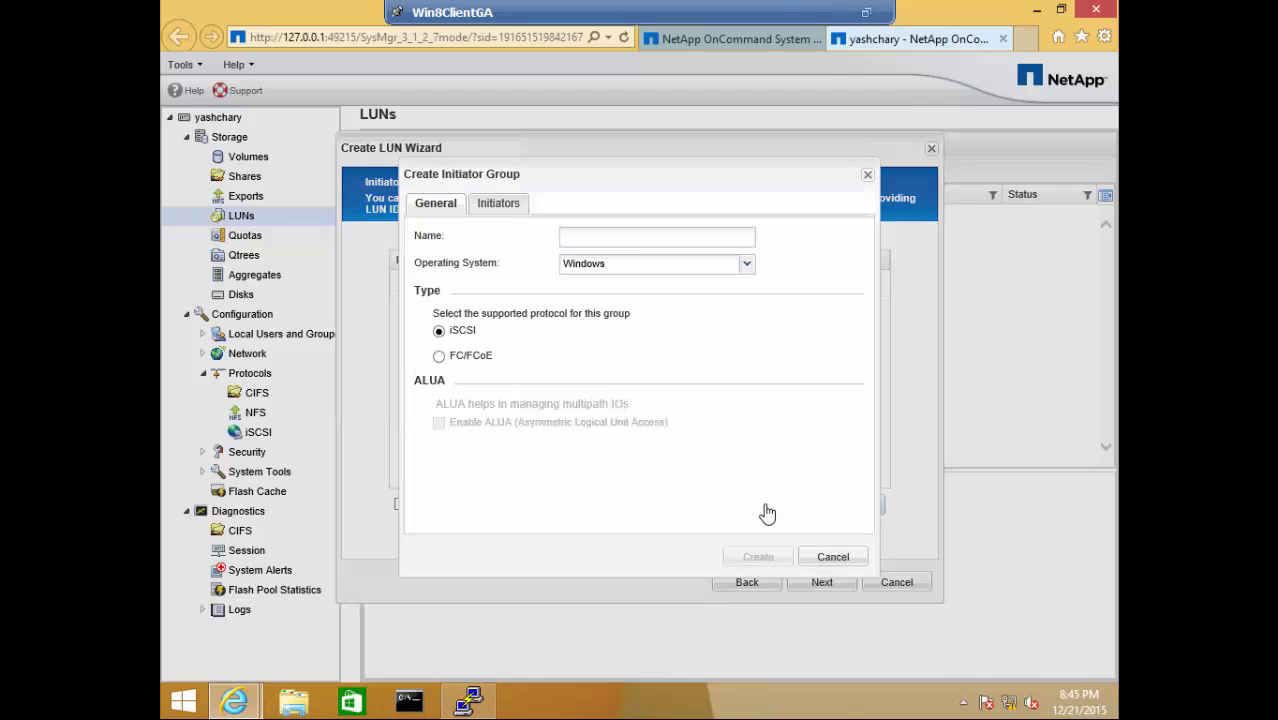
pyautogui.click(500, 207)
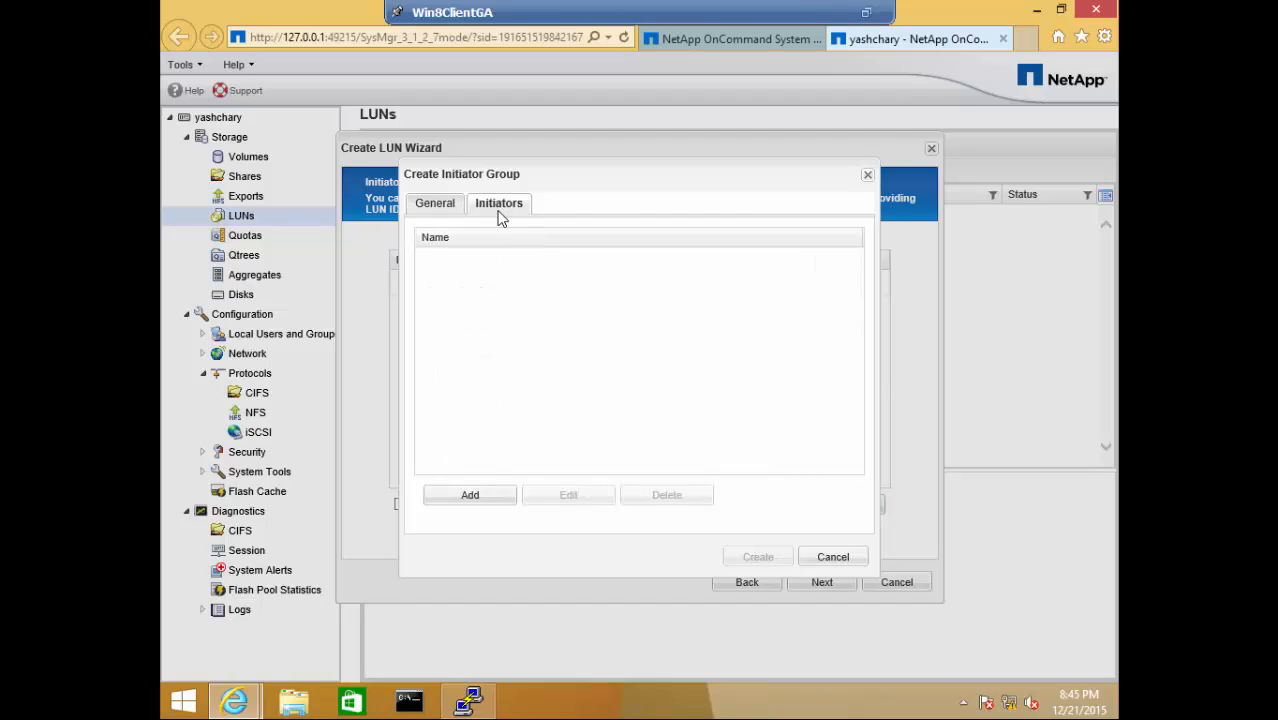
pyautogui.click(490, 494)
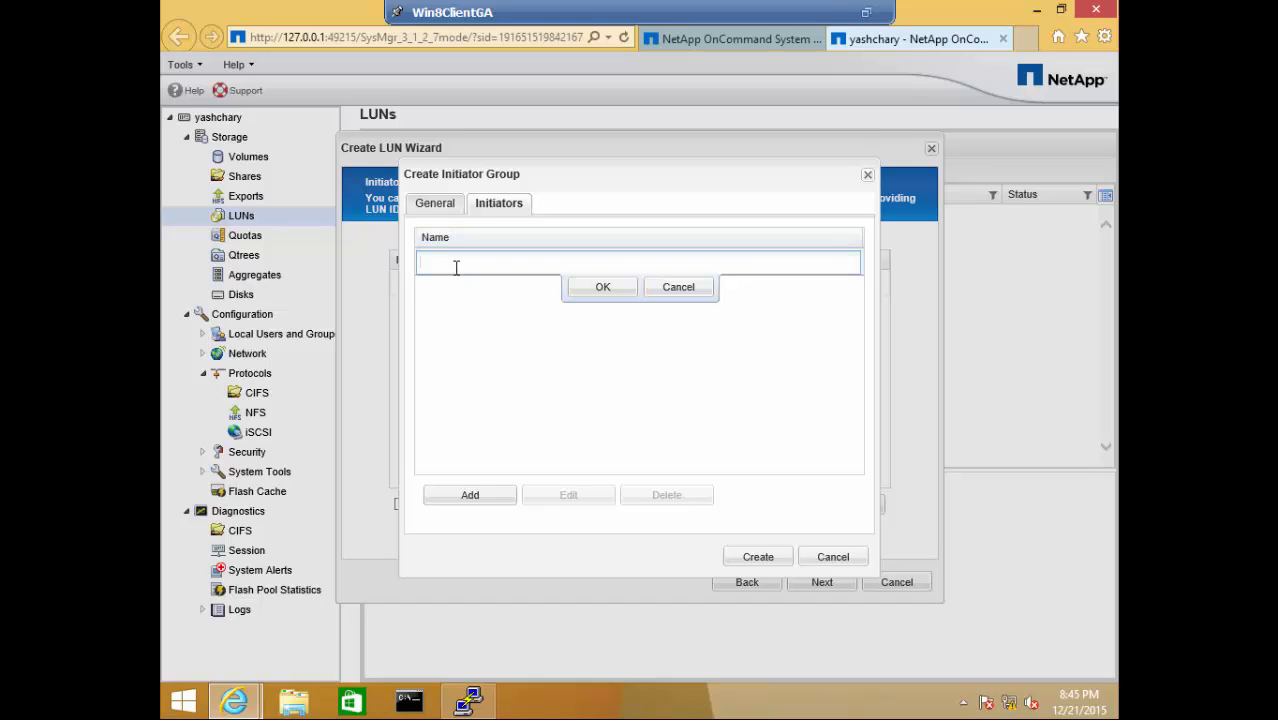
pyautogui.write('iqn.ser')
pyautogui.click(677, 292)
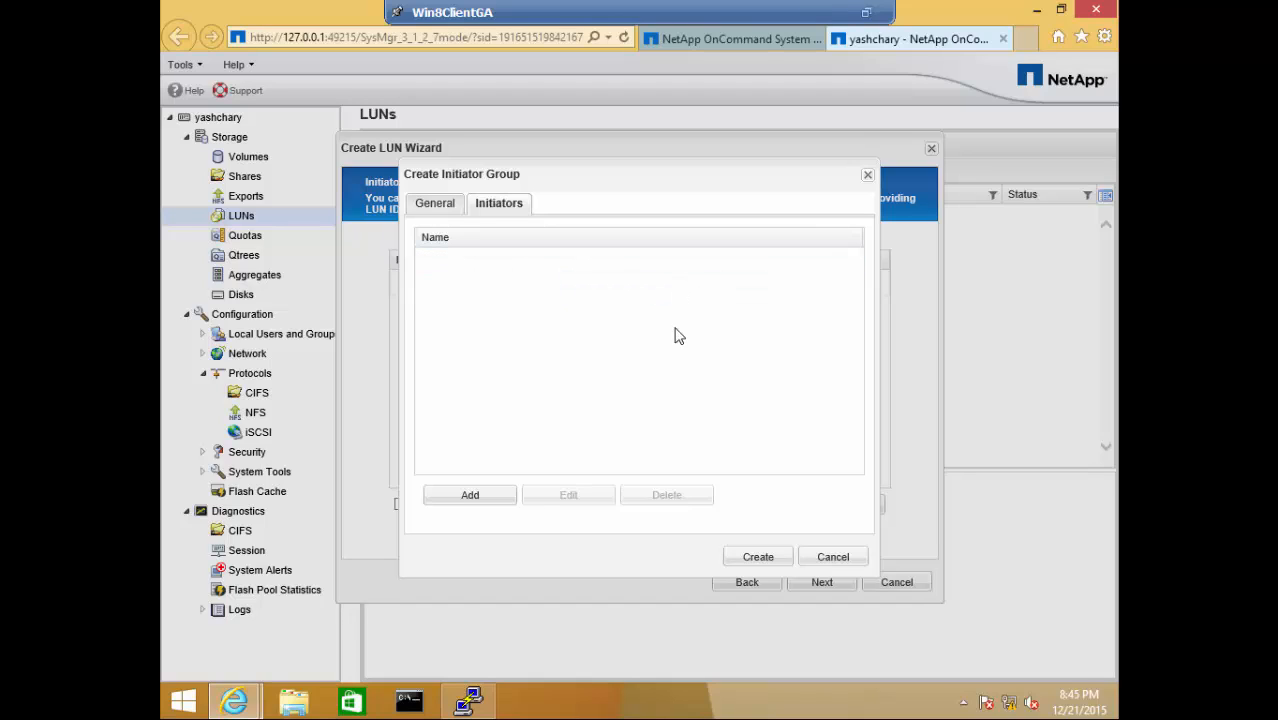
pyautogui.click(834, 558)
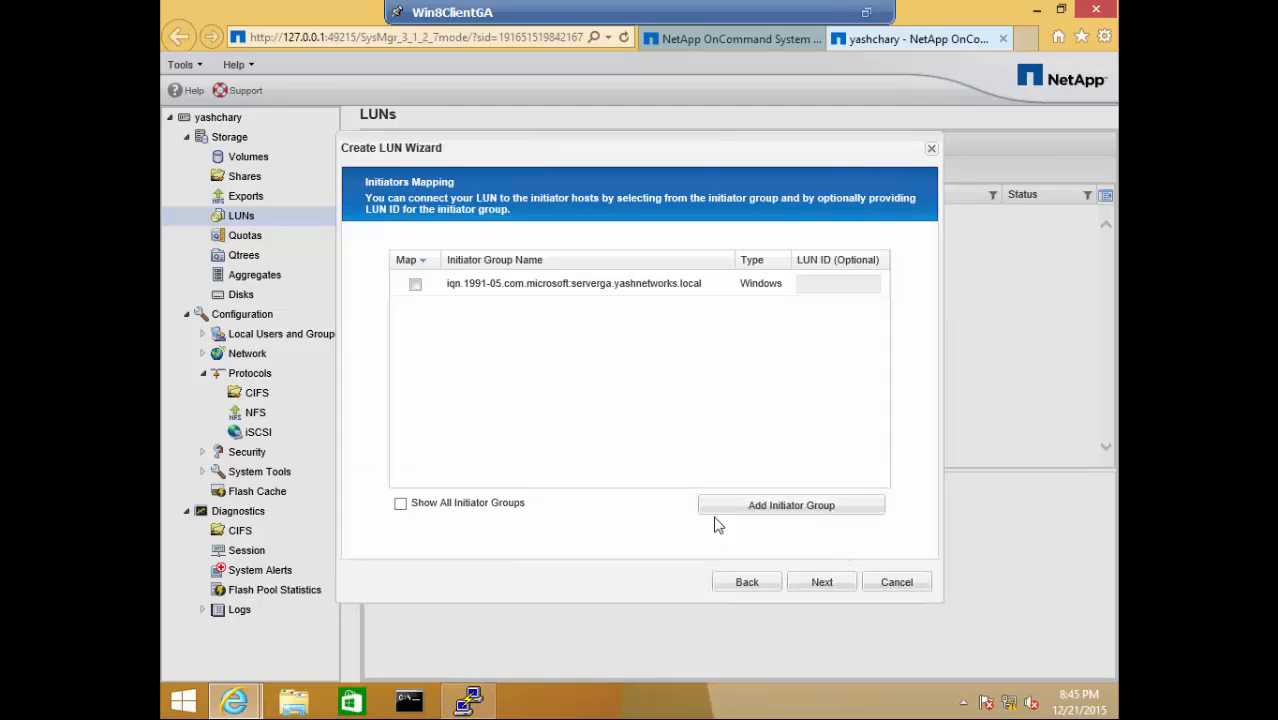
pyautogui.click(416, 284)
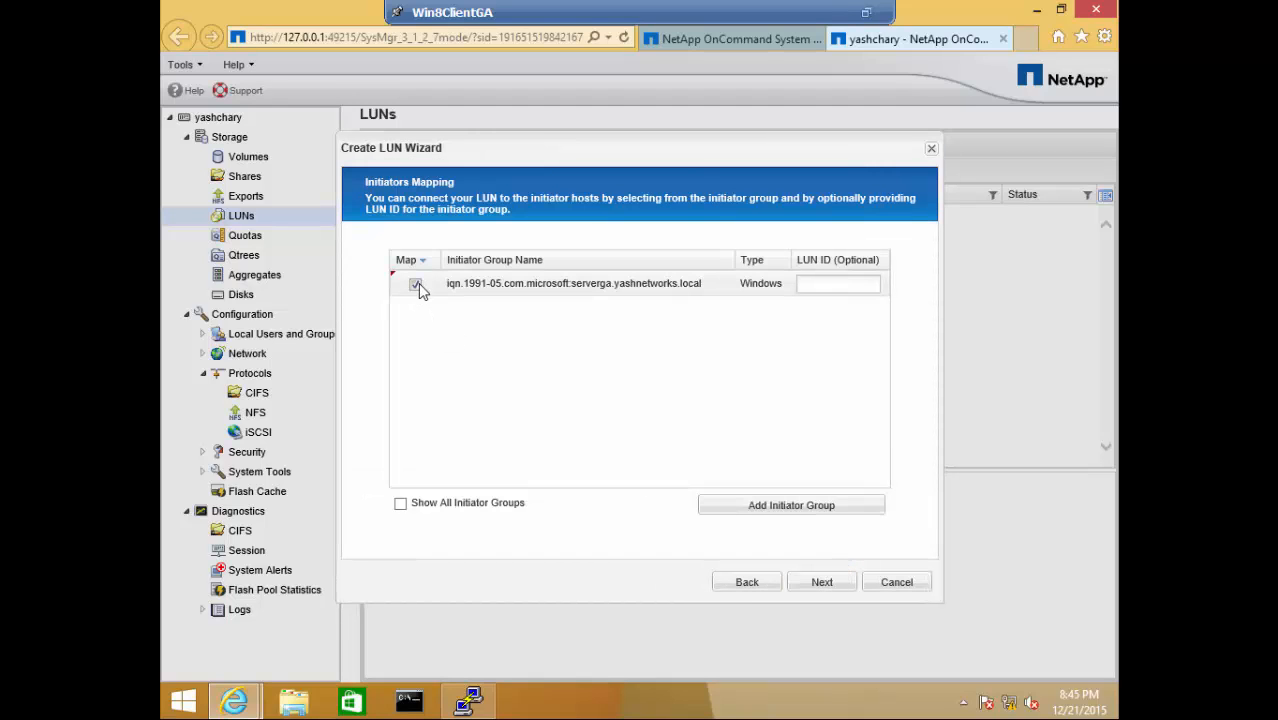
pyautogui.click(826, 582)
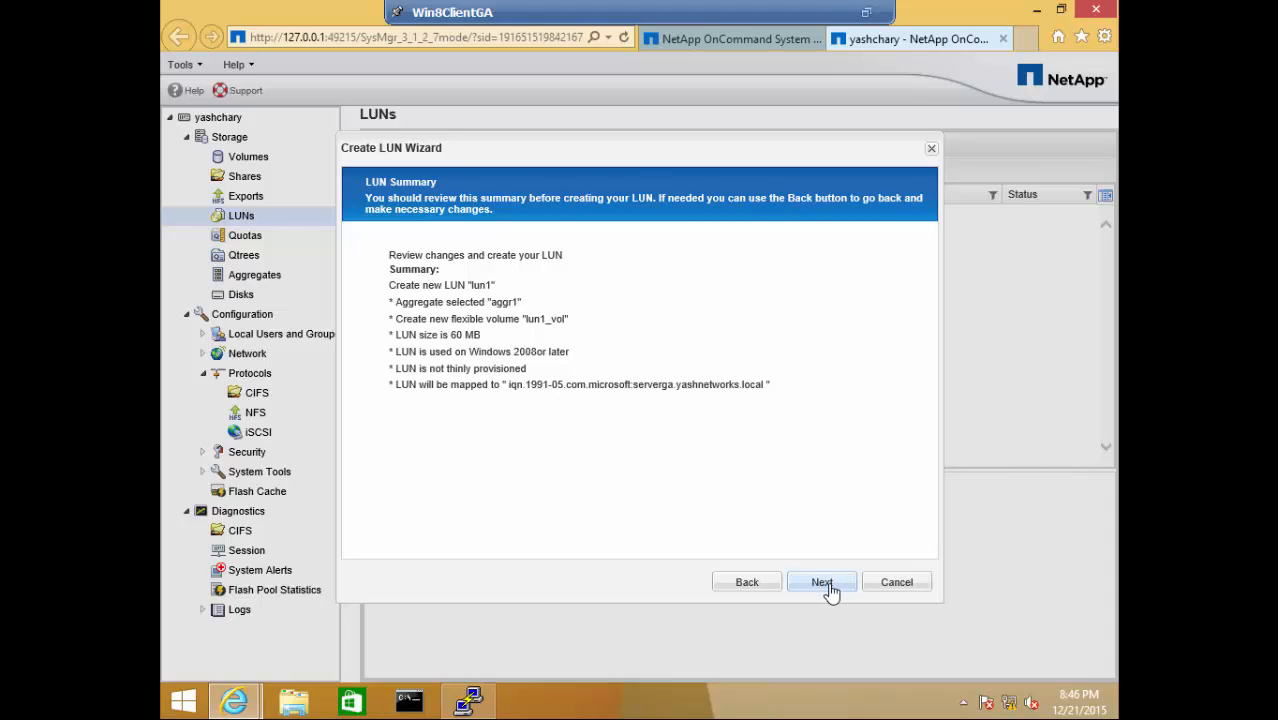
# - Create lun1 from the summary and finish the wizard
pyautogui.click(826, 586)
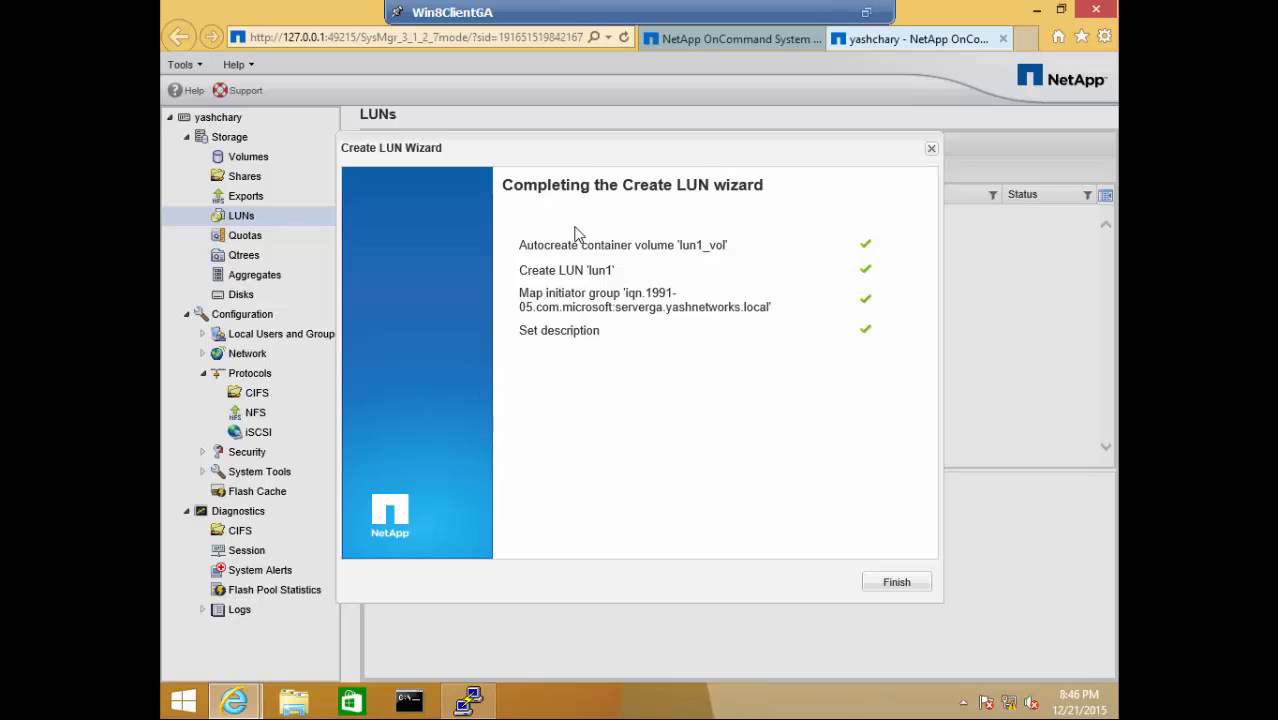
pyautogui.click(893, 581)
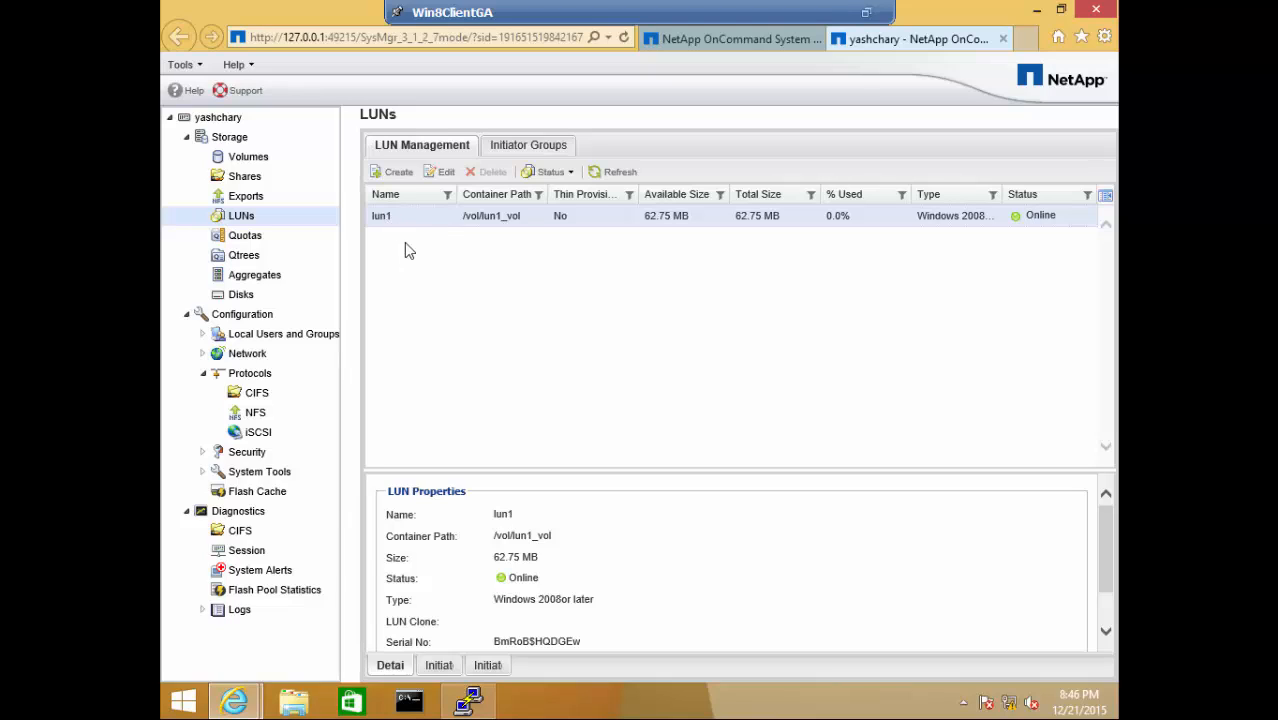
# - Start a second LUN, lun2, described 'LUN for iSCSI service', sized 60 MB
pyautogui.click(396, 174)
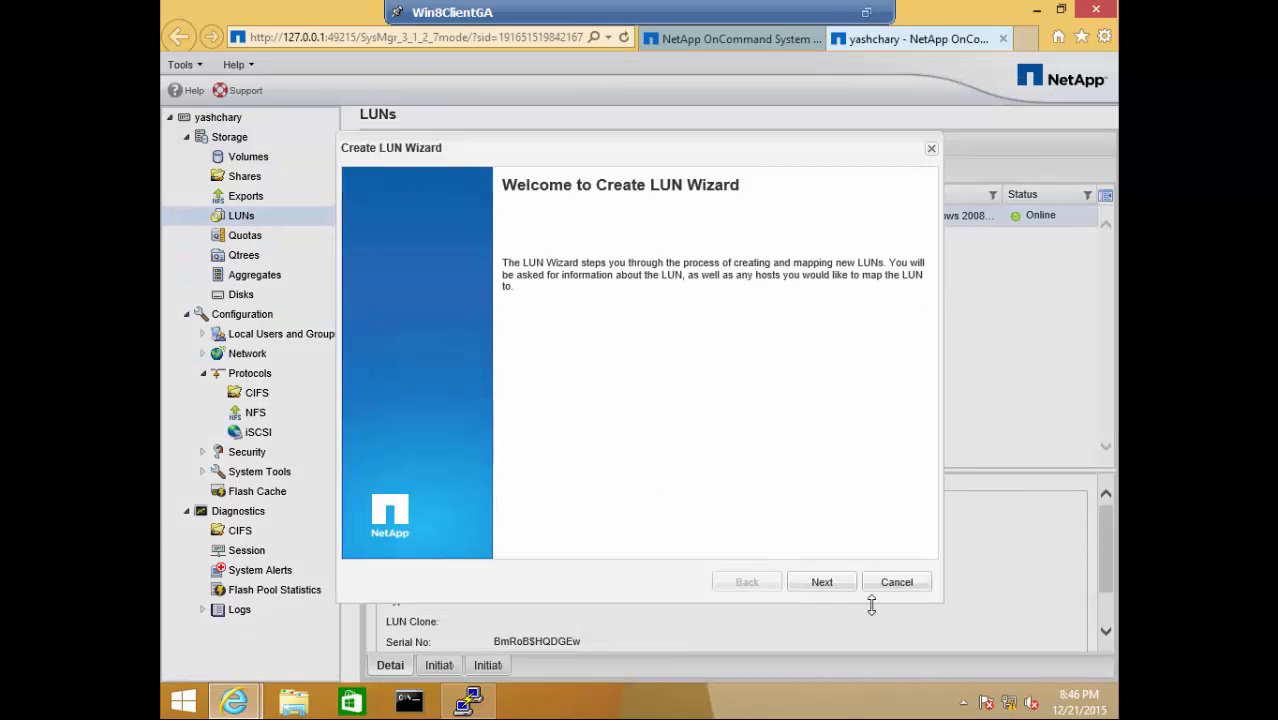
pyautogui.click(822, 583)
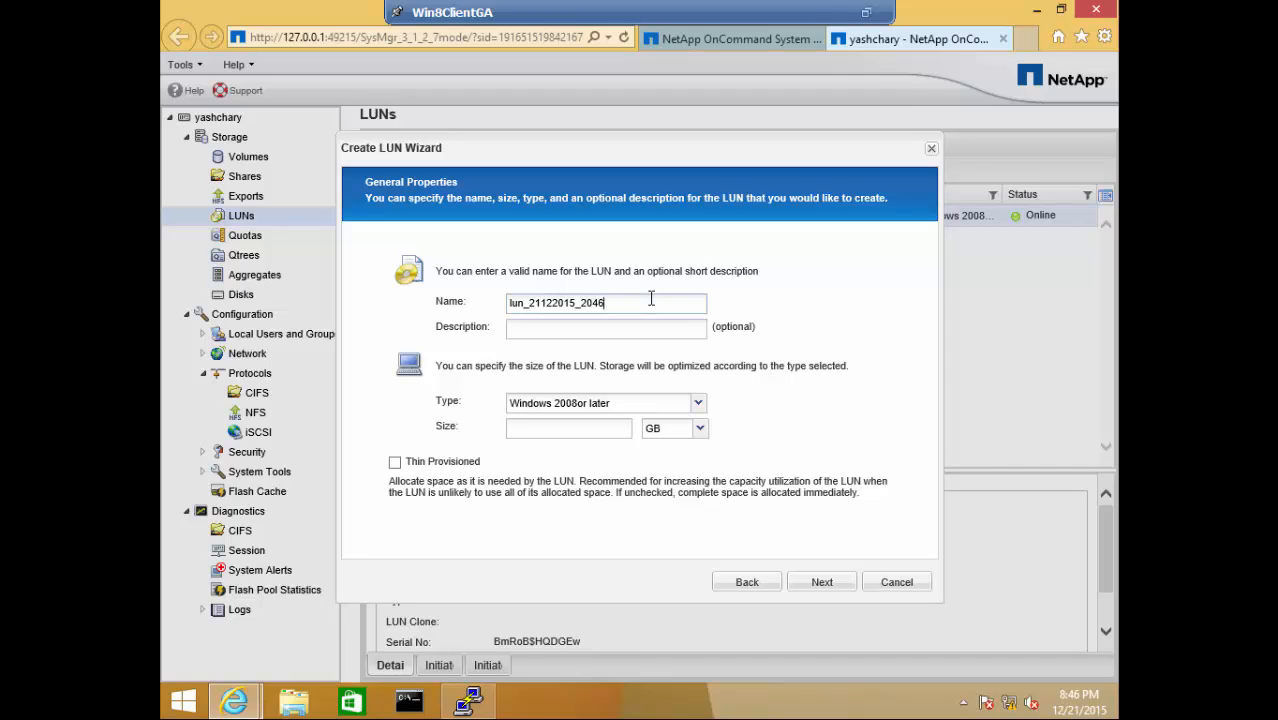
pyautogui.press('BackSpace')
pyautogui.press('BackSpace')
pyautogui.press('BackSpace')
pyautogui.press('BackSpace')
pyautogui.press('BackSpace')
pyautogui.press('BackSpace')
pyautogui.press('BackSpace')
pyautogui.press('BackSpace')
pyautogui.press('BackSpace')
pyautogui.click(653, 326)
pyautogui.write('LUN')
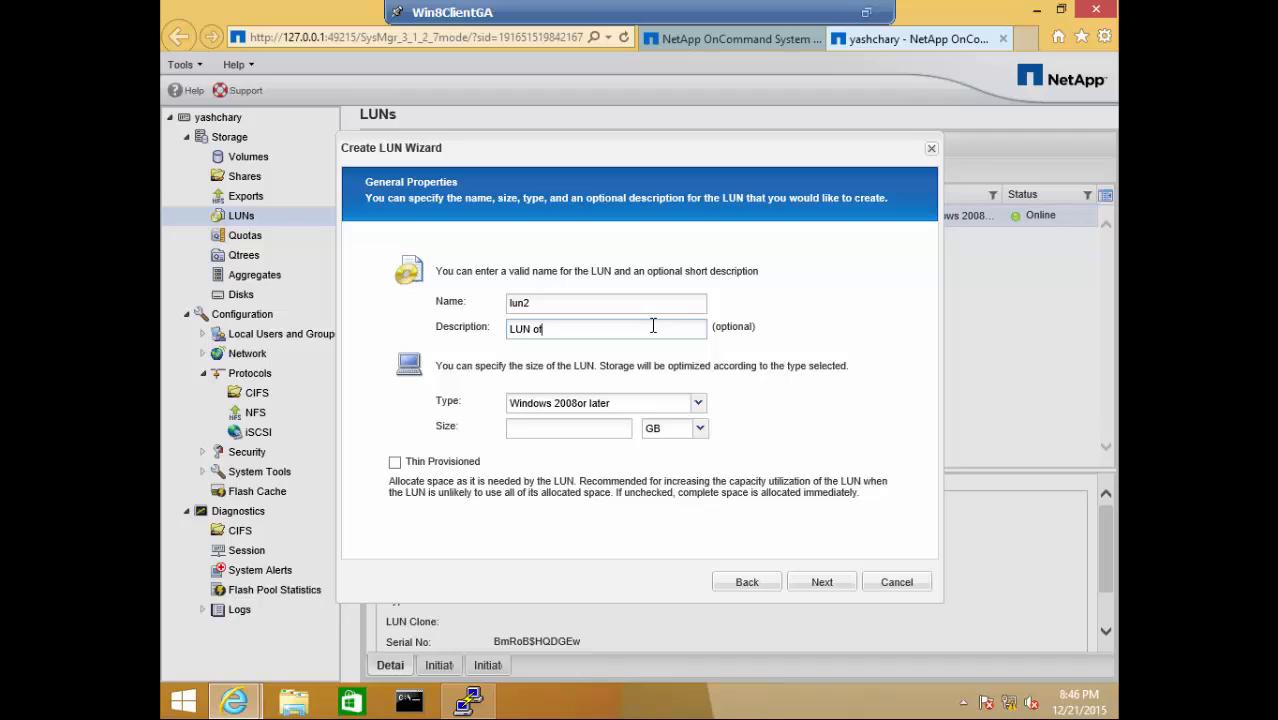
pyautogui.write(' for iSCSI service')
pyautogui.click(606, 428)
pyautogui.click(700, 428)
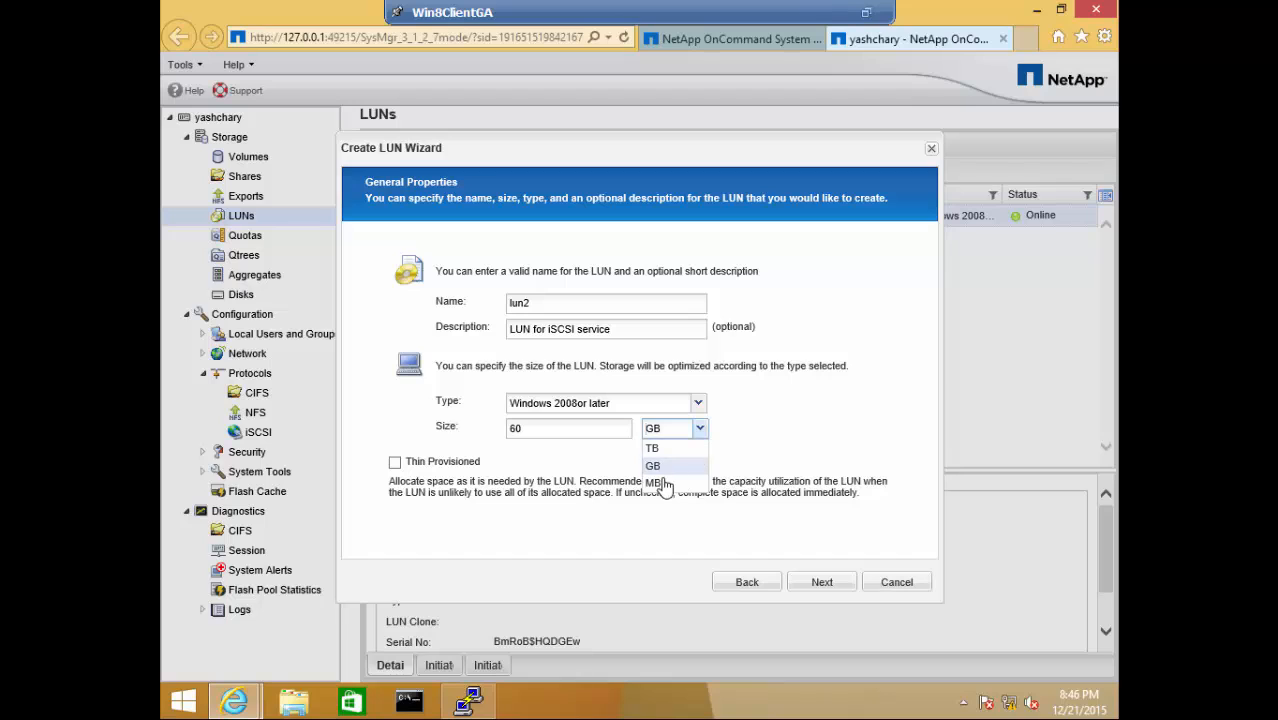
pyautogui.click(660, 484)
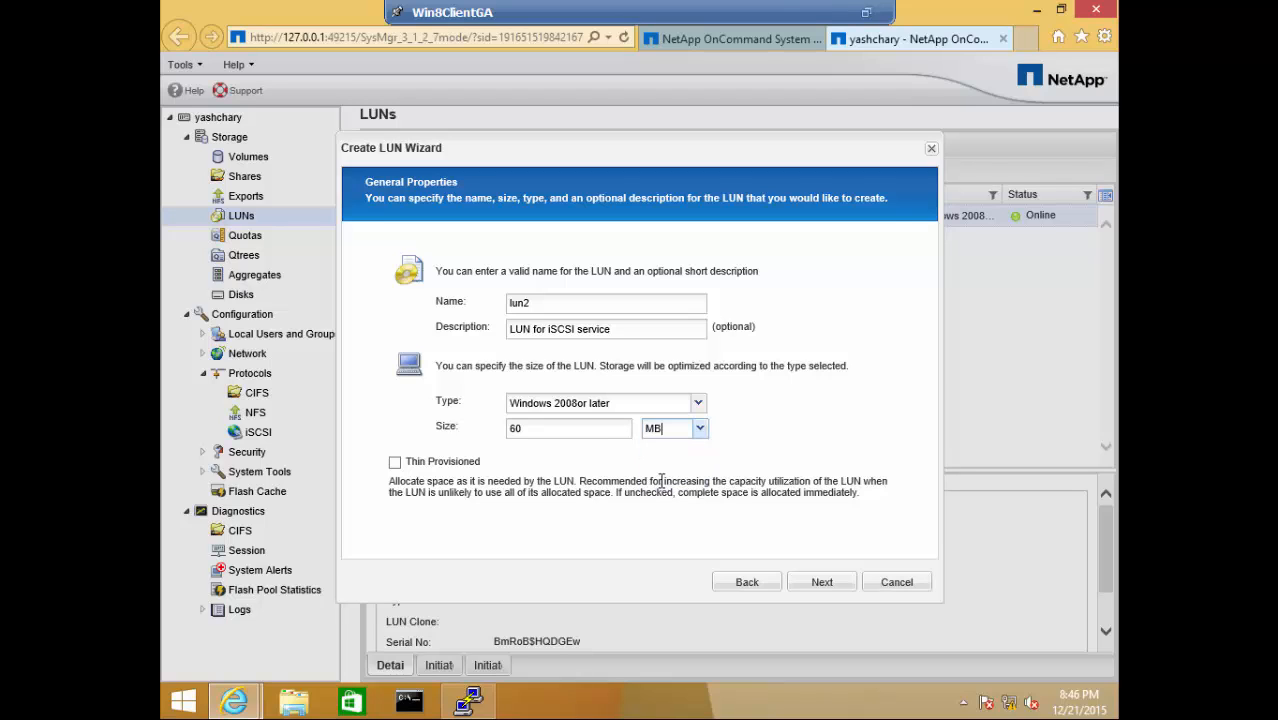
# - Put lun2 in volume lun2_vol, map it to the iqn group, and create it
pyautogui.click(822, 583)
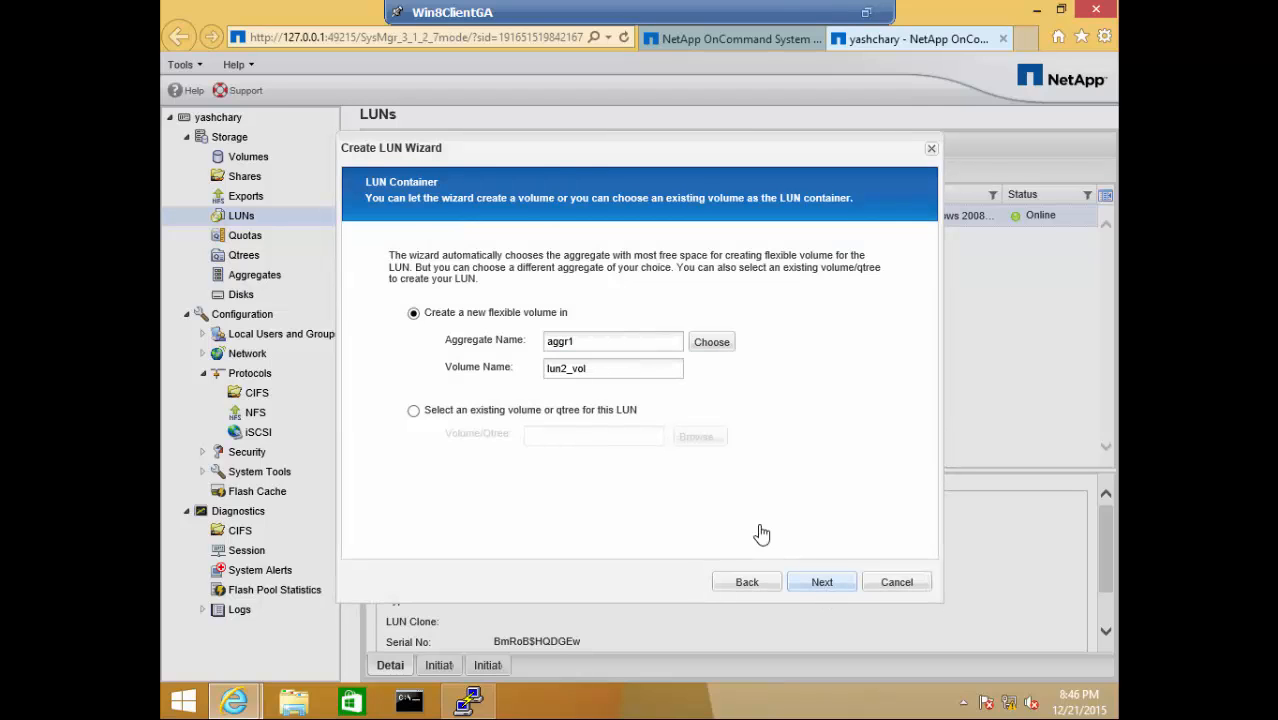
pyautogui.click(564, 368)
pyautogui.write('2')
pyautogui.click(597, 342)
pyautogui.click(833, 592)
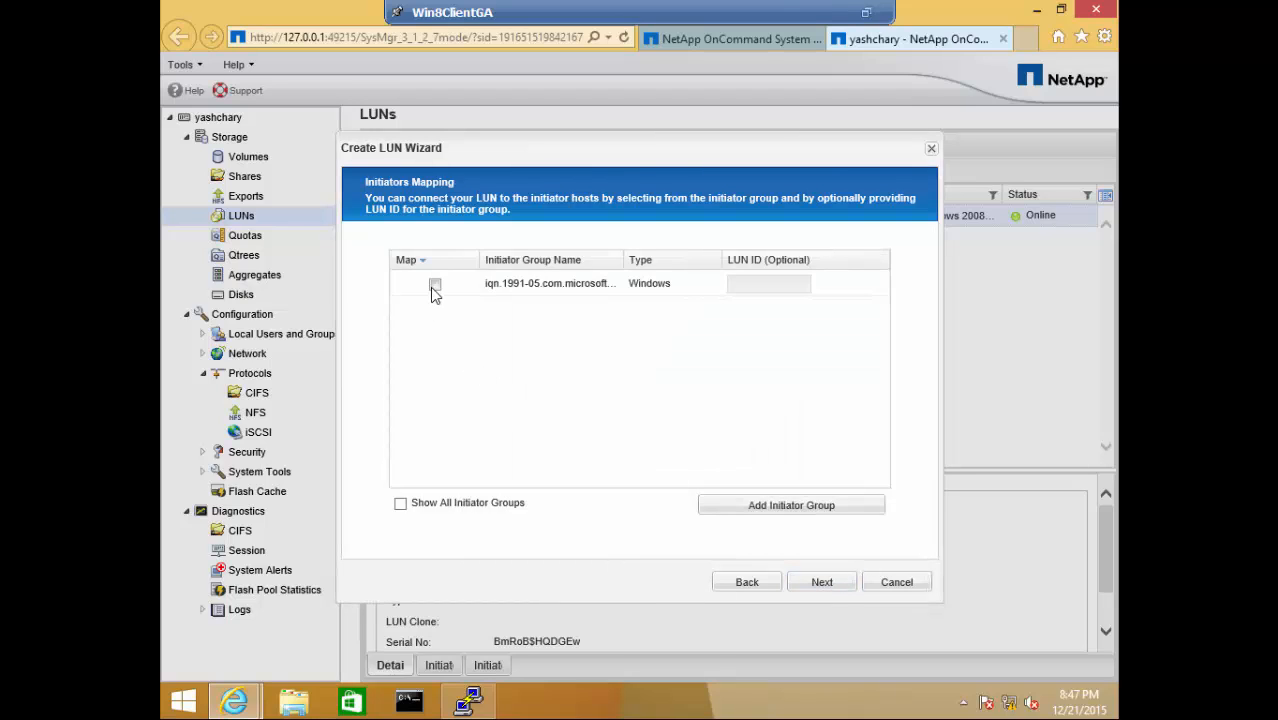
pyautogui.click(434, 286)
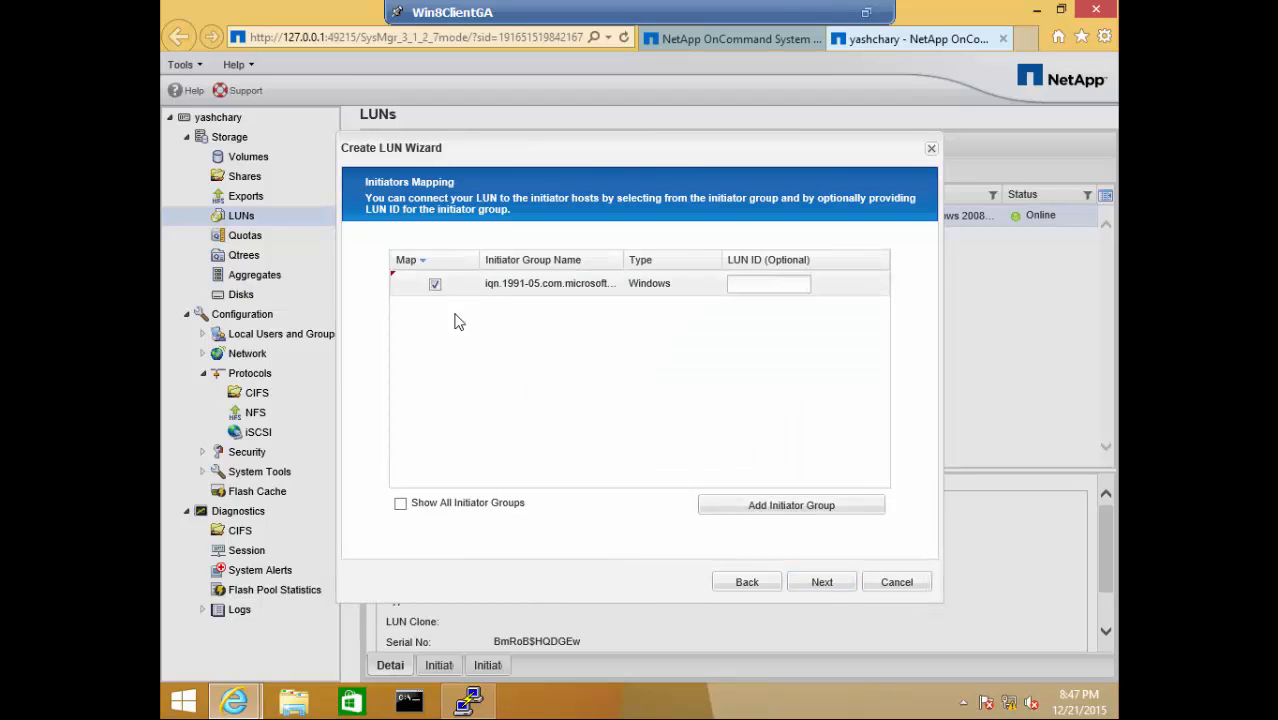
pyautogui.click(822, 584)
pyautogui.click(822, 583)
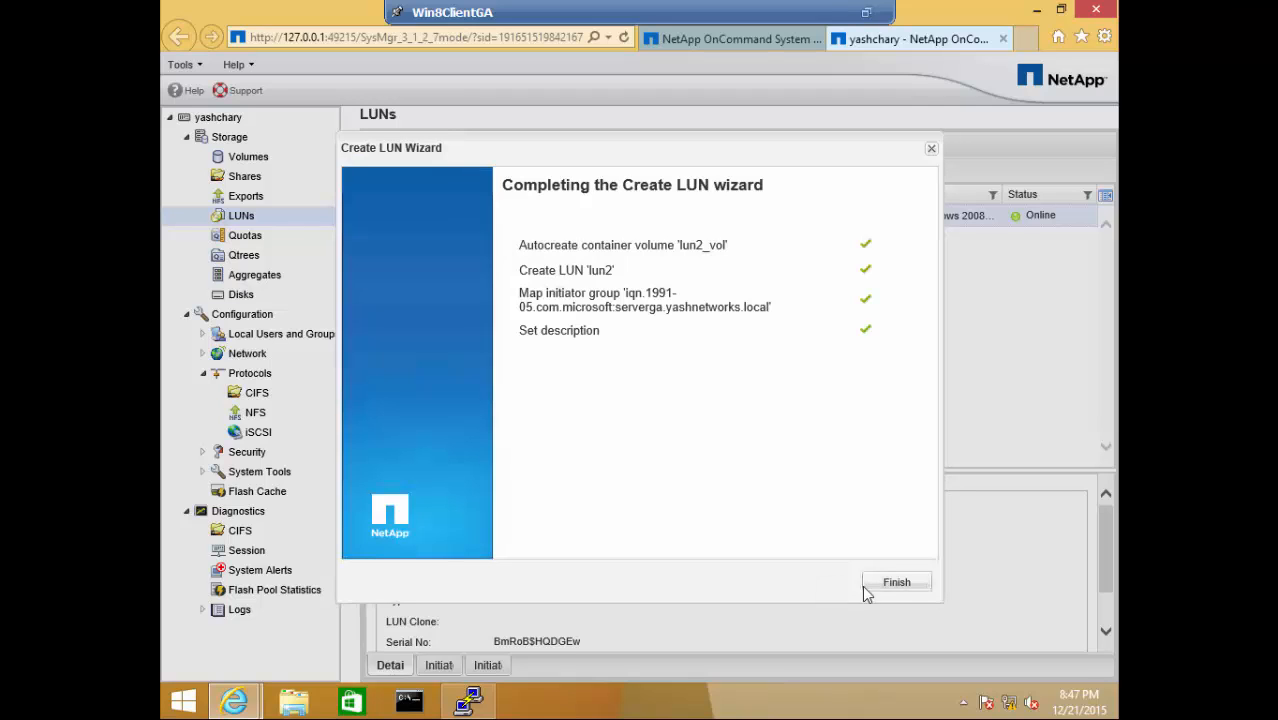
pyautogui.click(898, 583)
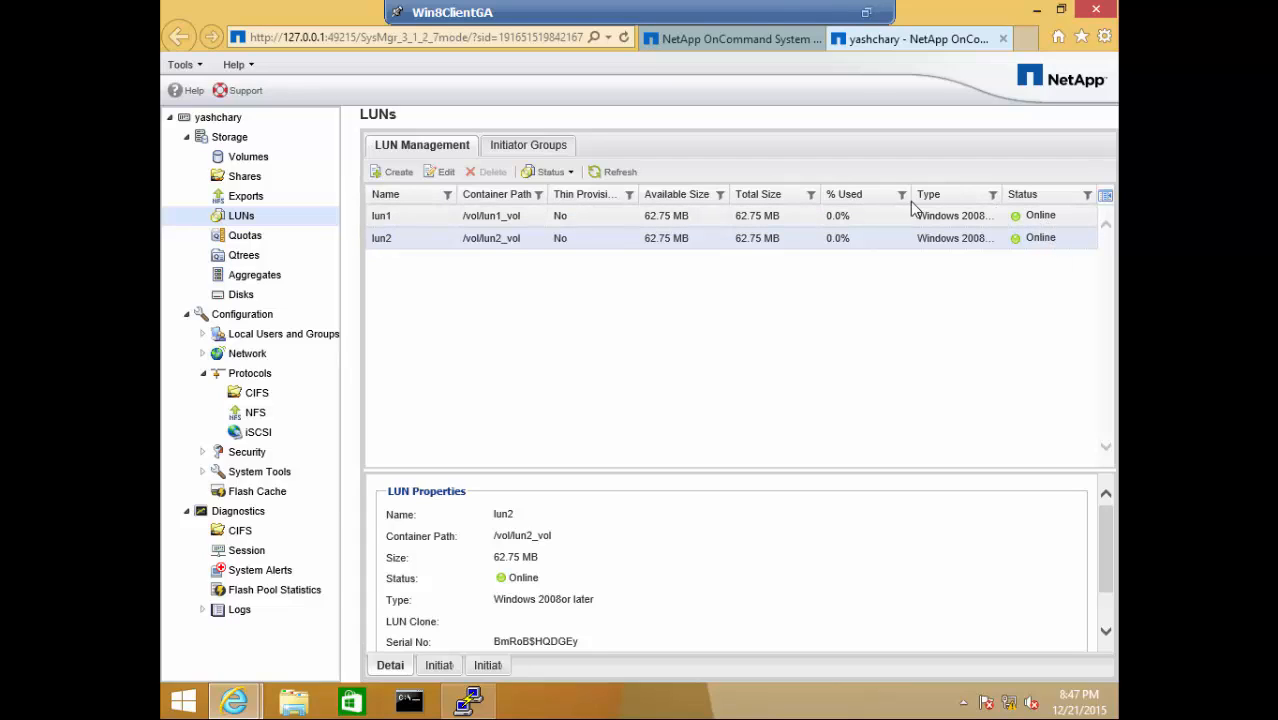
# - Widen the LUN list's Type column, then show the GAserver VM full screen
pyautogui.moveTo(909, 194); pyautogui.dragTo(856, 194)
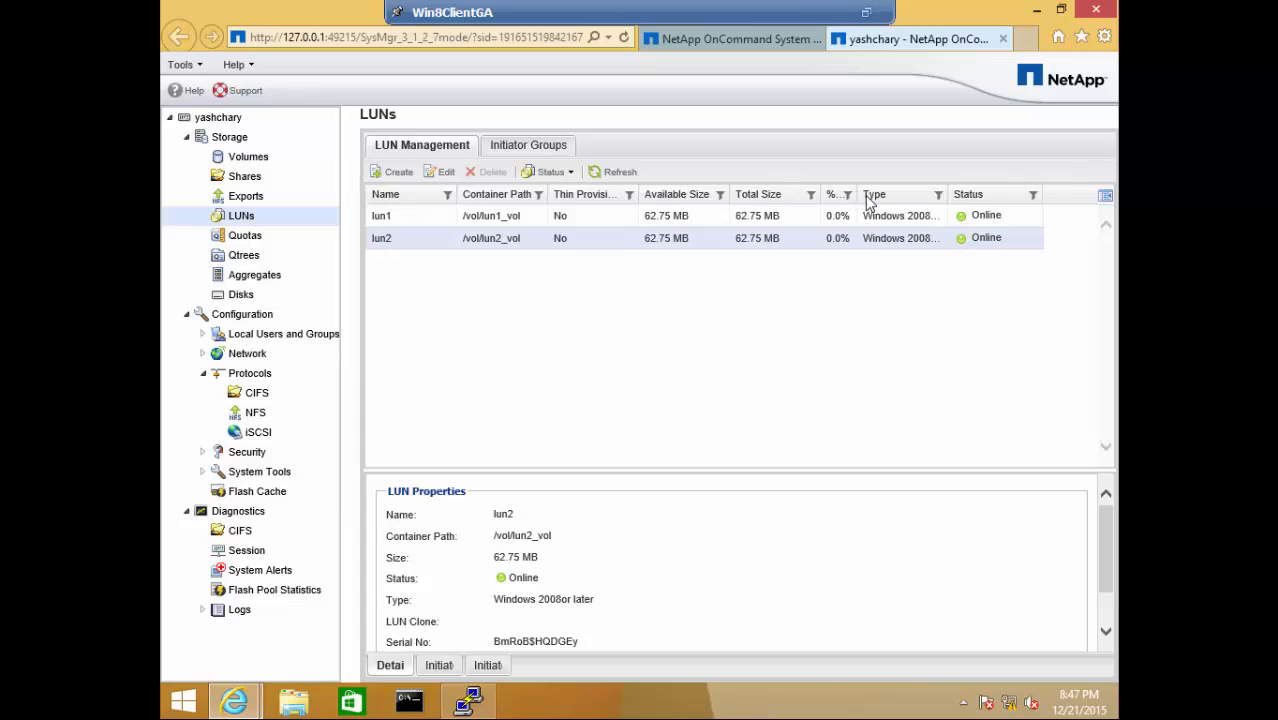
pyautogui.moveTo(948, 194); pyautogui.dragTo(1031, 196)
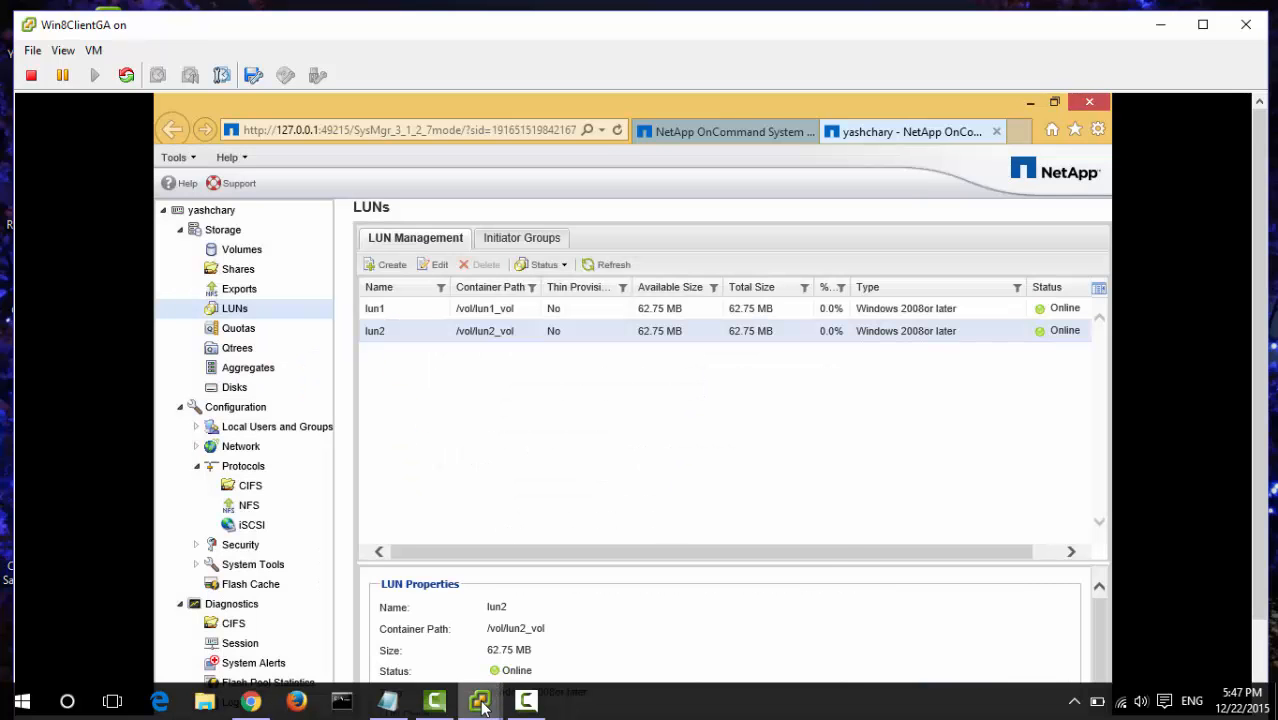
pyautogui.moveTo(481, 705)
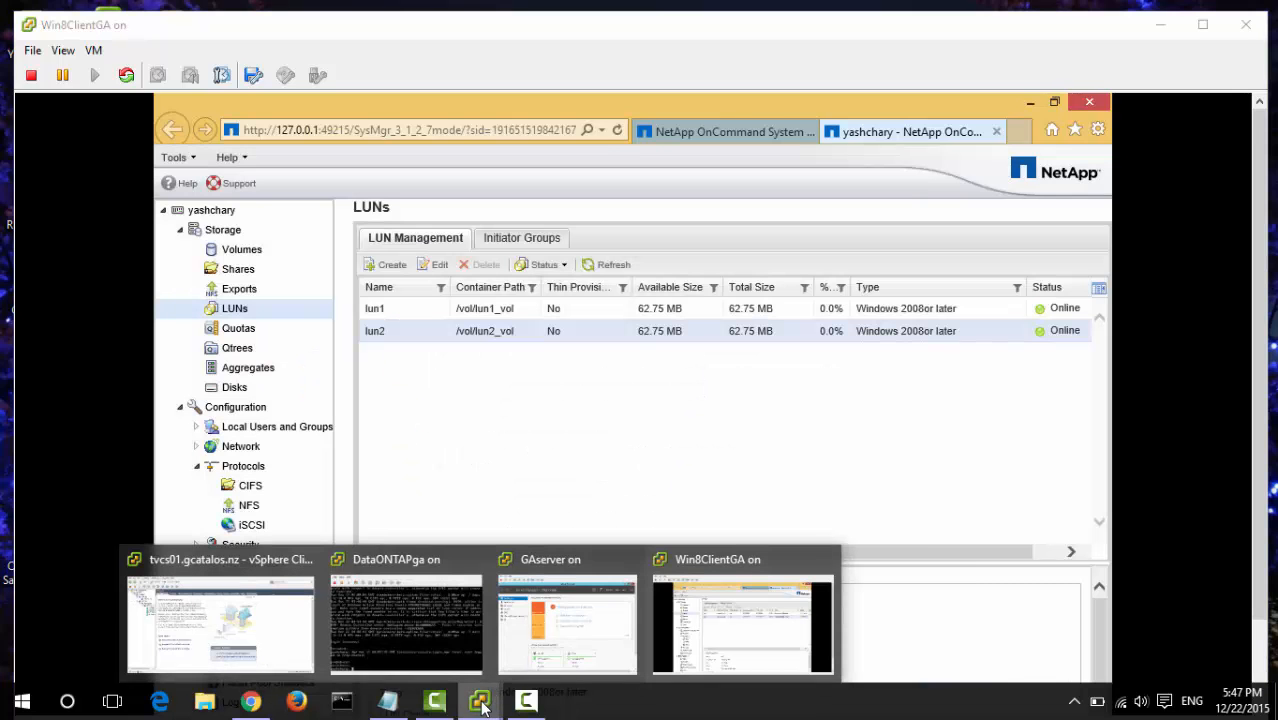
pyautogui.click(580, 616)
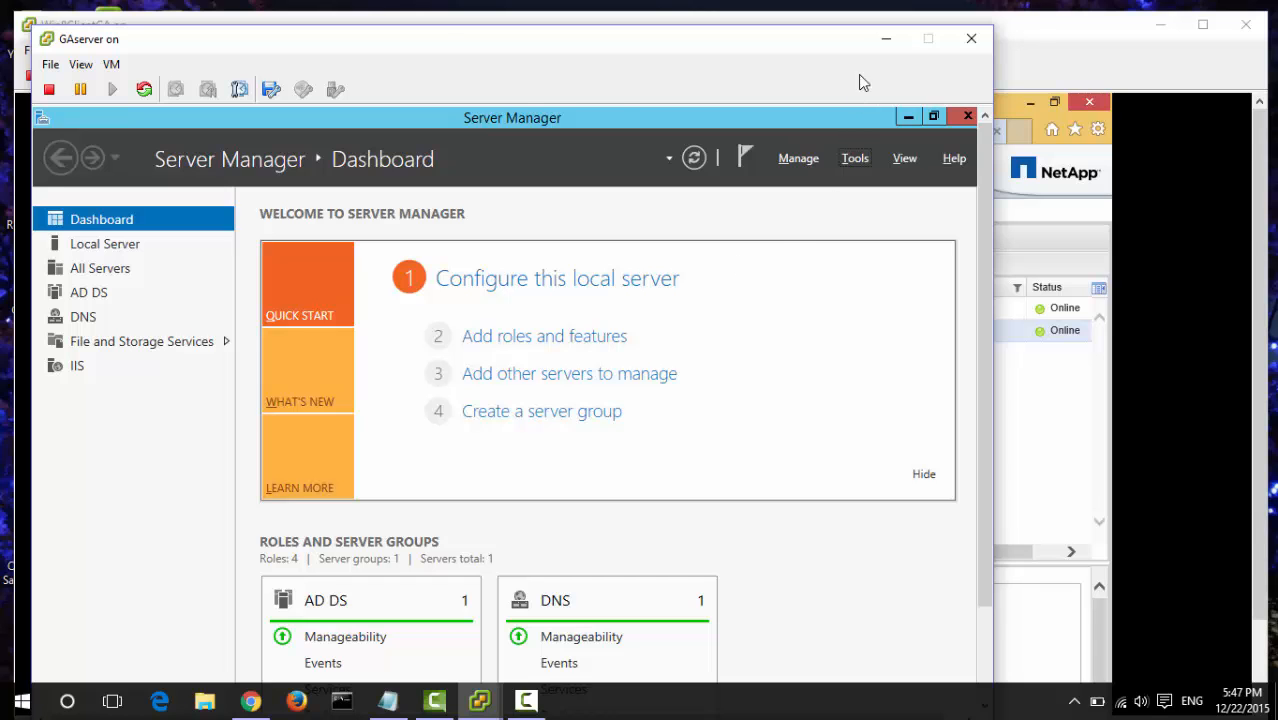
pyautogui.click(81, 64)
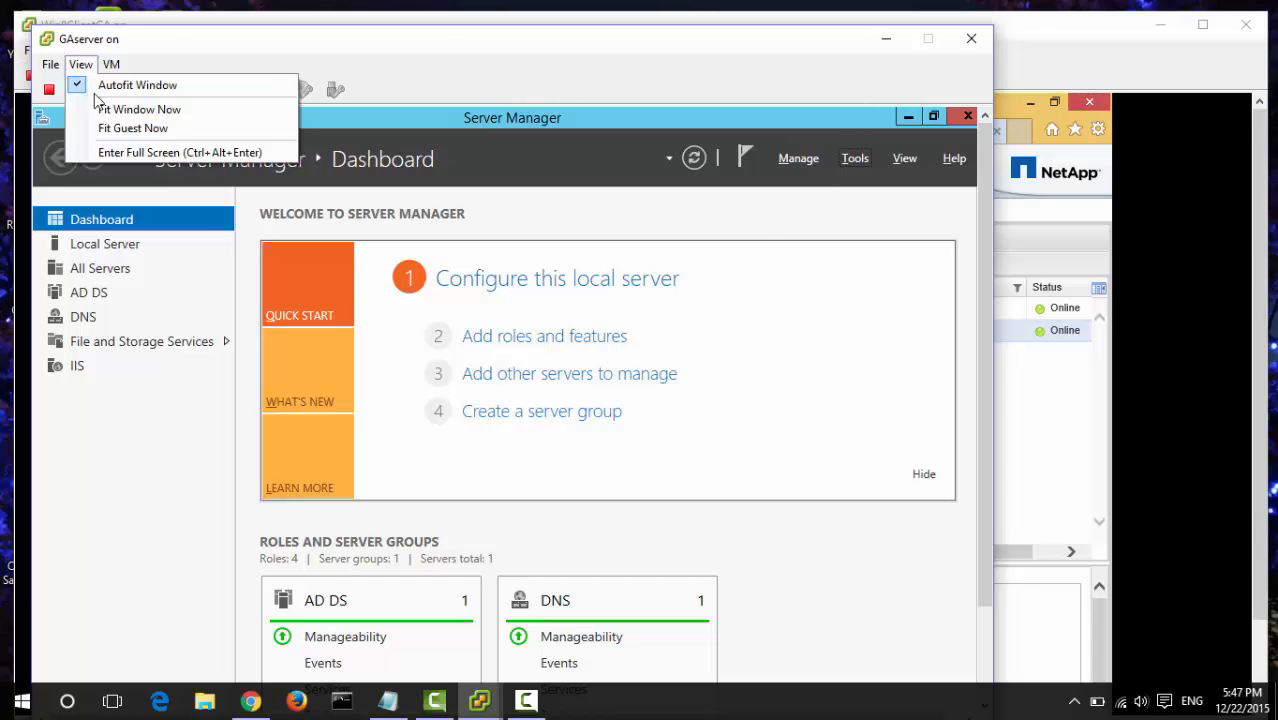
pyautogui.click(128, 151)
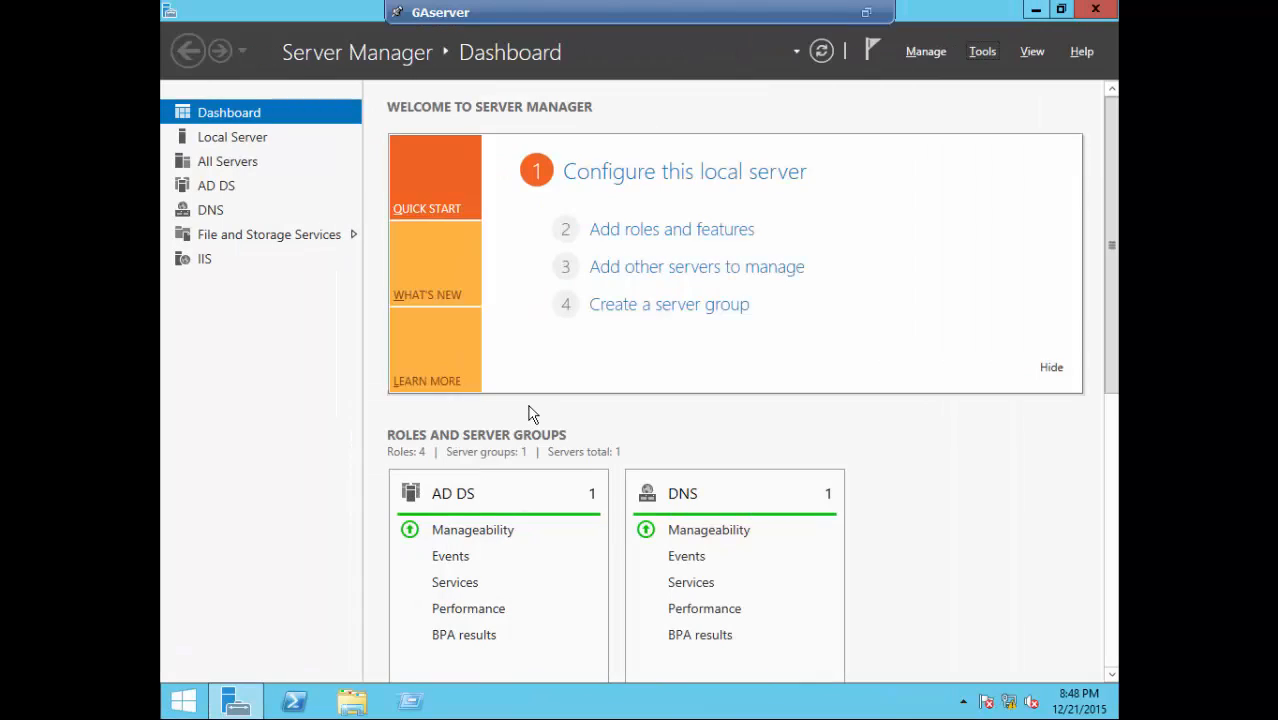
# - Open Disk Management maximized and rescan to detect the two new 62 MB disks
pyautogui.rightClick(190, 703)
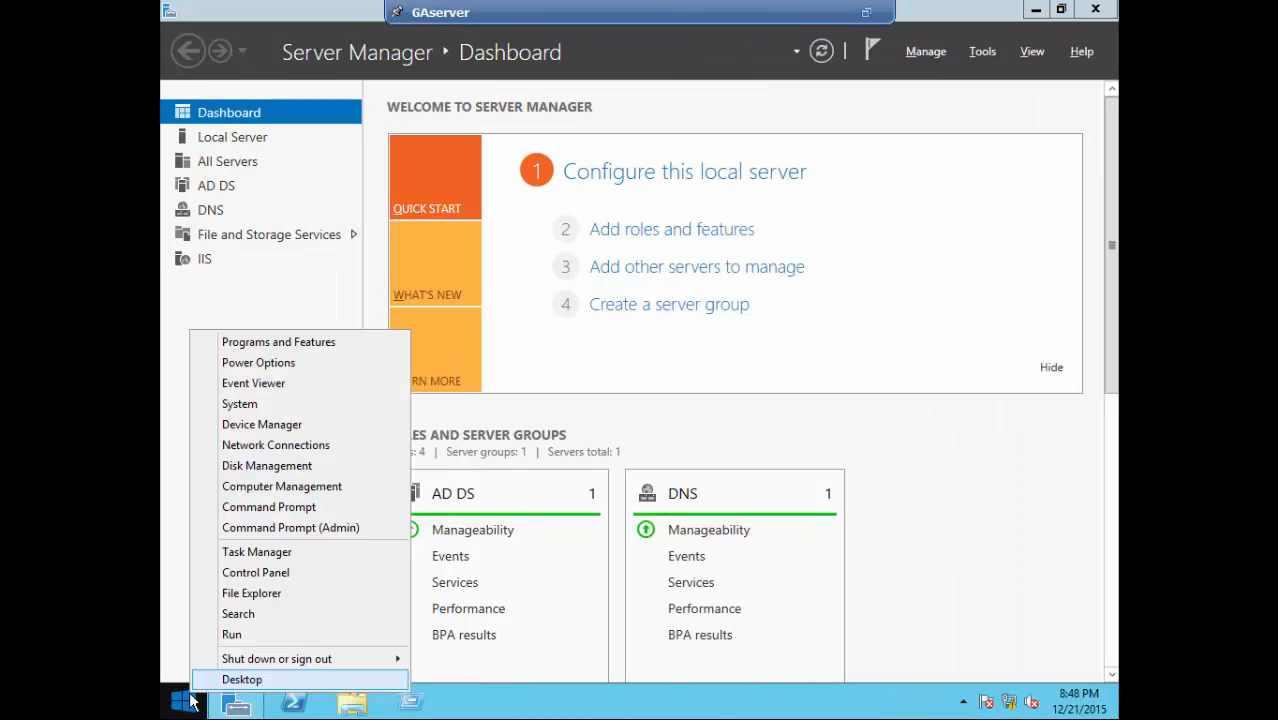
pyautogui.click(247, 476)
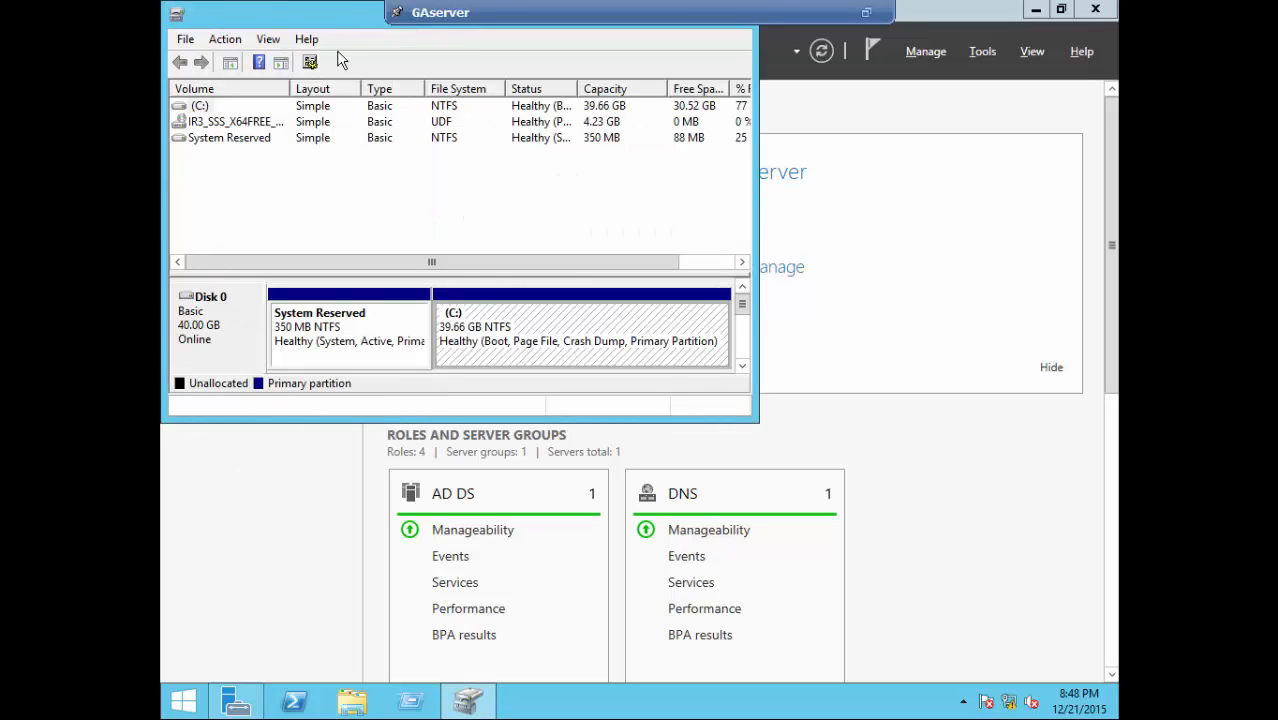
pyautogui.moveTo(445, 110); pyautogui.dragTo(487, 125)
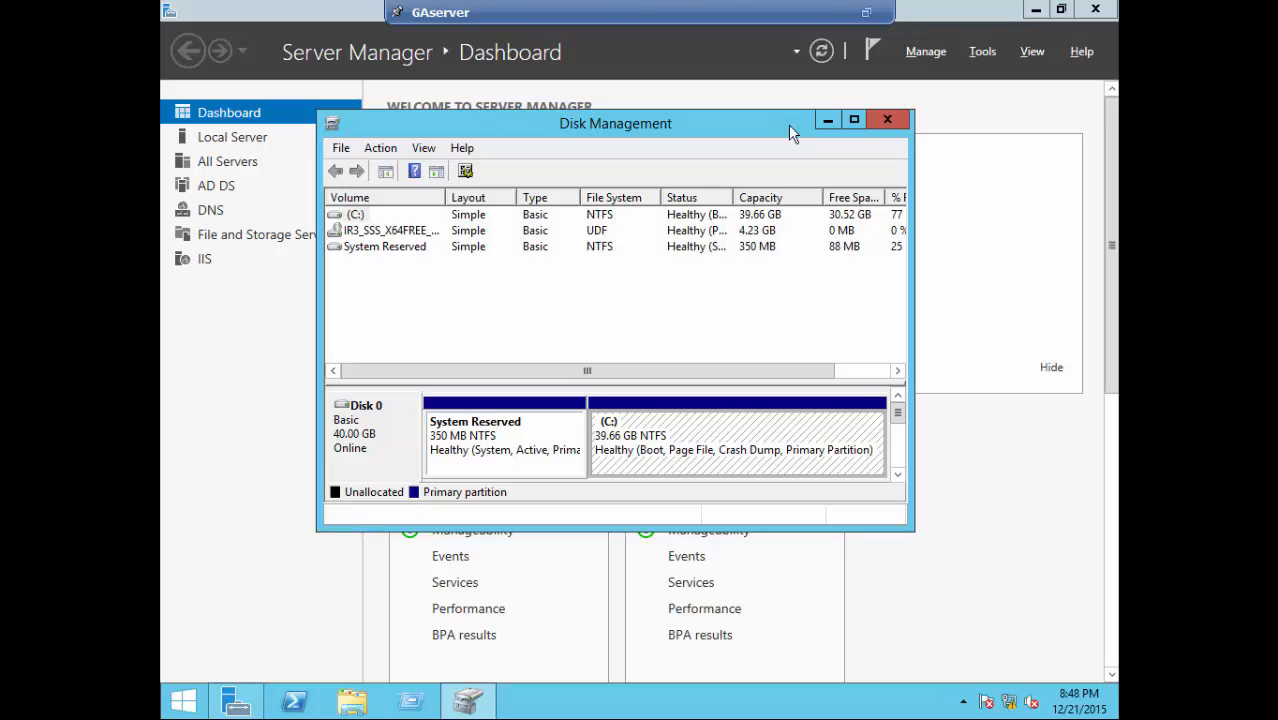
pyautogui.click(854, 120)
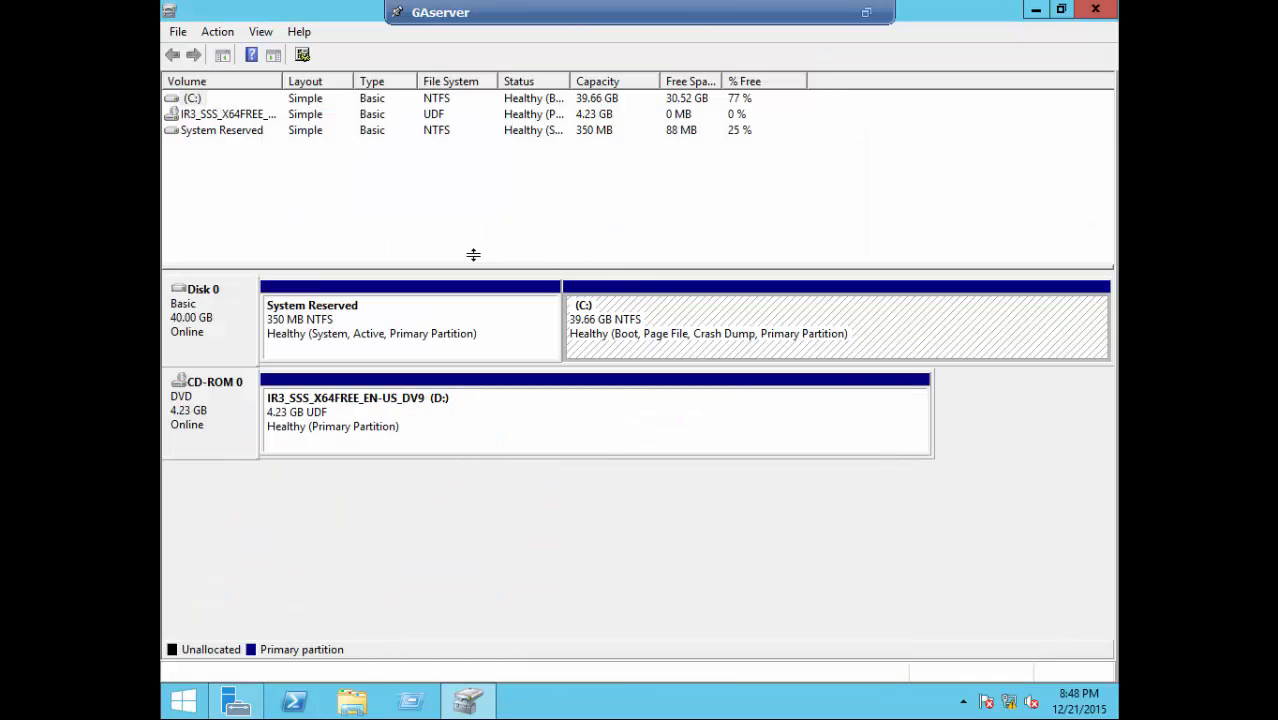
pyautogui.click(217, 31)
pyautogui.click(232, 76)
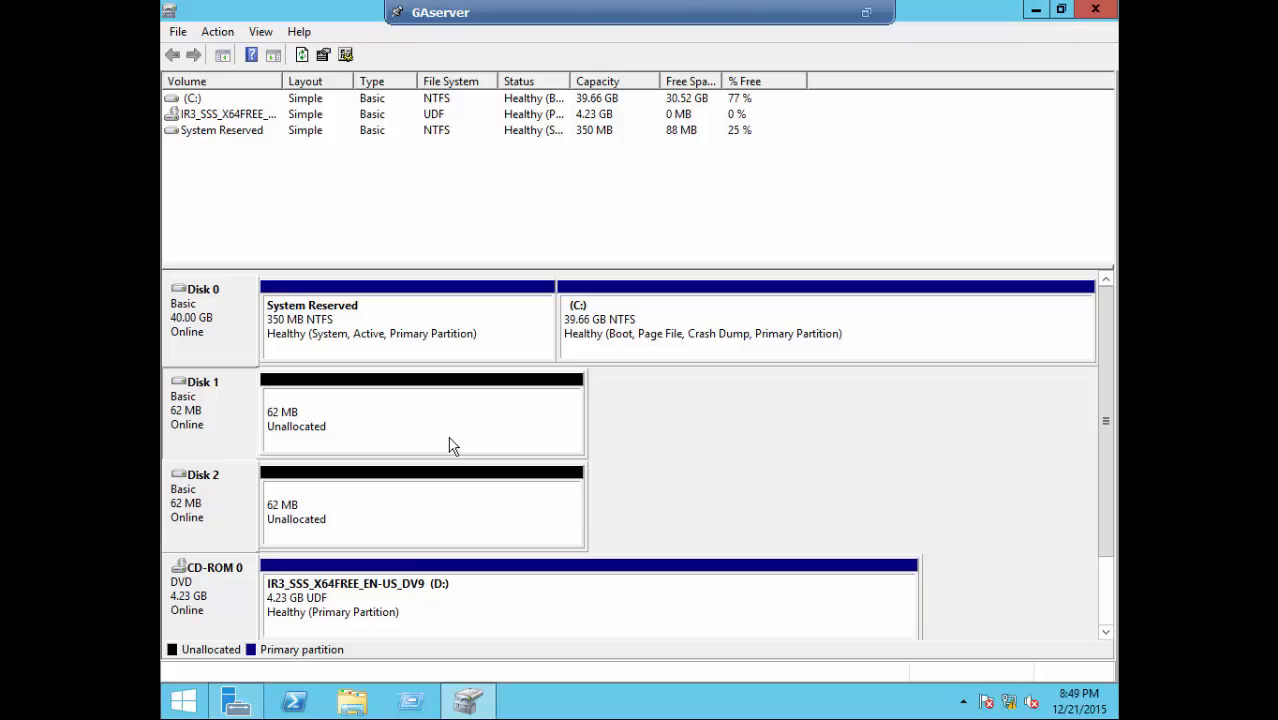
# - Create a 60 MB NTFS quick-formatted simple volume as drive E on Disk 1's unallocated space
pyautogui.click(356, 416)
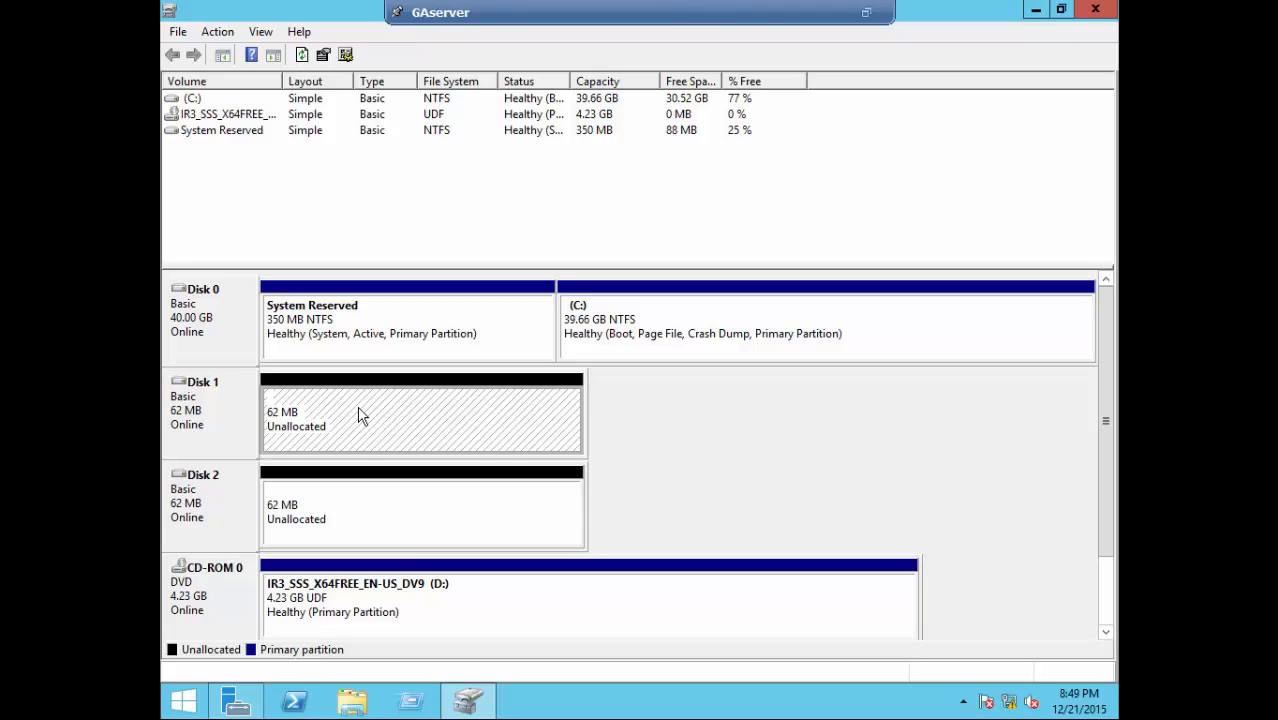
pyautogui.rightClick(301, 419)
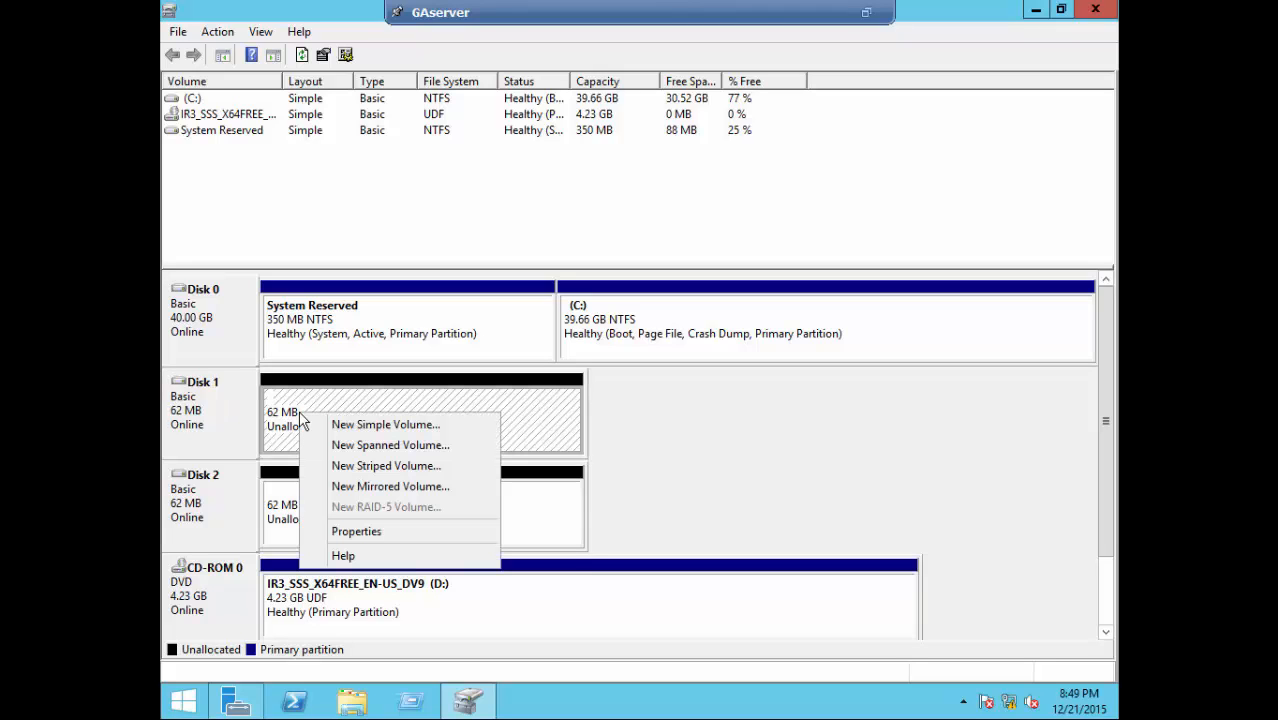
pyautogui.click(352, 425)
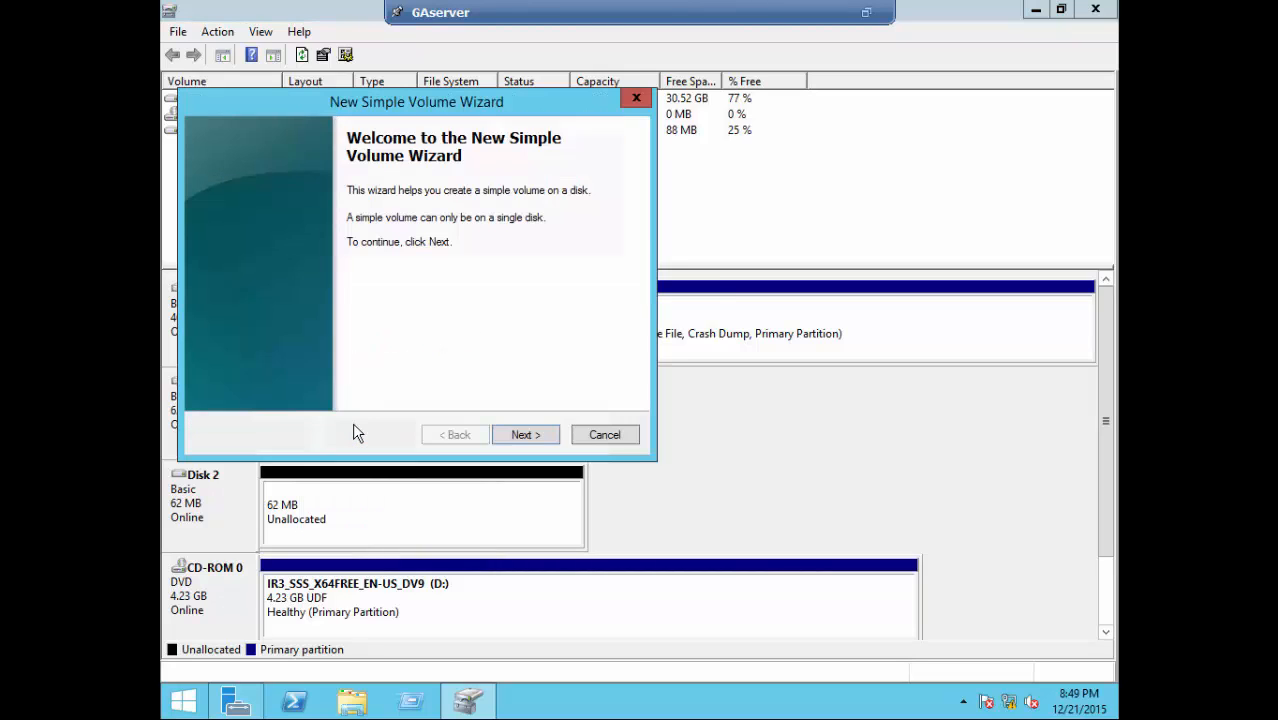
pyautogui.click(530, 440)
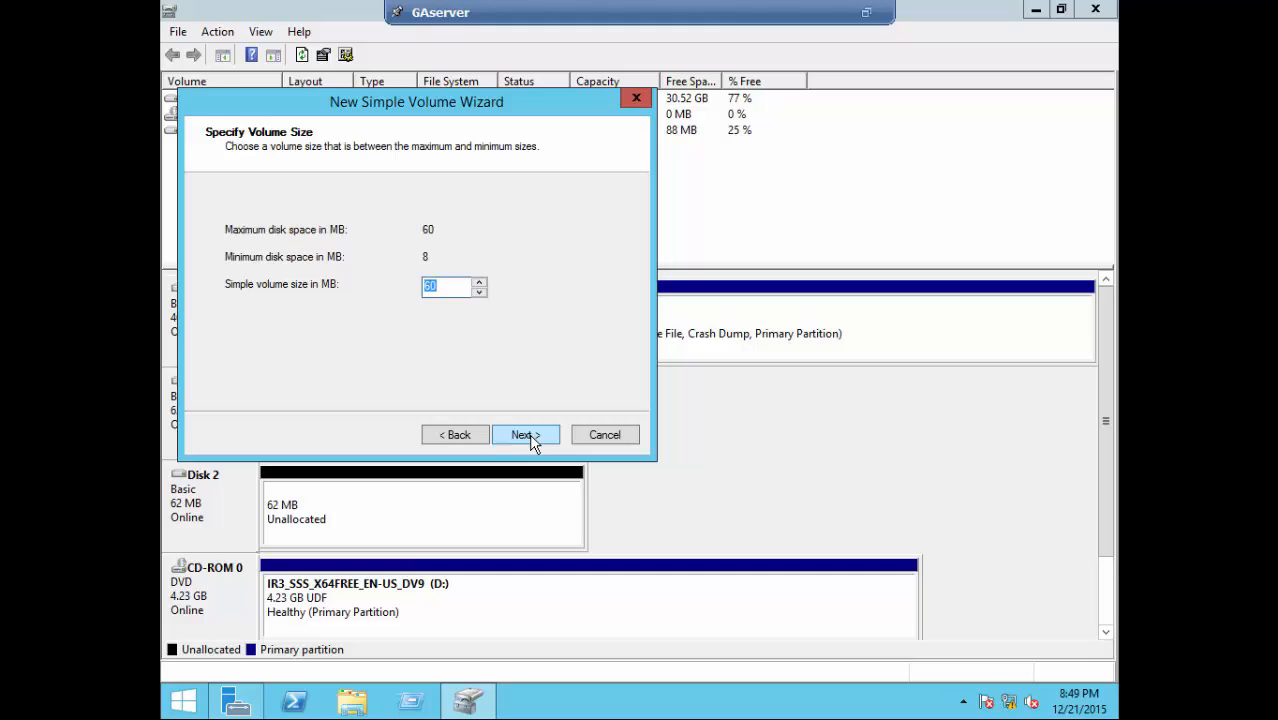
pyautogui.click(531, 443)
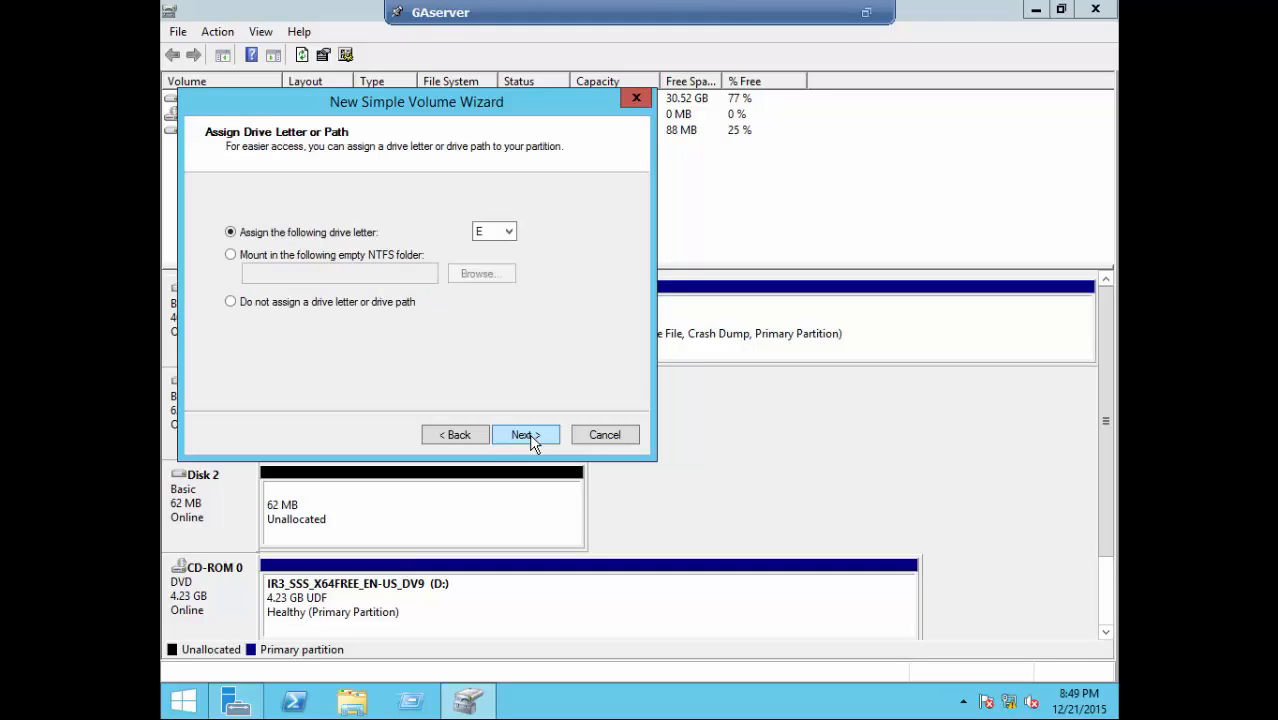
pyautogui.click(532, 443)
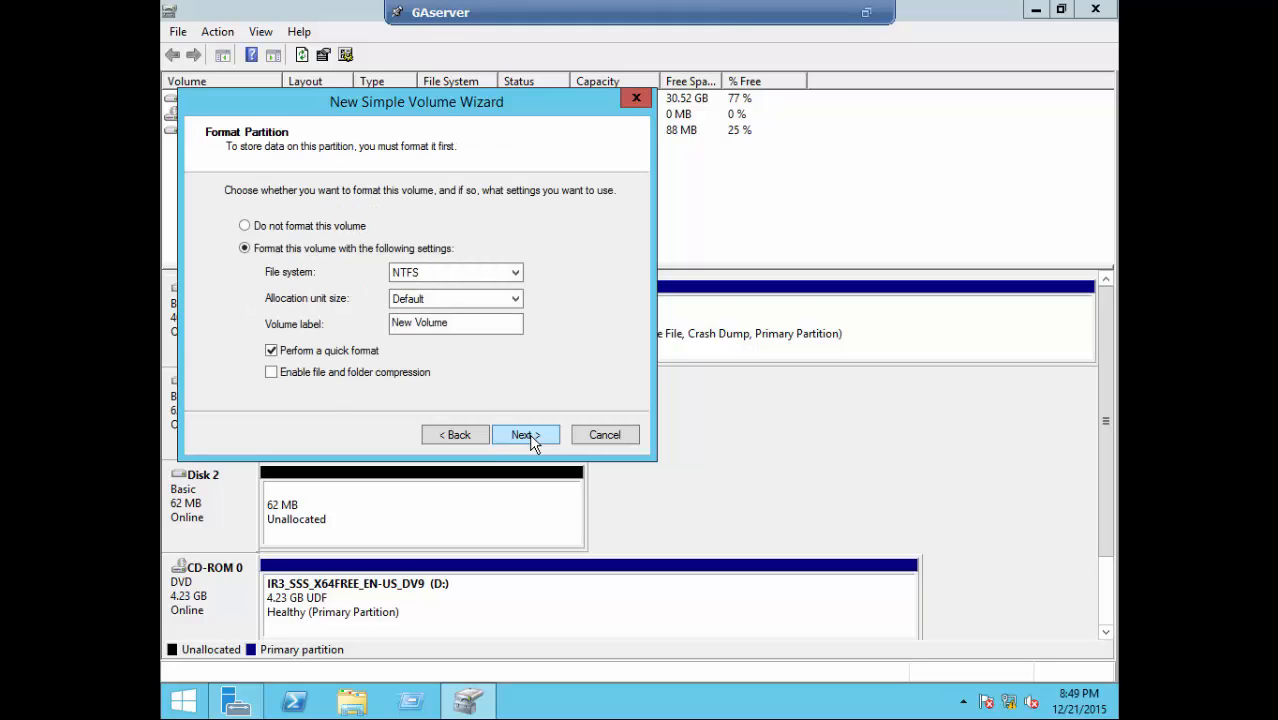
pyautogui.click(533, 443)
pyautogui.click(527, 436)
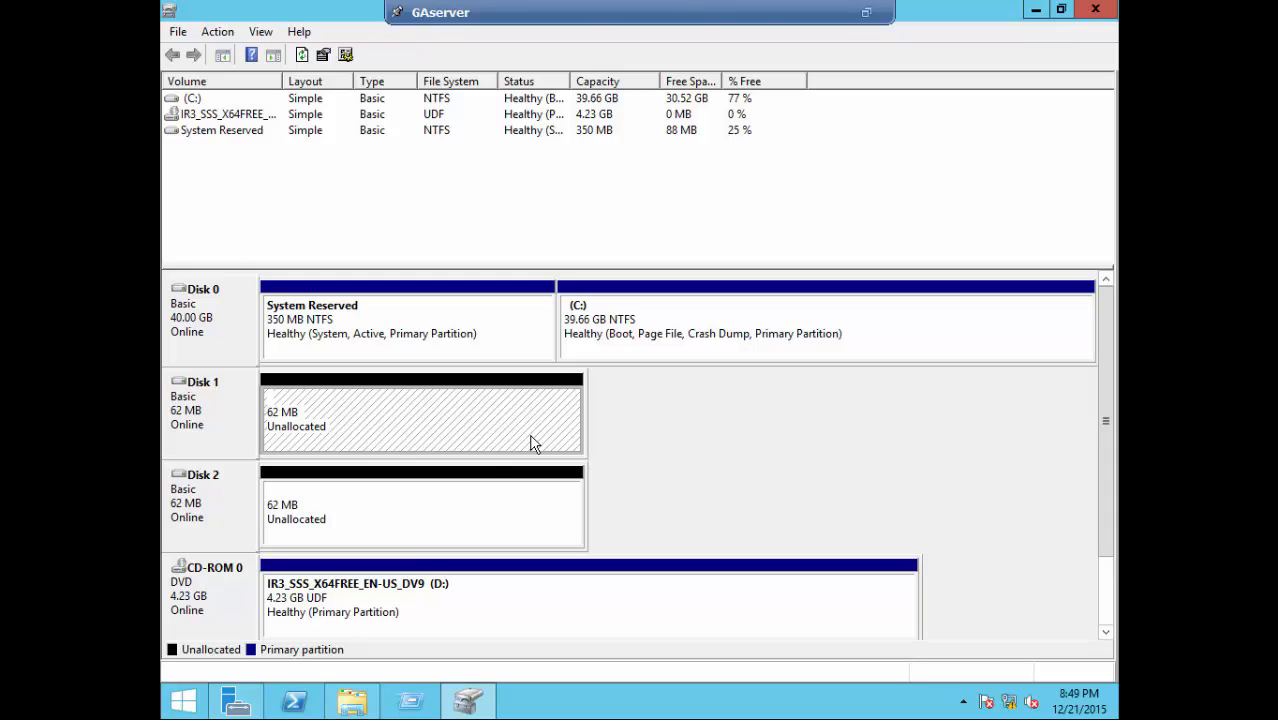
# - Answer Explorer's format prompt for drive E and dismiss the resulting format error
pyautogui.click(350, 703)
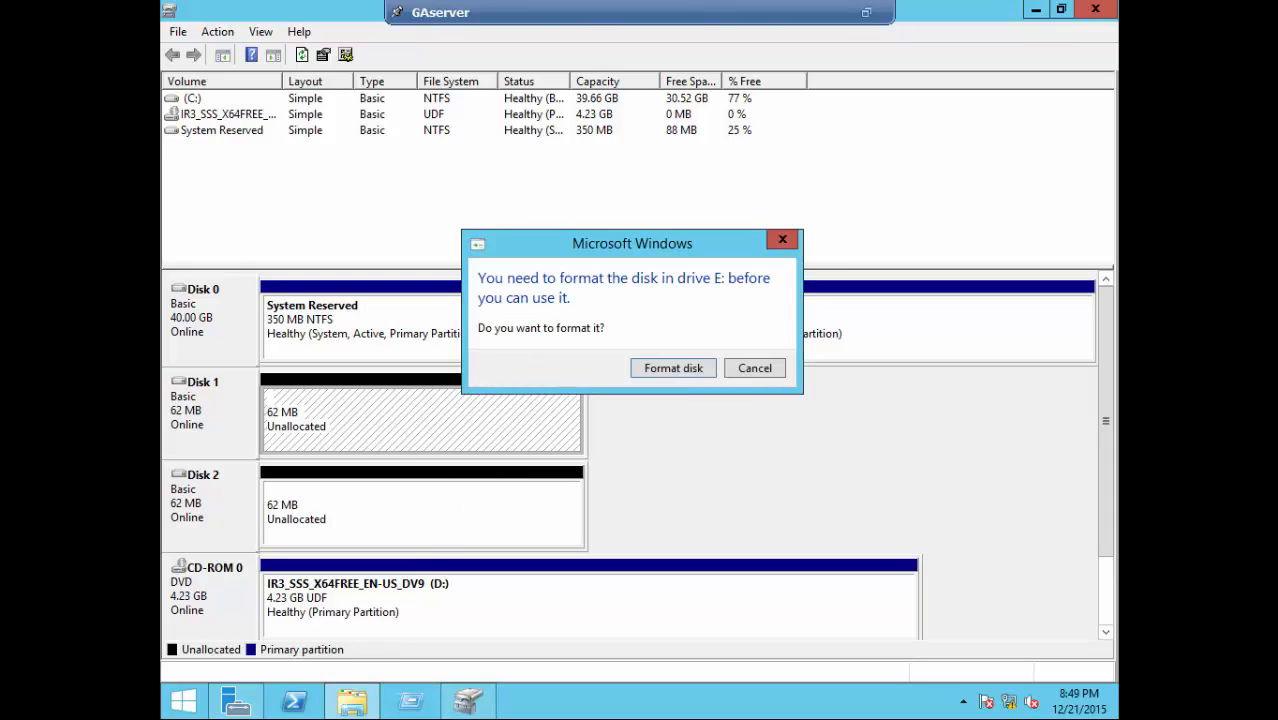
pyautogui.click(670, 369)
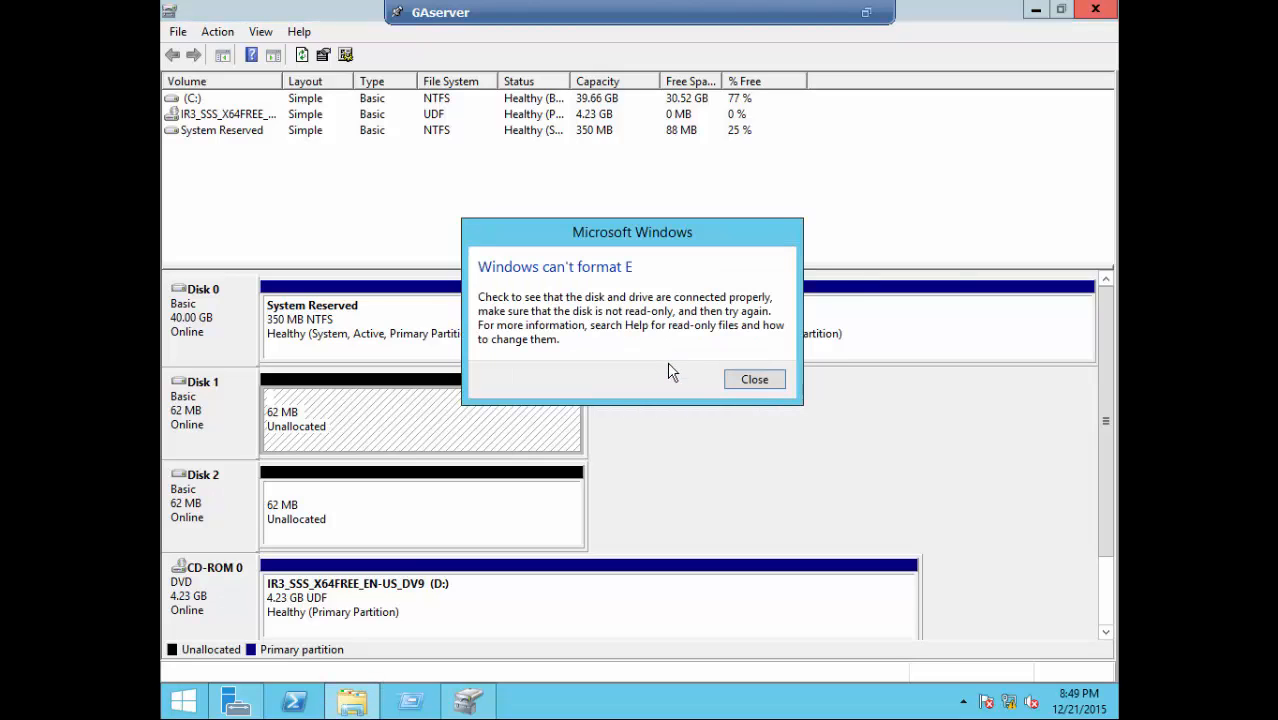
pyautogui.click(756, 381)
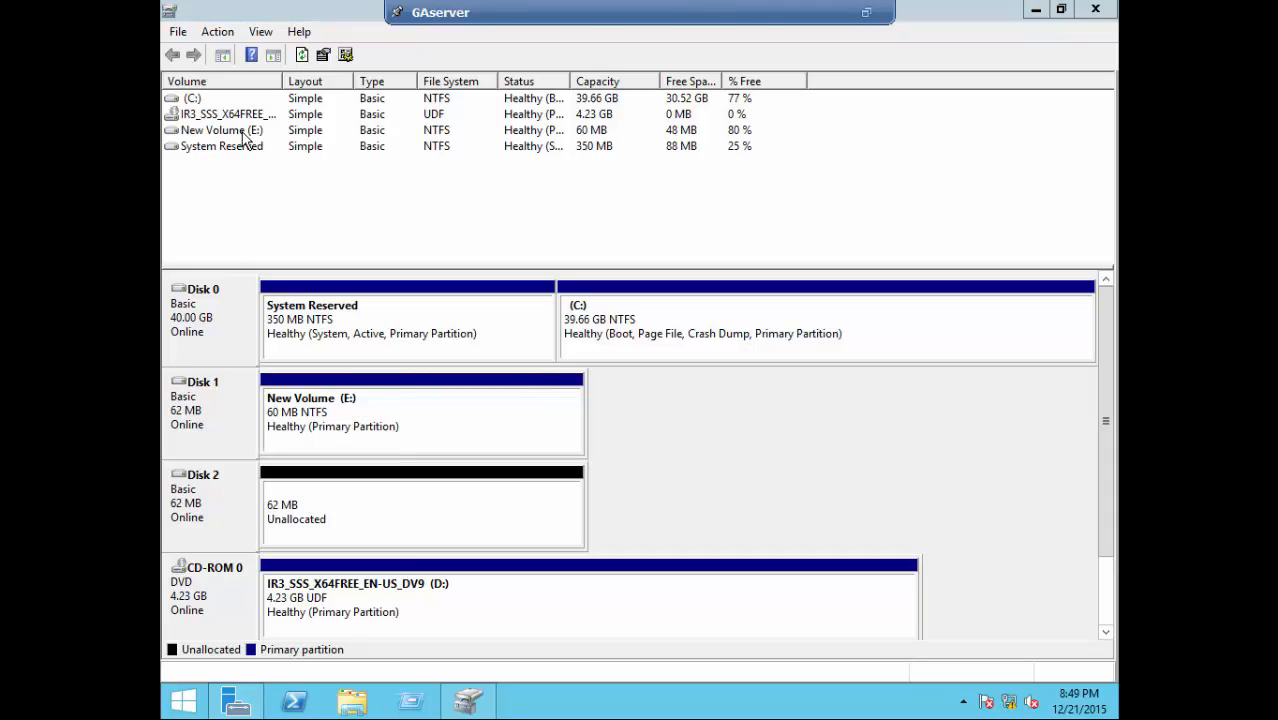
# - Create a 60 MB NTFS quick-formatted simple volume as drive F on Disk 2's unallocated space
pyautogui.click(336, 510)
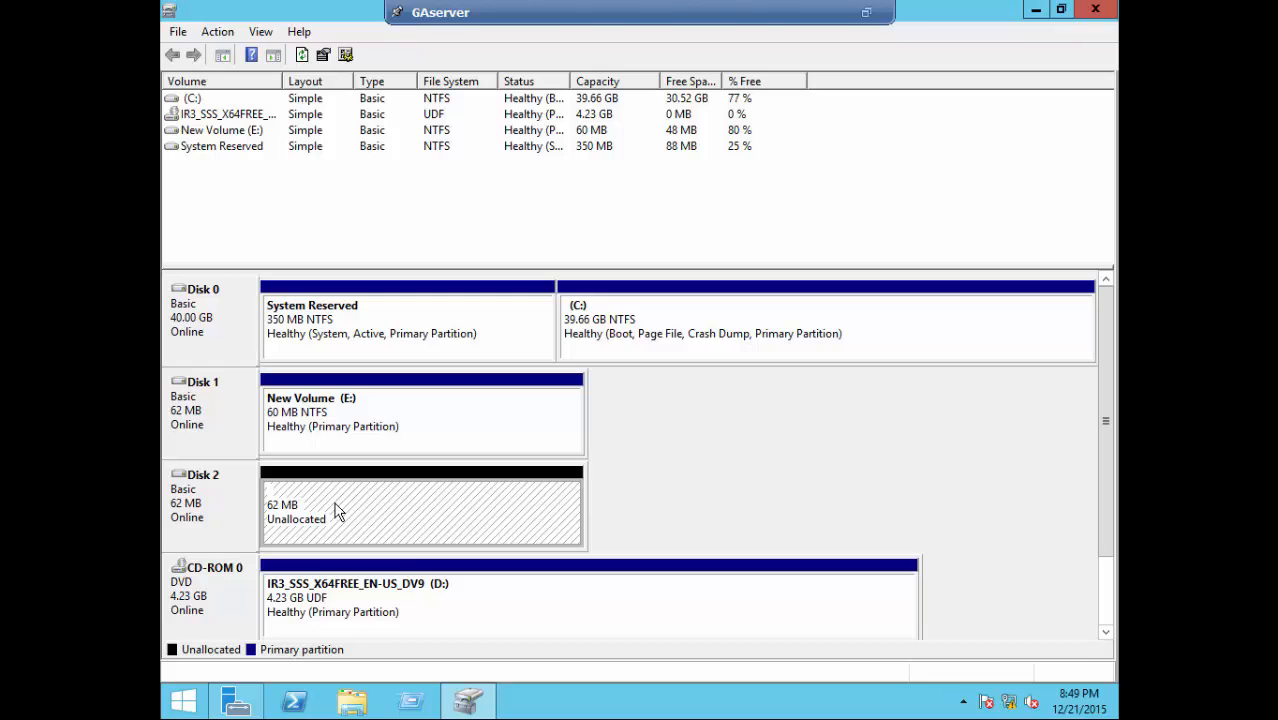
pyautogui.rightClick(336, 510)
pyautogui.click(377, 520)
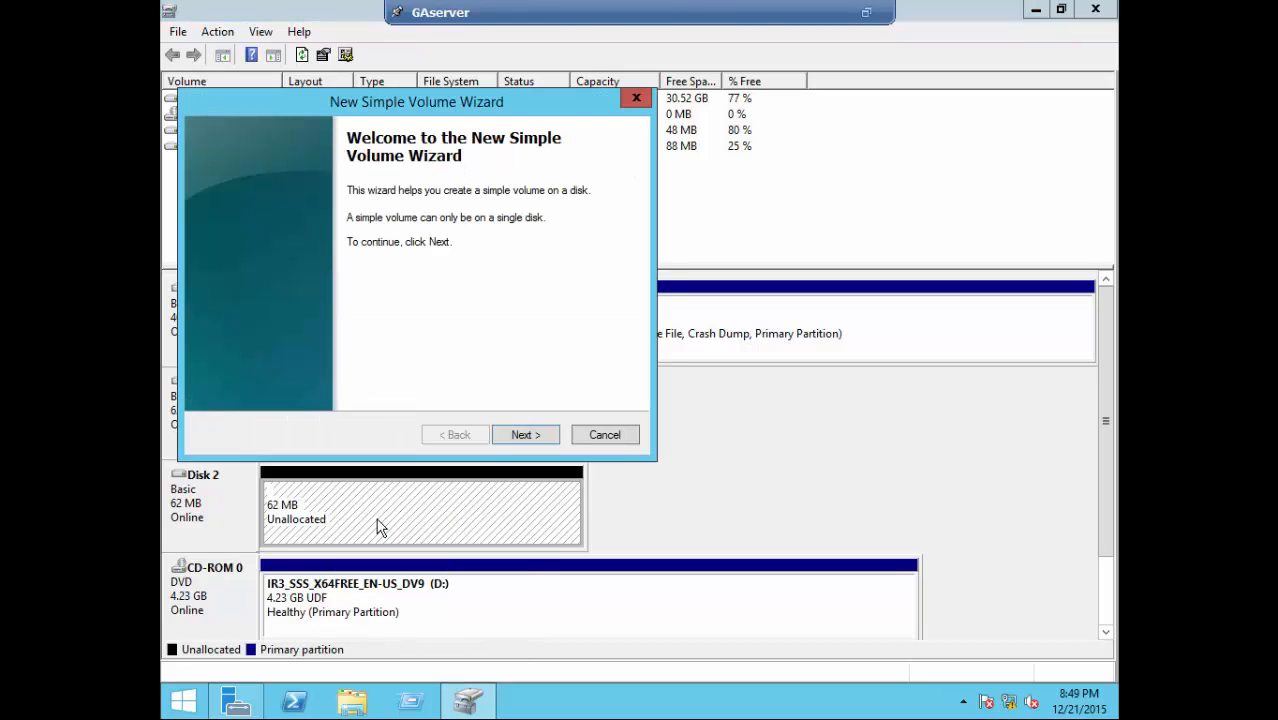
pyautogui.click(532, 441)
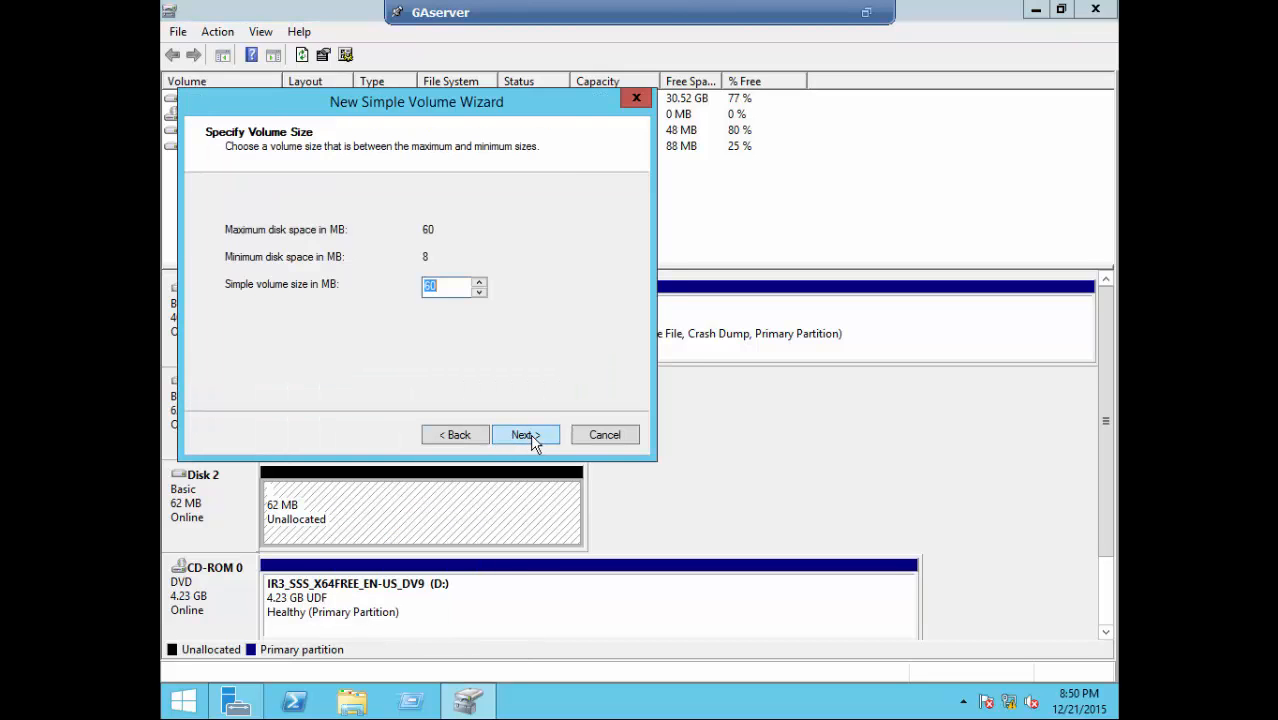
pyautogui.click(525, 435)
pyautogui.click(527, 436)
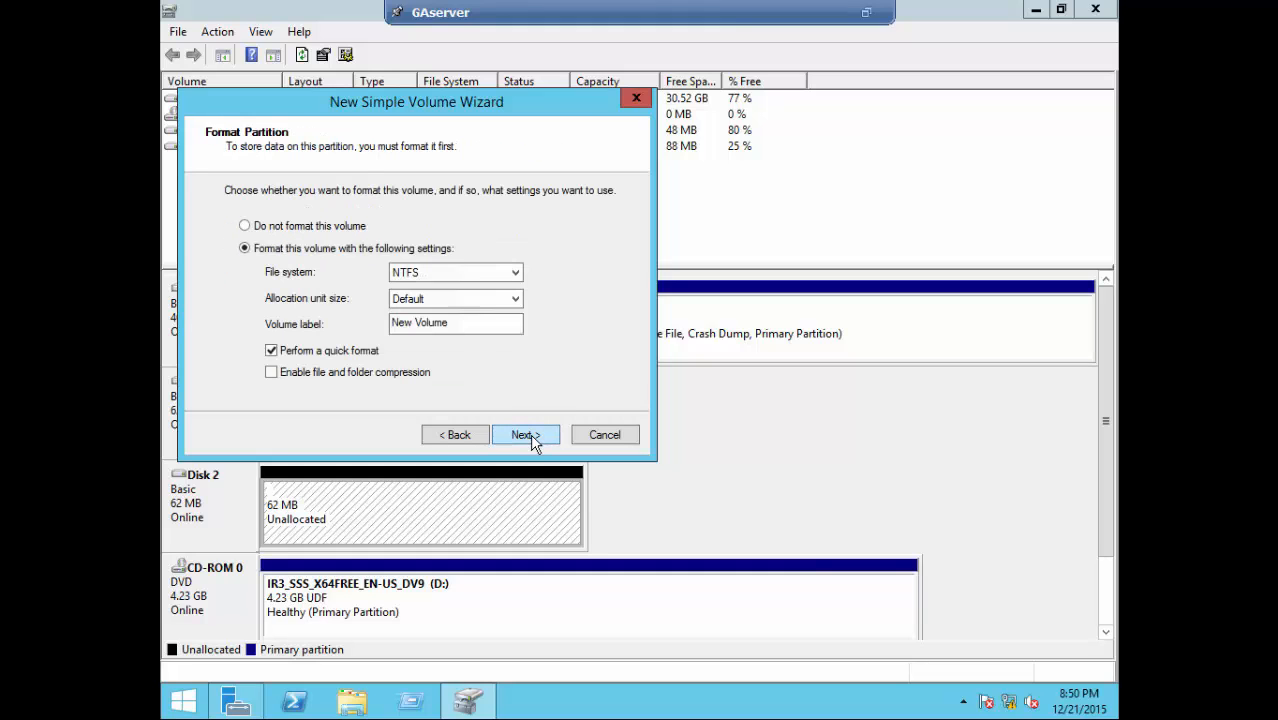
pyautogui.click(527, 436)
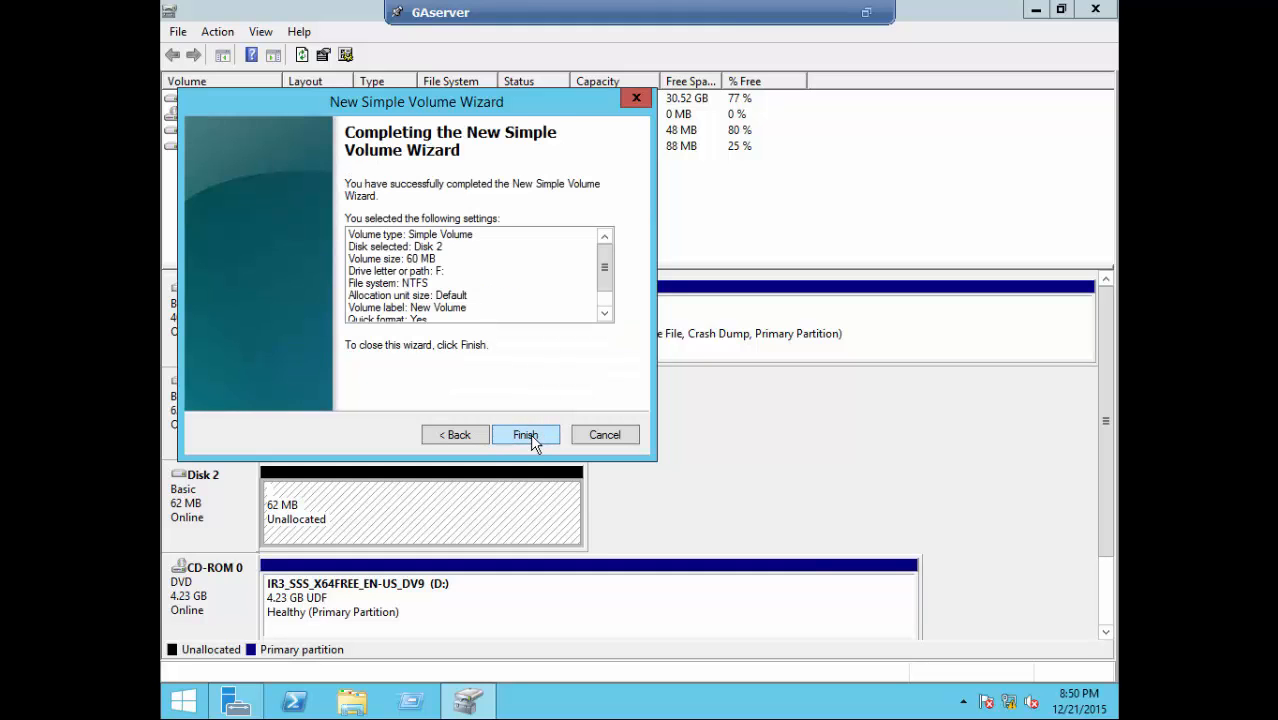
pyautogui.click(526, 436)
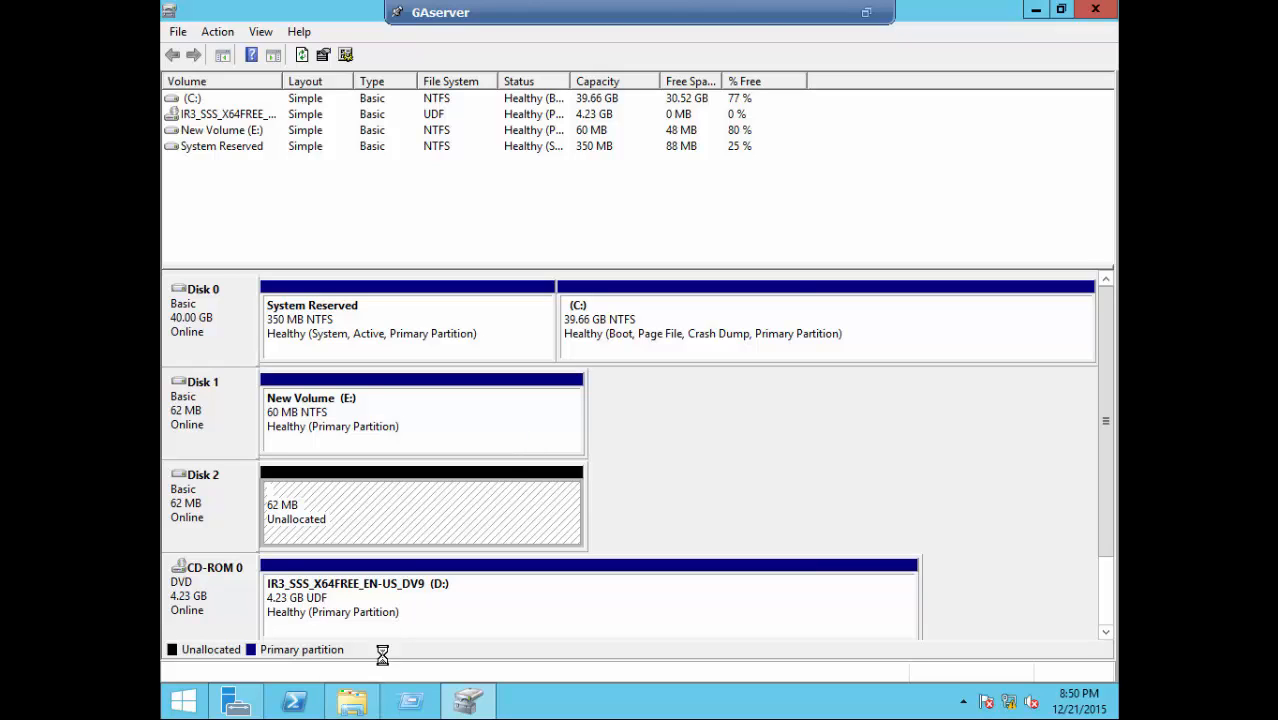
# - Dismiss the drive F format prompt and error, then minimize Disk Management
pyautogui.click(376, 712)
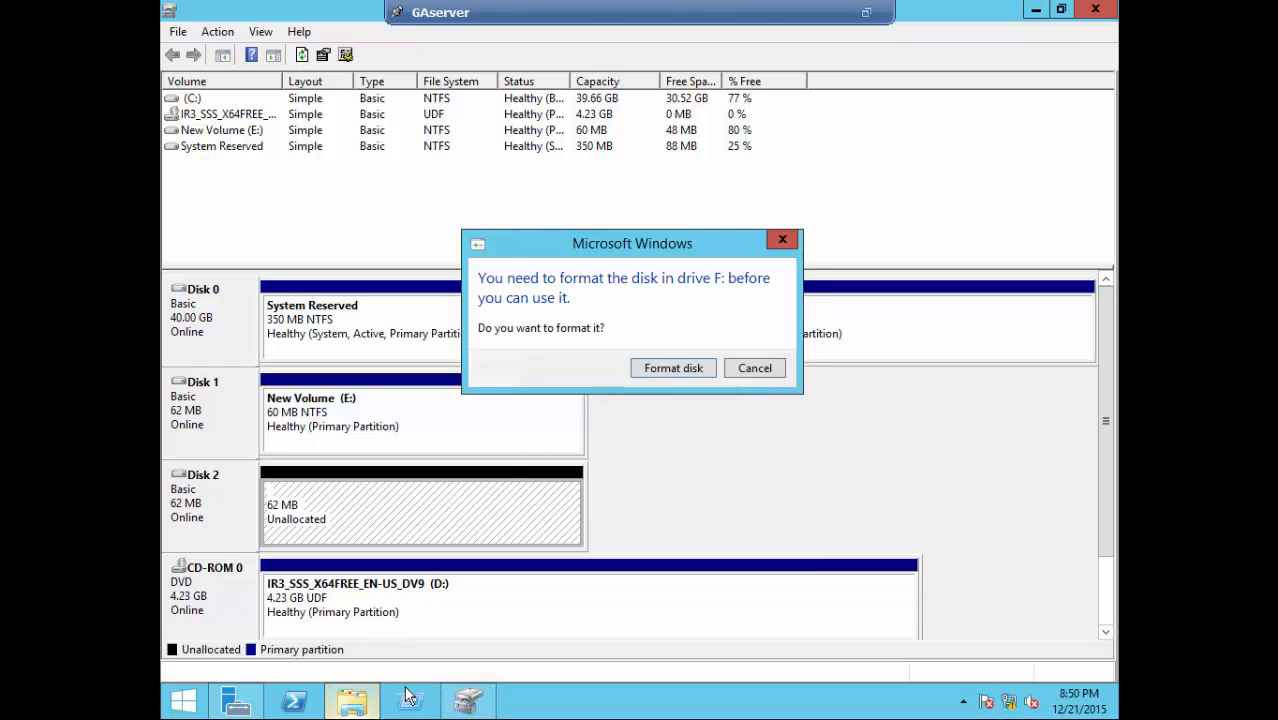
pyautogui.click(673, 369)
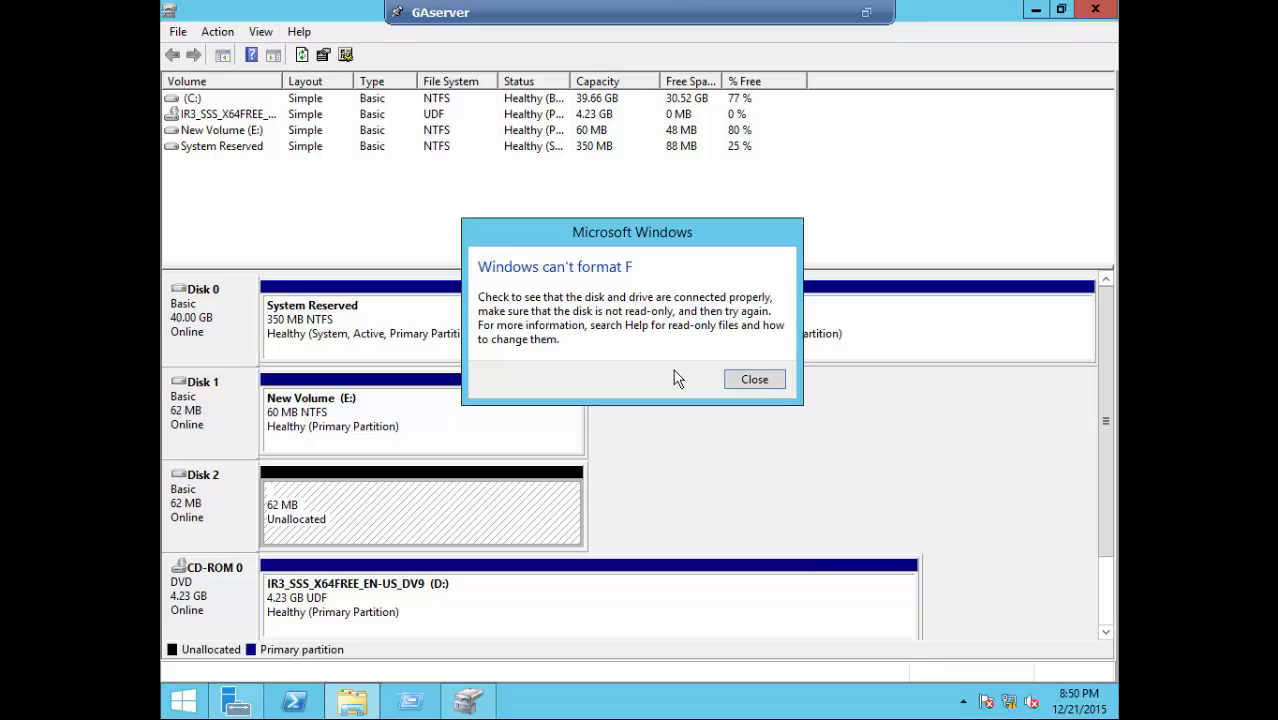
pyautogui.click(755, 382)
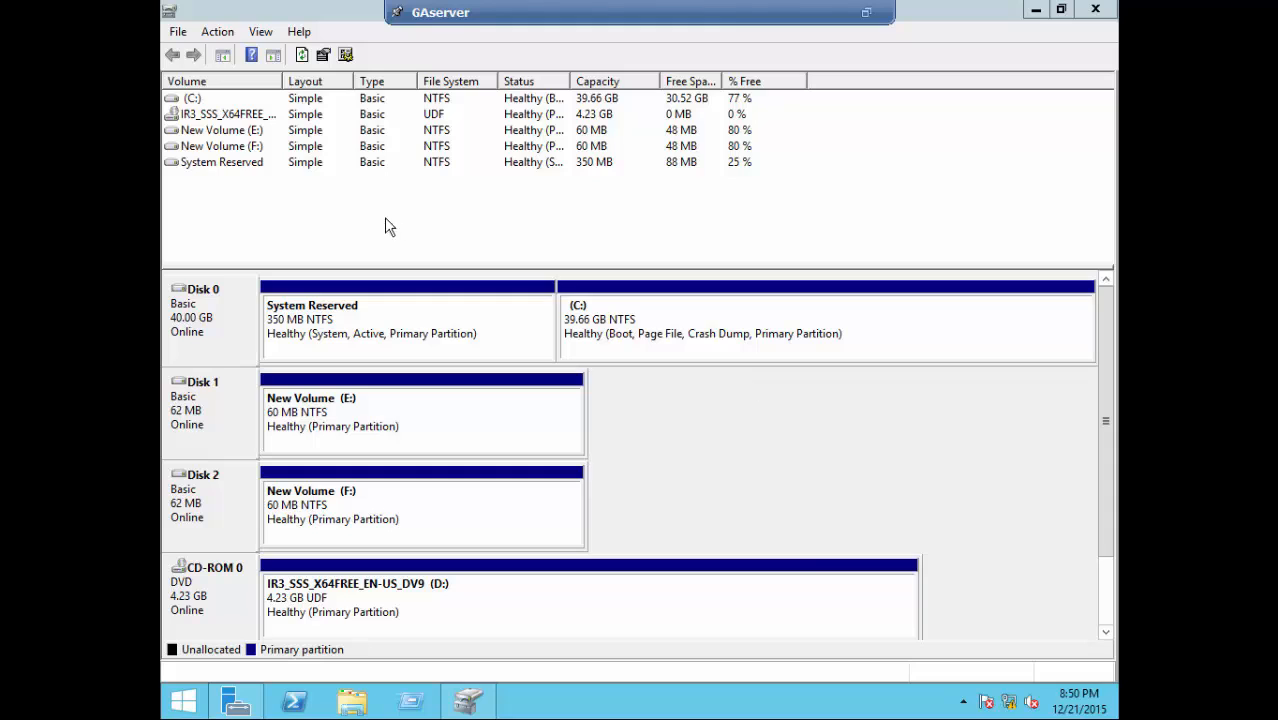
pyautogui.click(1035, 10)
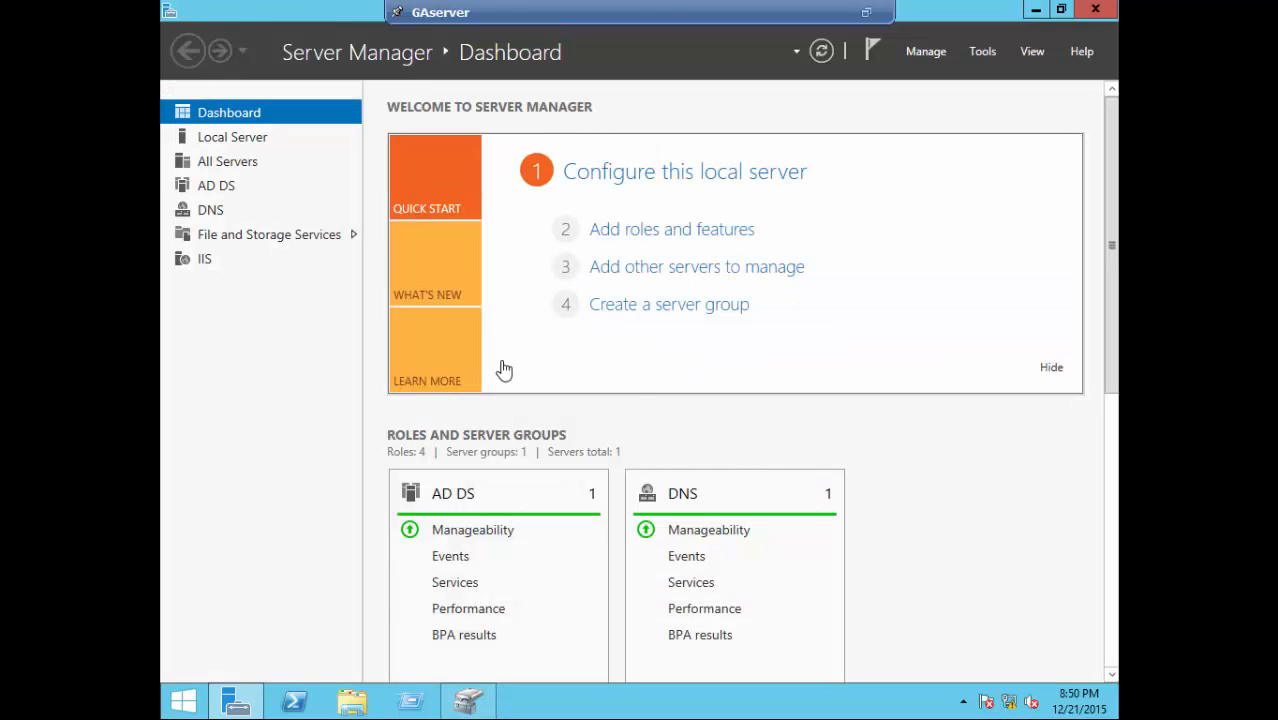
# - Check in maximized This PC that drives E and F show 48.2 MB free of 59.9 MB, then exit full screen
pyautogui.click(352, 703)
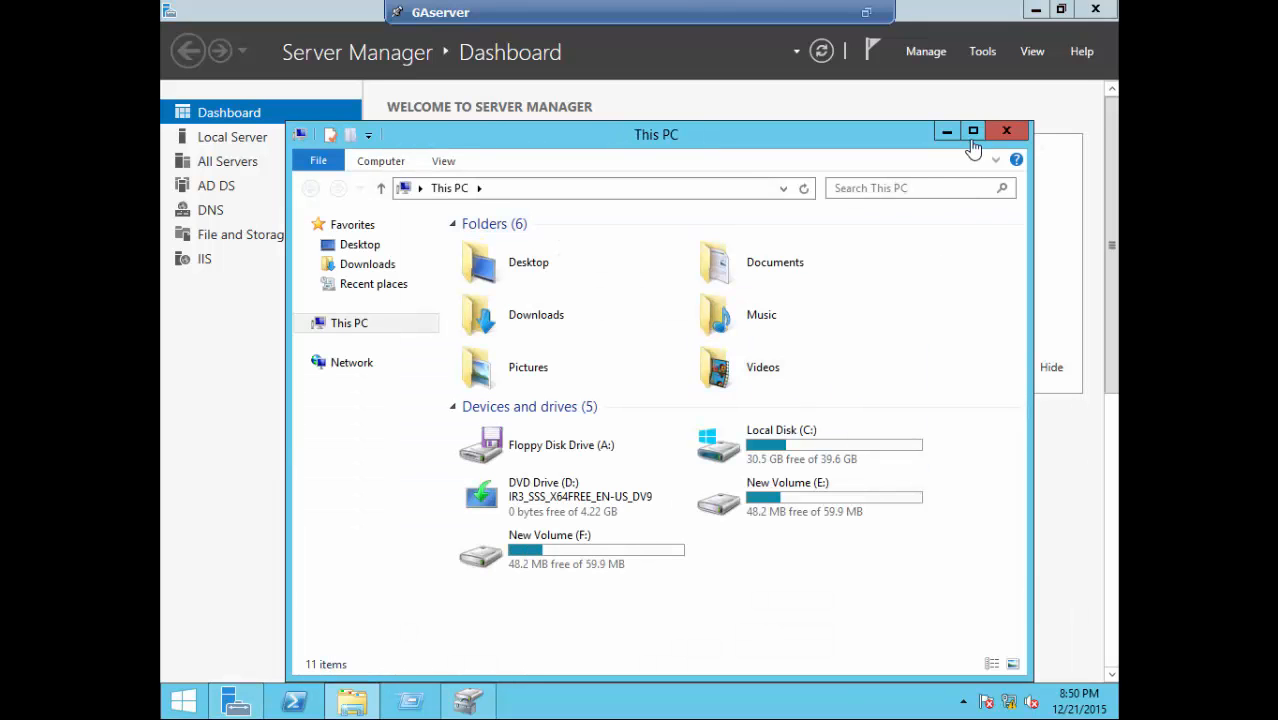
pyautogui.click(973, 132)
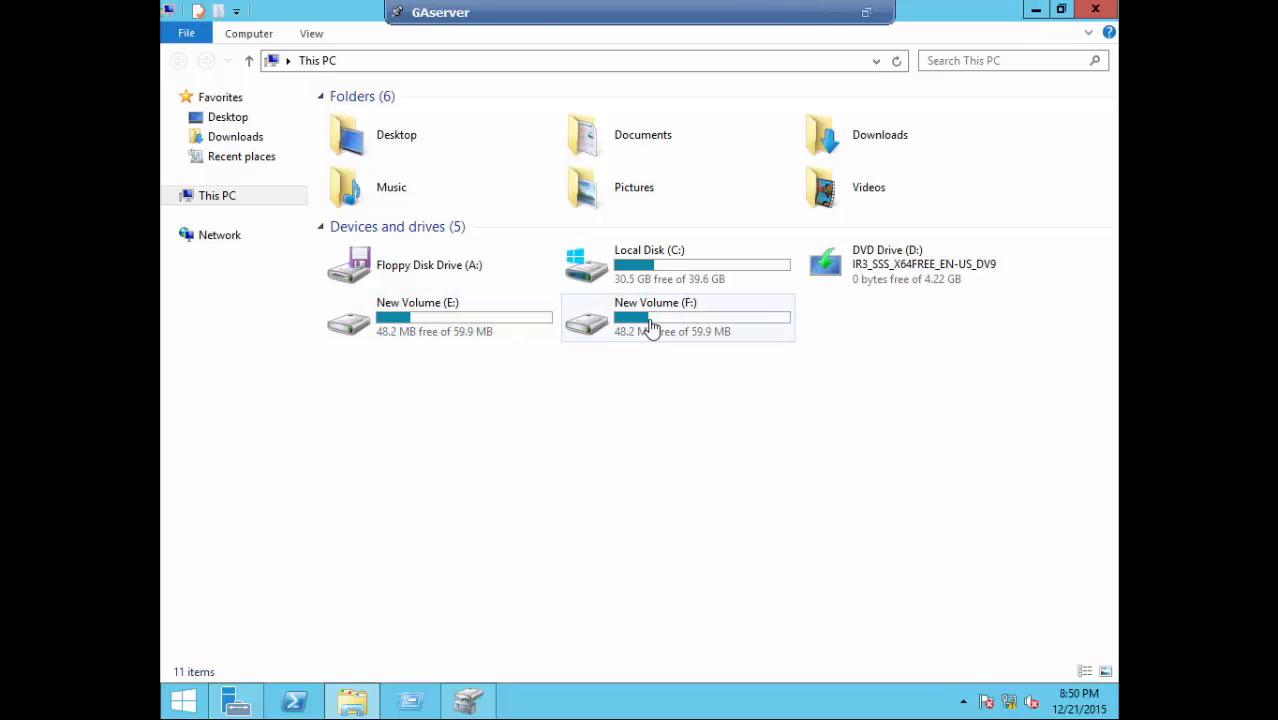
pyautogui.hotkey('ctrl', 'alt')
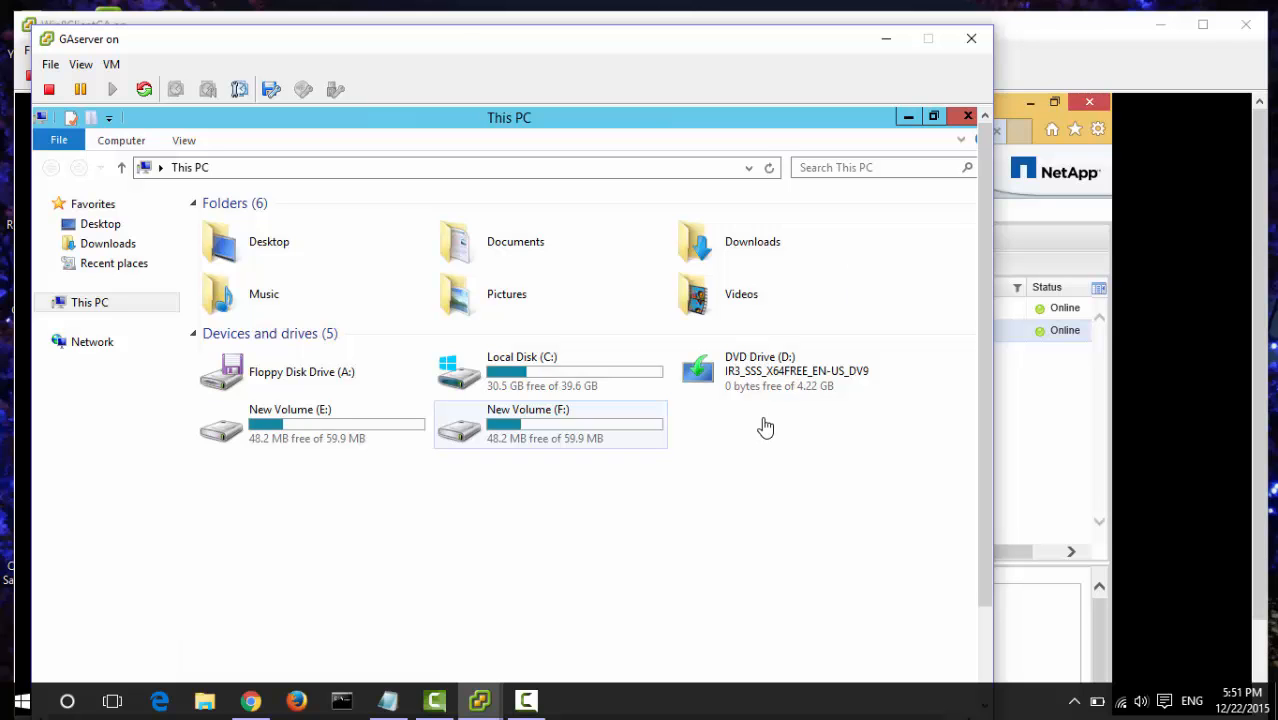
# - In the objectives notes, insert blank lines after the Configure and Create a LUN lines
pyautogui.click(388, 700)
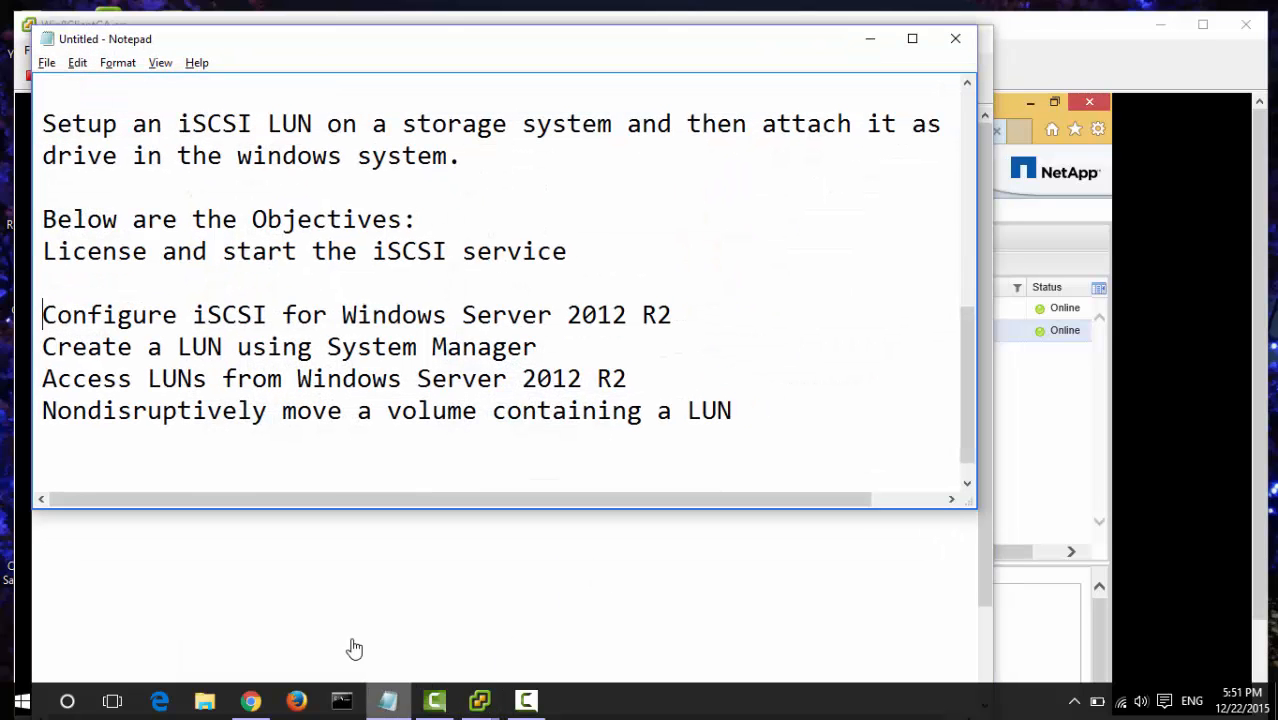
pyautogui.click(103, 251)
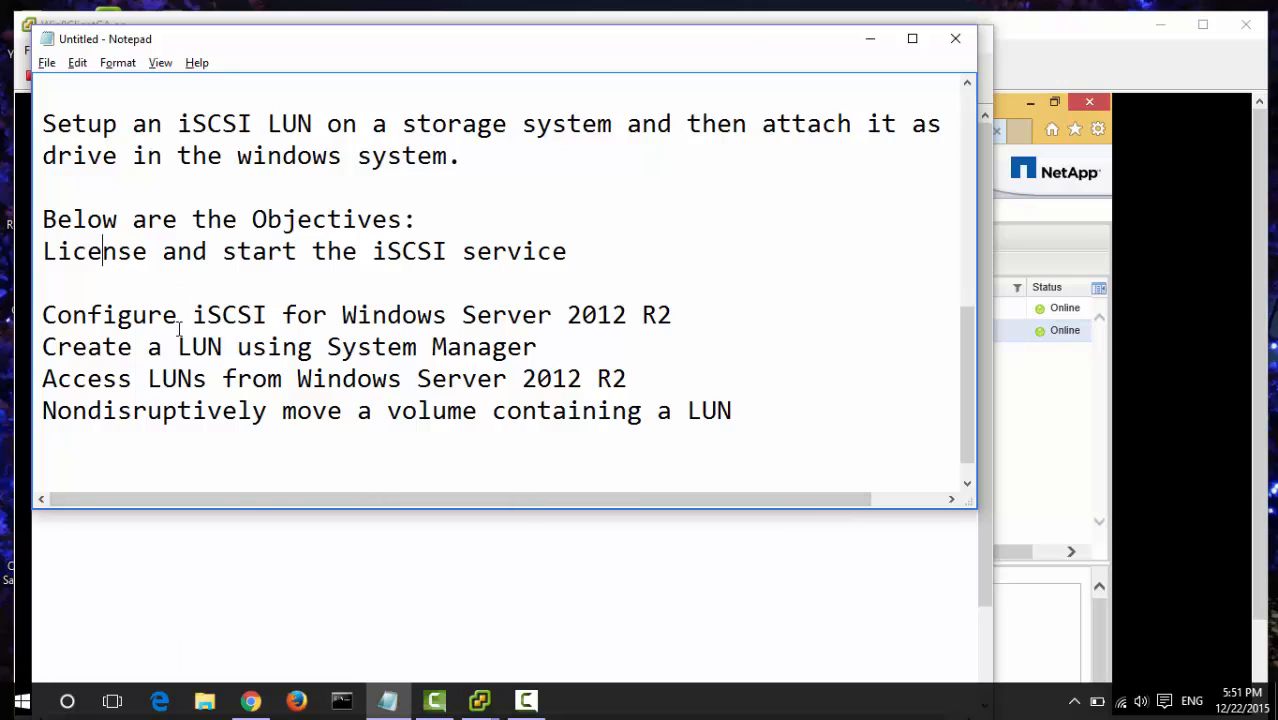
pyautogui.click(148, 320)
pyautogui.click(700, 314)
pyautogui.press('Return')
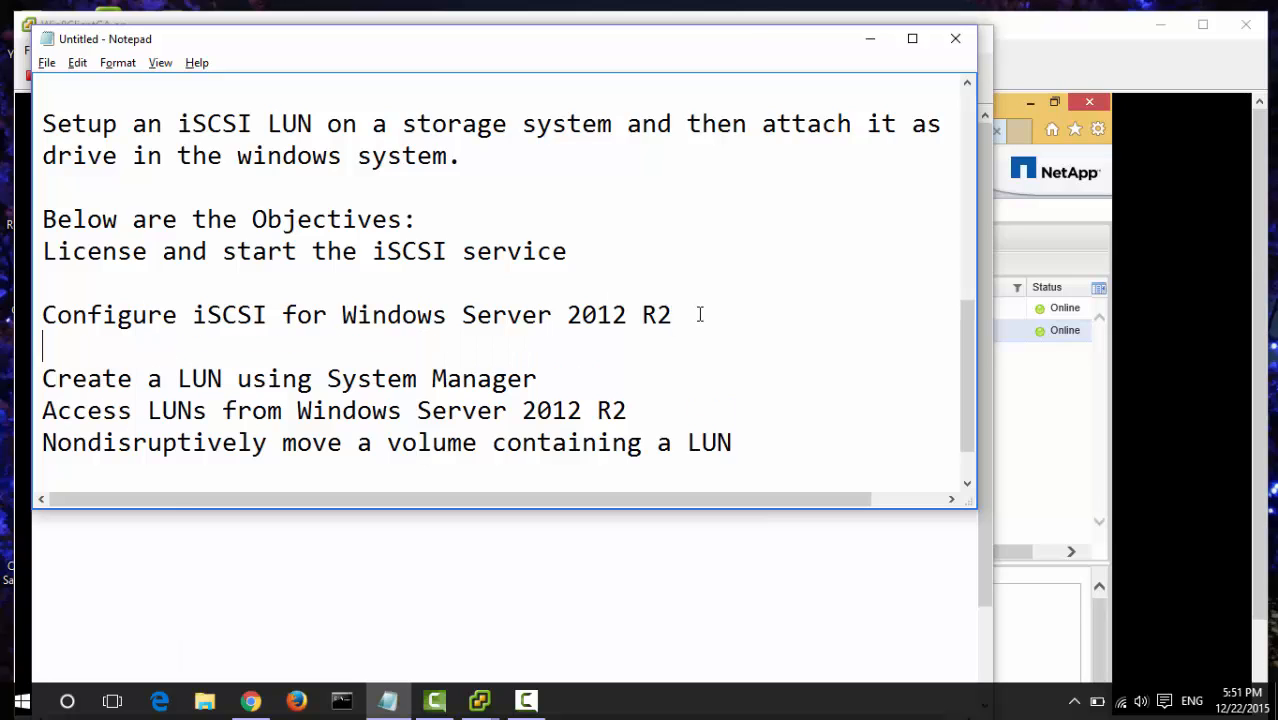
pyautogui.press('Down')
pyautogui.press('Right')
pyautogui.press('Right')
pyautogui.press('Right')
pyautogui.press('Right')
pyautogui.press('Right')
pyautogui.press('Right')
pyautogui.press('Right')
pyautogui.press('Right')
pyautogui.press('Right')
pyautogui.press('Right')
pyautogui.press('Right')
pyautogui.press('Right')
pyautogui.press('Right')
pyautogui.press('Right')
pyautogui.press('Right')
pyautogui.press('Right')
pyautogui.press('Right')
pyautogui.press('Right')
pyautogui.press('Right')
pyautogui.press('Right')
pyautogui.press('Right')
pyautogui.press('Right')
pyautogui.press('Return')
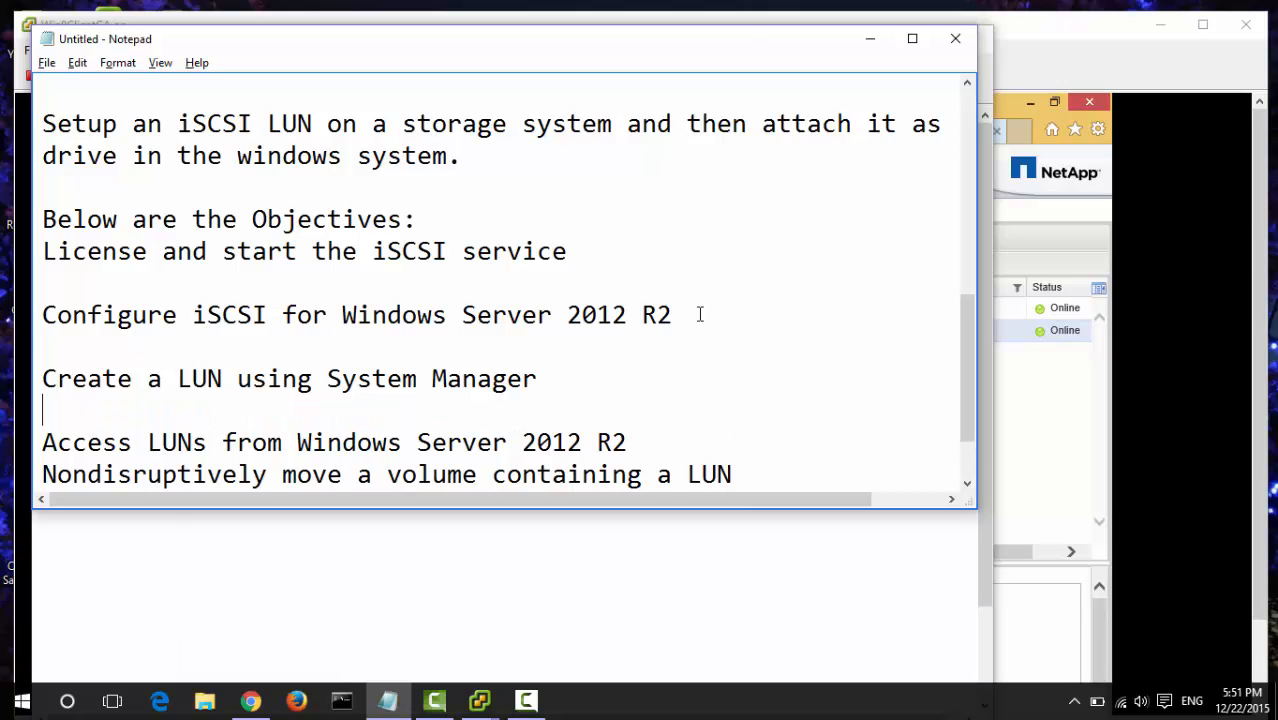
# - Insert a blank line after the Access LUNs line and move below the last objective
pyautogui.scroll(-1, 622, 363)
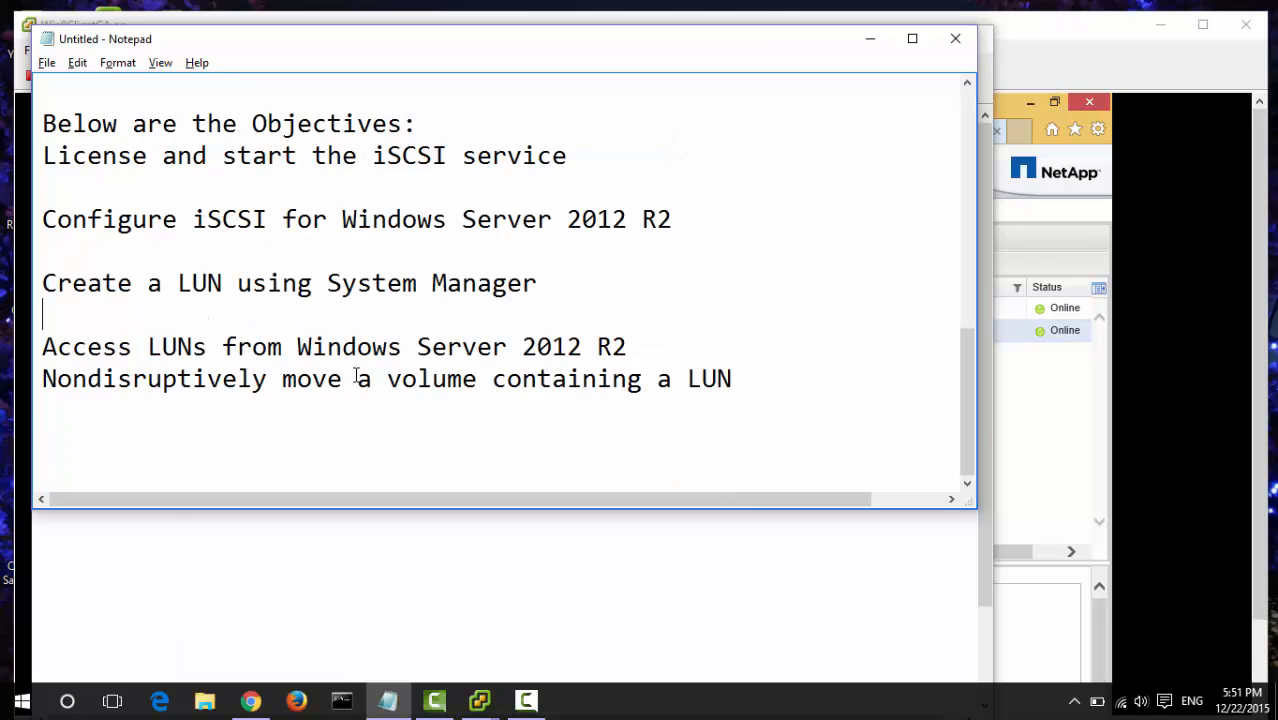
pyautogui.click(456, 565)
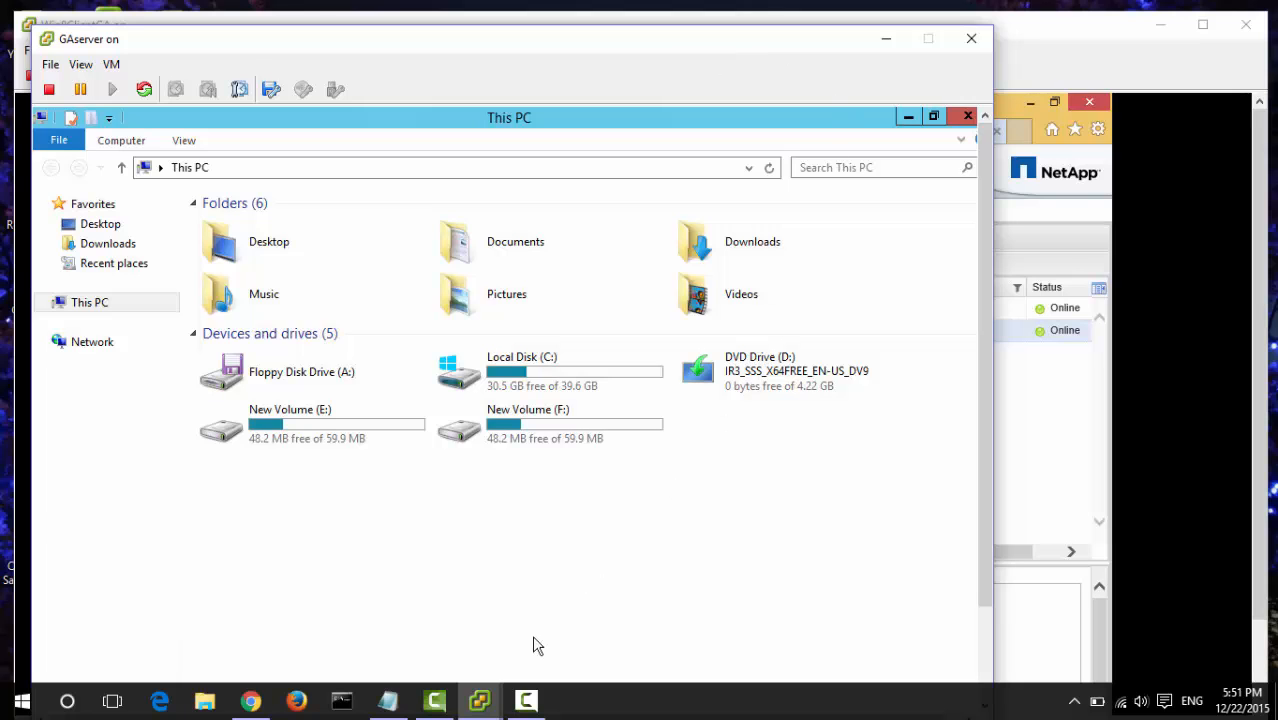
pyautogui.click(387, 700)
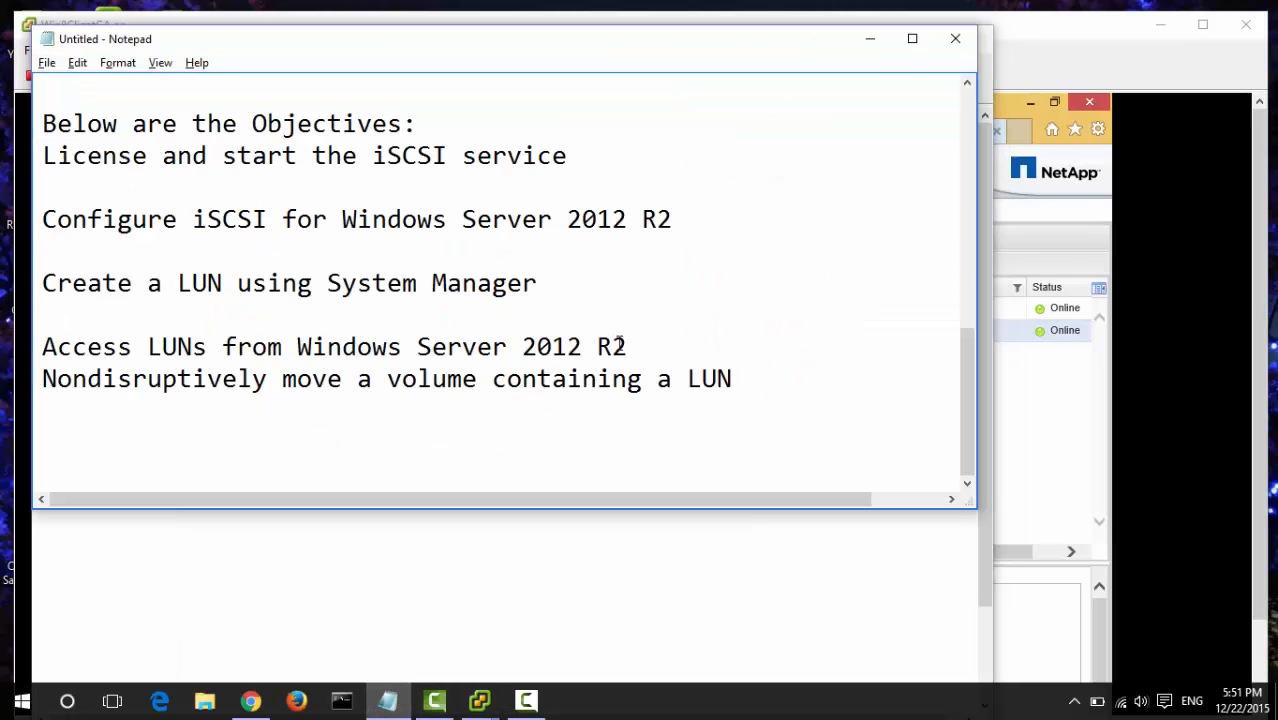
pyautogui.click(681, 351)
pyautogui.press('Return')
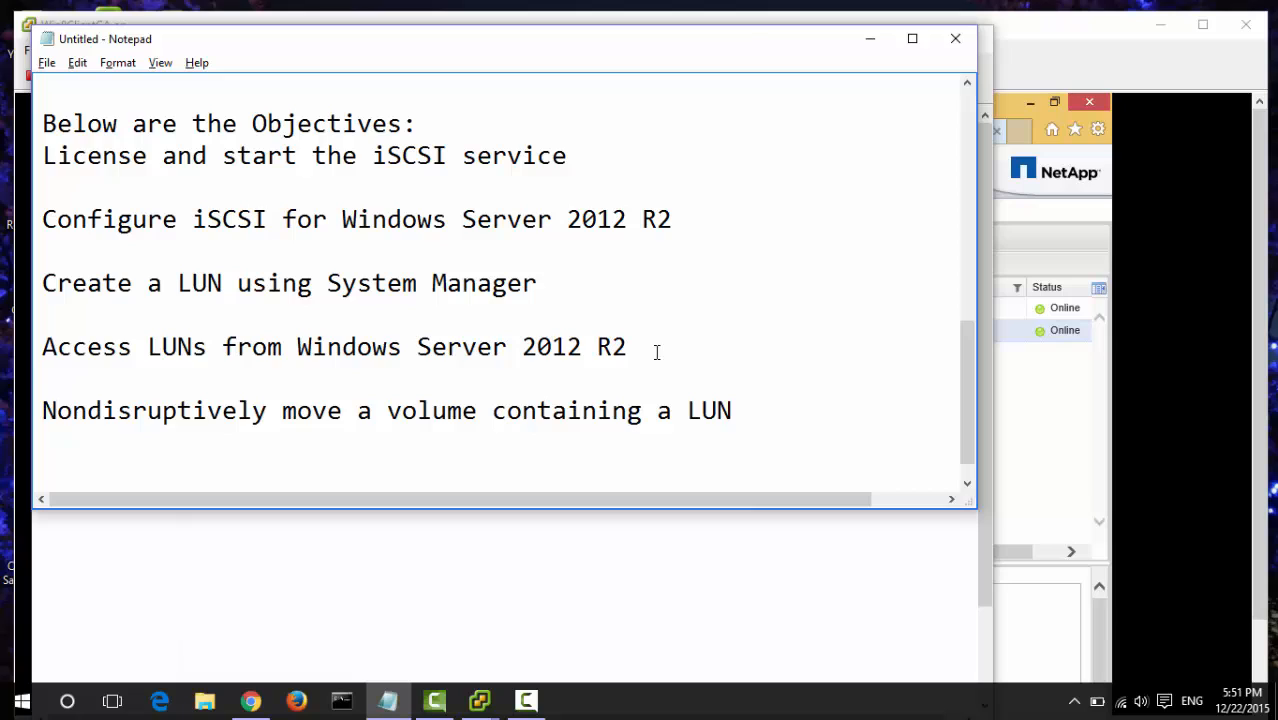
pyautogui.click(86, 420)
pyautogui.press('Down')
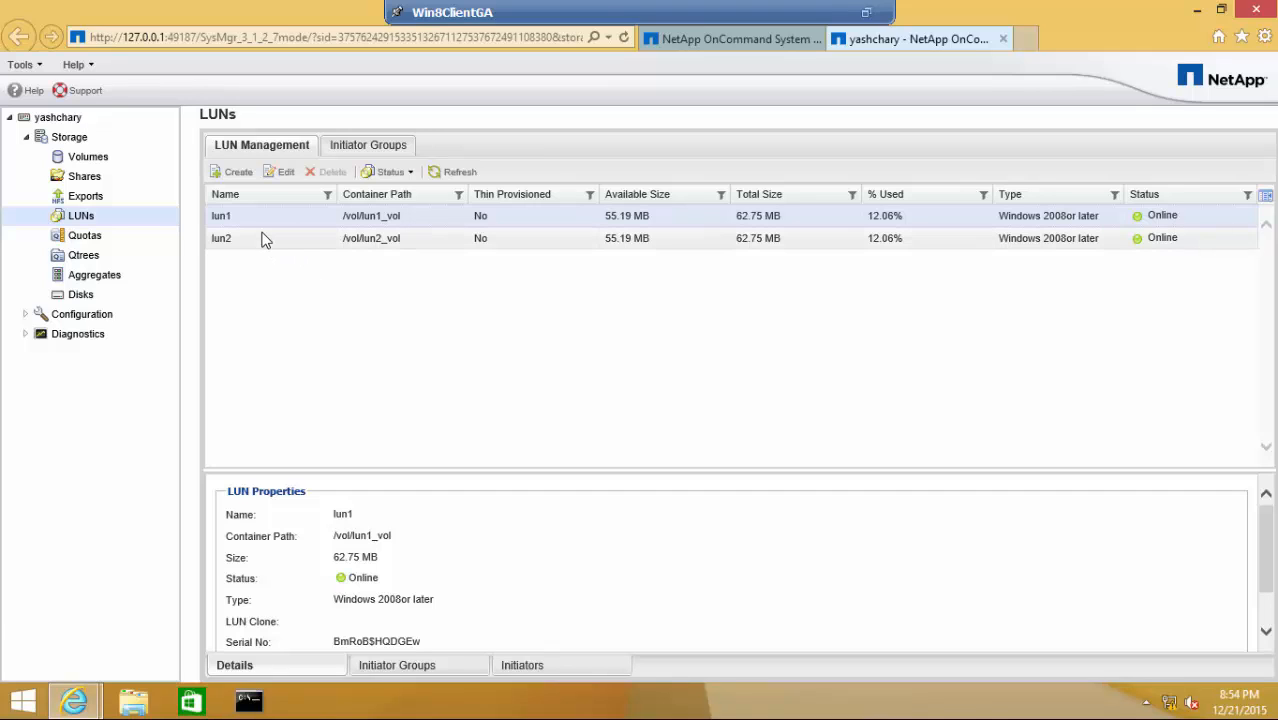
# - View lun2's details (container /vol/lun2_vol), minimize System Manager, and launch PuTTY from the desktop
pyautogui.click(256, 246)
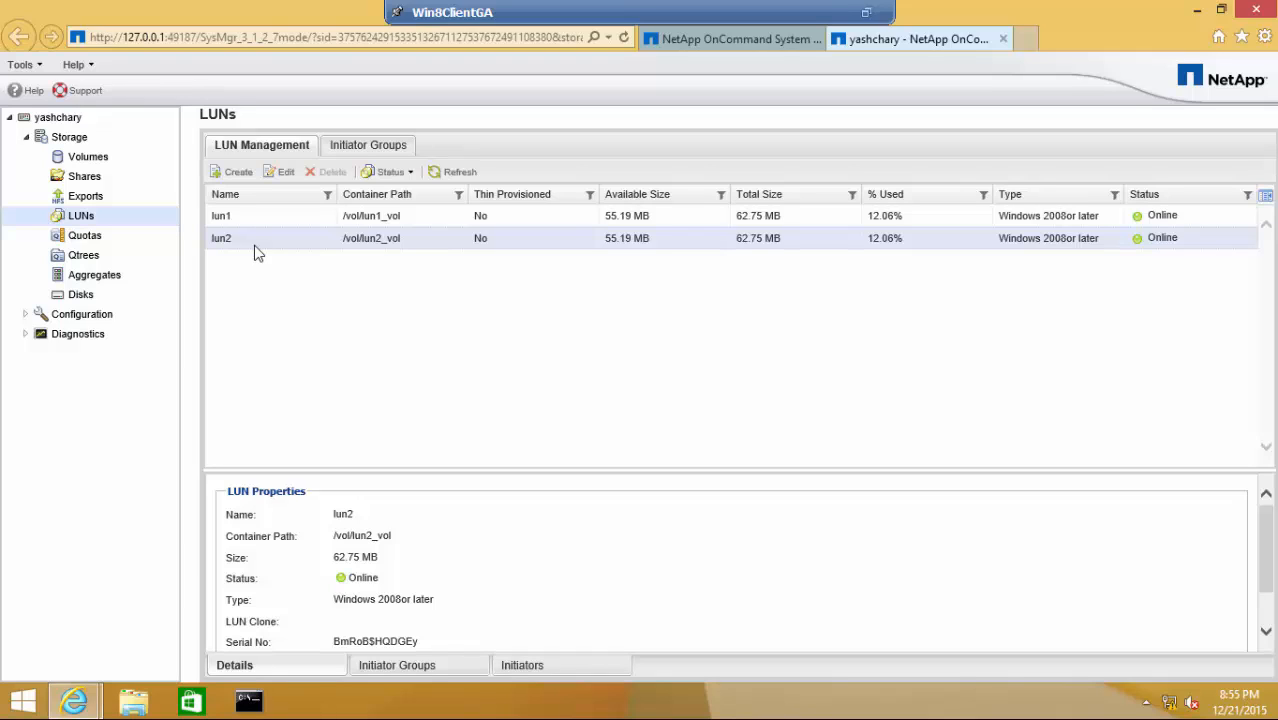
pyautogui.click(1192, 10)
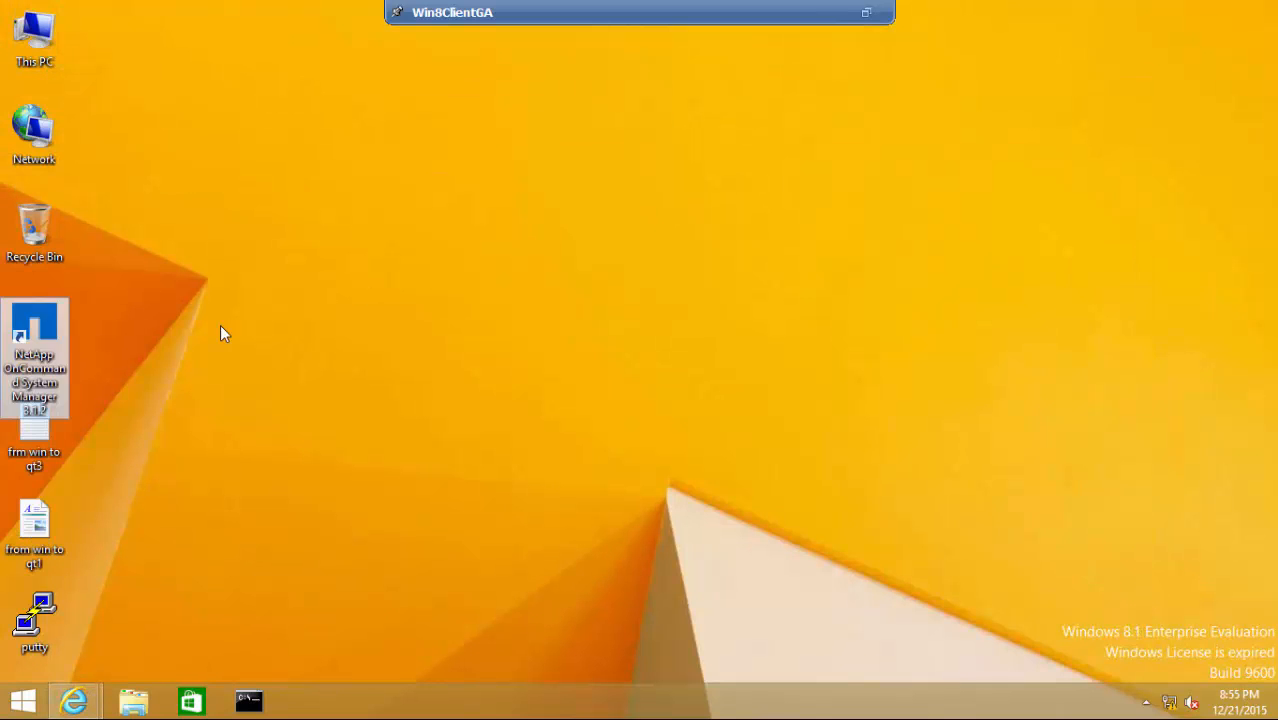
pyautogui.click(220, 326)
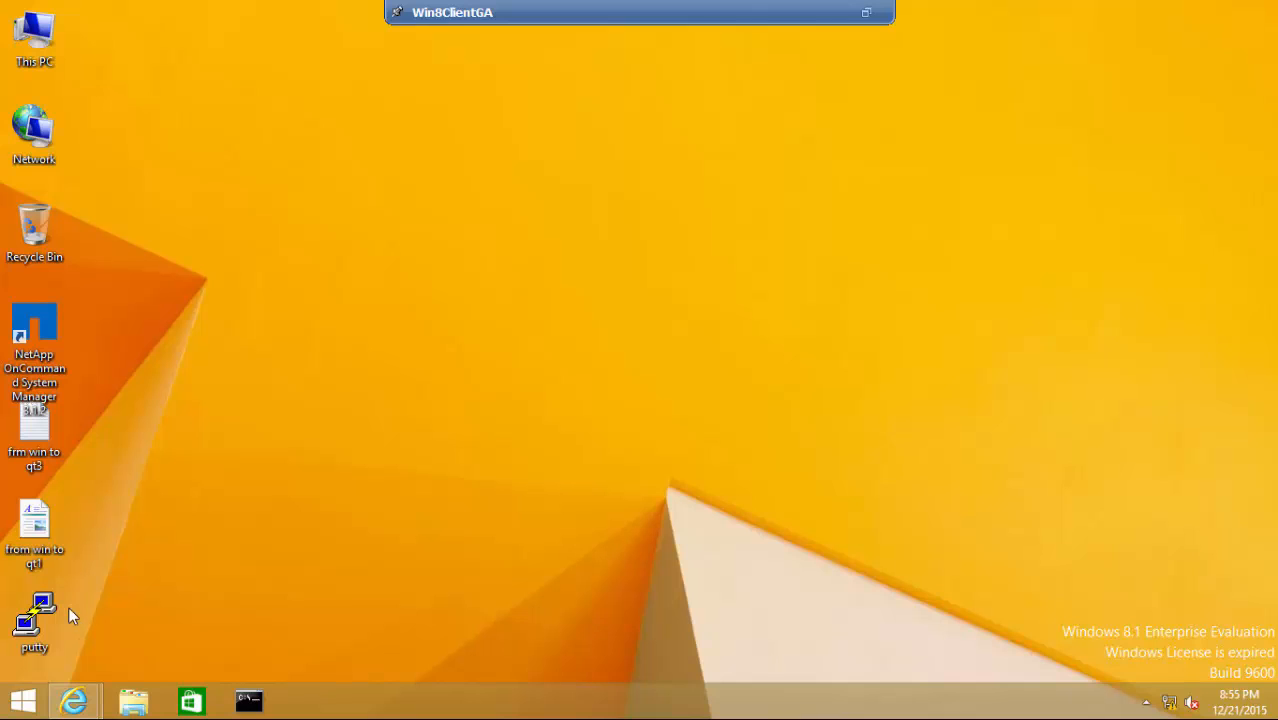
pyautogui.click(40, 622)
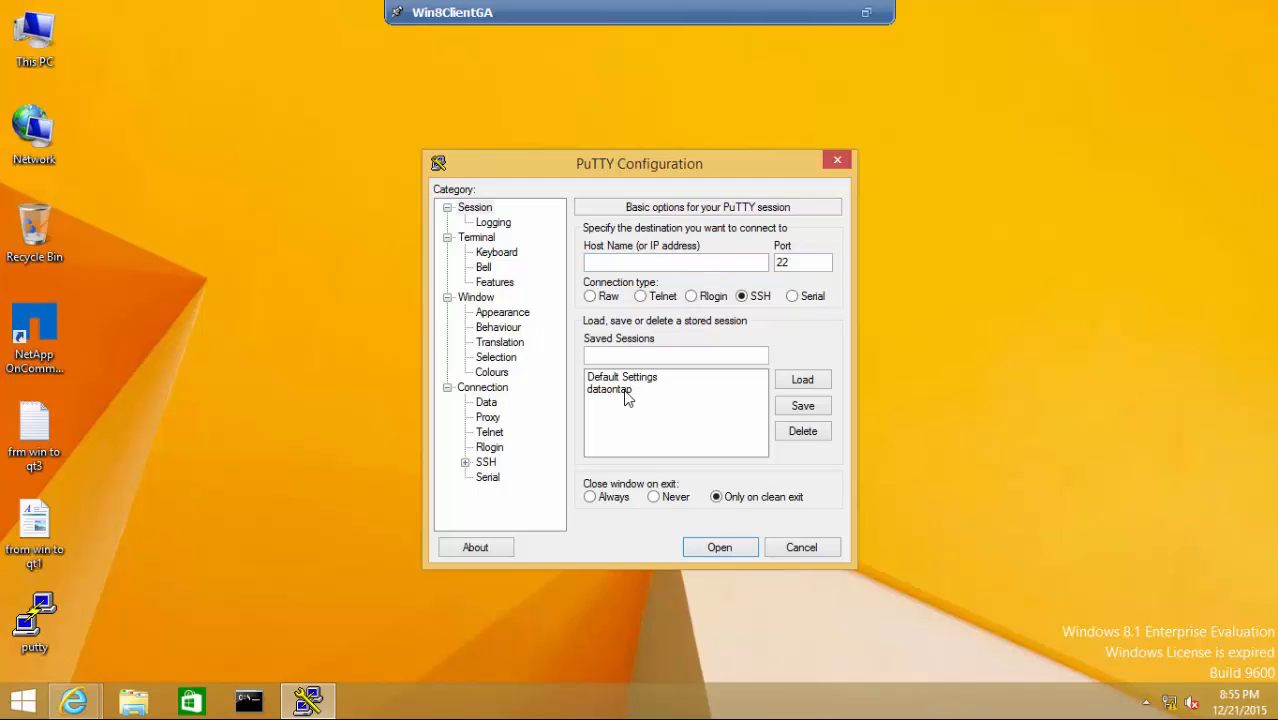
# - Connect with the saved dataontap session and log in as root on 10.1.50.74
pyautogui.doubleClick(624, 390)
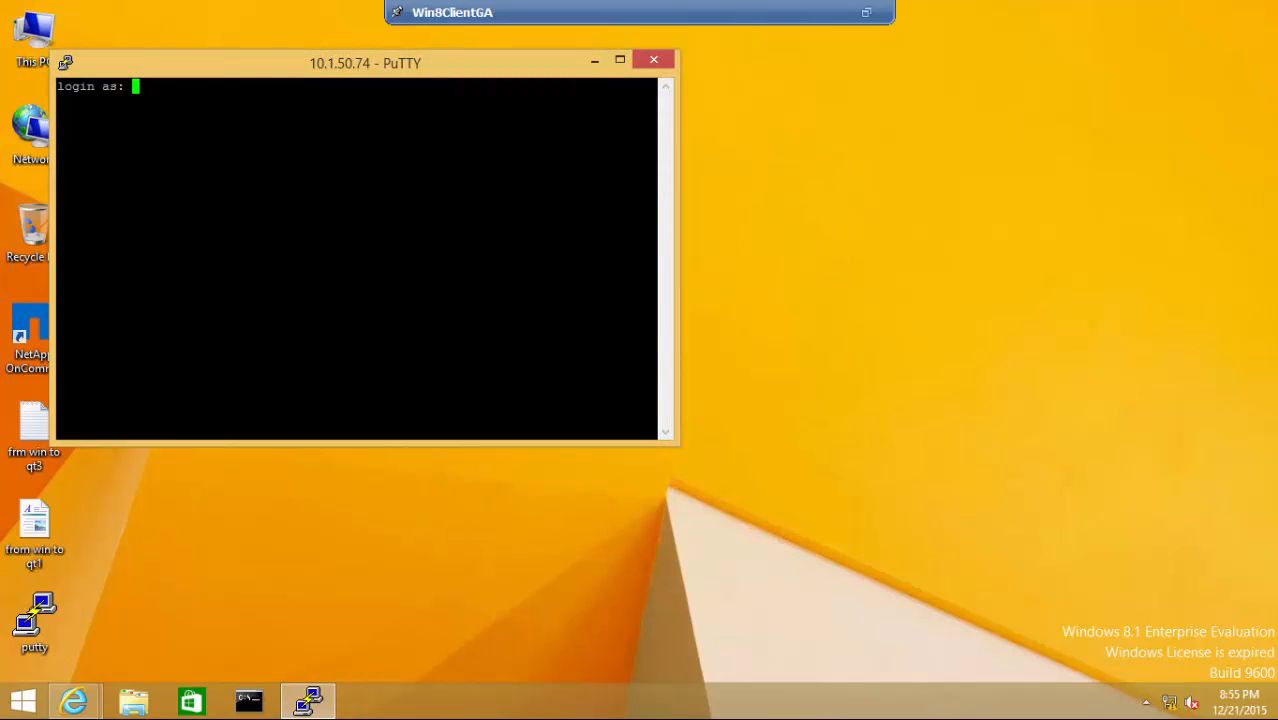
pyautogui.write('oot')
pyautogui.press('Return')
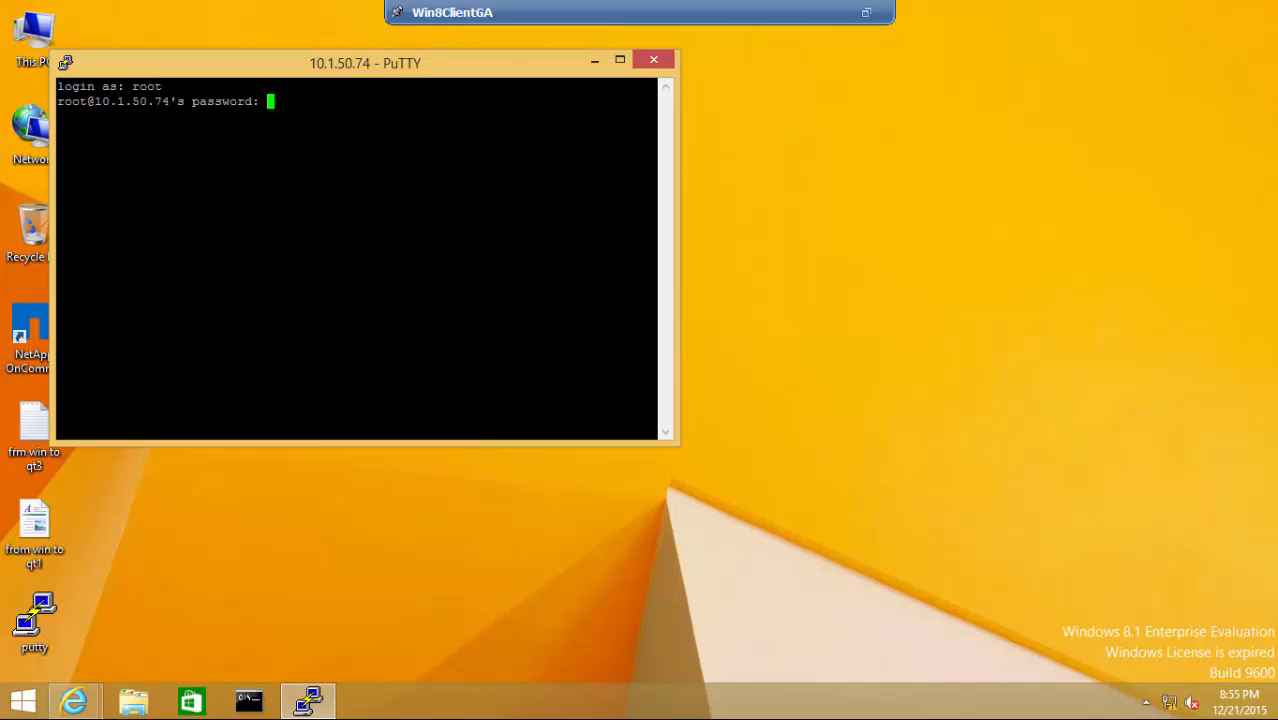
pyautogui.press('Return')
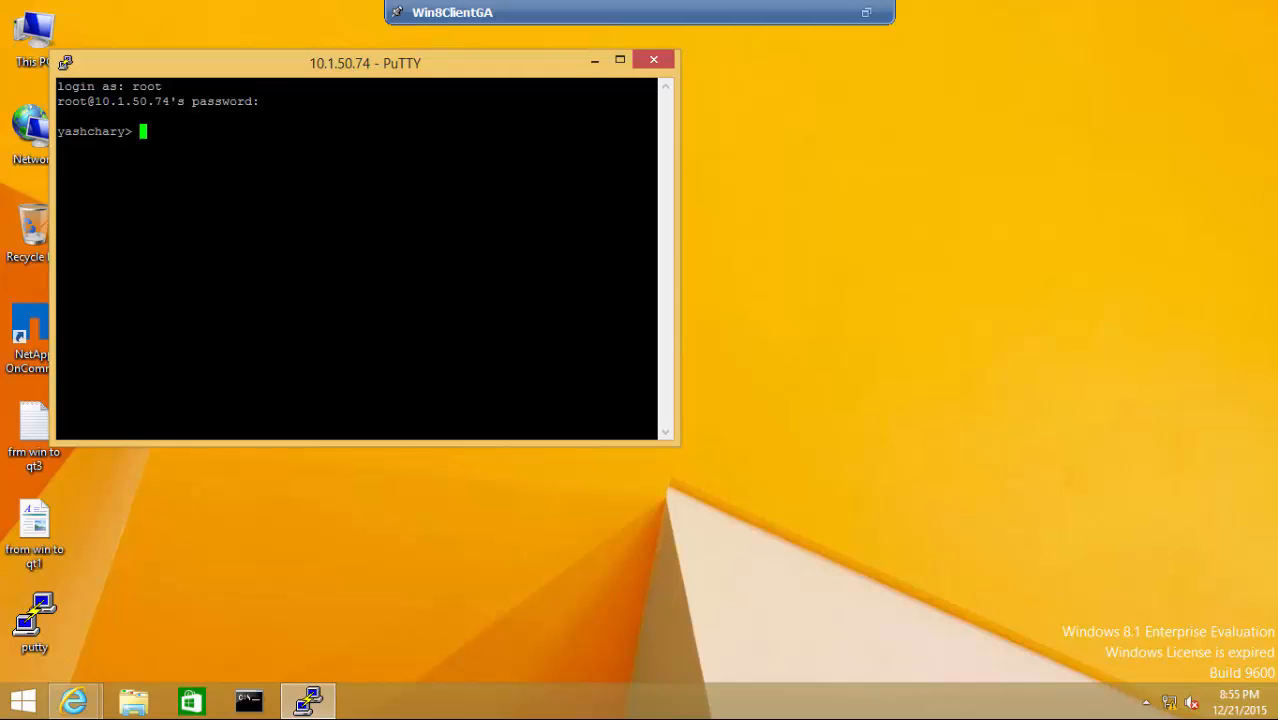
pyautogui.press('Return')
pyautogui.press('Return')
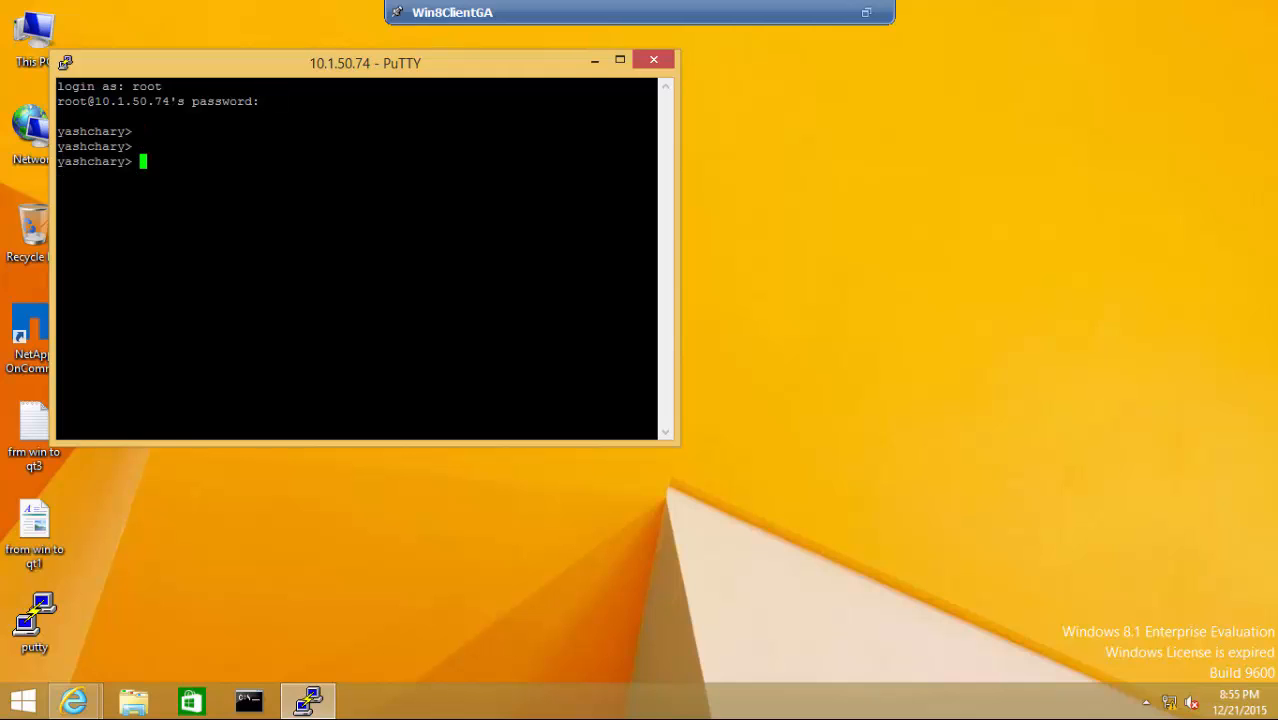
# - Run exportfs -z /vol/lun2_vol, then consult the notes file about /etc/exports before returning to the terminal
pyautogui.write('exportfs -z /vol')
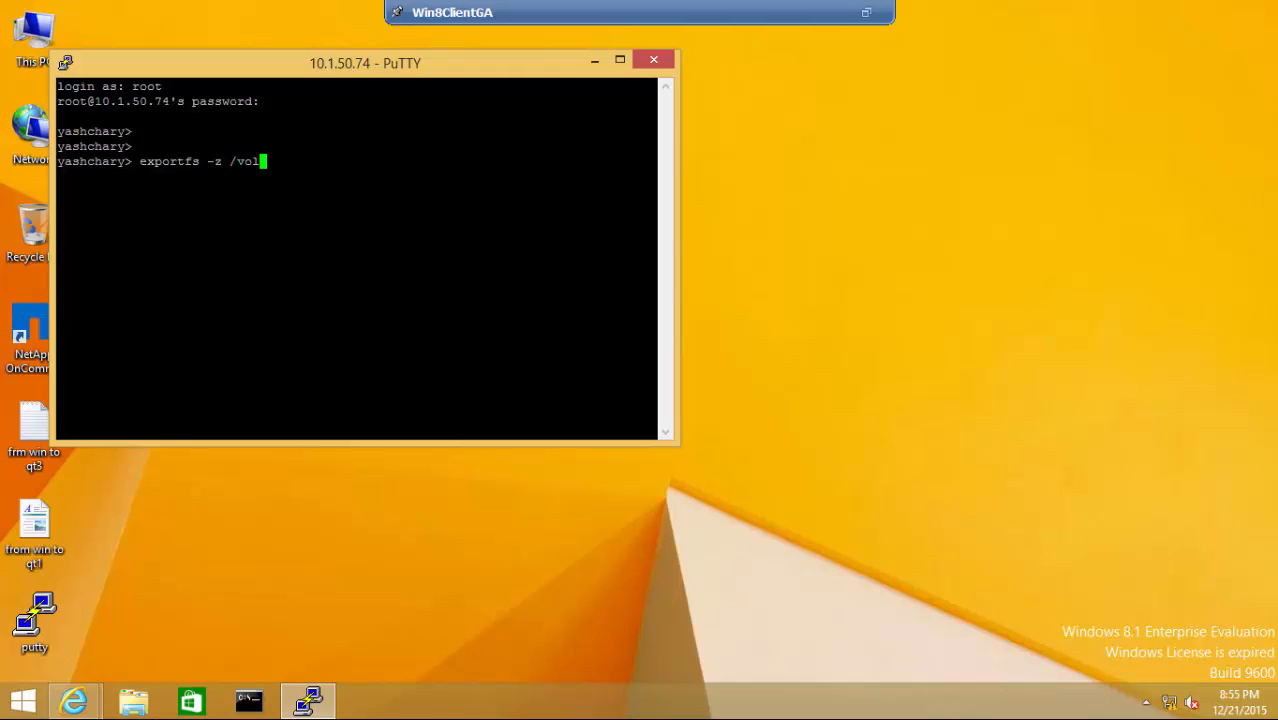
pyautogui.write('/lun2_vol')
pyautogui.press('Return')
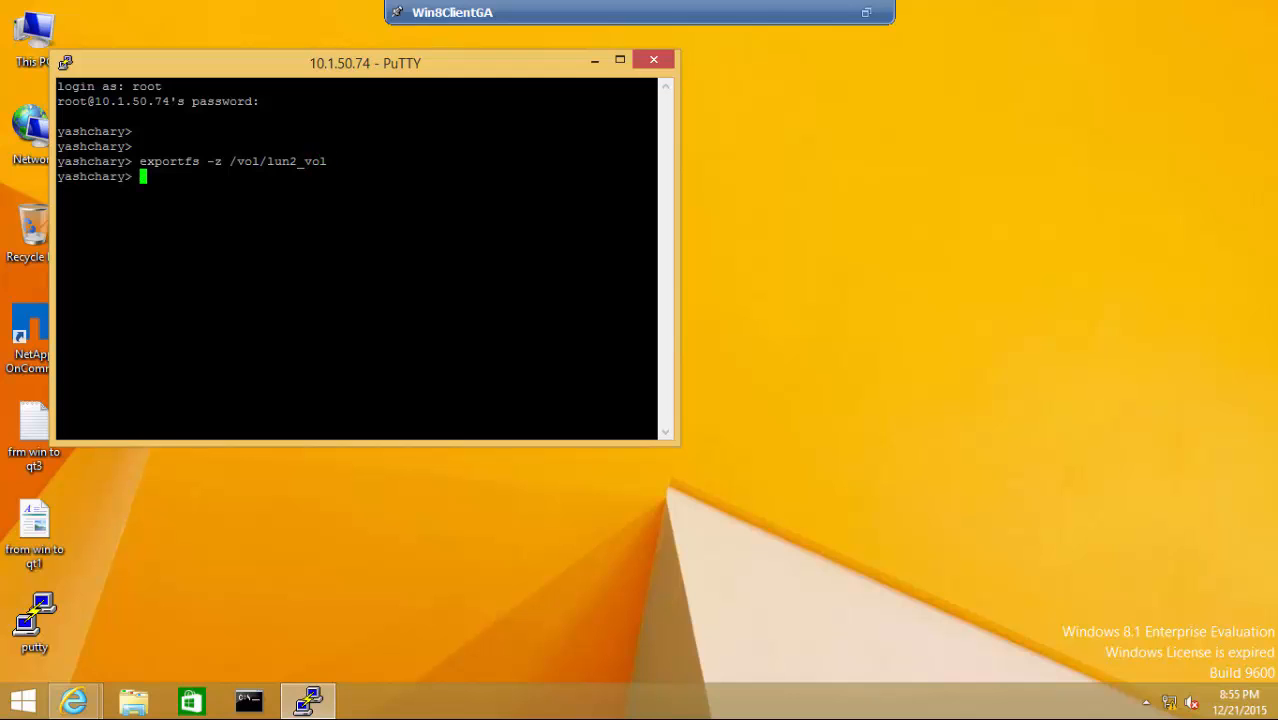
pyautogui.doubleClick(33, 428)
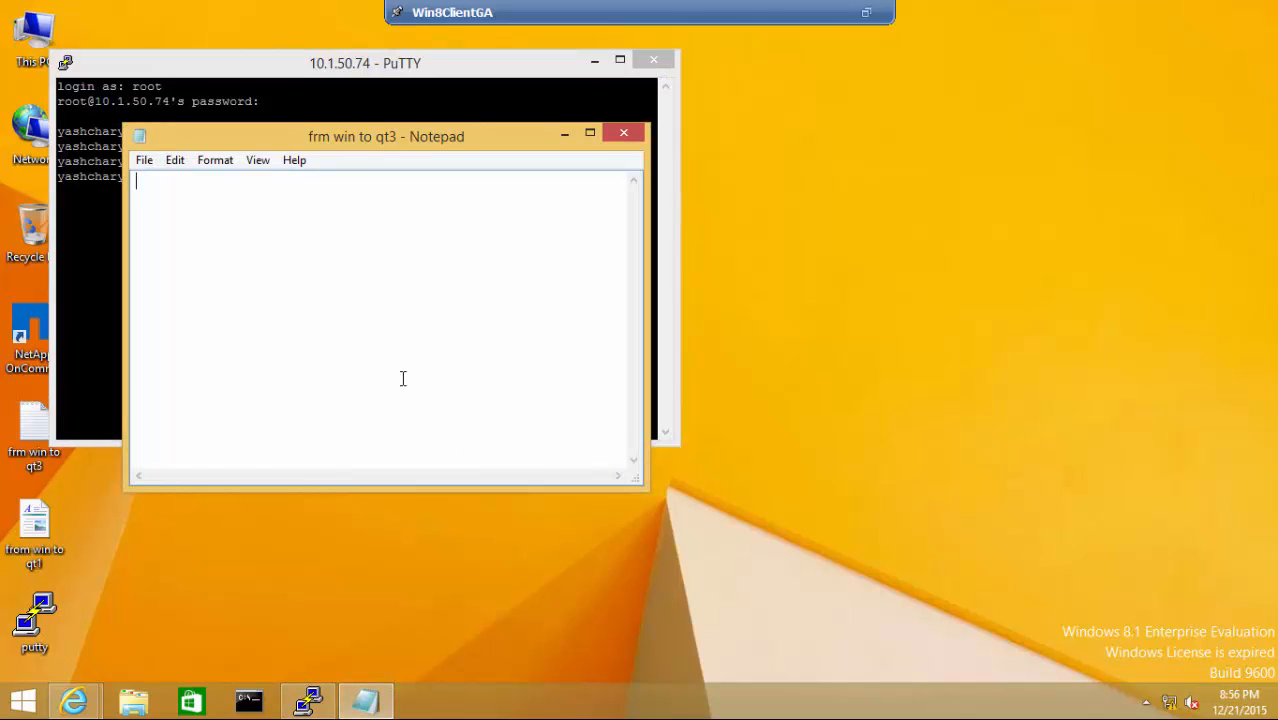
pyautogui.write('/etc/exports')
pyautogui.click(562, 133)
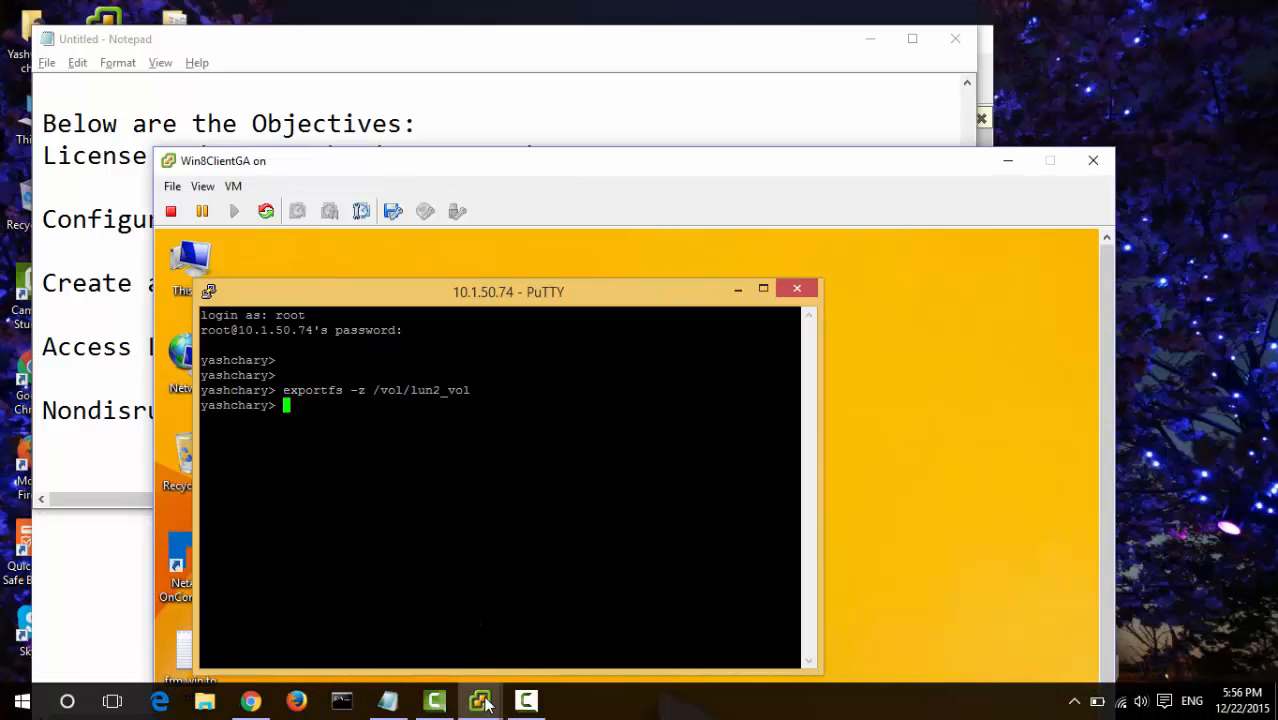
# - Bring the GAserver VM forward, dismiss the connections notification, and show it full screen
pyautogui.moveTo(484, 705)
pyautogui.click(605, 648)
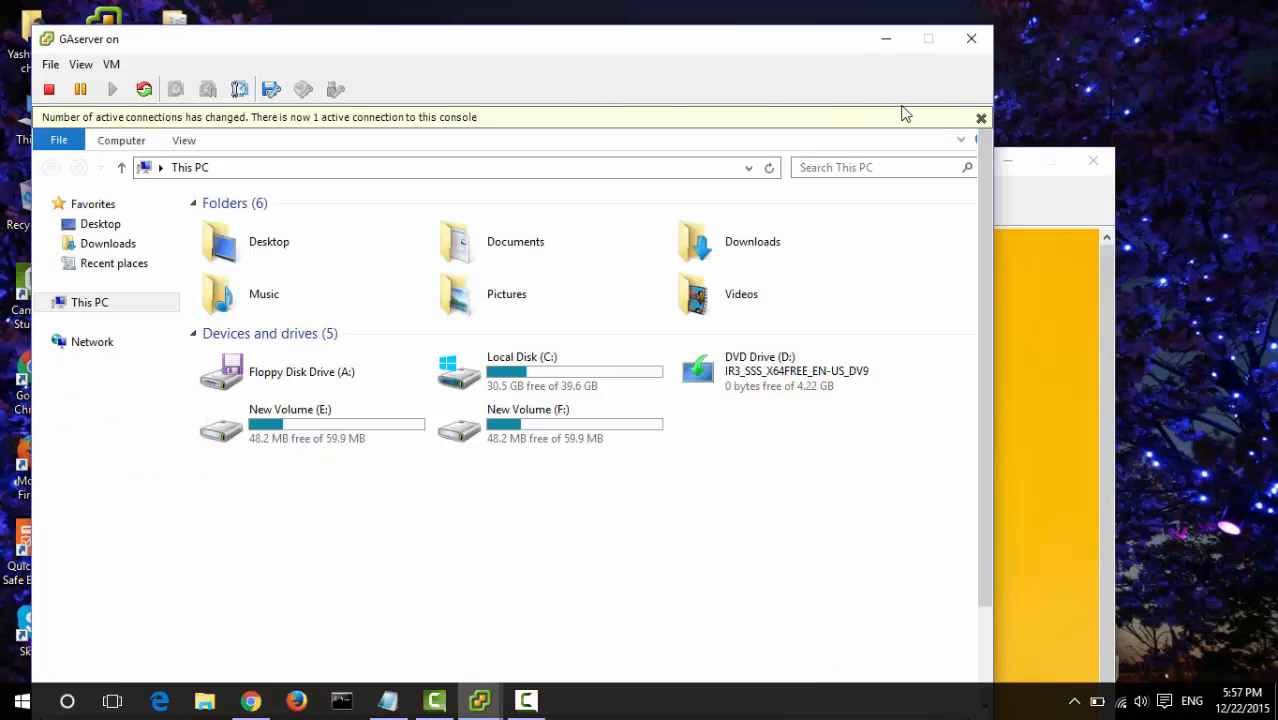
pyautogui.click(980, 118)
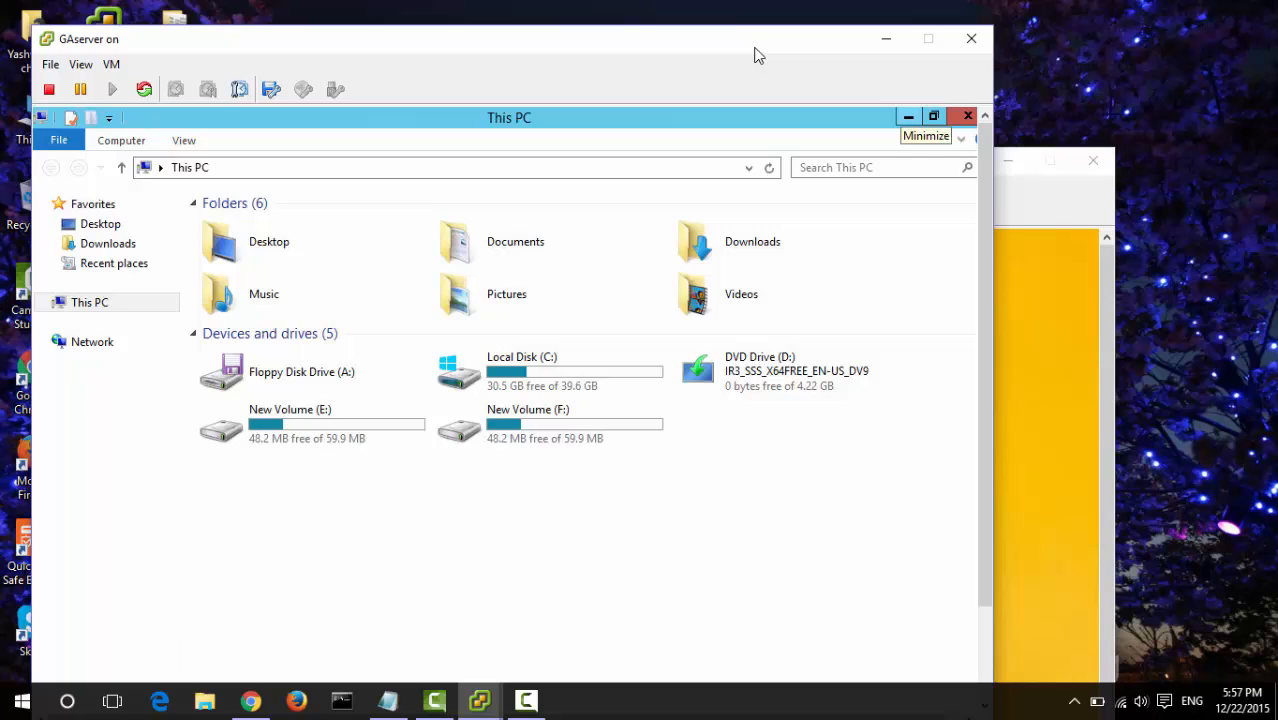
pyautogui.click(80, 64)
pyautogui.click(107, 152)
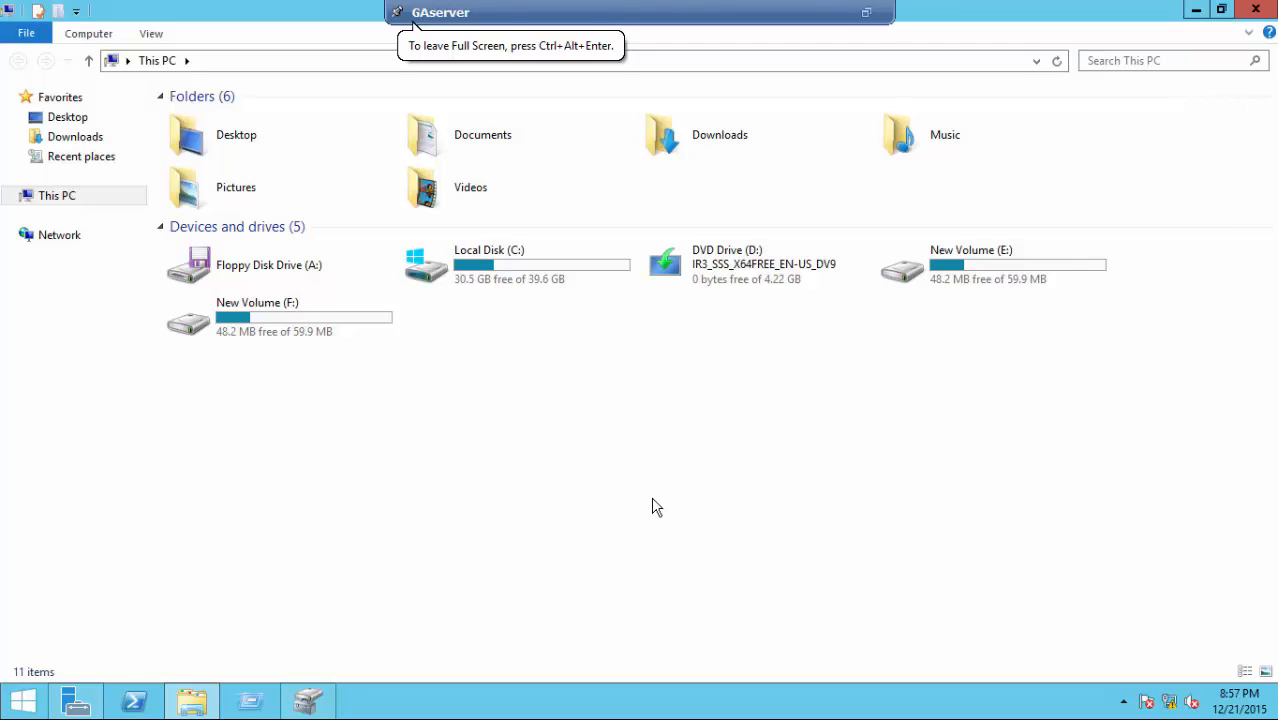
# - Copy the desktop 'node name' file into New Volume (F:)
pyautogui.doubleClick(320, 332)
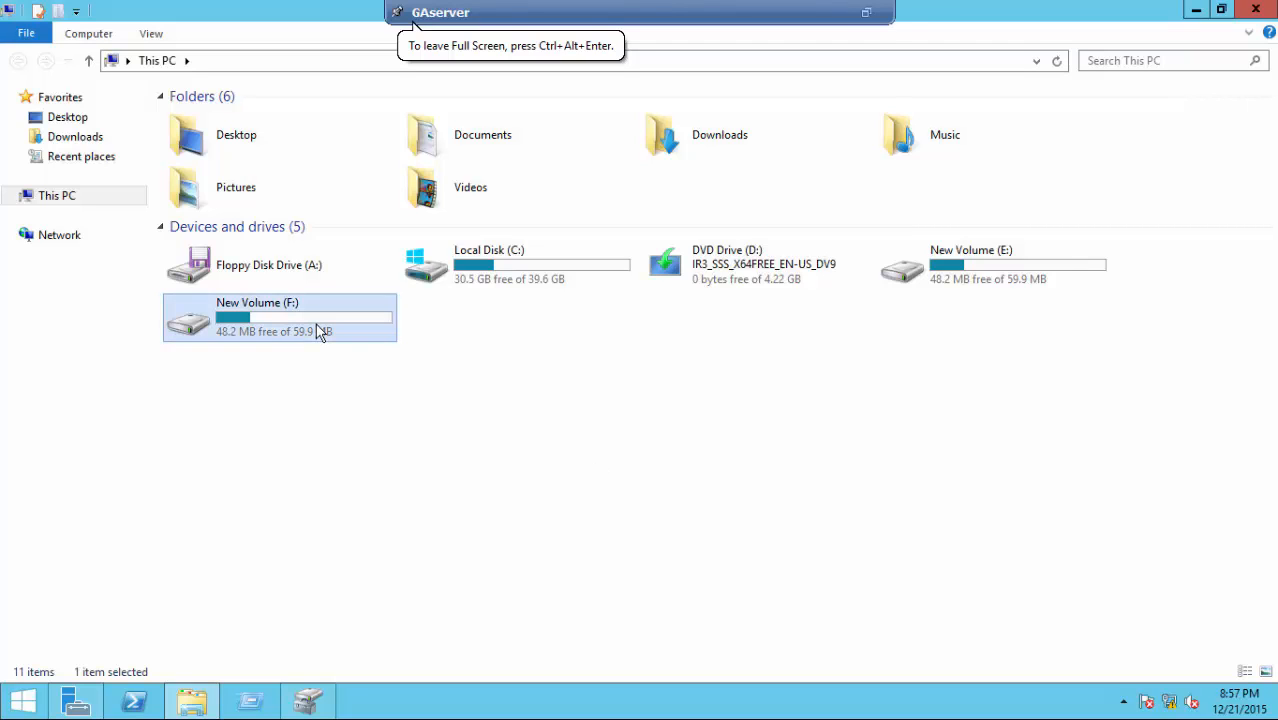
pyautogui.doubleClick(972, 13)
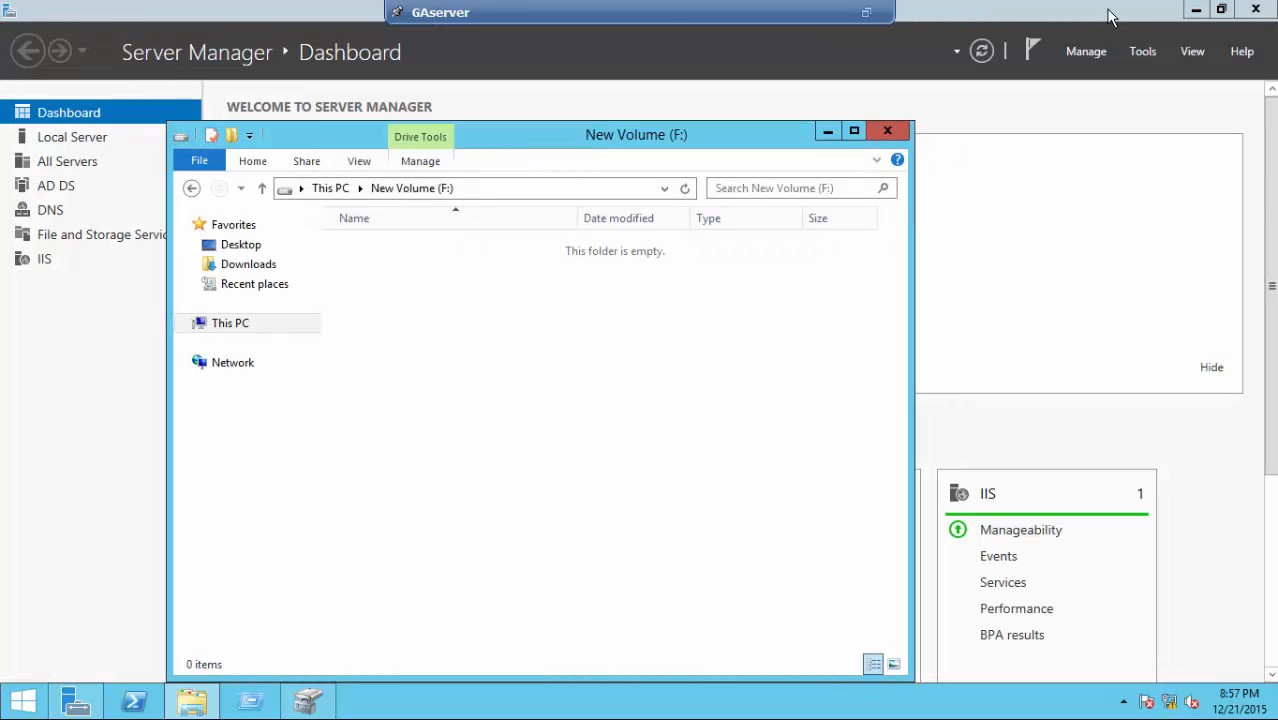
pyautogui.click(1192, 12)
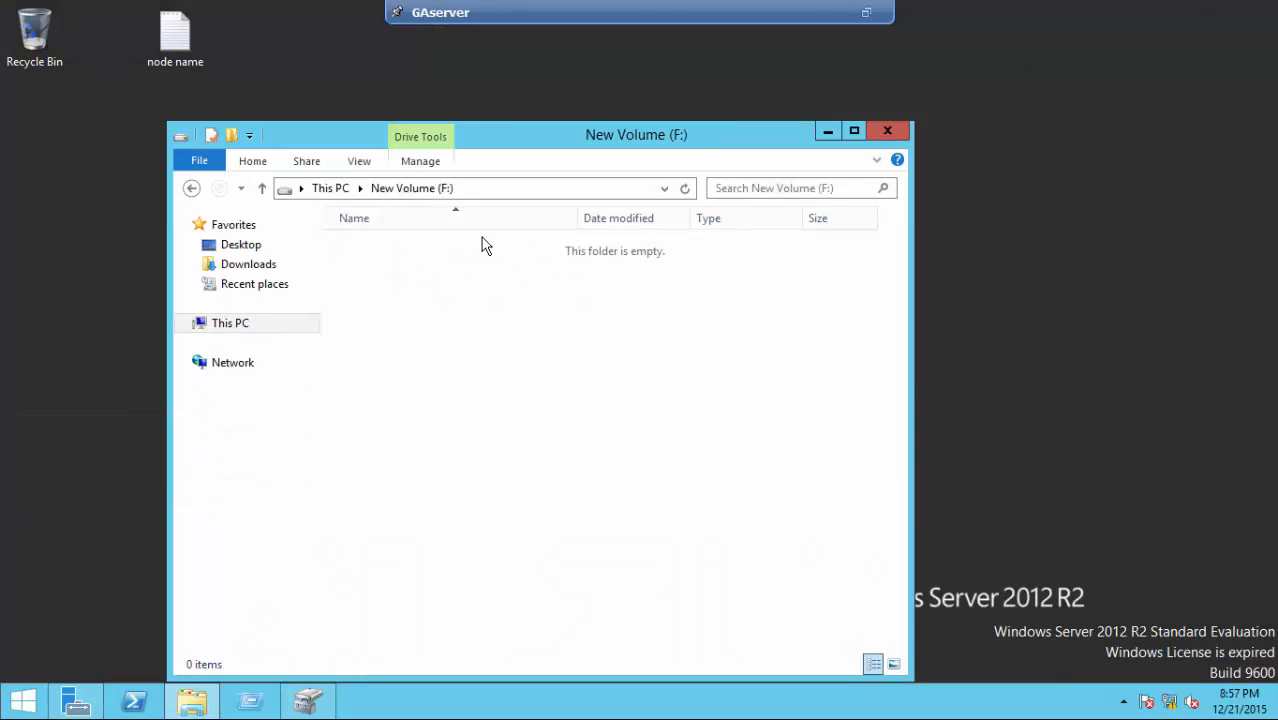
pyautogui.moveTo(175, 35); pyautogui.dragTo(548, 342)
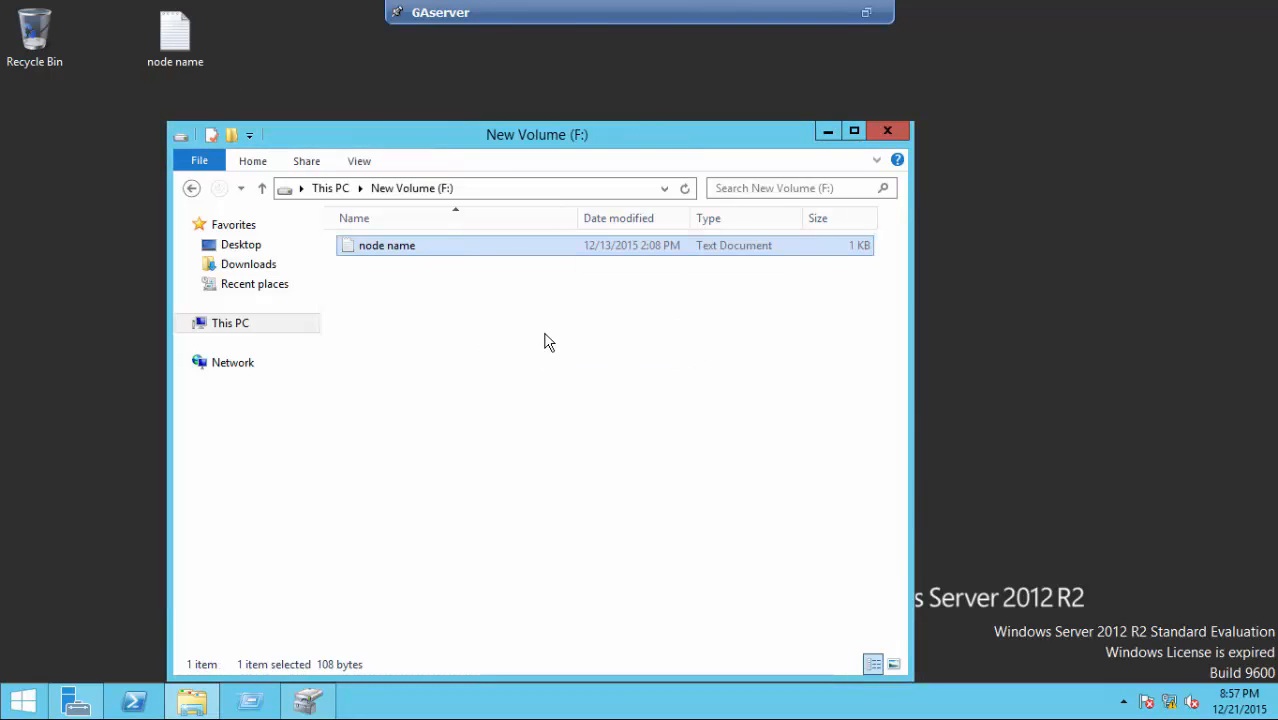
pyautogui.click(548, 342)
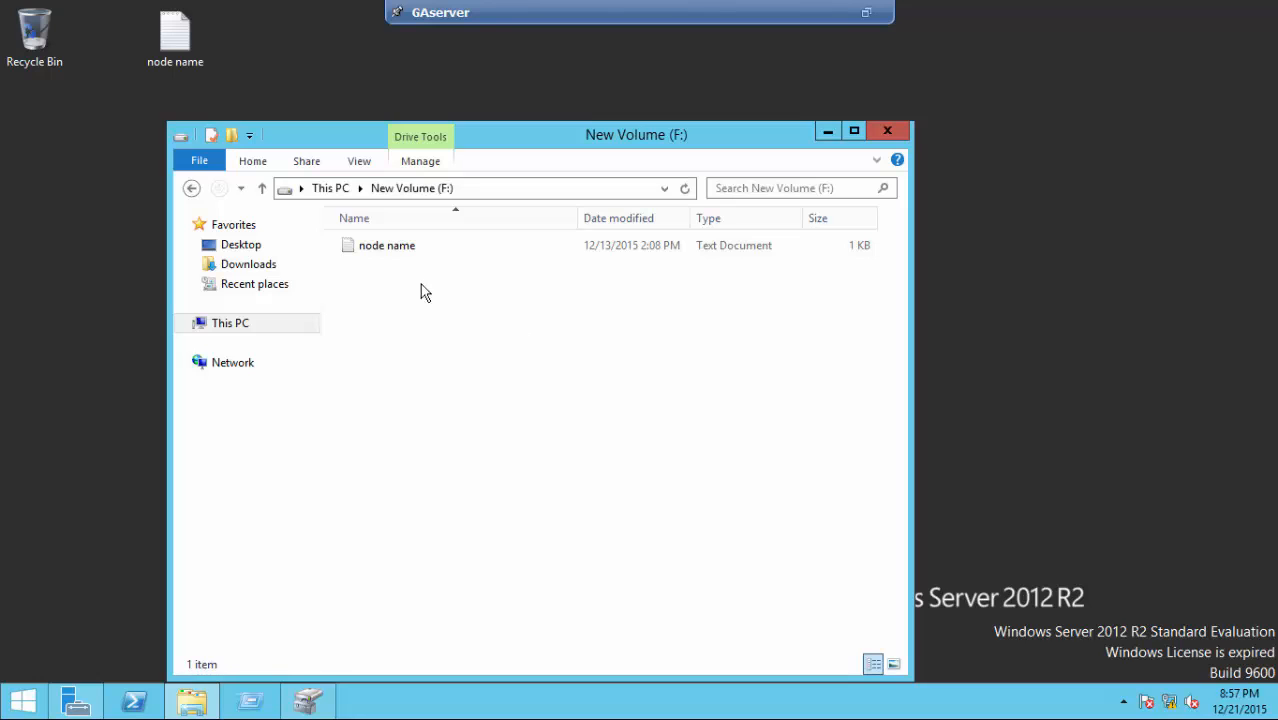
pyautogui.click(337, 195)
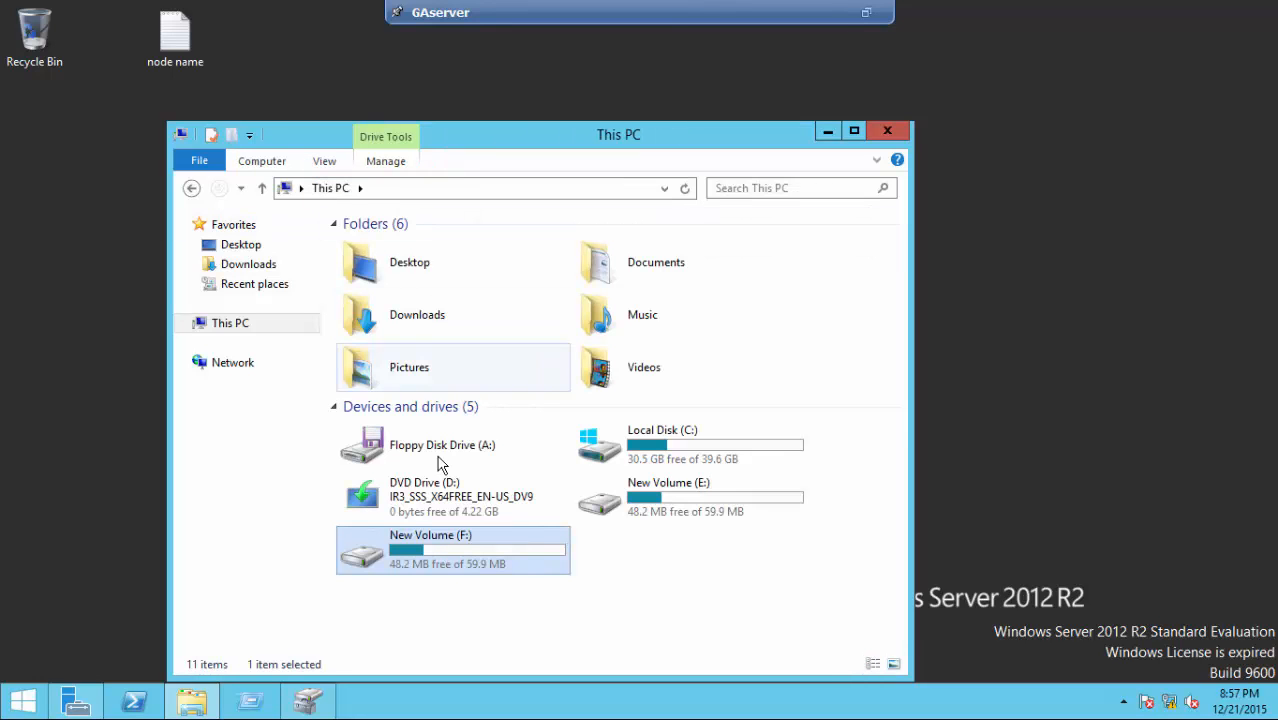
pyautogui.click(548, 596)
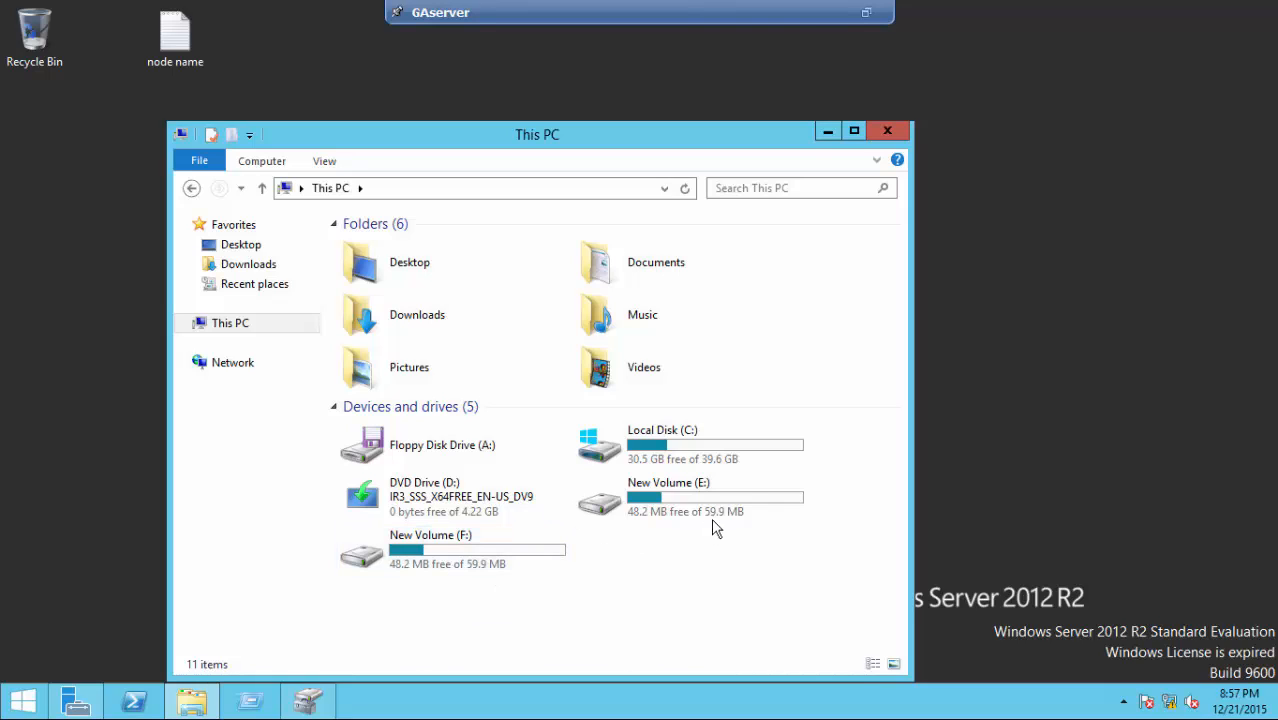
# - Confirm New Volume (E:) is empty, then minimize the Explorer window
pyautogui.doubleClick(751, 496)
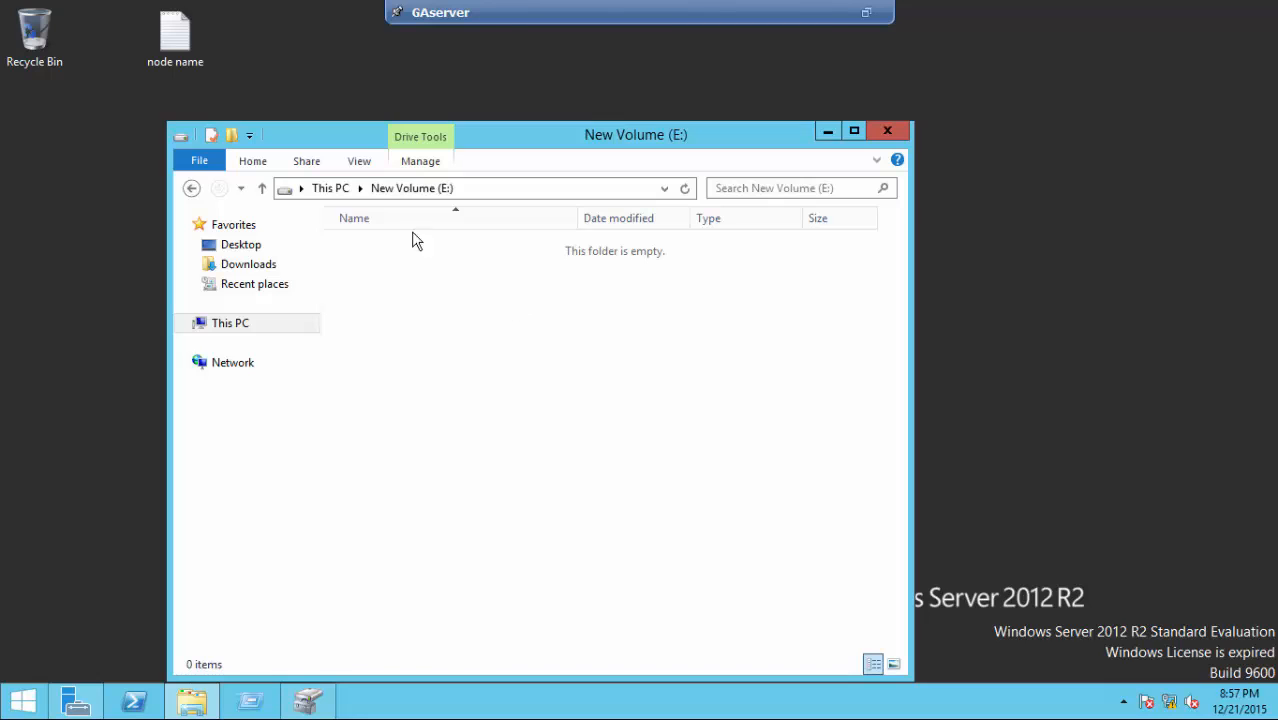
pyautogui.click(332, 189)
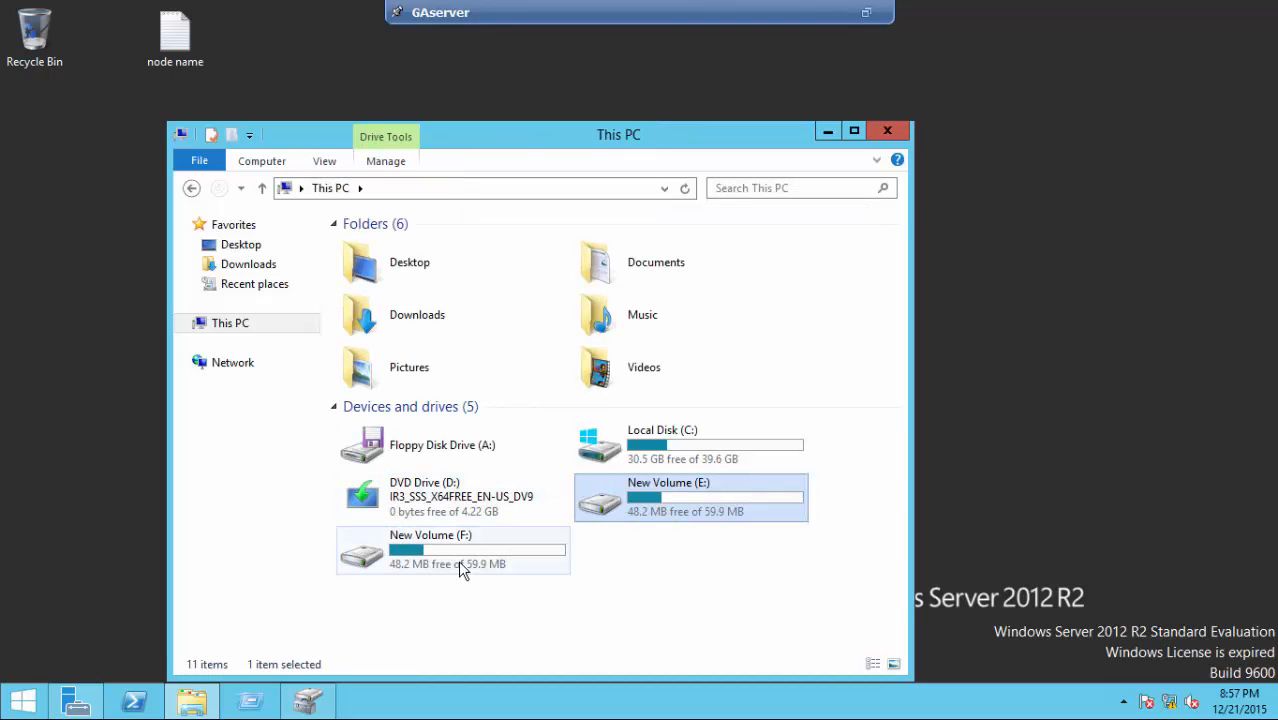
pyautogui.click(460, 565)
pyautogui.click(680, 565)
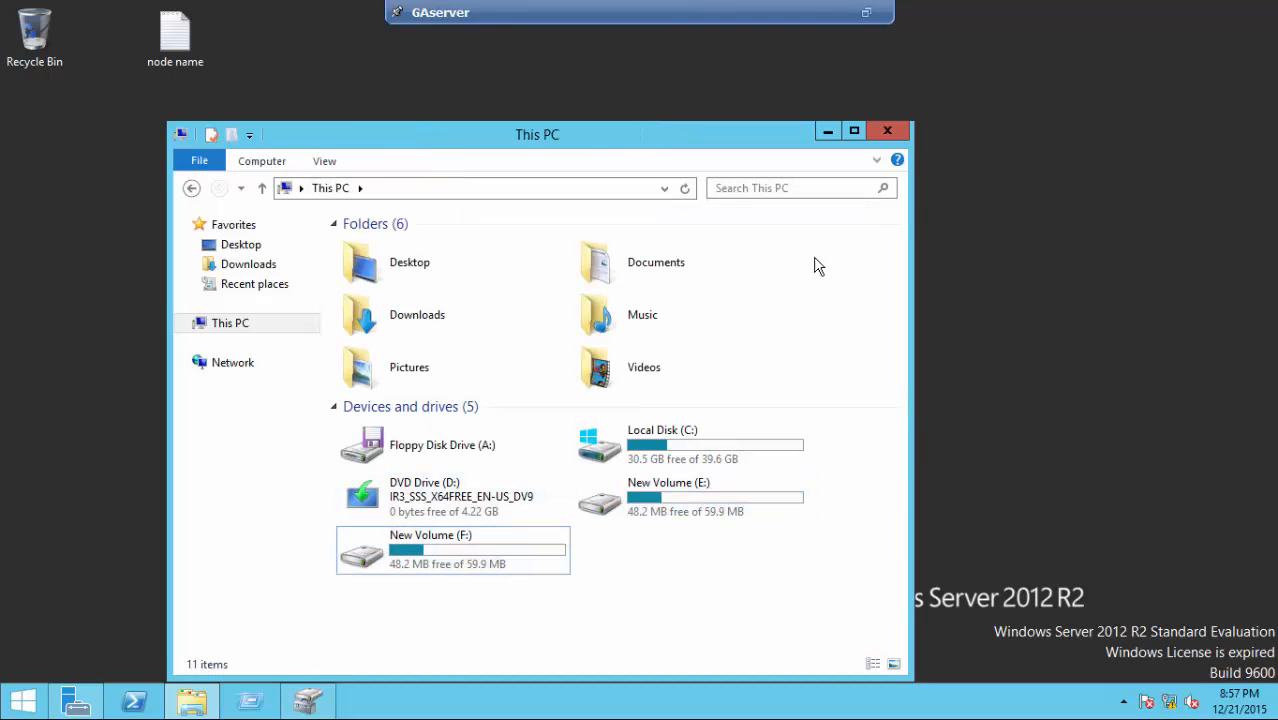
pyautogui.click(823, 133)
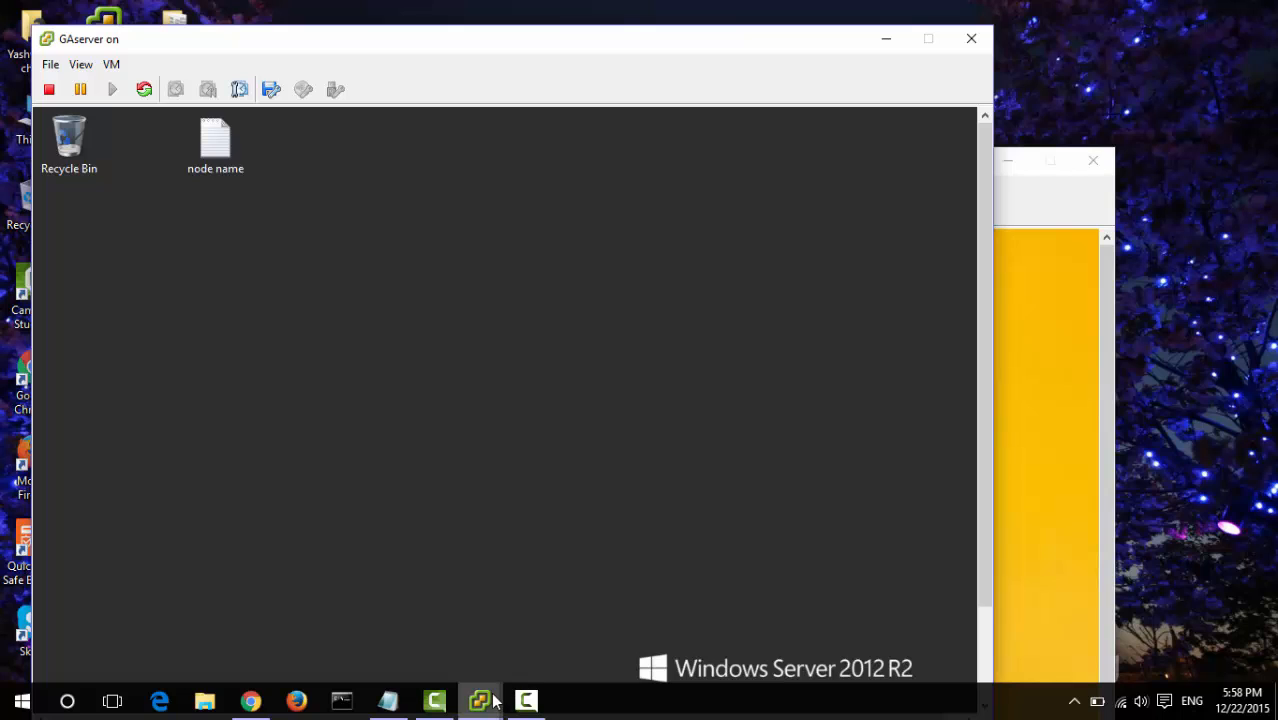
# - In Win8ClientGA's PuTTY session, run 'vol move start lun2_vol aggr0' and get a fresh prompt afterward
pyautogui.click(1039, 464)
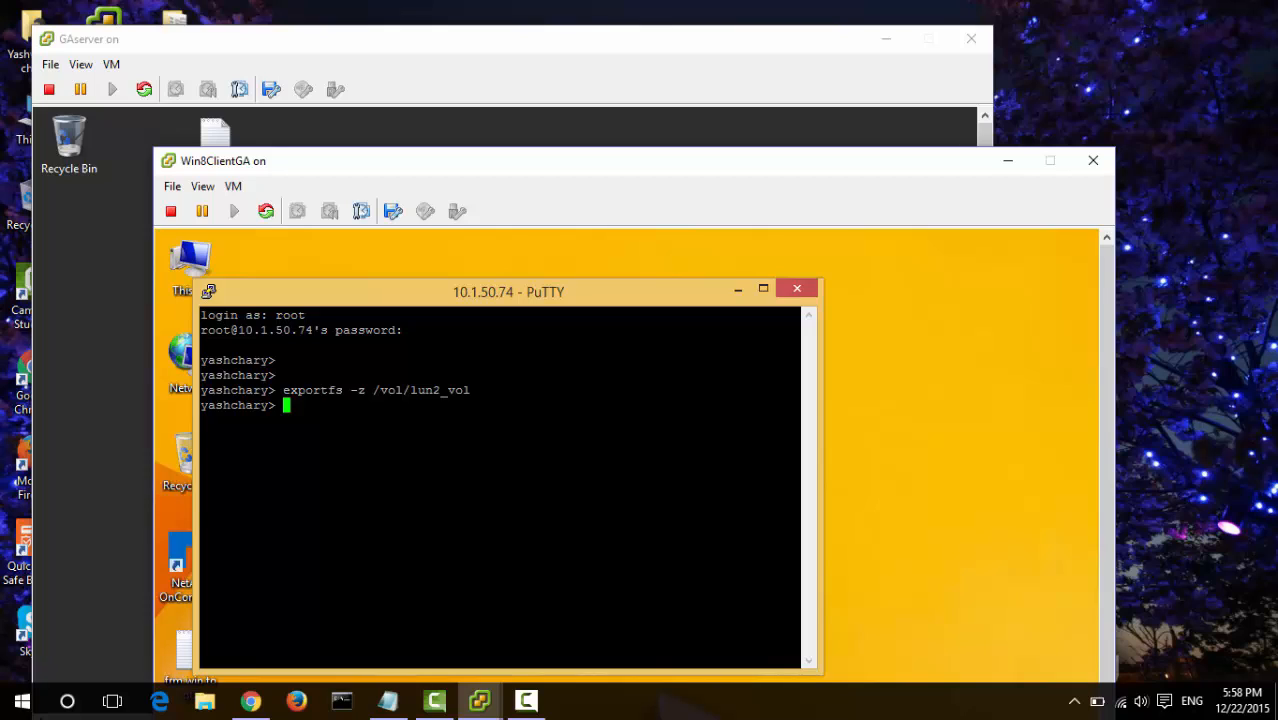
pyautogui.write('vol move start lun2')
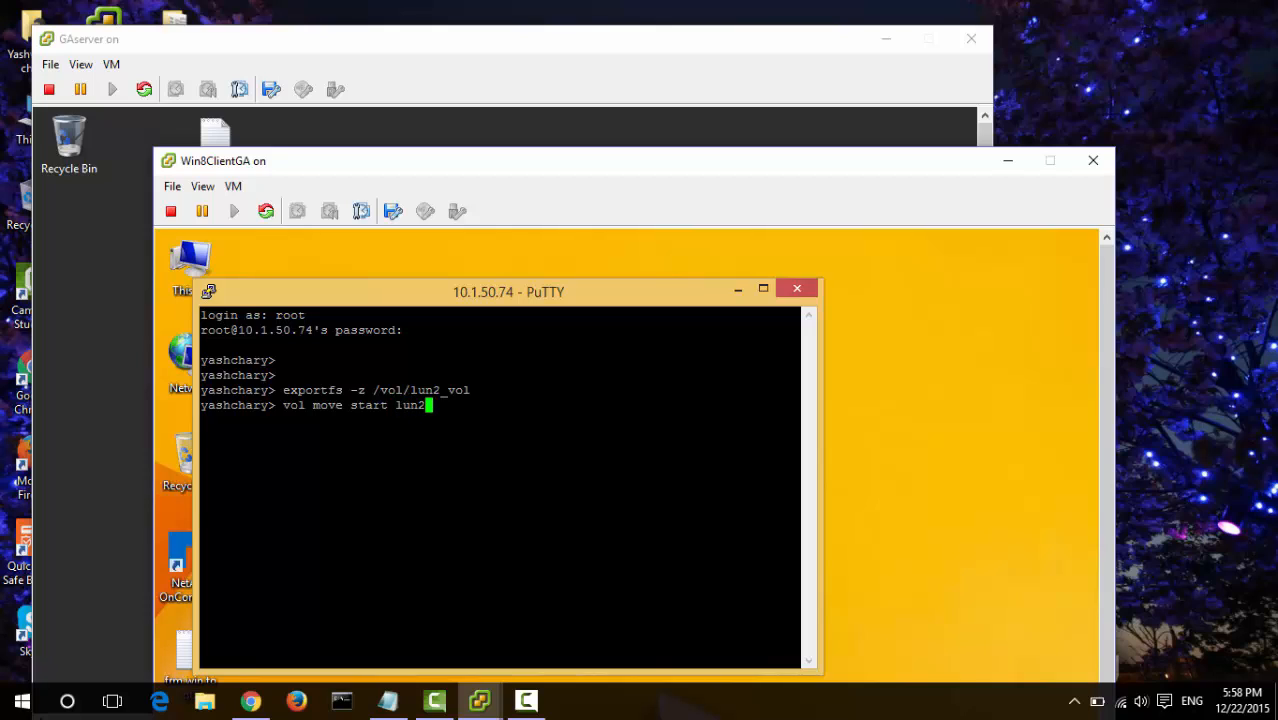
pyautogui.write('_vol aggr0')
pyautogui.press('Return')
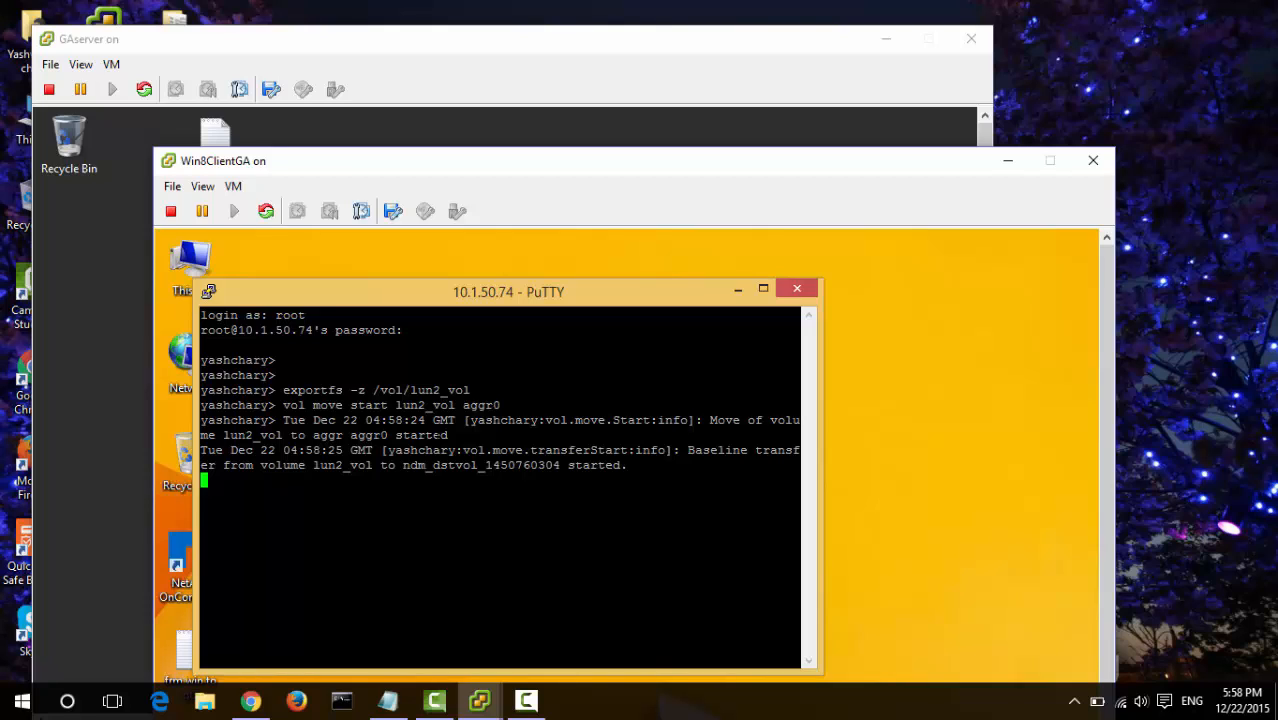
pyautogui.press('Return')
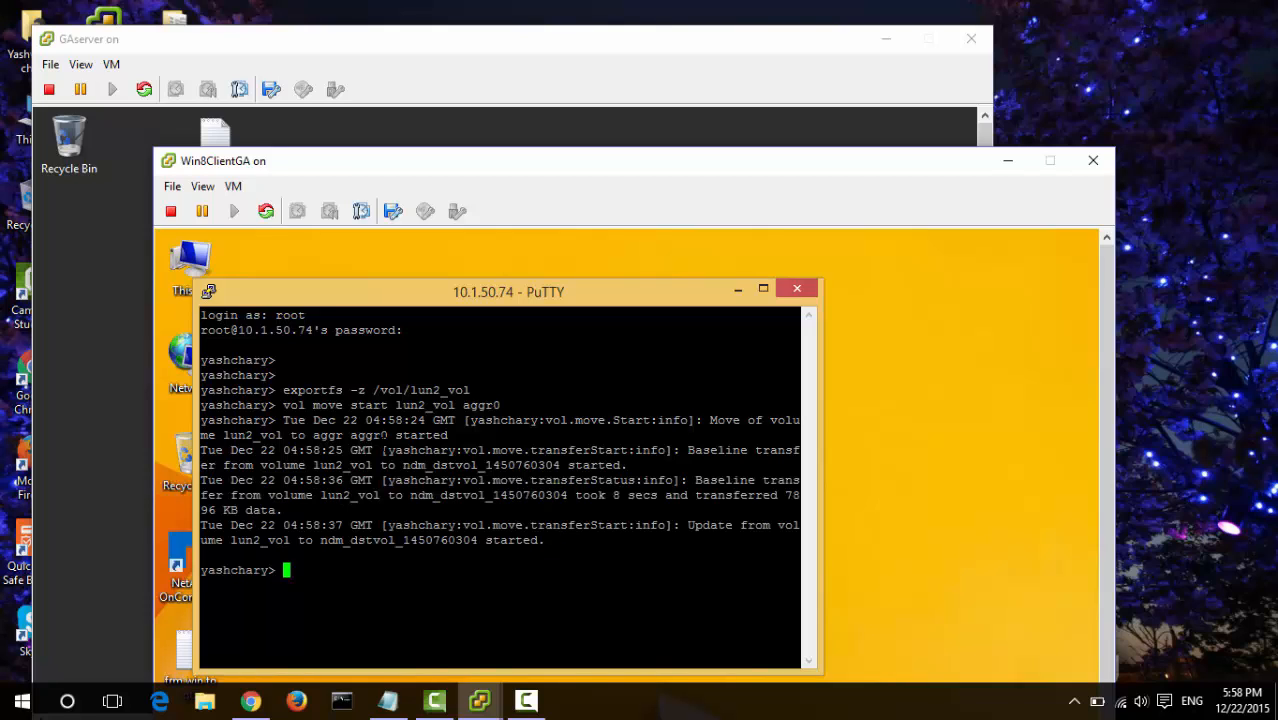
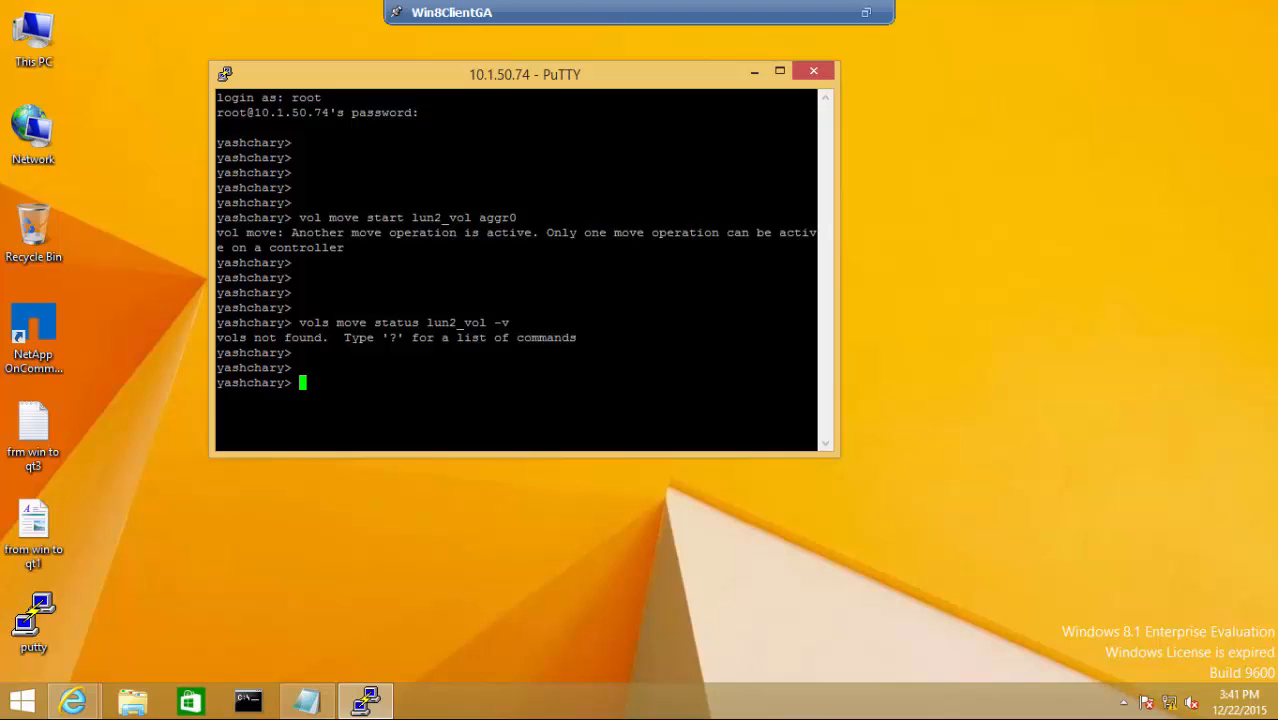
# - Run 'vol move status lun2_vol -v' in PuTTY, showing lun2_vol moving to aggr0 in state 'move'
pyautogui.press('Return')
pyautogui.press('Return')
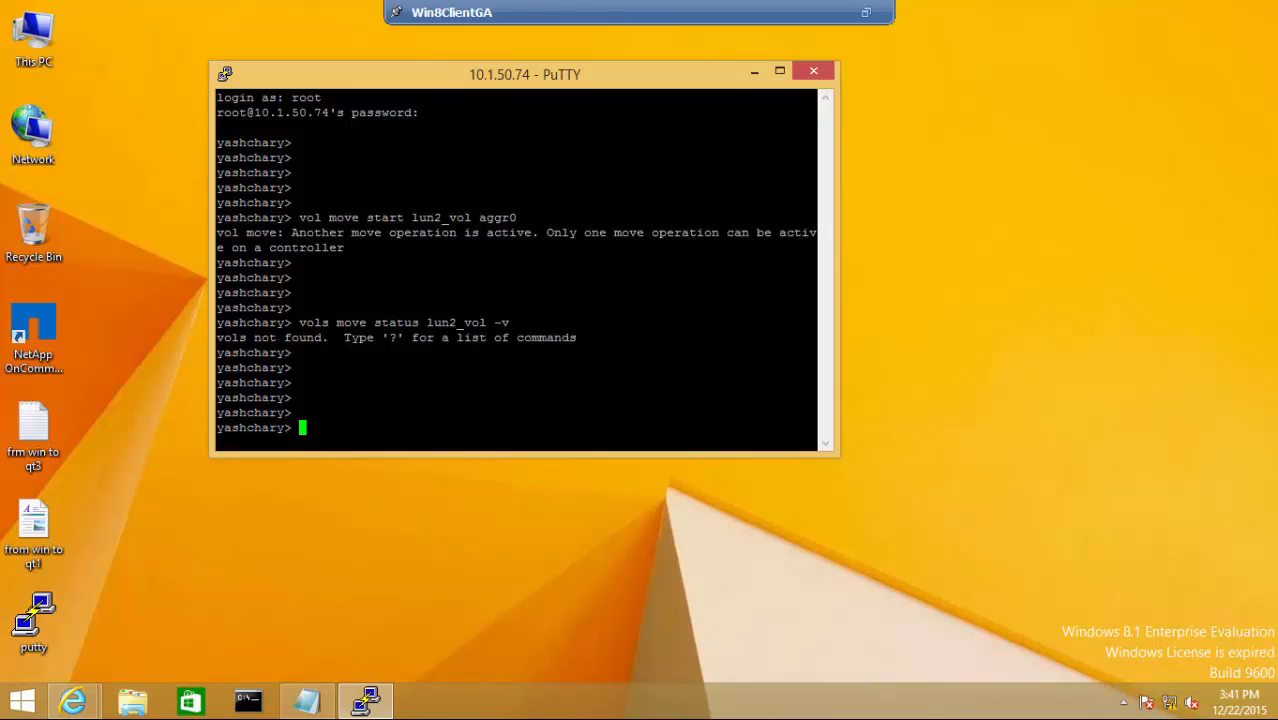
pyautogui.write('vol move status lu')
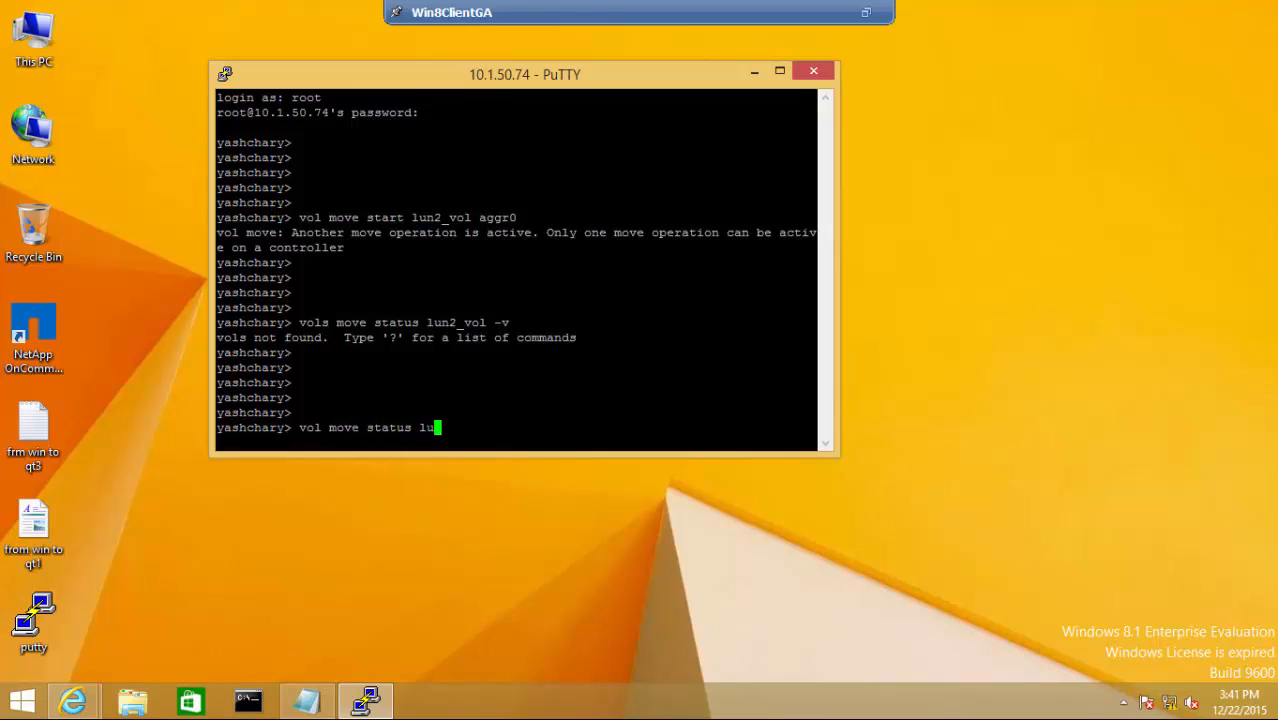
pyautogui.write('n2_vol -v')
pyautogui.press('Return')
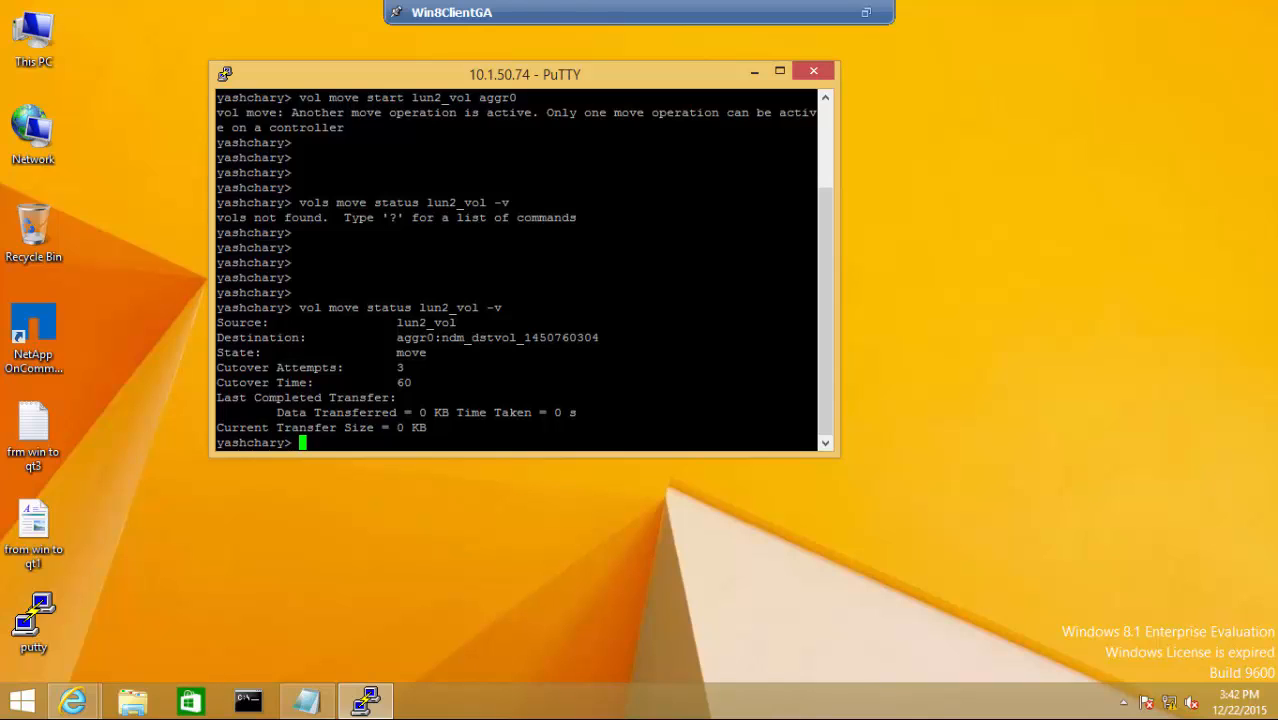
pyautogui.press('Return')
pyautogui.press('Return')
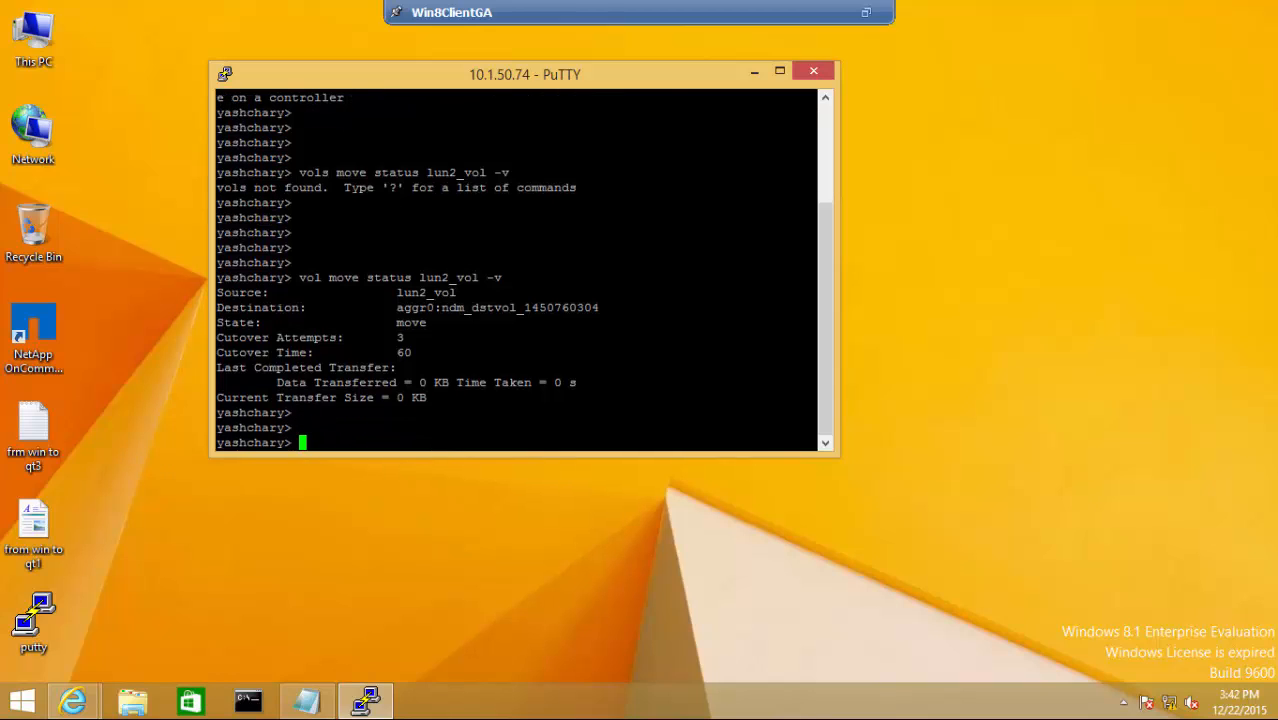
pyautogui.click(88, 702)
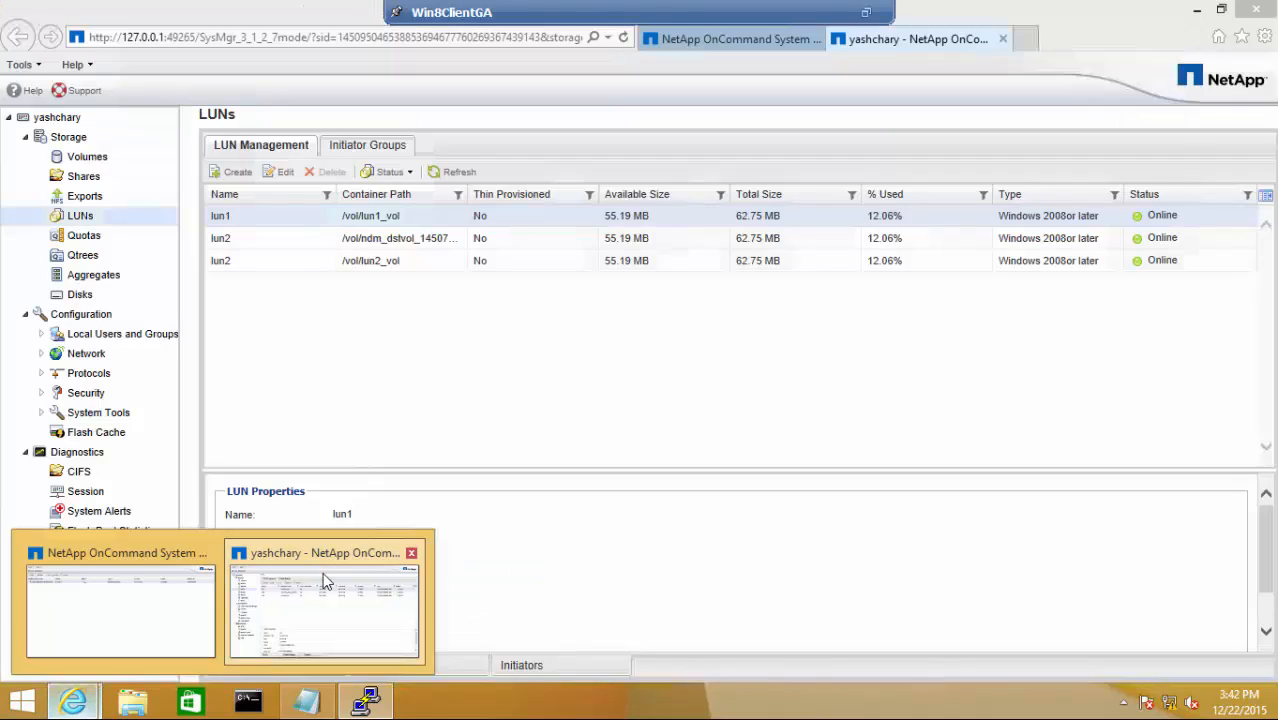
pyautogui.click(322, 572)
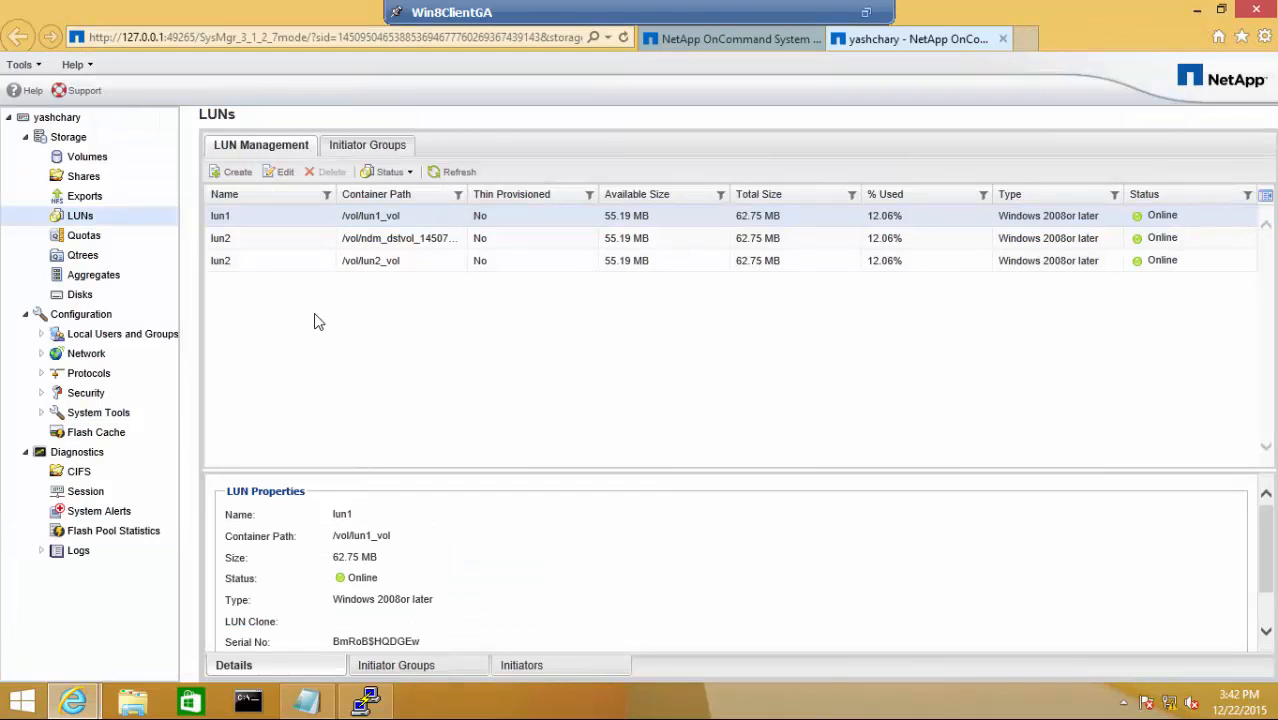
pyautogui.click(406, 247)
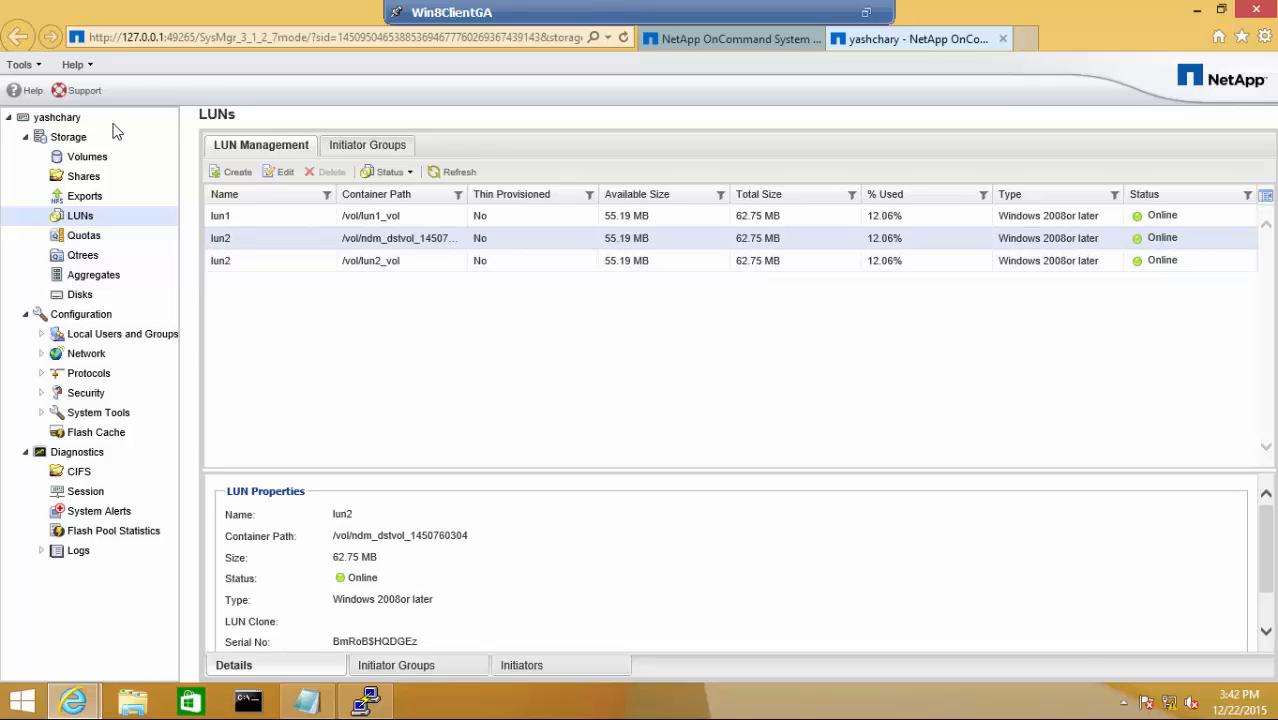
pyautogui.click(87, 157)
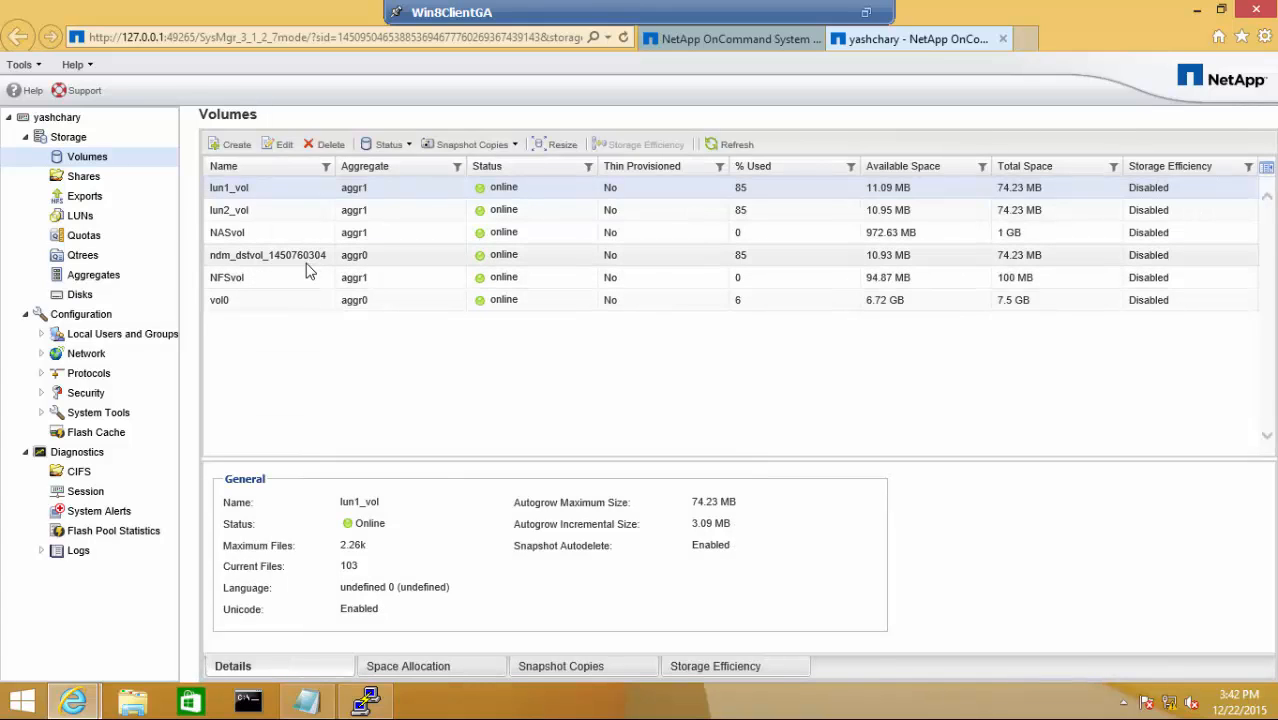
pyautogui.click(308, 264)
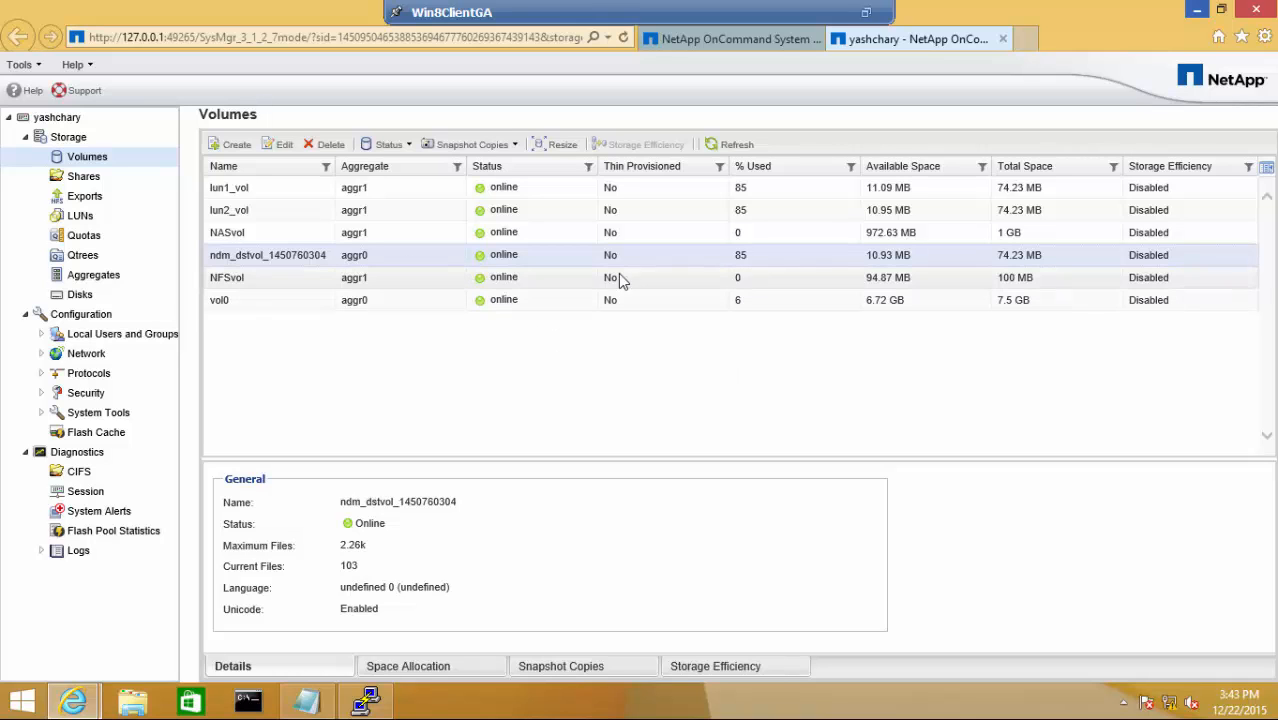
pyautogui.click(1199, 16)
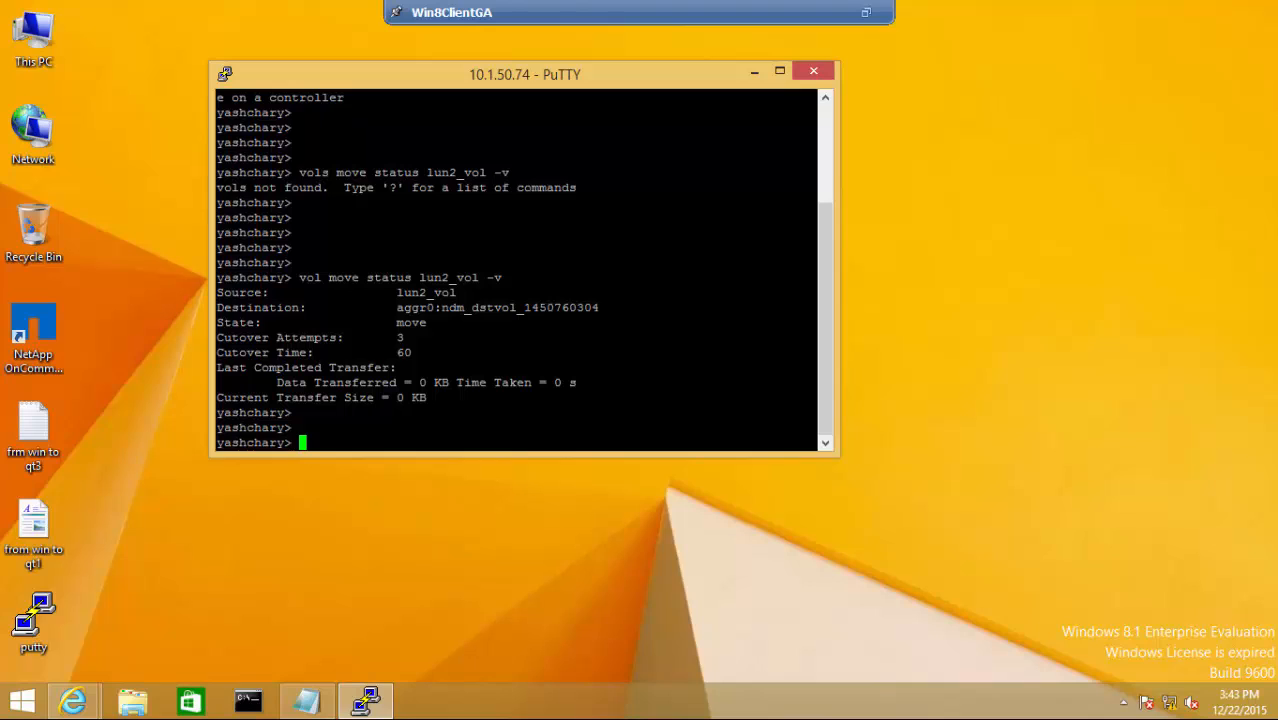
# - Enter 'vol move start lun2_vol aggr1 -m' at a fresh PuTTY prompt
pyautogui.press('Return')
pyautogui.press('Return')
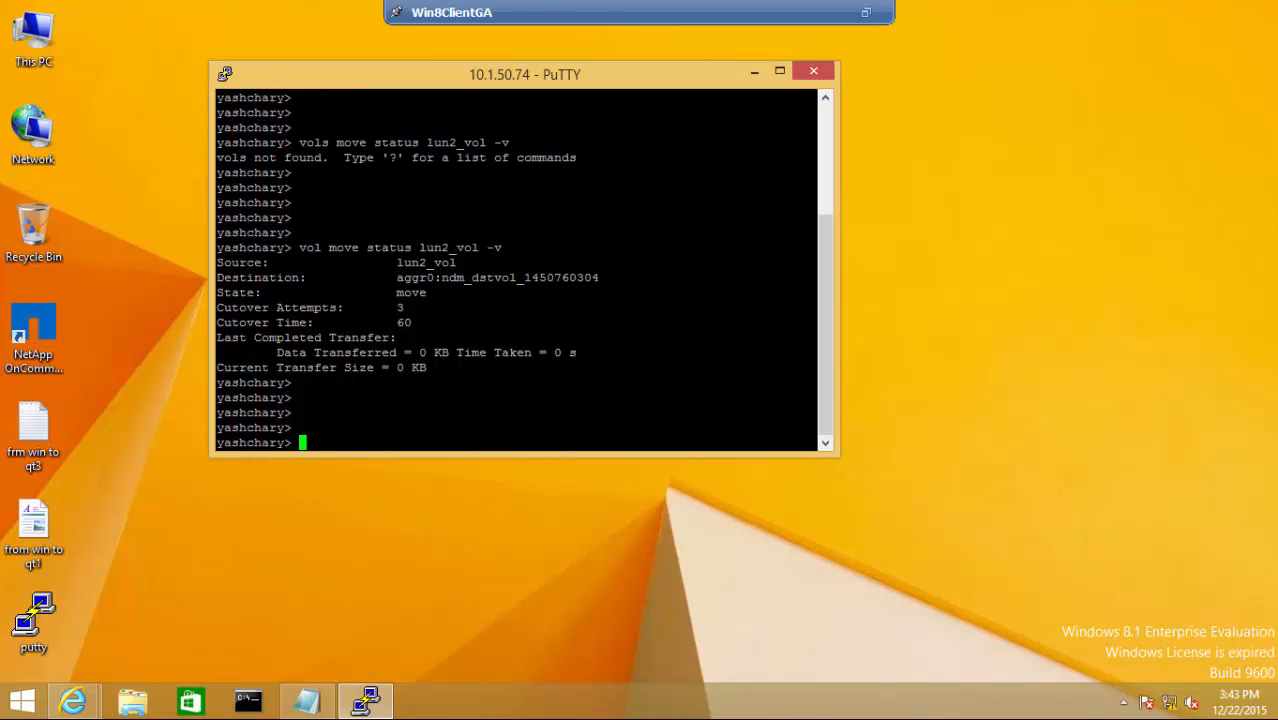
pyautogui.write('vol move start lun2_')
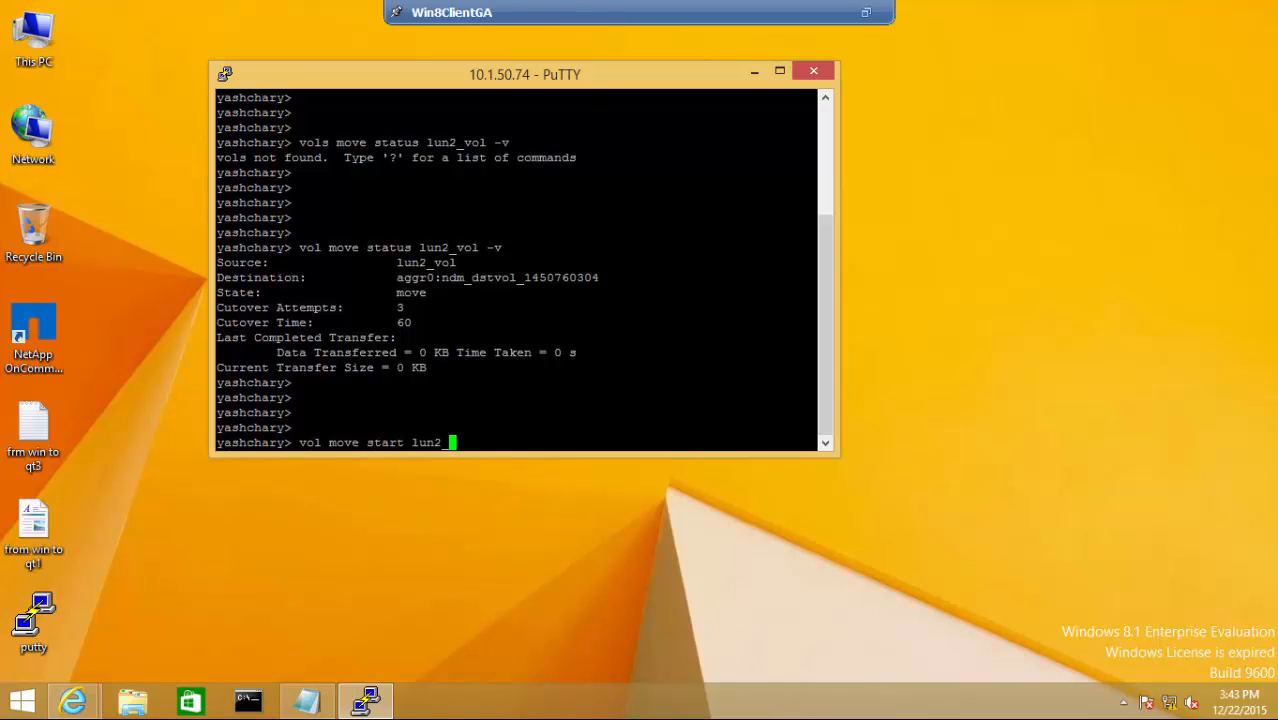
pyautogui.write('vol aggr1 -m')
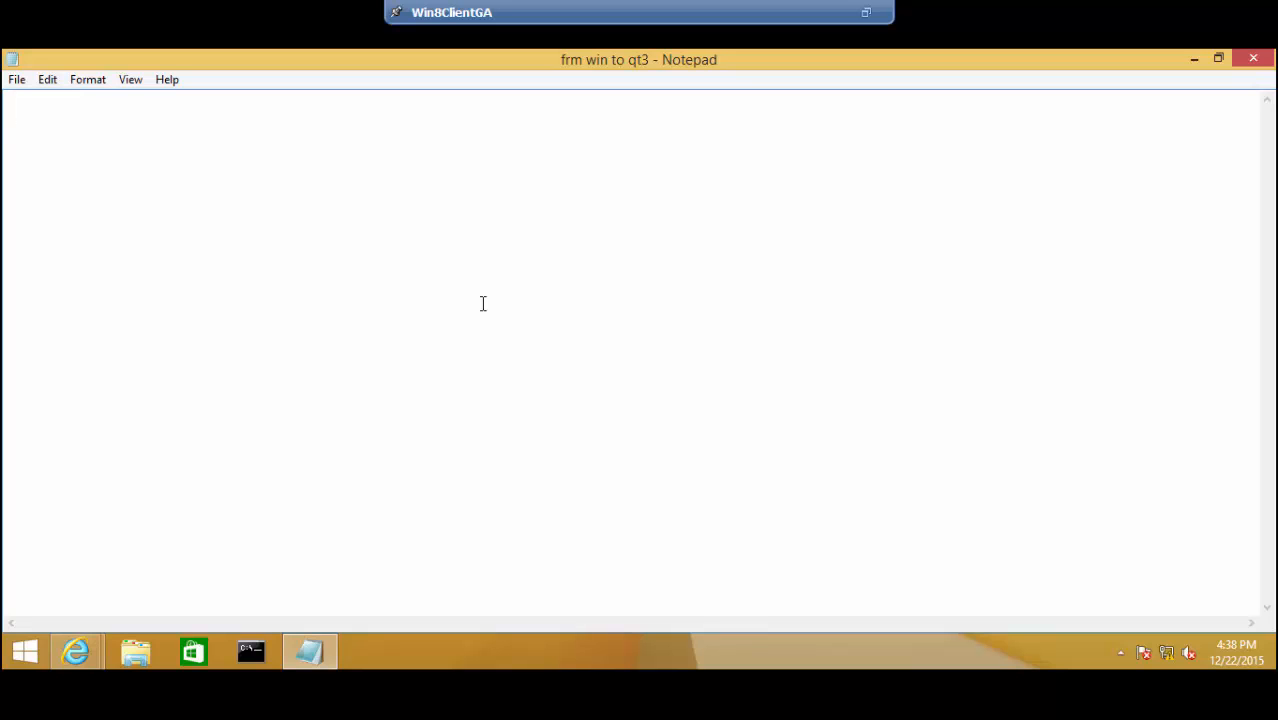
# - Note 'vol move status lun2_vol -v' with 'this shows the status of the volume, moving is completed or not.'
pyautogui.write('vol move s')
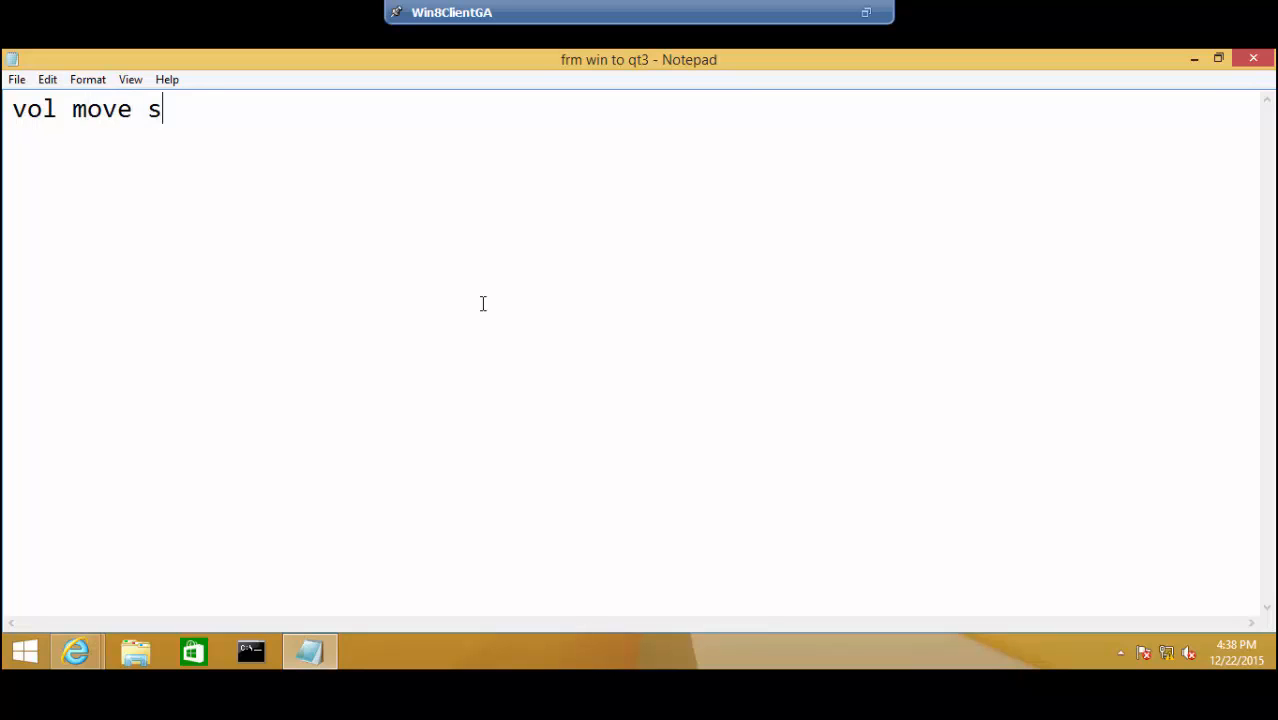
pyautogui.write('tatus lun2_vol')
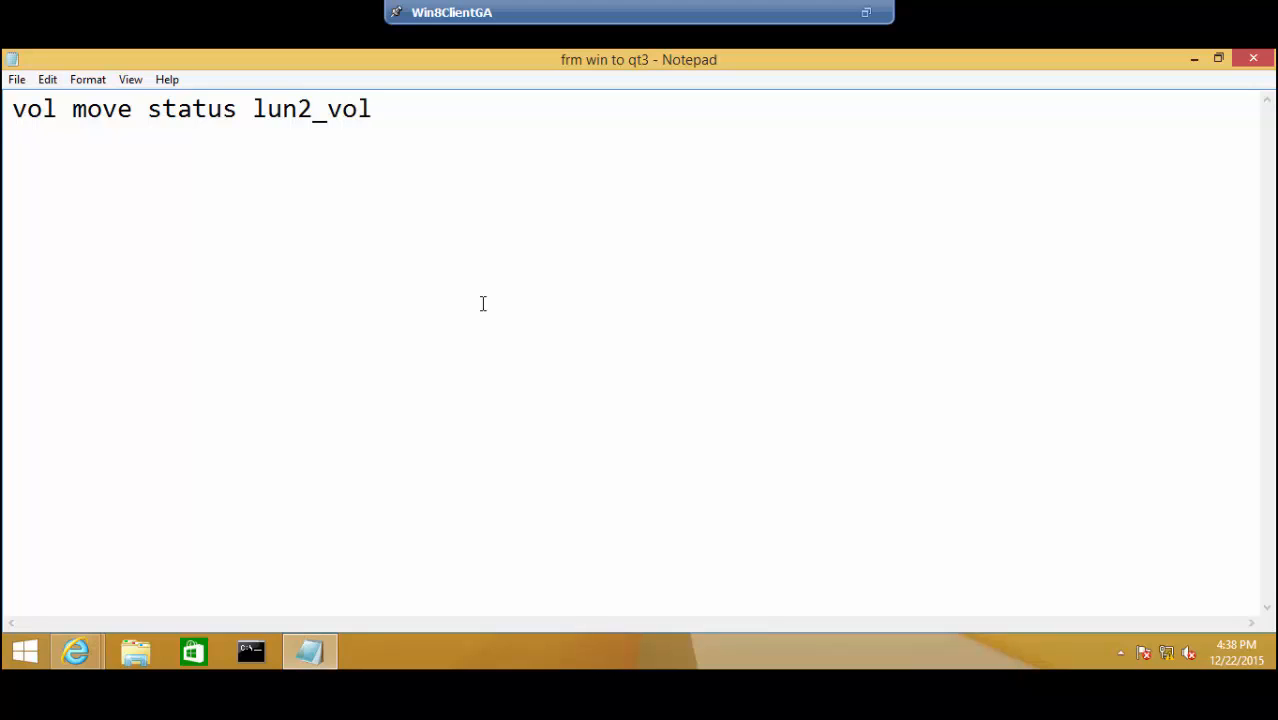
pyautogui.write(' -v')
pyautogui.press('Return')
pyautogui.write('this shows the s')
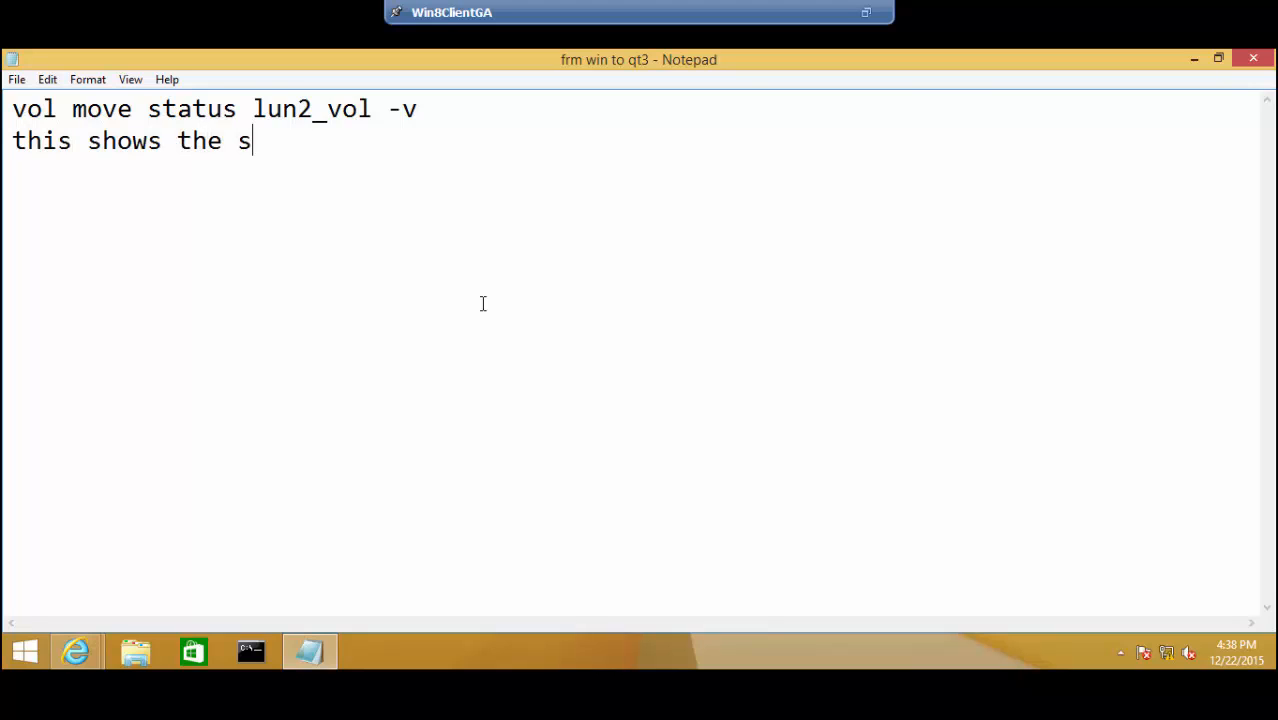
pyautogui.write('tatus of the')
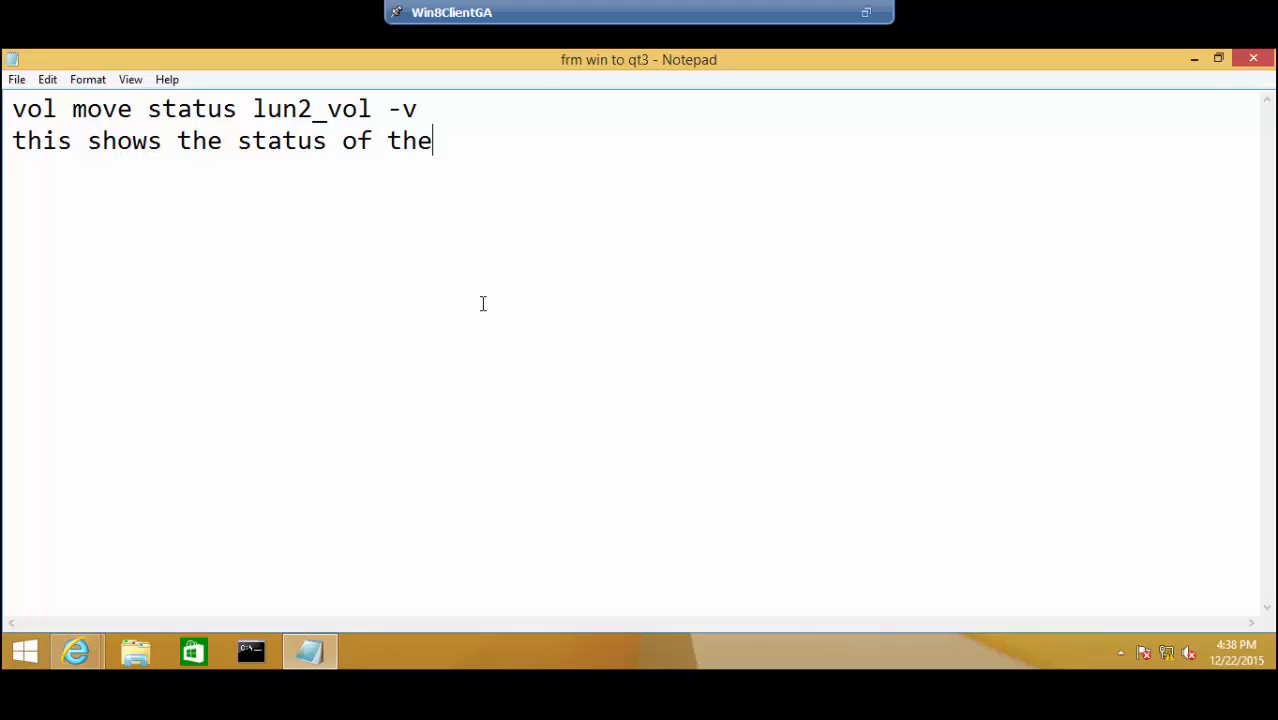
pyautogui.write(' volume')
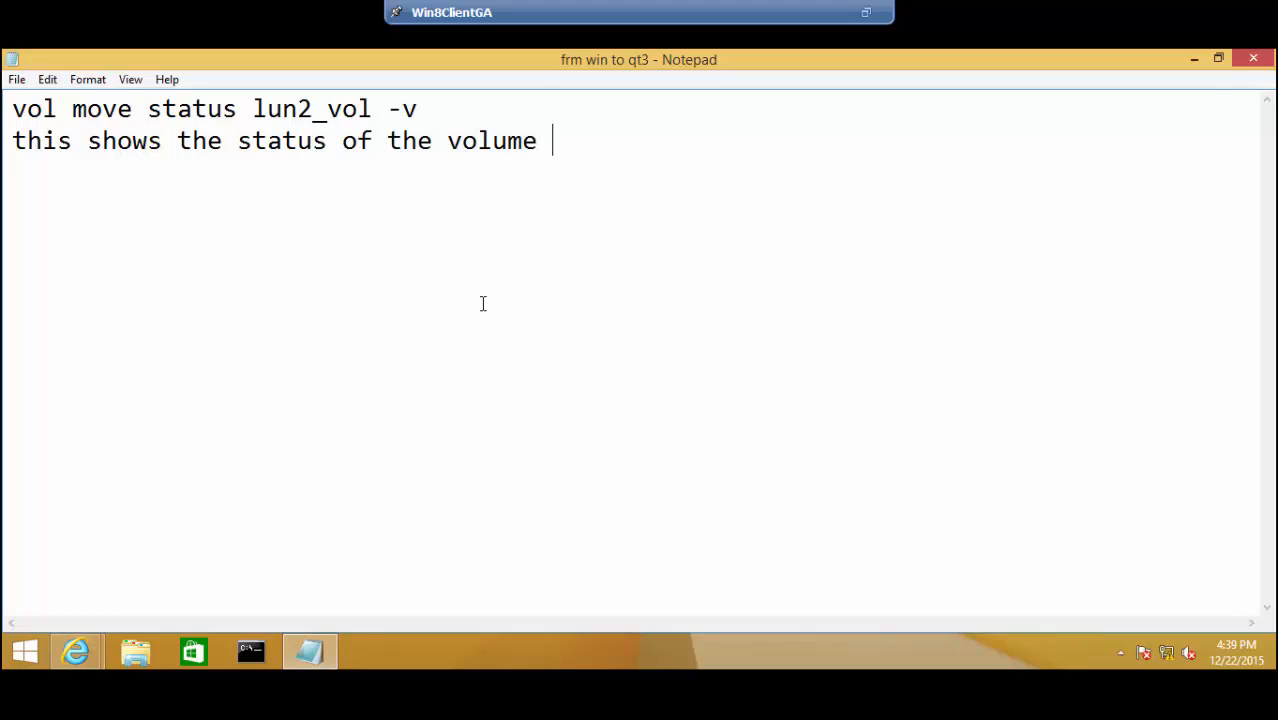
pyautogui.write(', moving is comple')
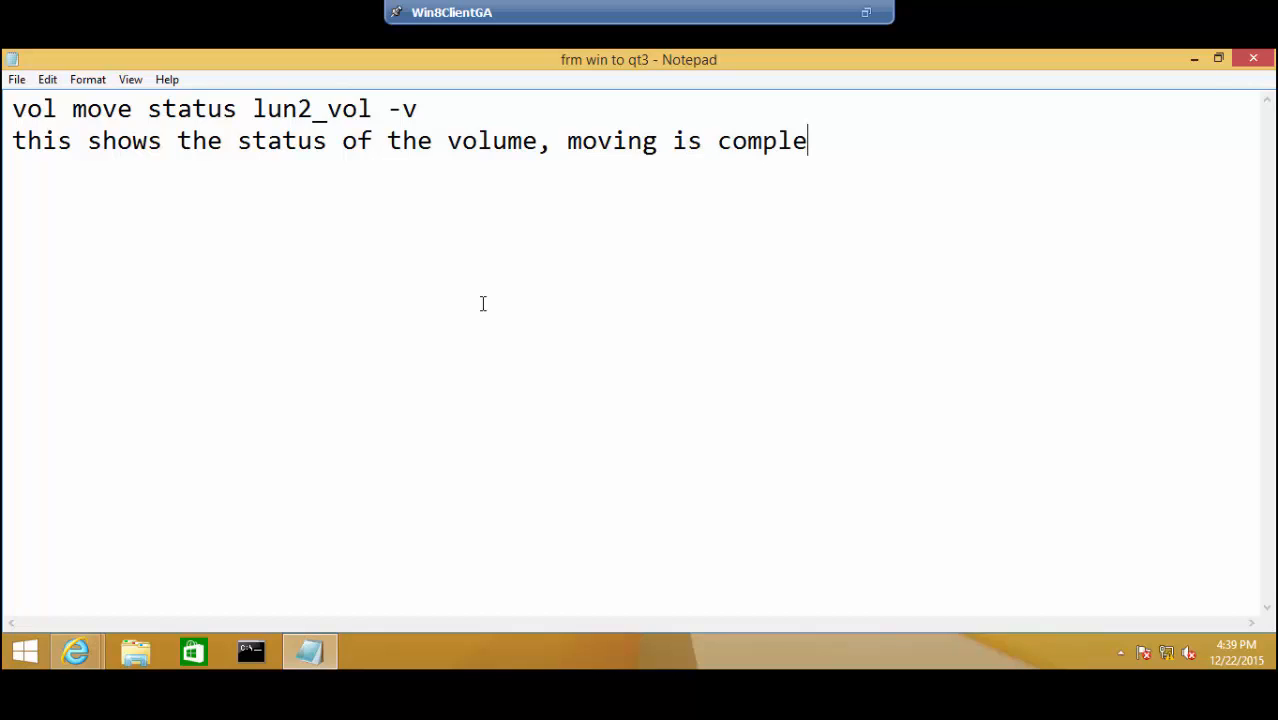
pyautogui.press('BackSpace')
pyautogui.write('eted or ')
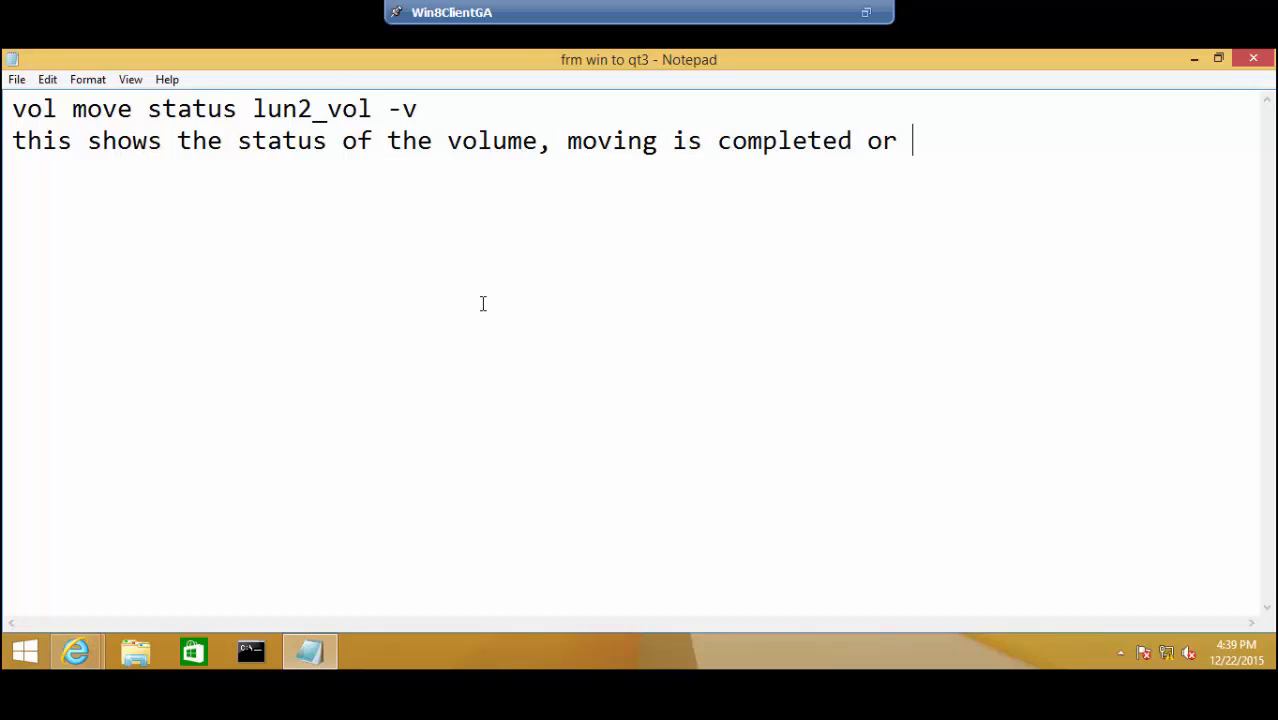
pyautogui.write('not.')
pyautogui.press('Return')
pyautogui.press('Return')
pyautogui.press('Return')
pyautogui.press('Return')
# - Note 'vol move start lun2_vol aggr1 -m' with an explanation that it moves the volume from aggr0 to aggr1
pyautogui.write('vol ')
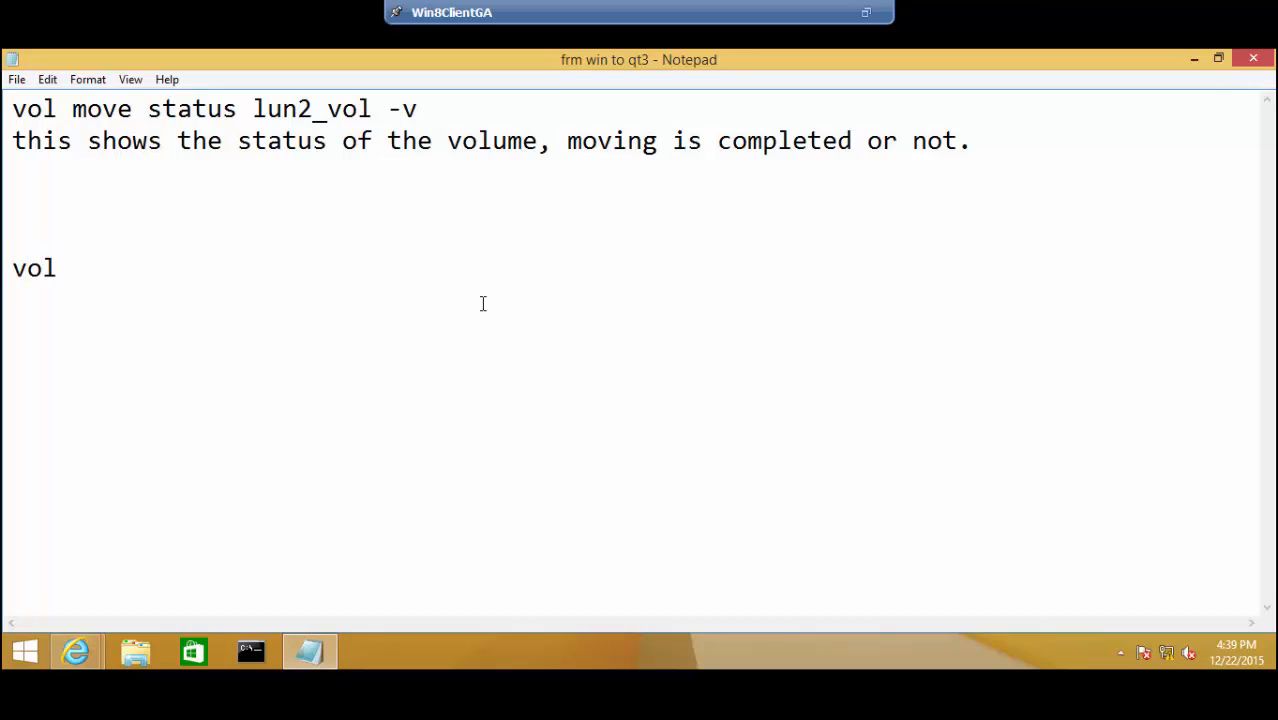
pyautogui.write('move st')
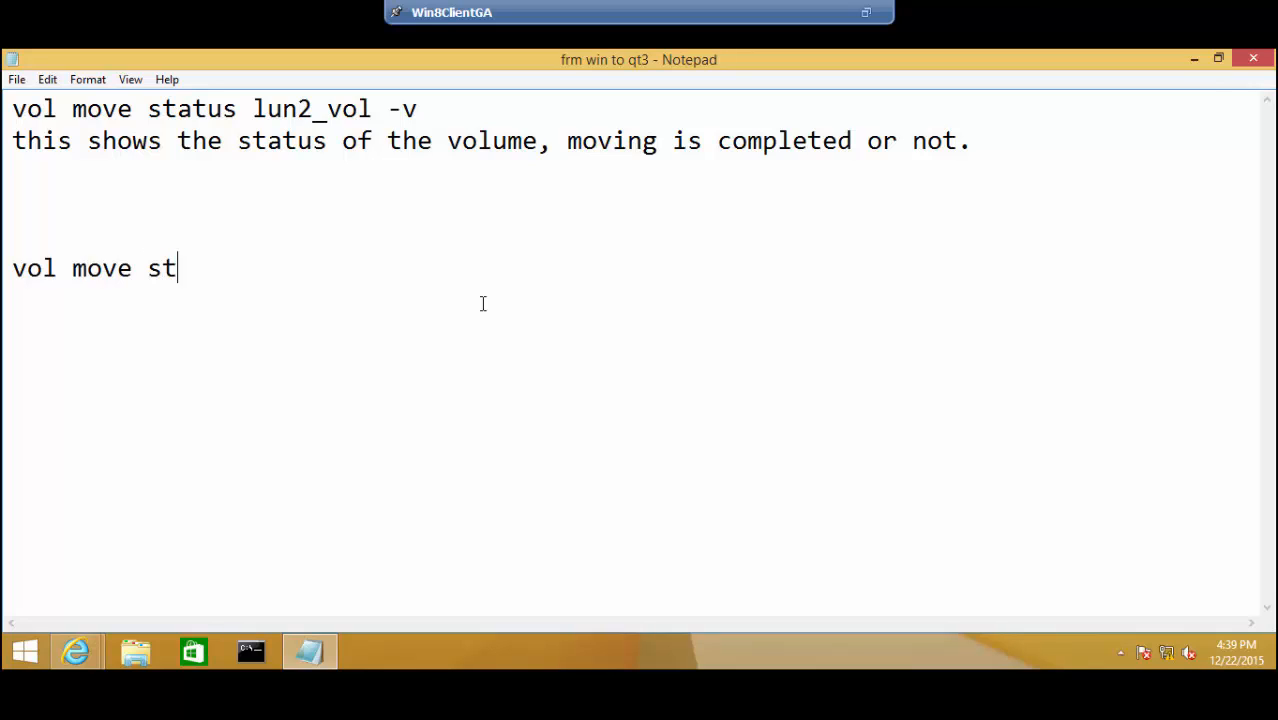
pyautogui.write('art lun2_')
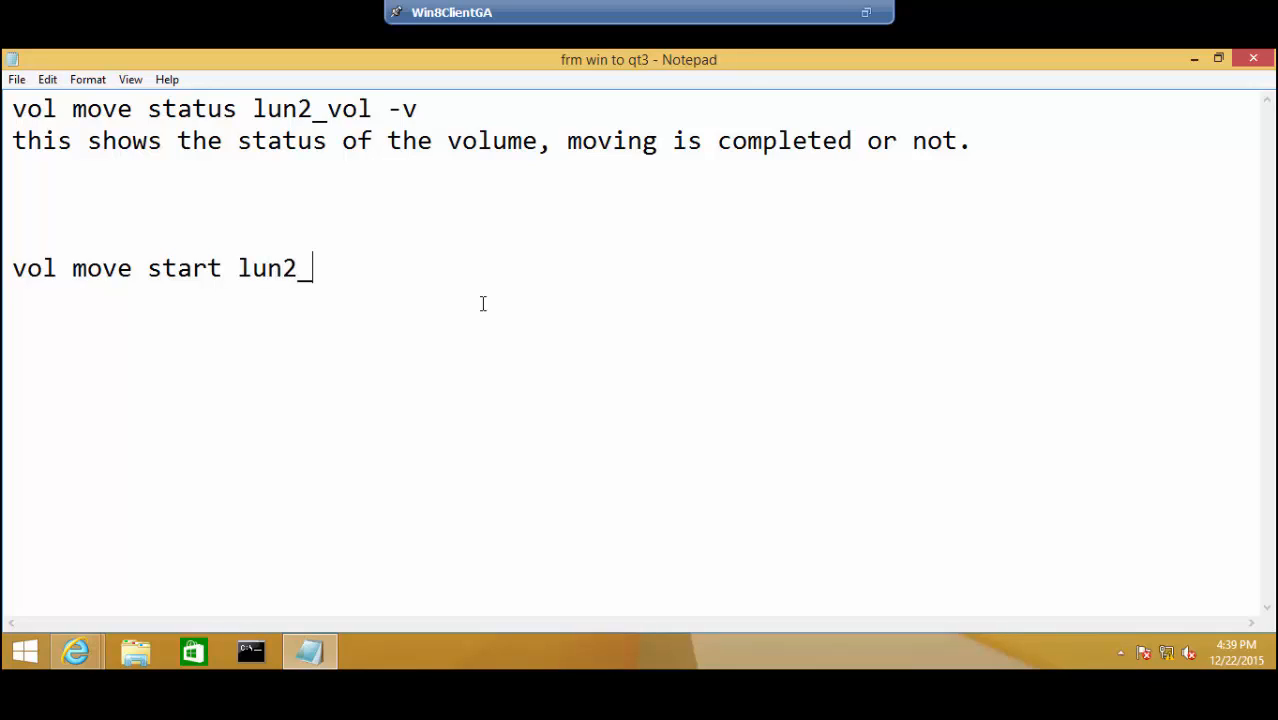
pyautogui.write('vol aggr1')
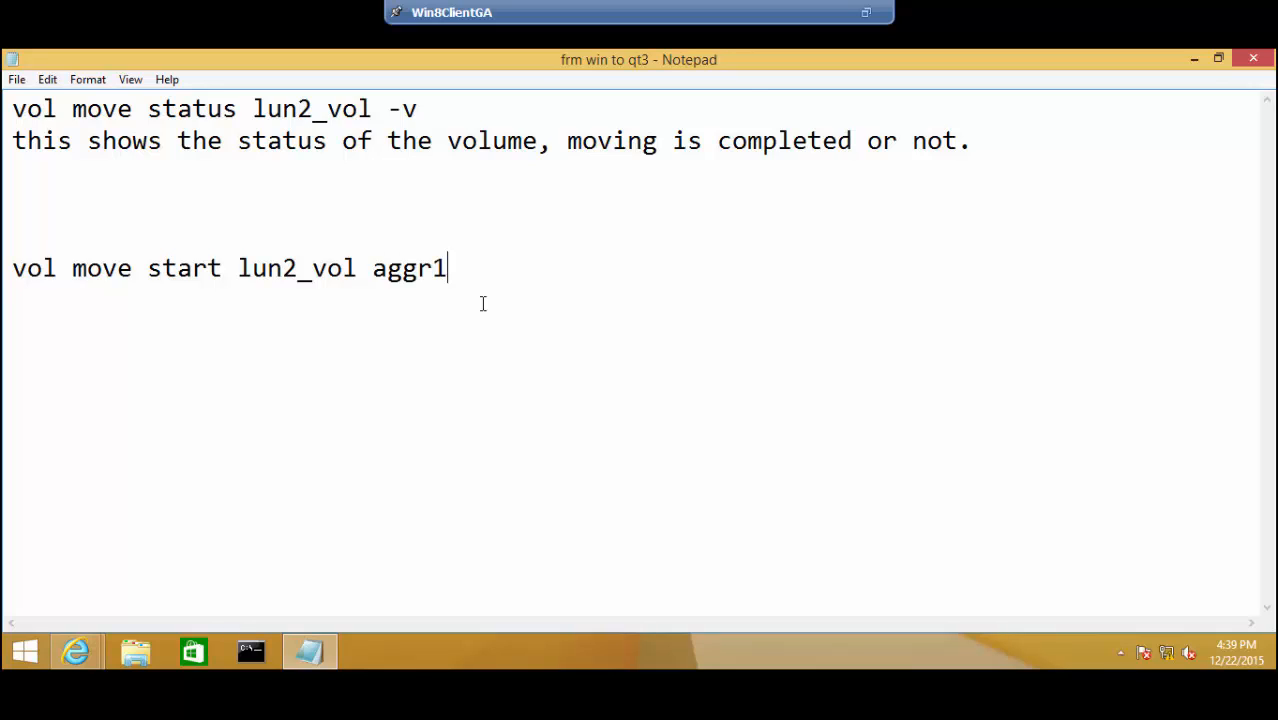
pyautogui.write(' -m')
pyautogui.press('Return')
pyautogui.write('Using ')
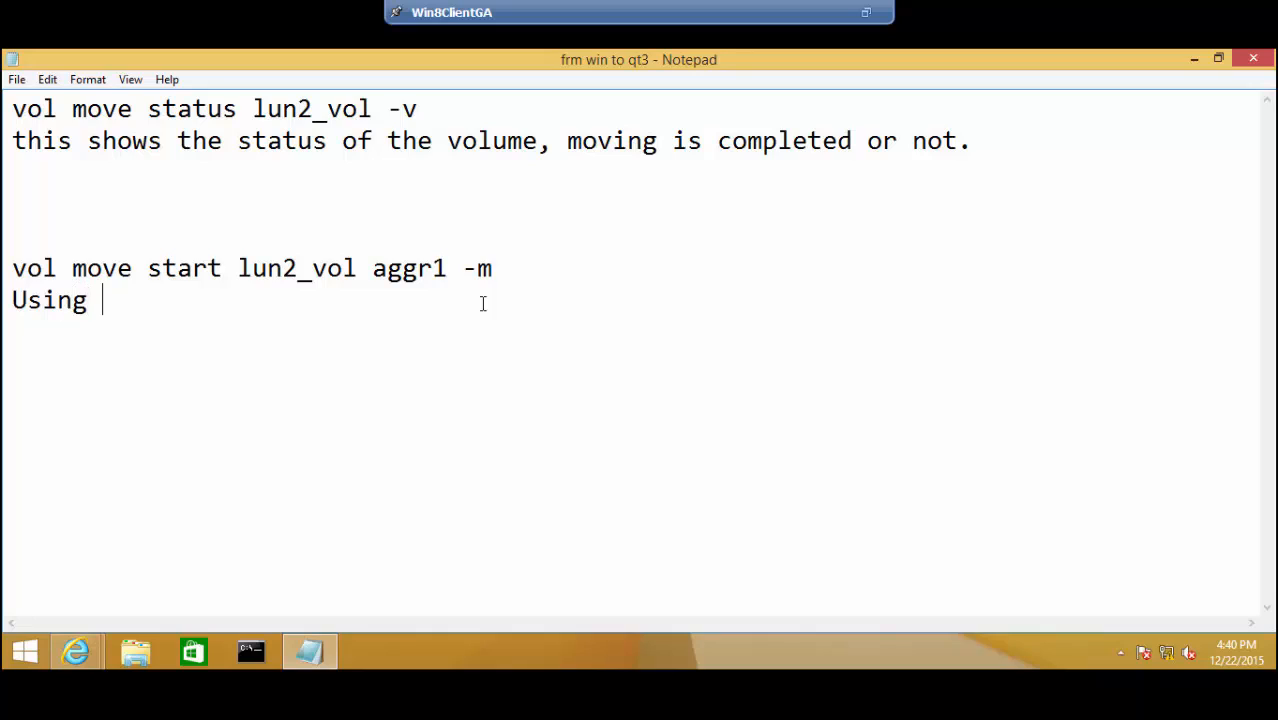
pyautogui.write('this command it ')
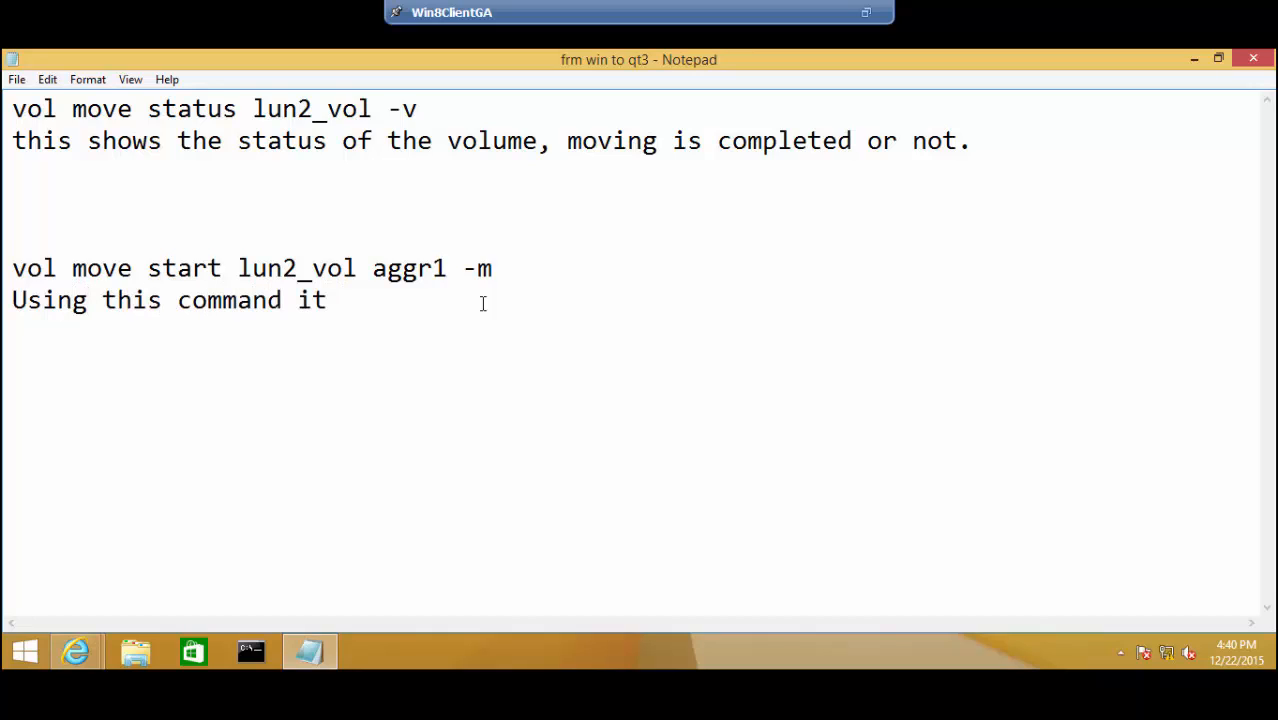
pyautogui.write('starts ')
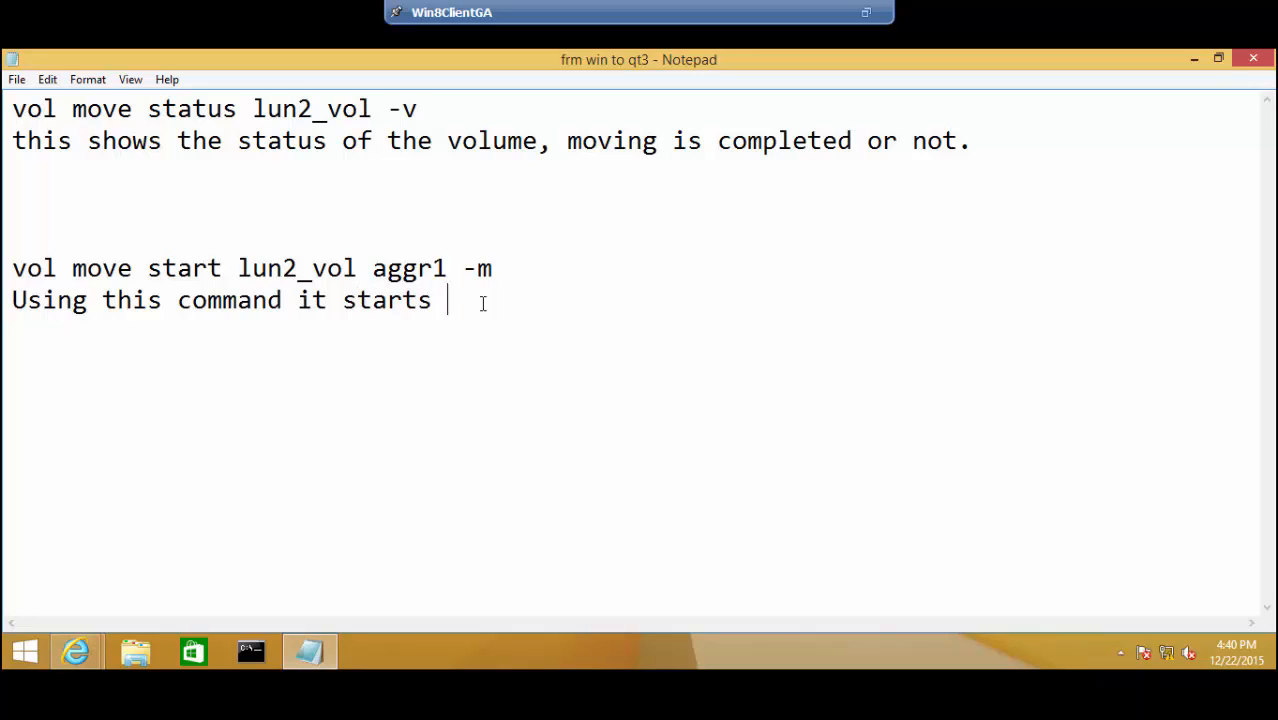
pyautogui.write('move vol')
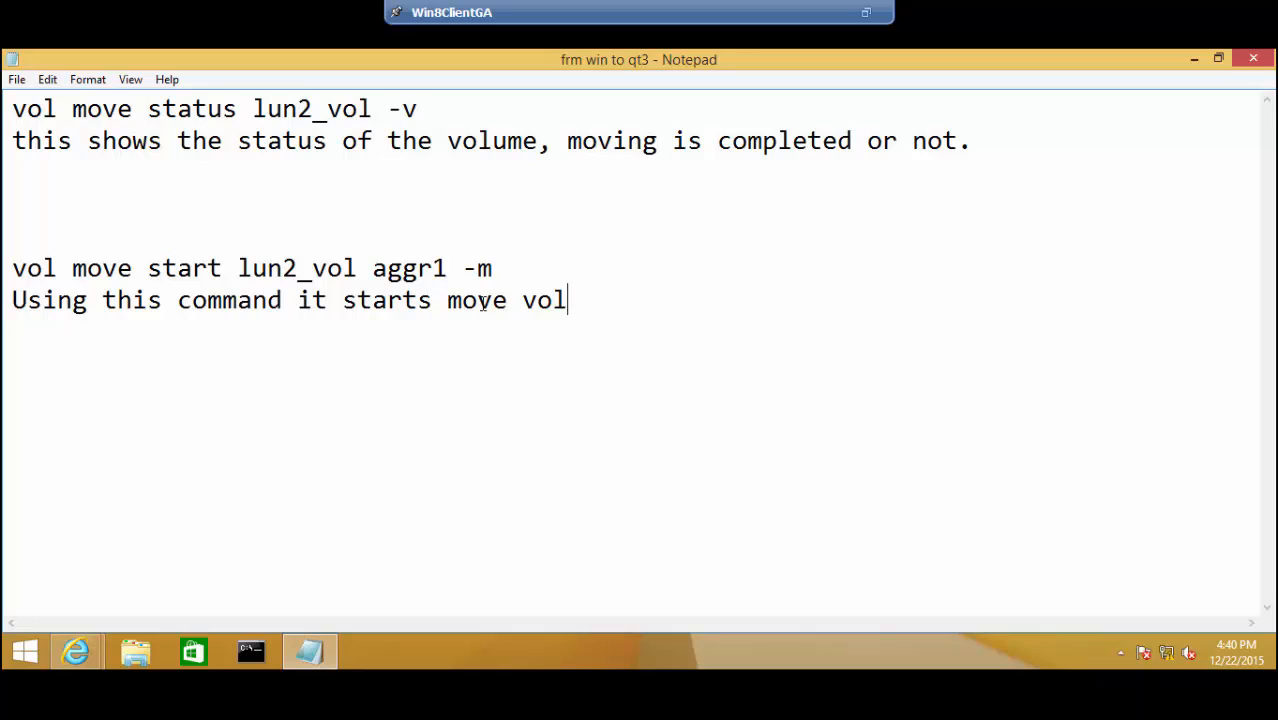
pyautogui.write('umw from ')
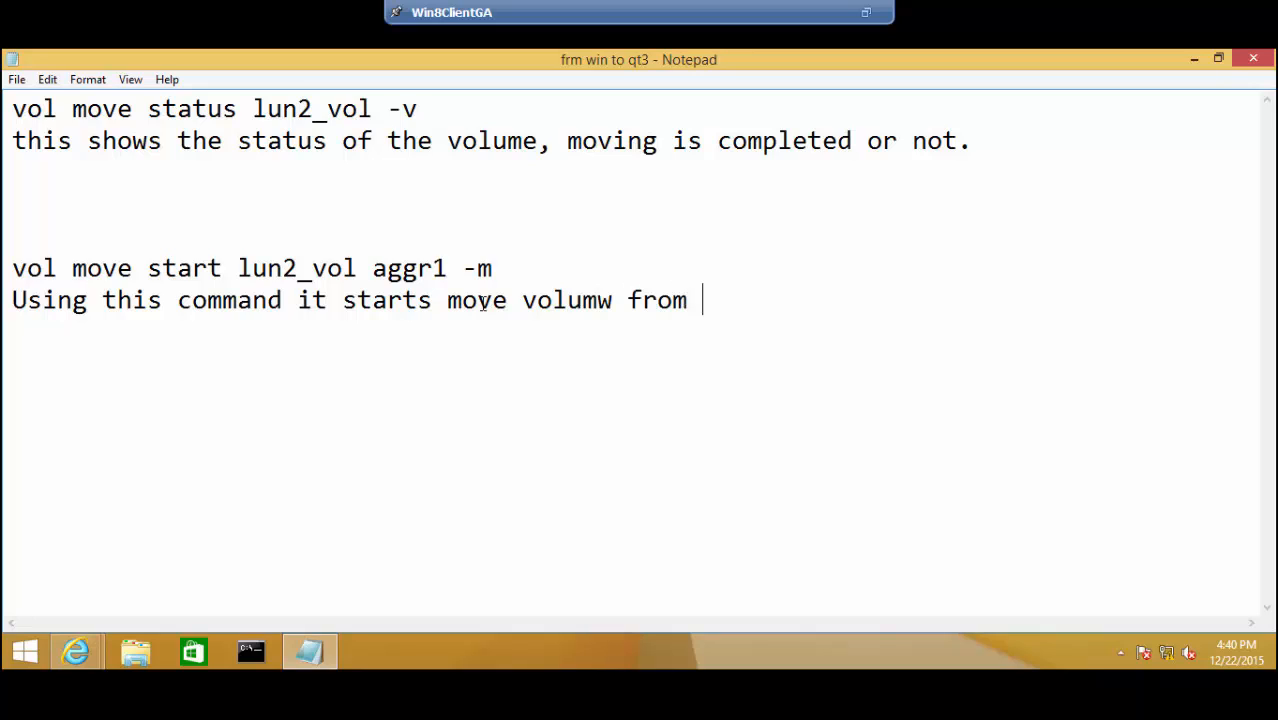
pyautogui.write('aggr0 t')
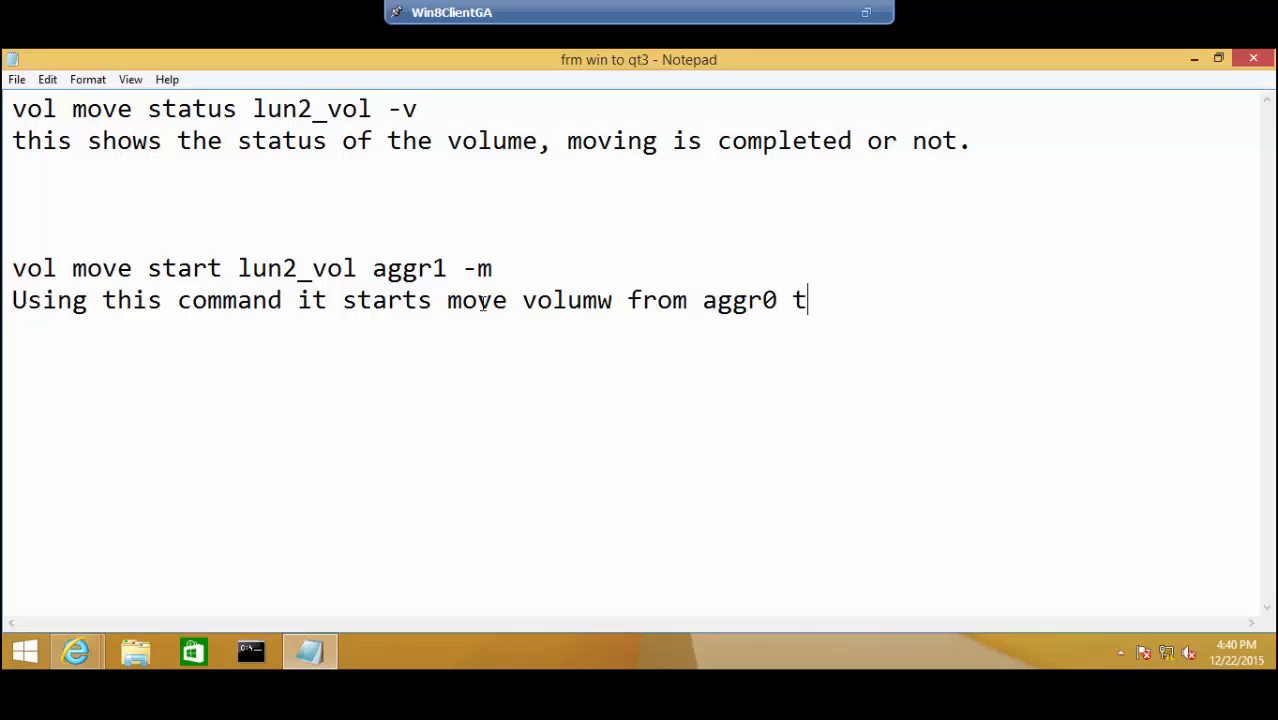
pyautogui.write('o aggr1')
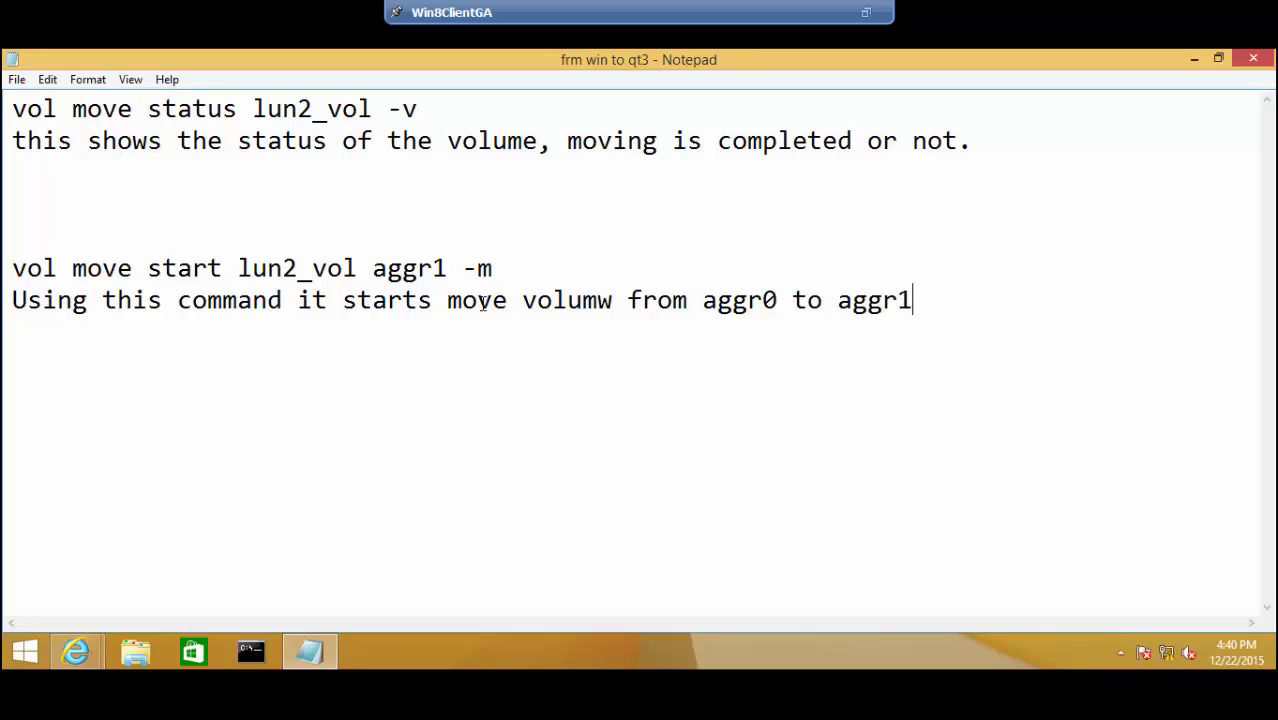
pyautogui.write('.')
pyautogui.press('Return')
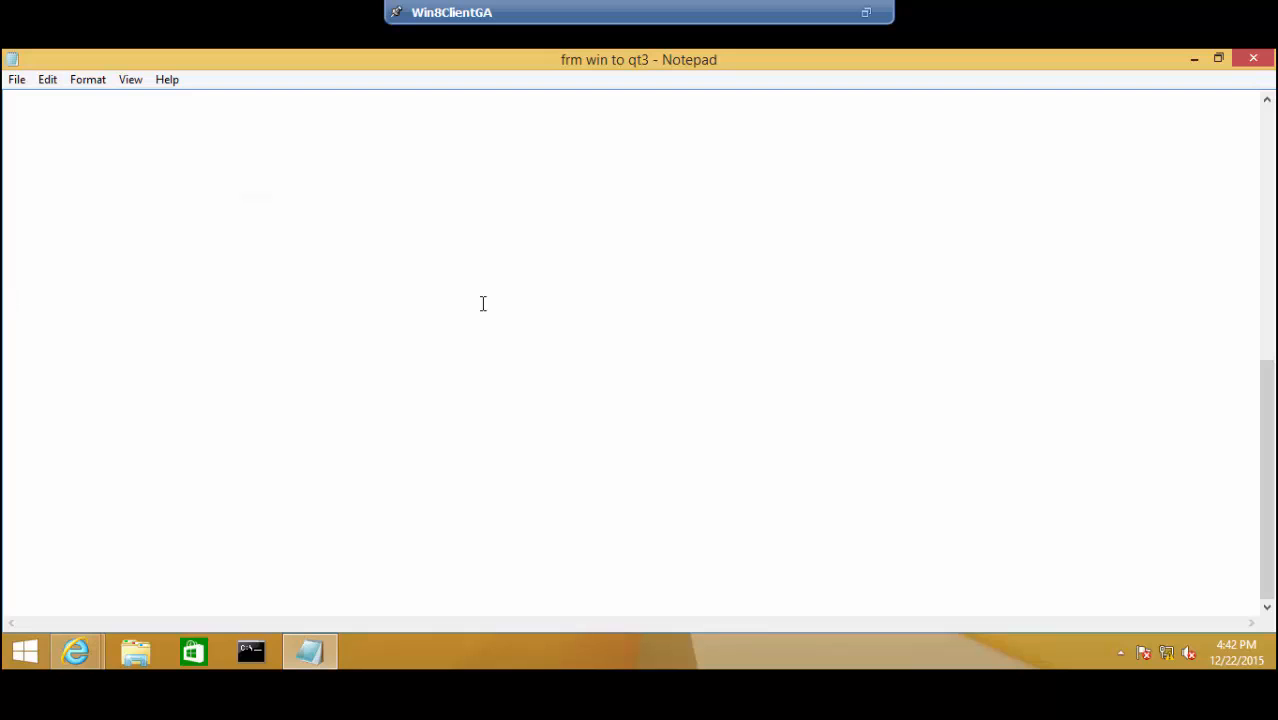
# - Add 'vol move cutover /vol/lun2_vol' and a note to verify LUN2 files stay accessible on Server 2012 R2
pyautogui.write('vol move')
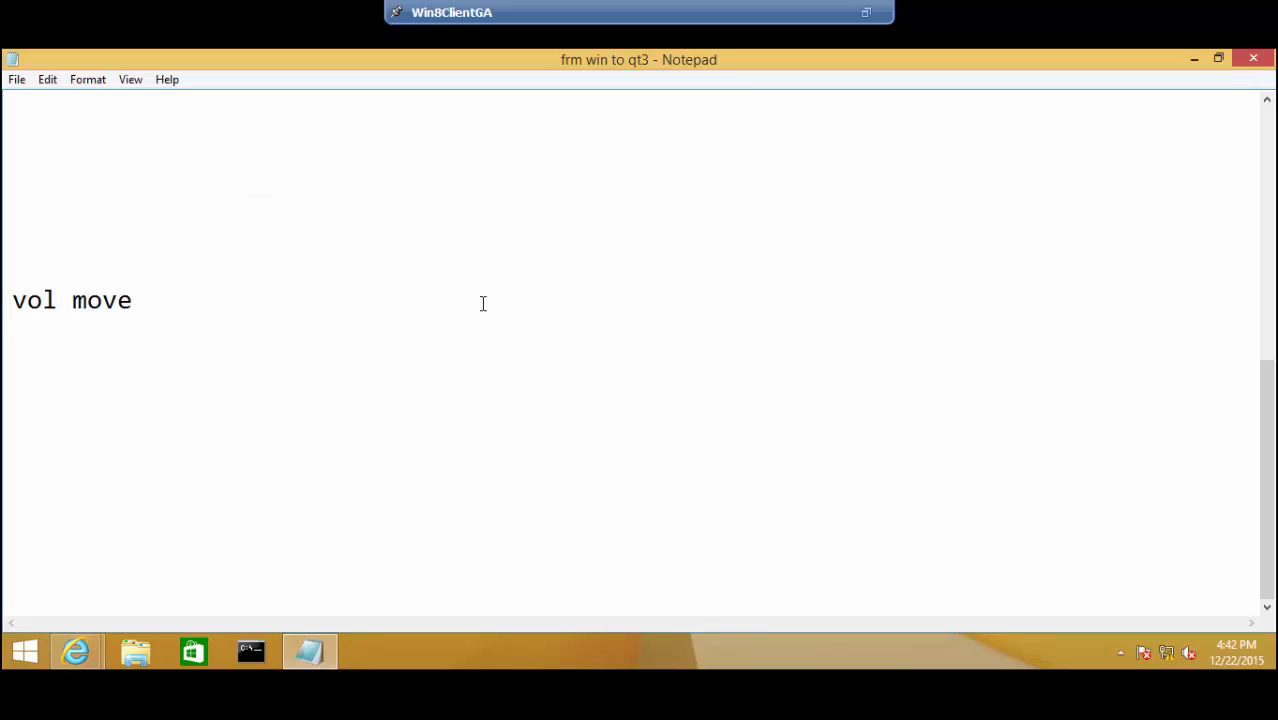
pyautogui.write(' cutover')
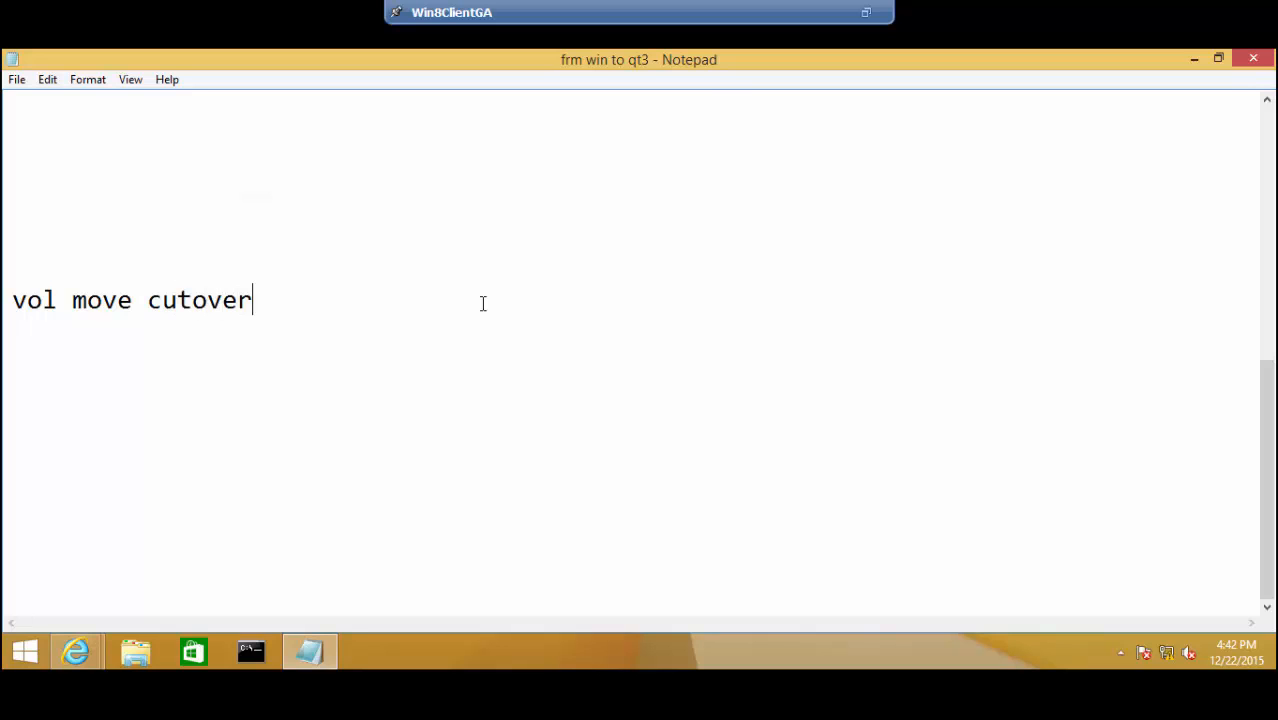
pyautogui.write('/vol/lun2')
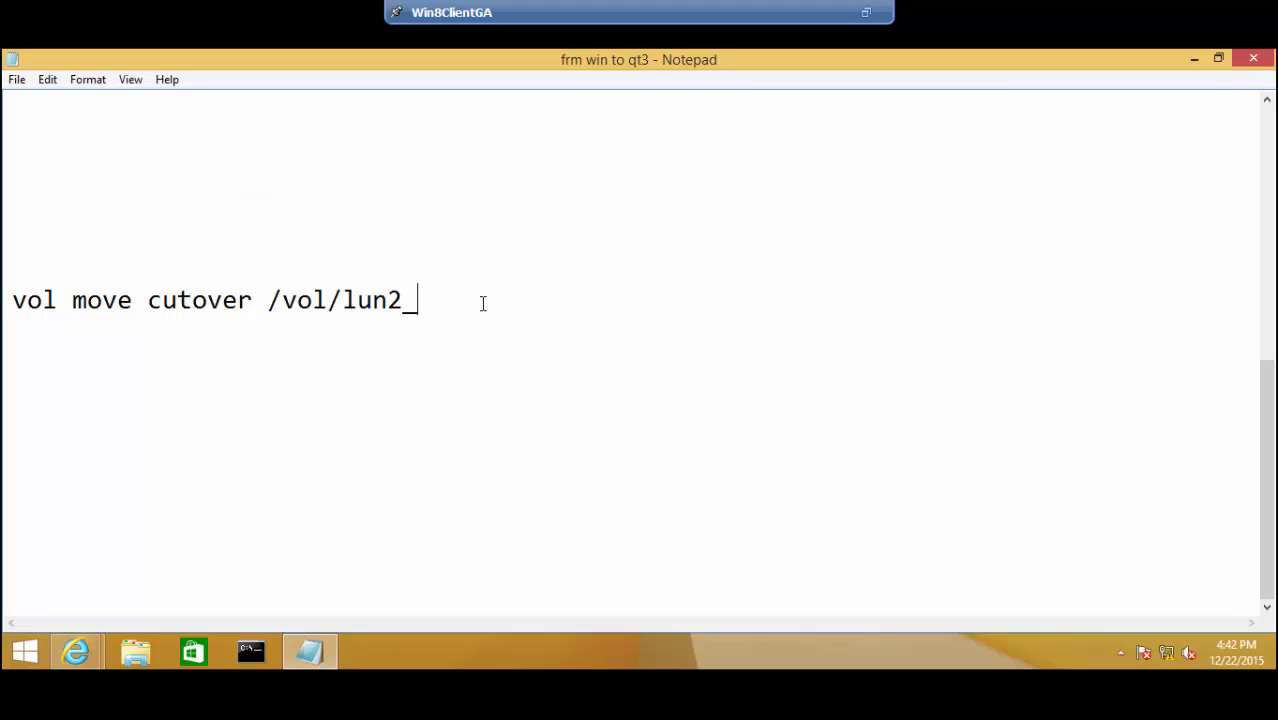
pyautogui.write('_vol')
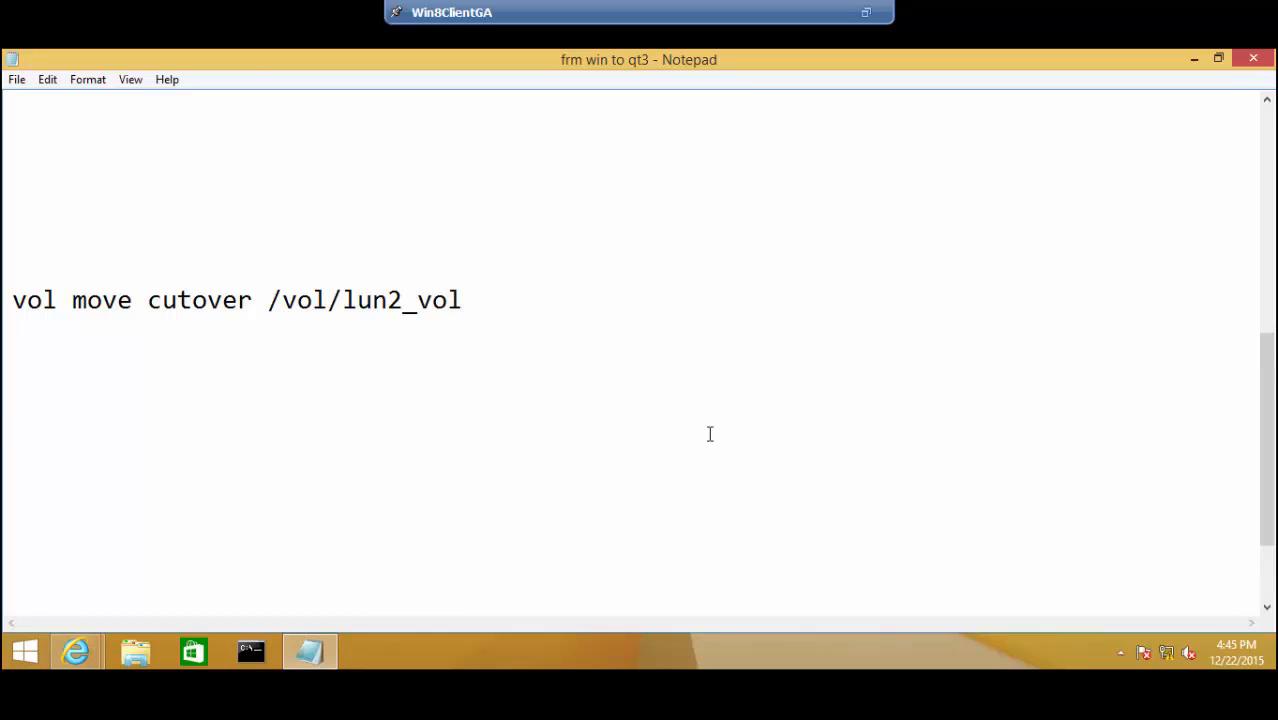
pyautogui.write('verify ')
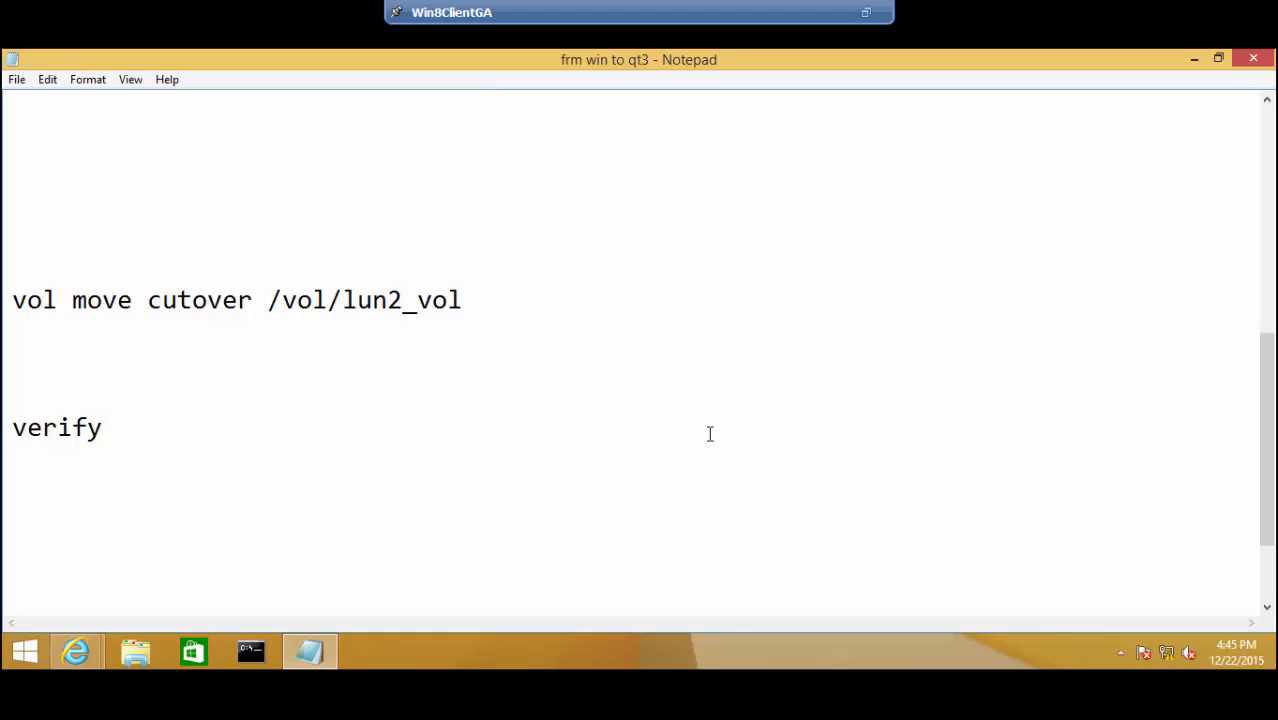
pyautogui.write('that you c')
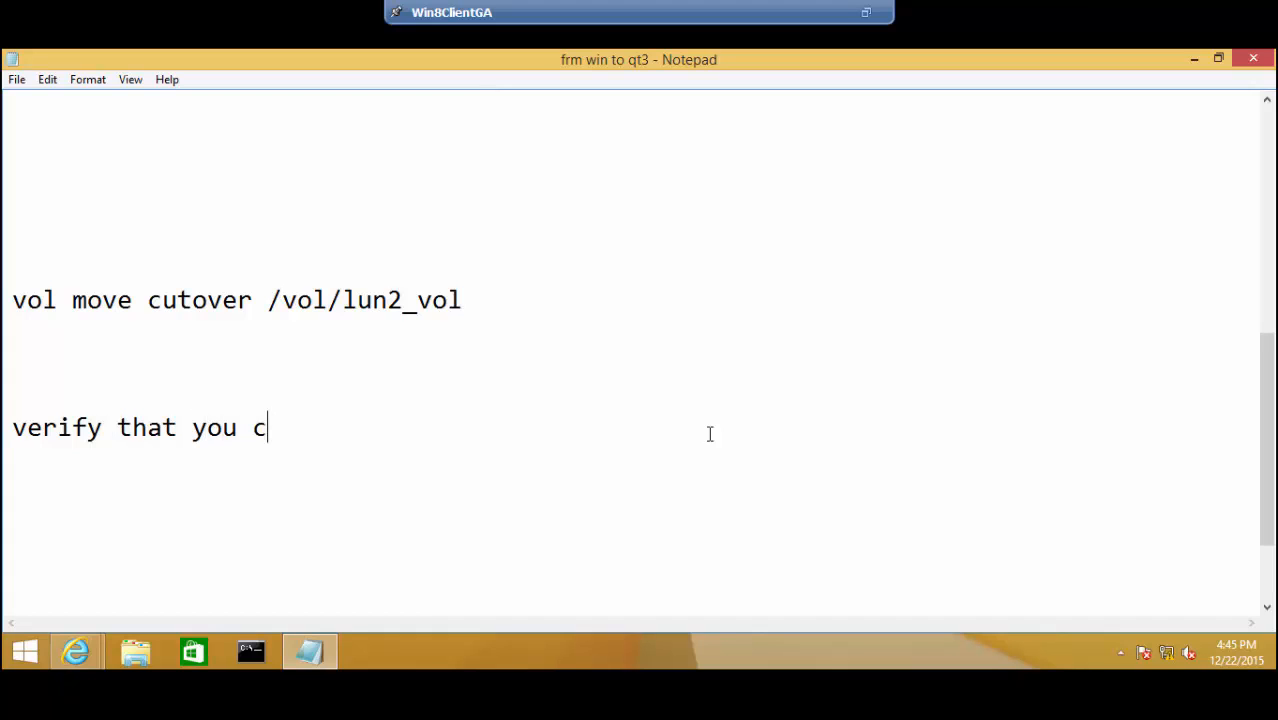
pyautogui.write('an con')
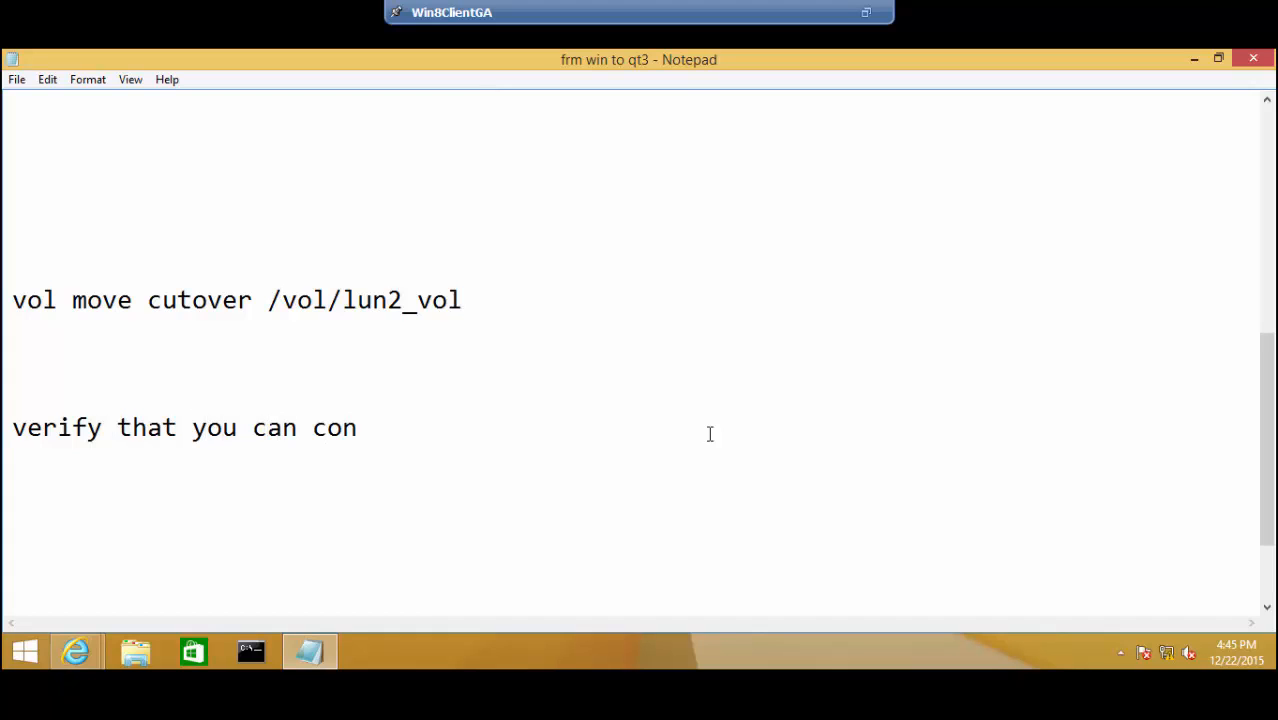
pyautogui.write('tinue t')
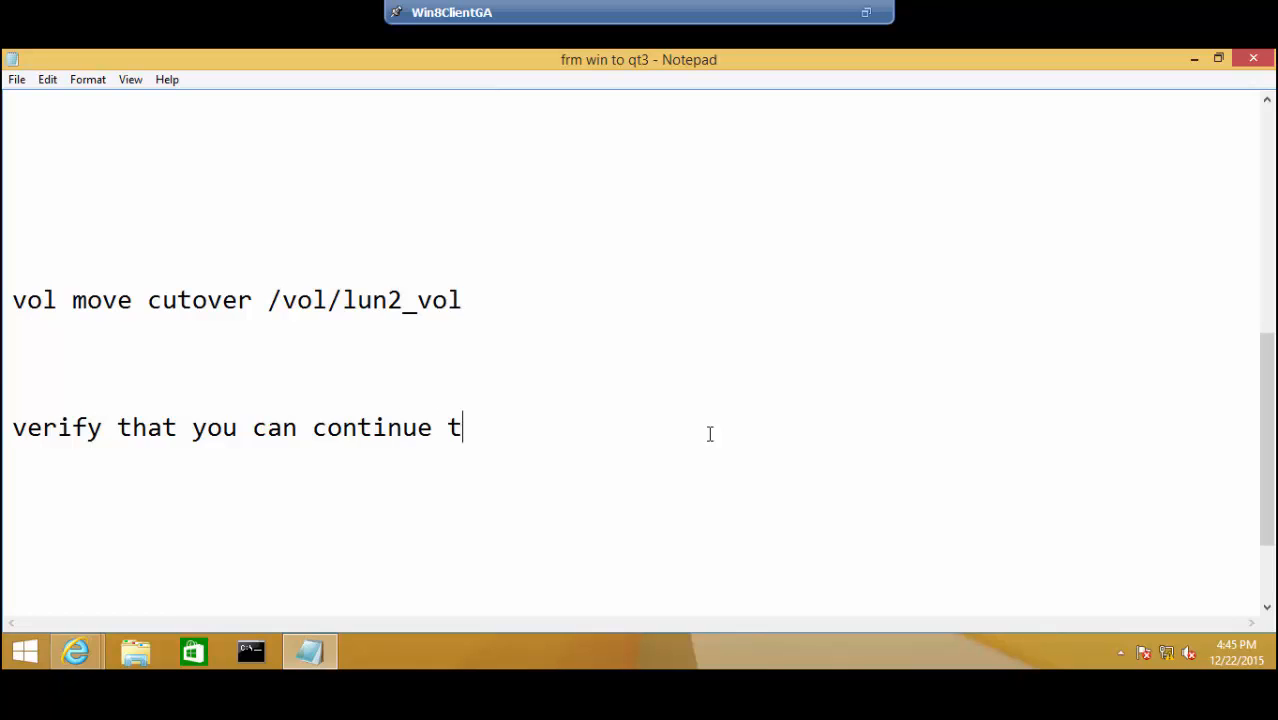
pyautogui.write('o access ')
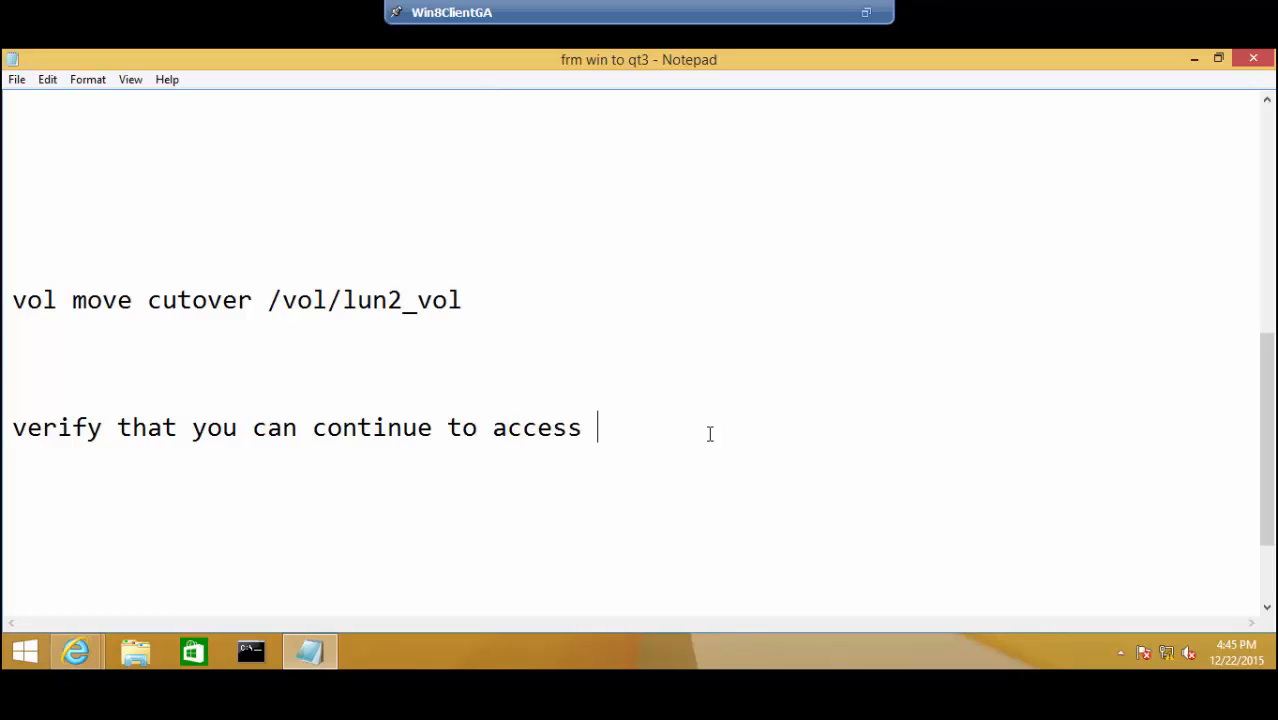
pyautogui.write('LUN2 fi')
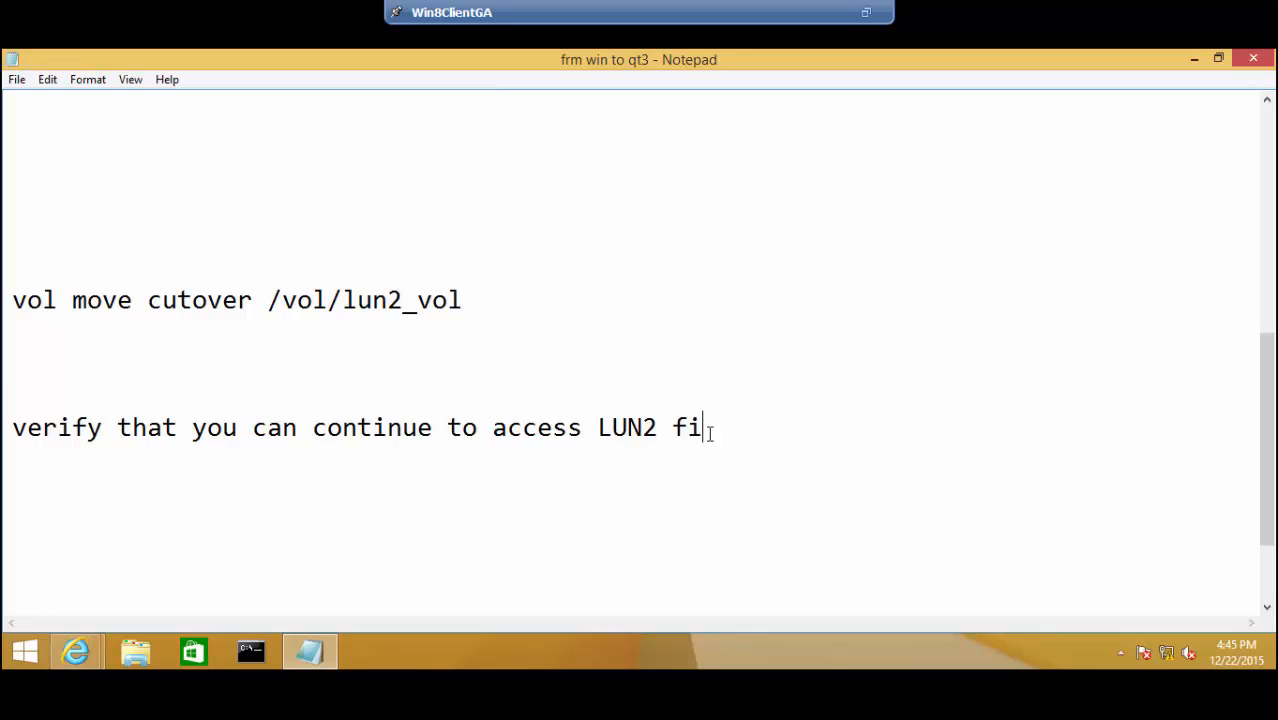
pyautogui.write('les on ')
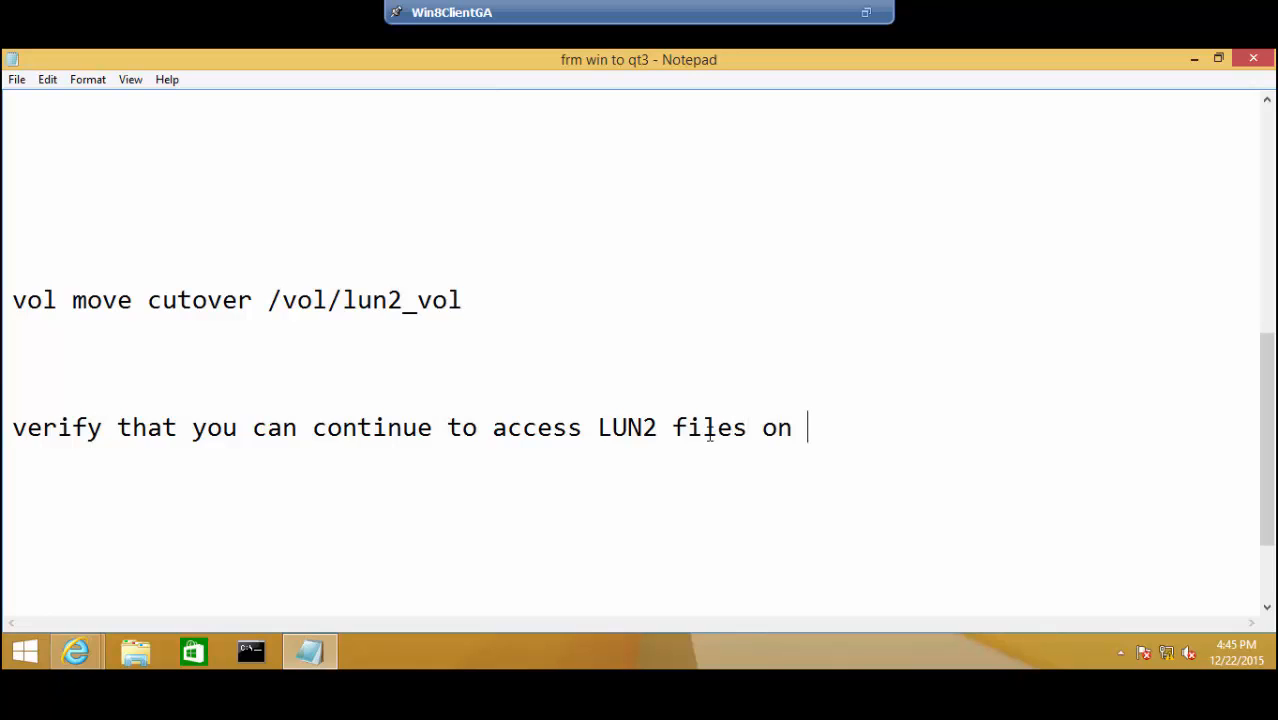
pyautogui.write(' your Serv')
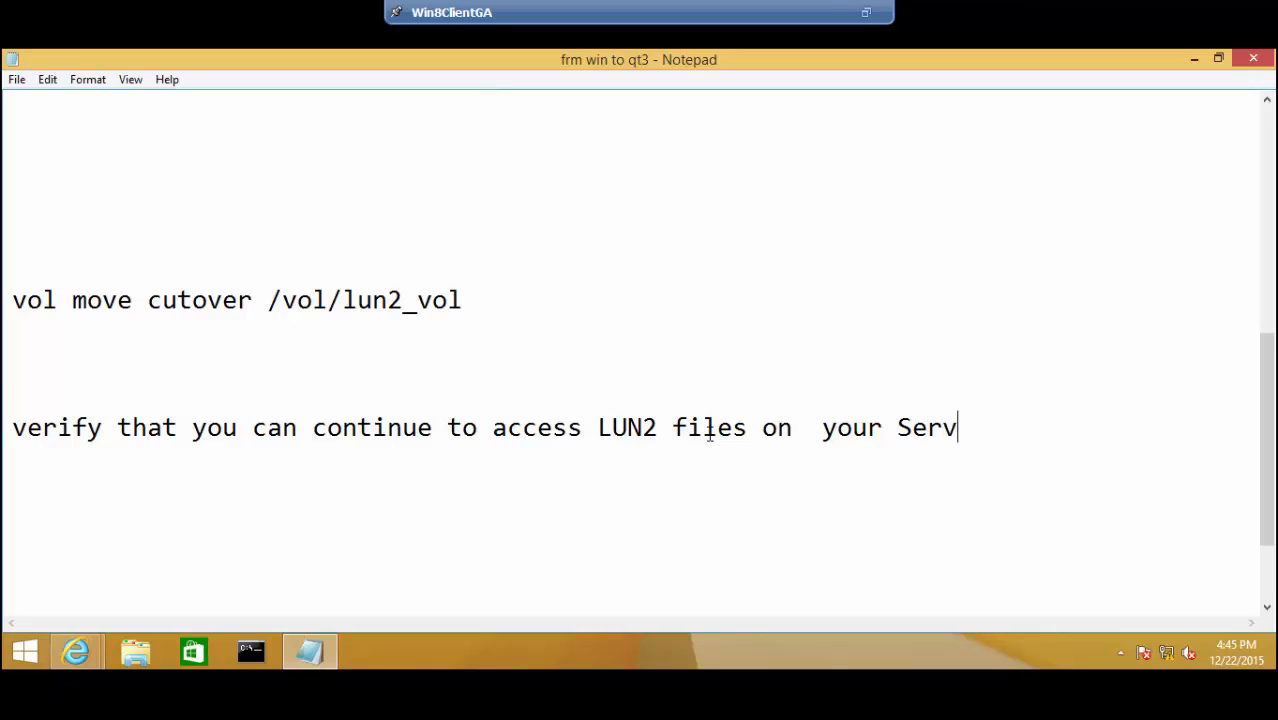
pyautogui.write('er 2012')
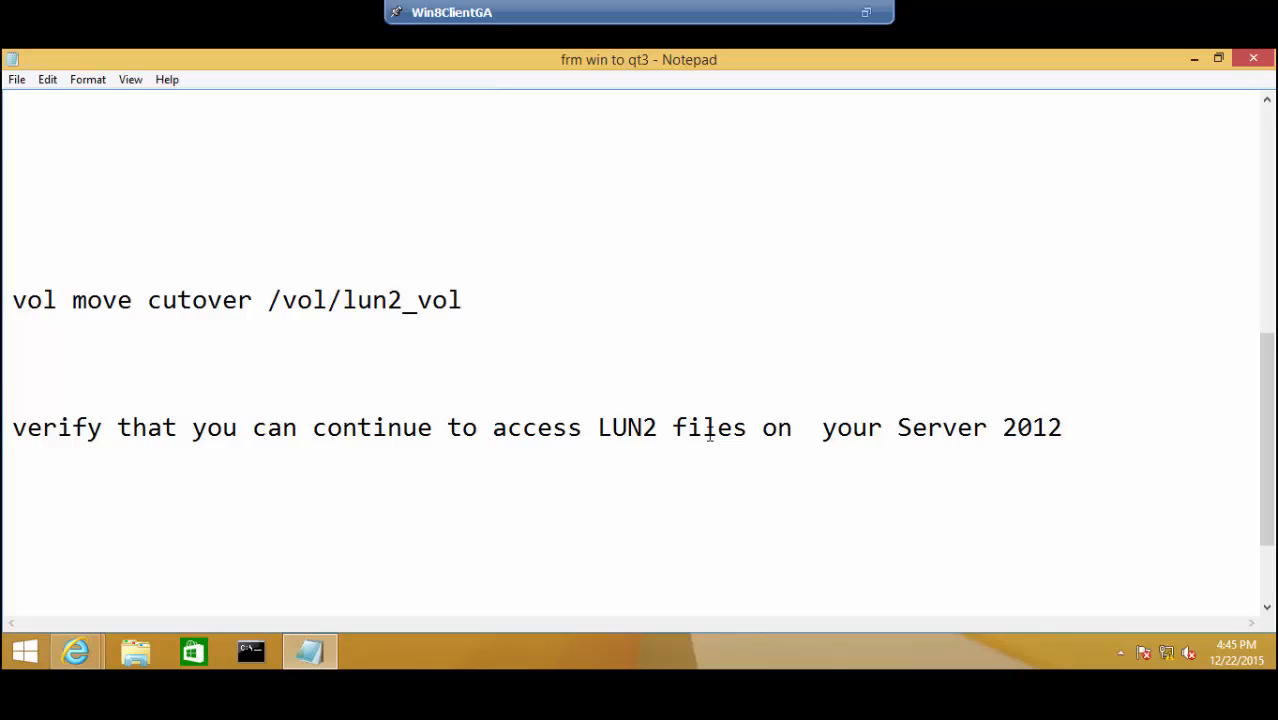
pyautogui.write(' R2.')
# - End the verification note and leave a blank line below it
pyautogui.press('Return')
pyautogui.press('Return')
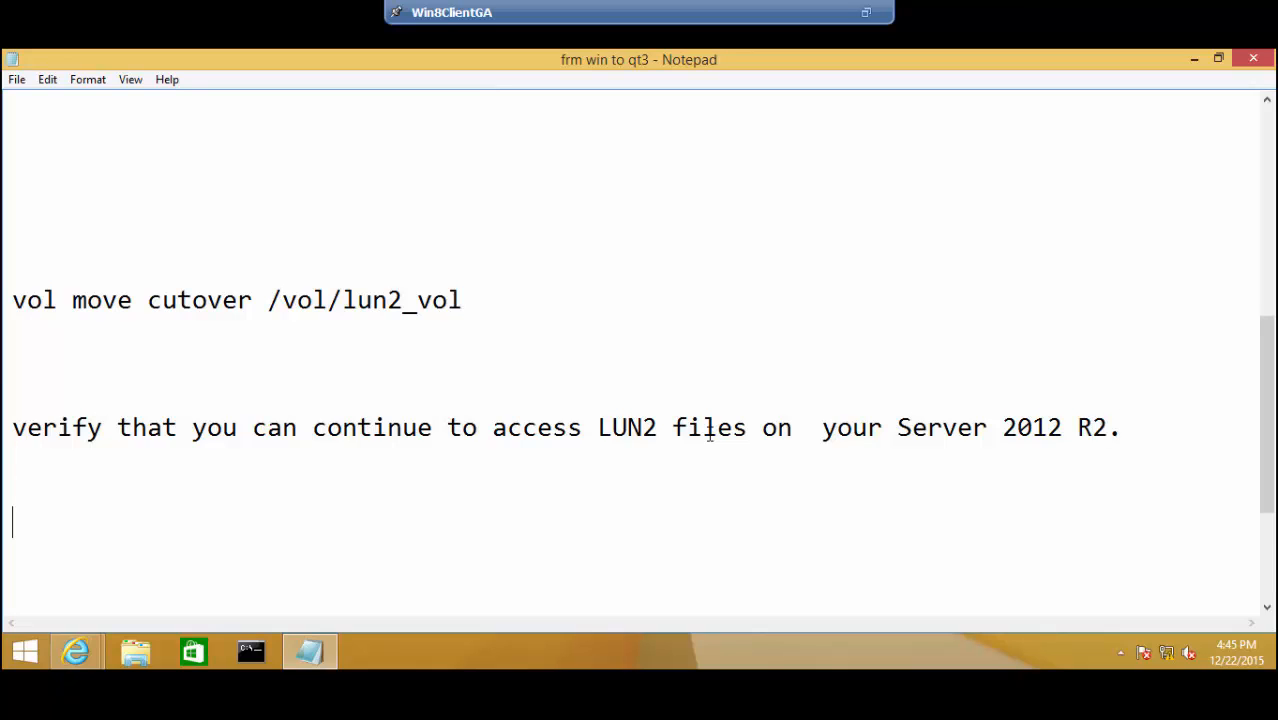
pyautogui.press('Return')
pyautogui.press('Return')
pyautogui.press('Return')
pyautogui.press('Return')
# - Close the notes with 'Exercise is completed.....' and a 'Thanks for watching....' sign-off with the author's name
pyautogui.write('Ex')
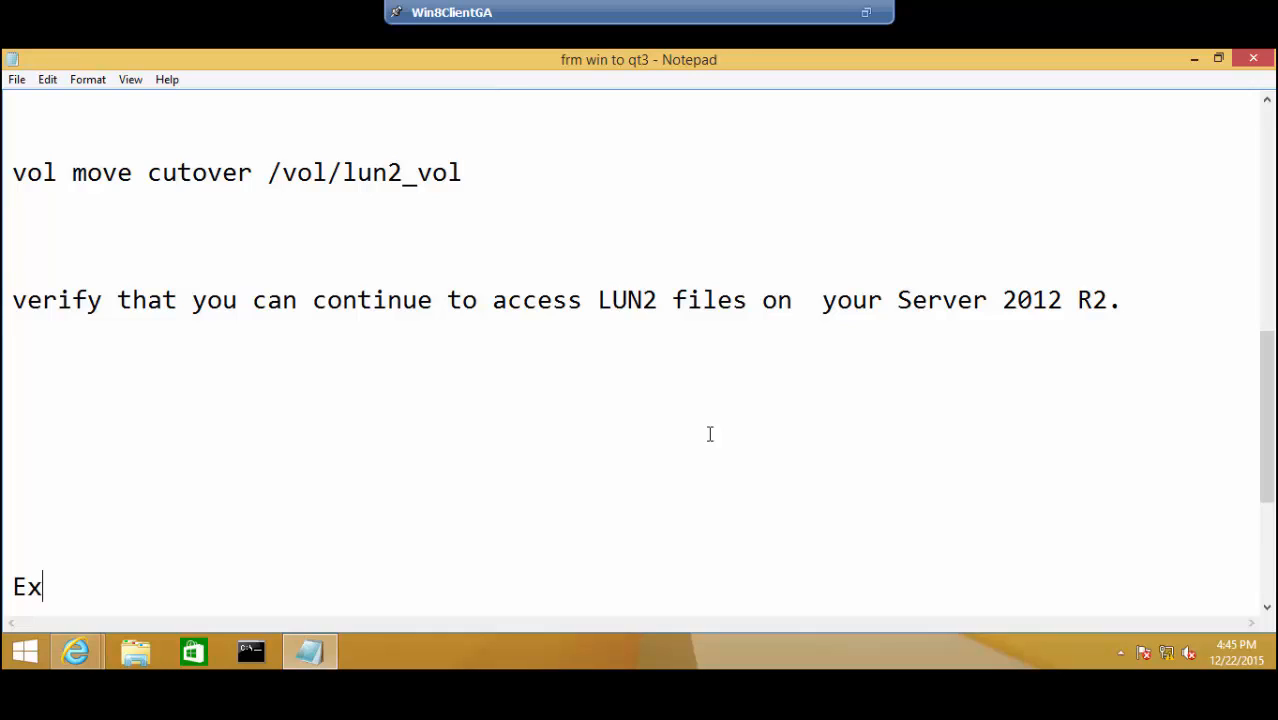
pyautogui.write('ercise ')
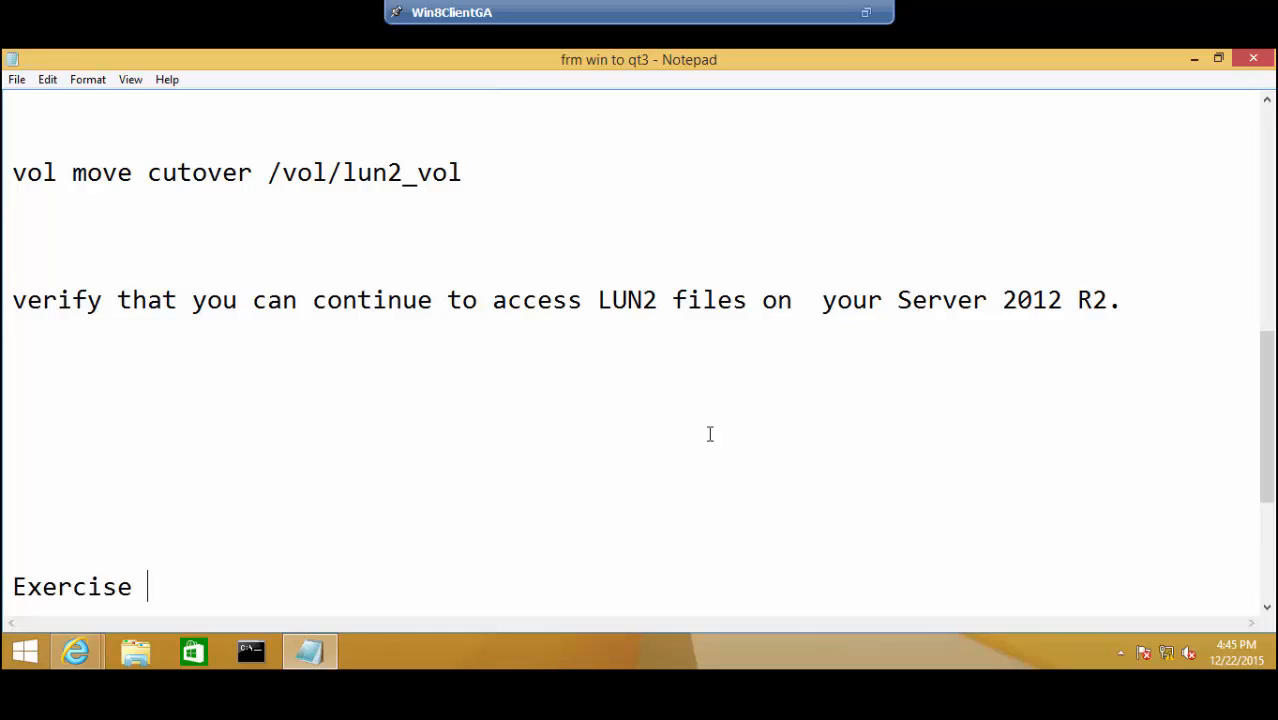
pyautogui.write('is comple')
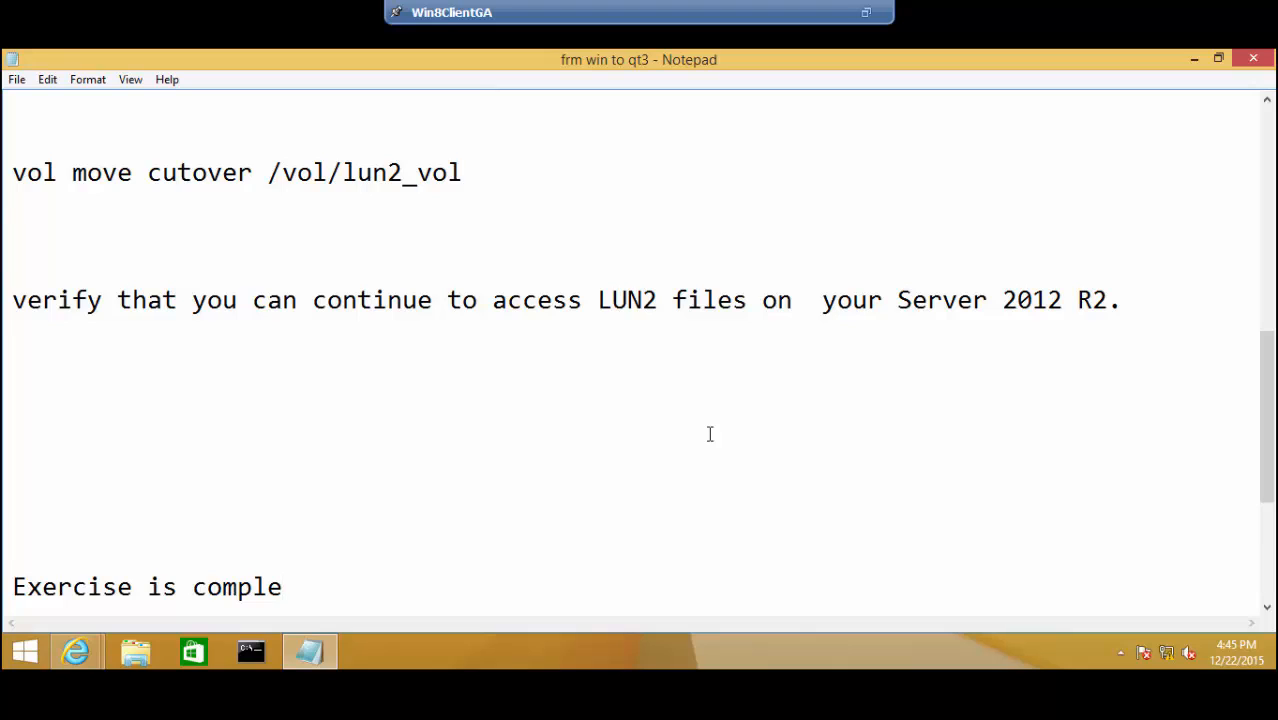
pyautogui.write('ted.....')
pyautogui.press('Return')
pyautogui.press('Return')
pyautogui.press('Return')
pyautogui.press('Return')
pyautogui.press('Return')
pyautogui.press('Return')
pyautogui.press('Return')
pyautogui.press('Return')
pyautogui.press('Return')
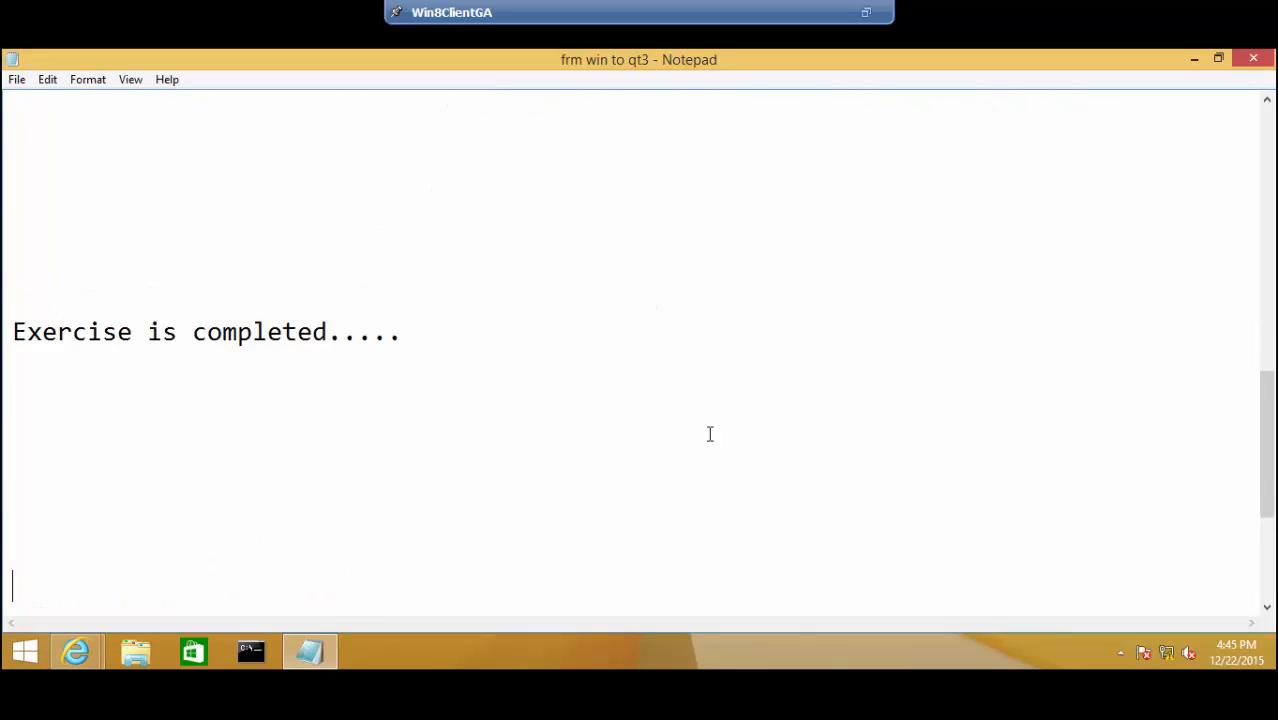
pyautogui.write('Thanks ')
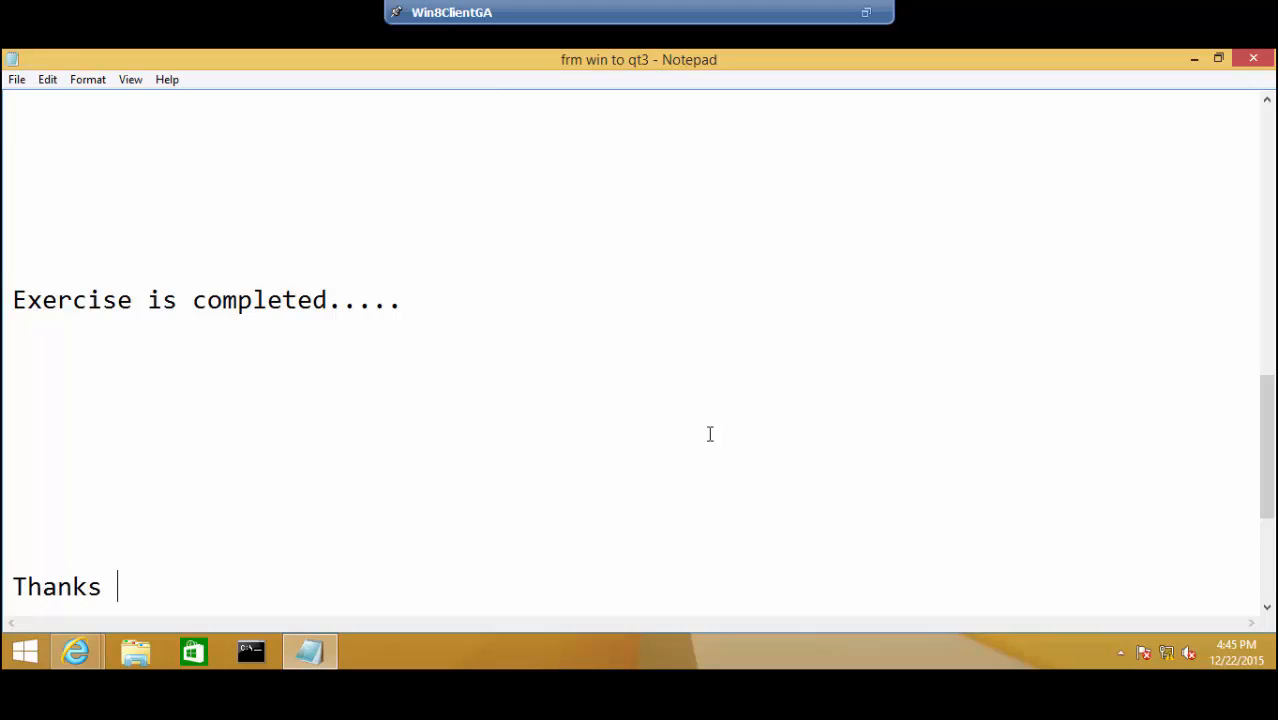
pyautogui.write('for wa')
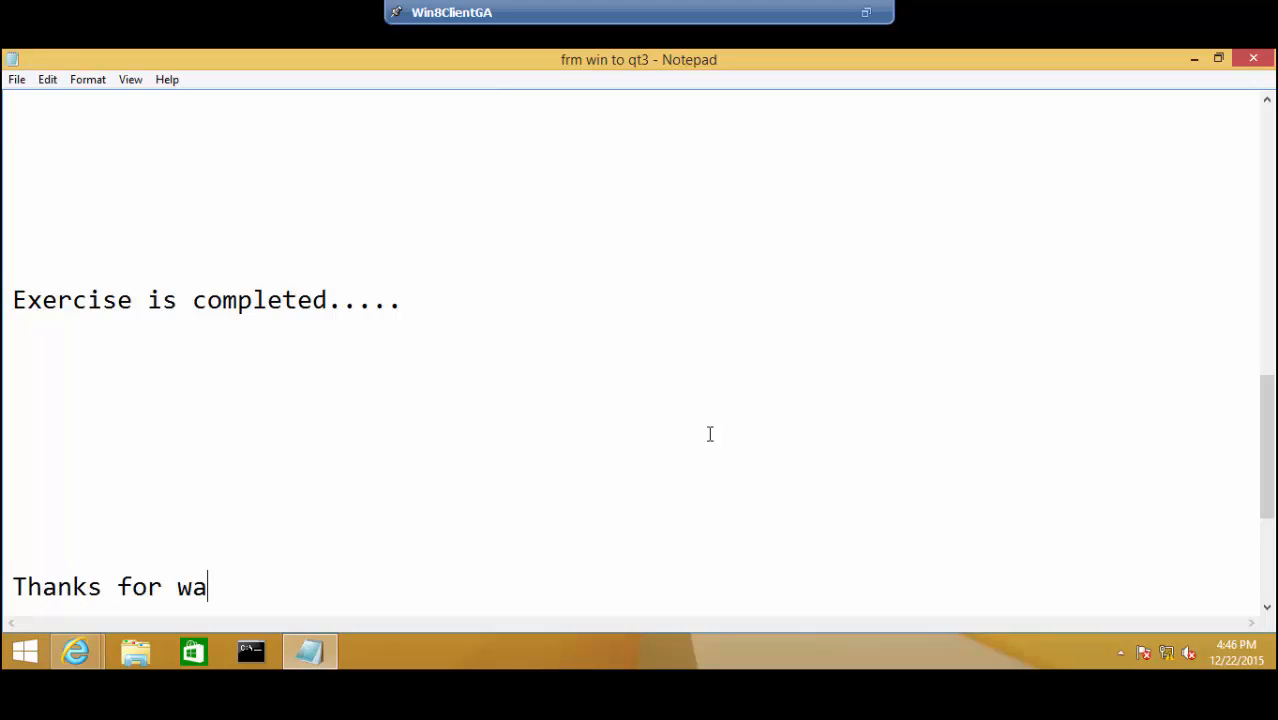
pyautogui.write('tching.')
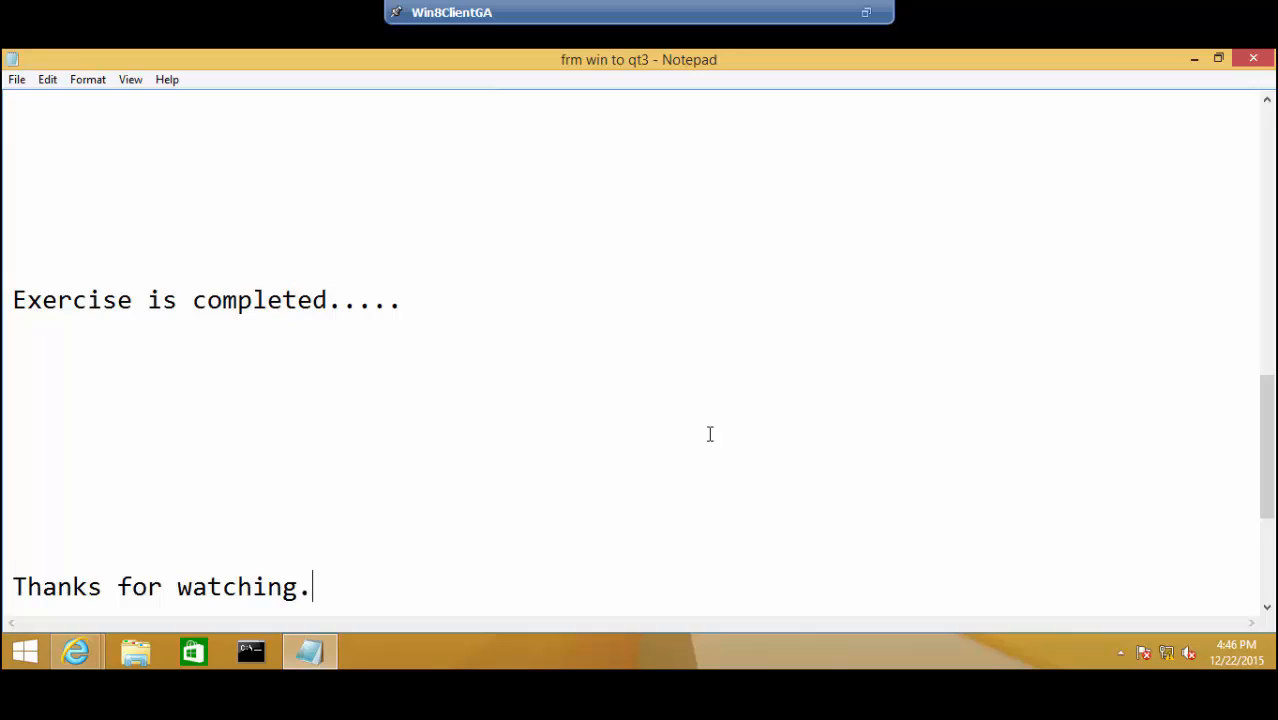
pyautogui.write('... YASH')
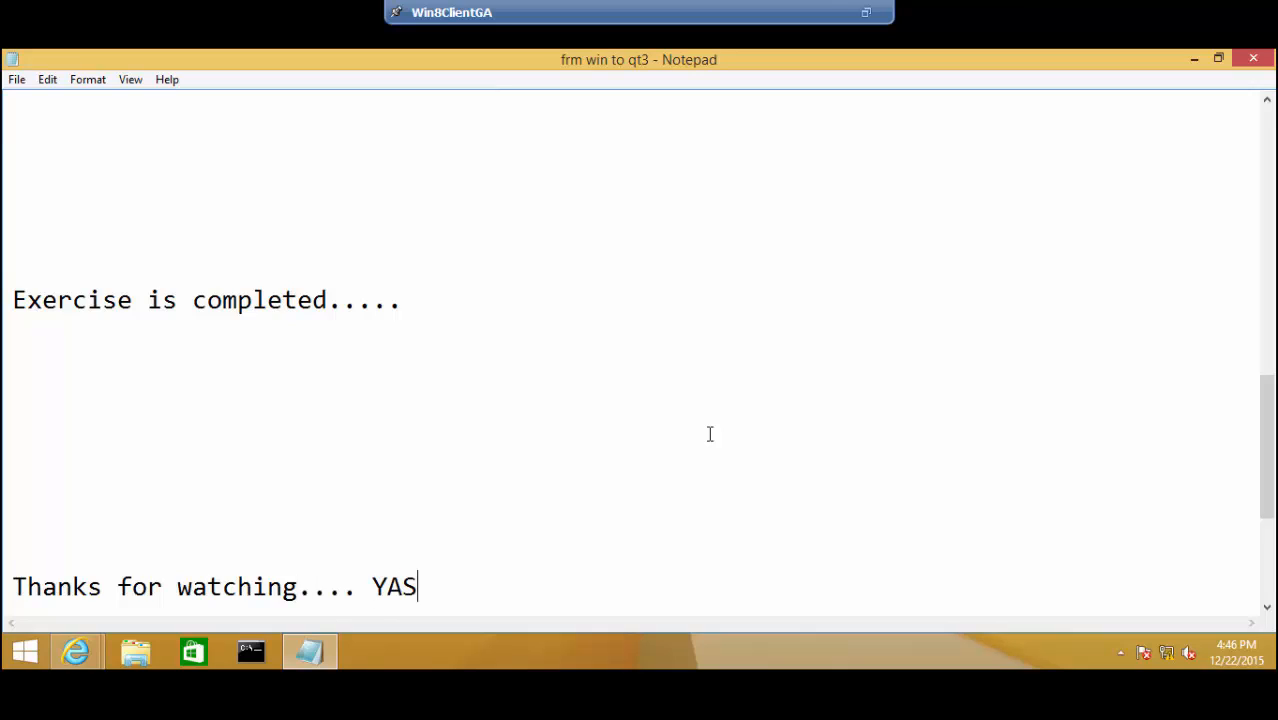